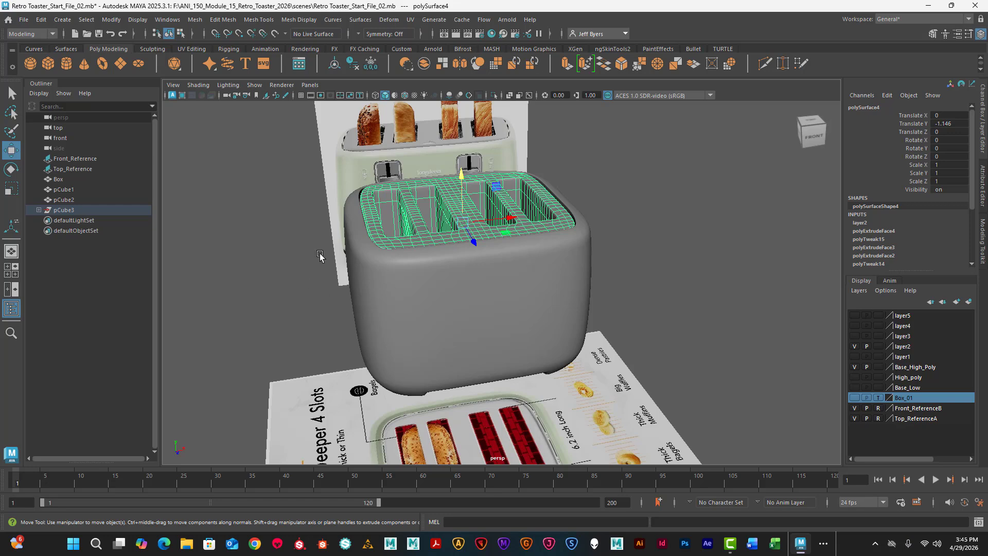
- Clean up the toaster body and slotted top by deleting their history, freezing their transformations and centering their pivots
shift+click(395, 286)
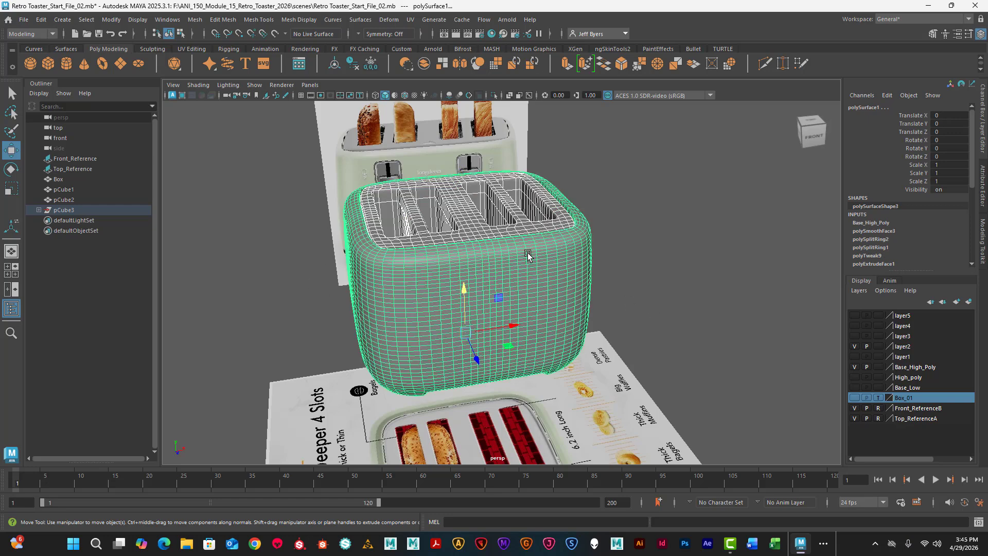
key(1)
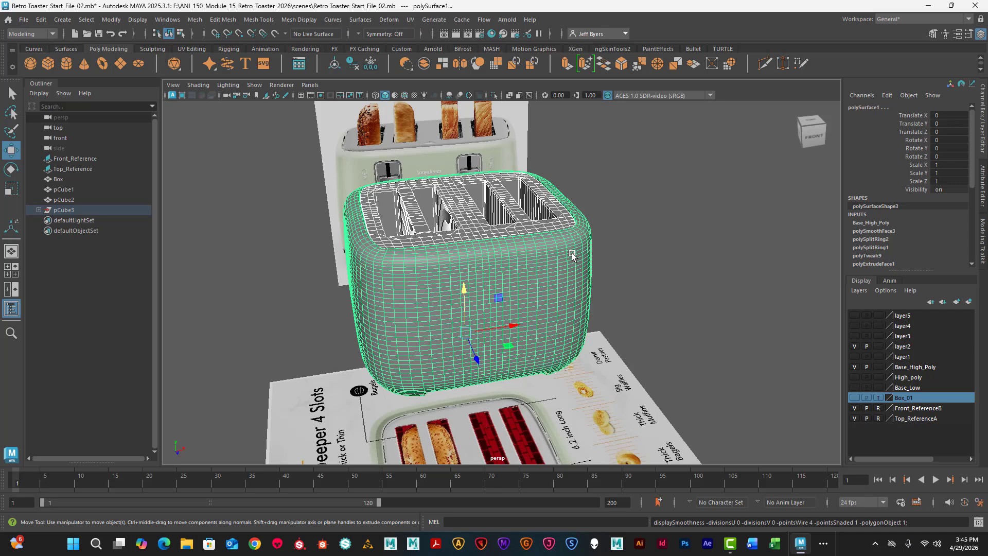
click(353, 64)
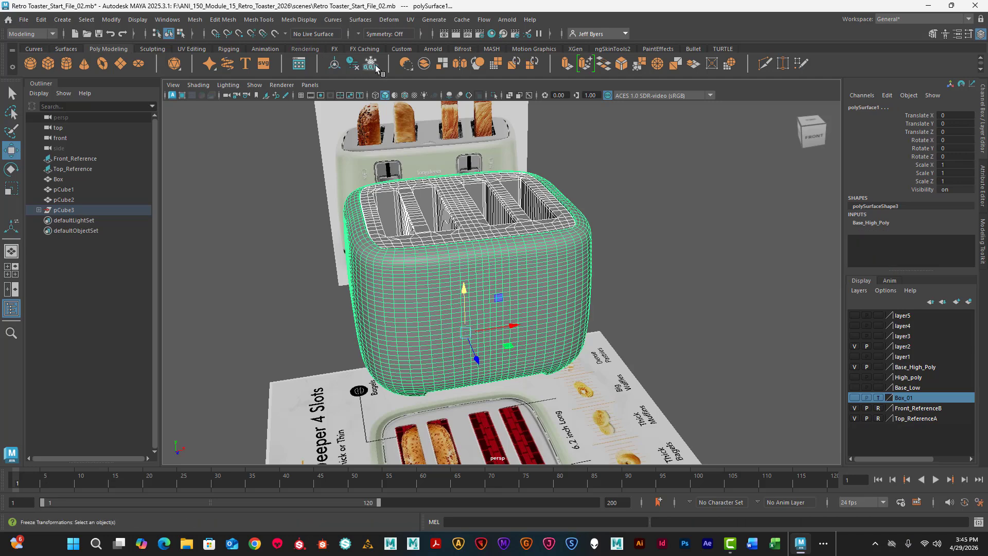
click(371, 63)
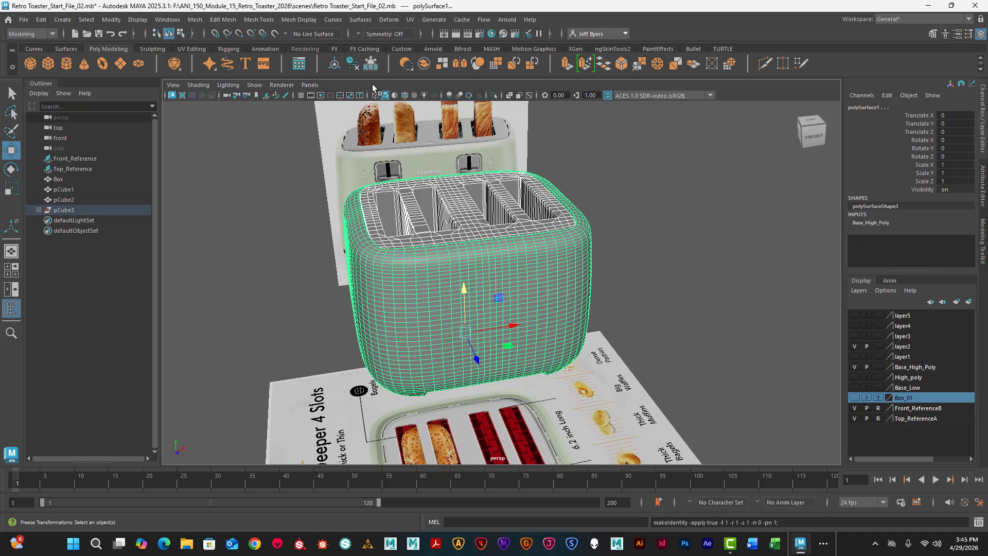
click(333, 63)
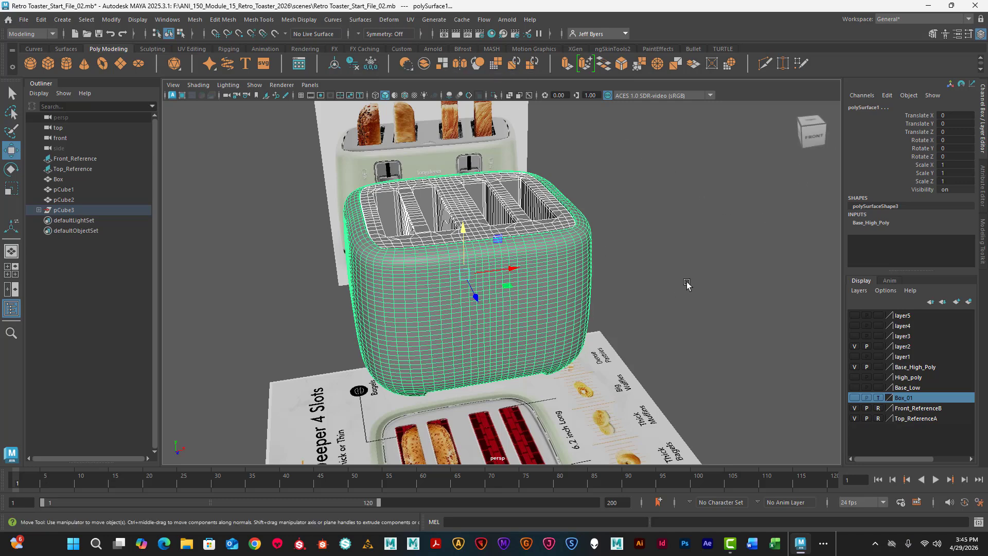
click(647, 265)
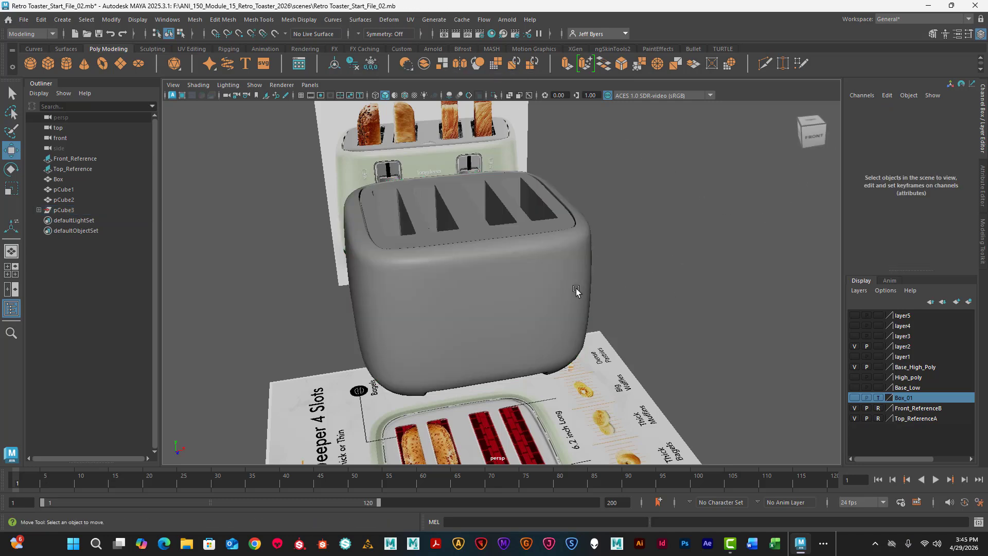
- Assign the toaster body to a new display layer named Toaster_Bottom and hide that layer
click(578, 289)
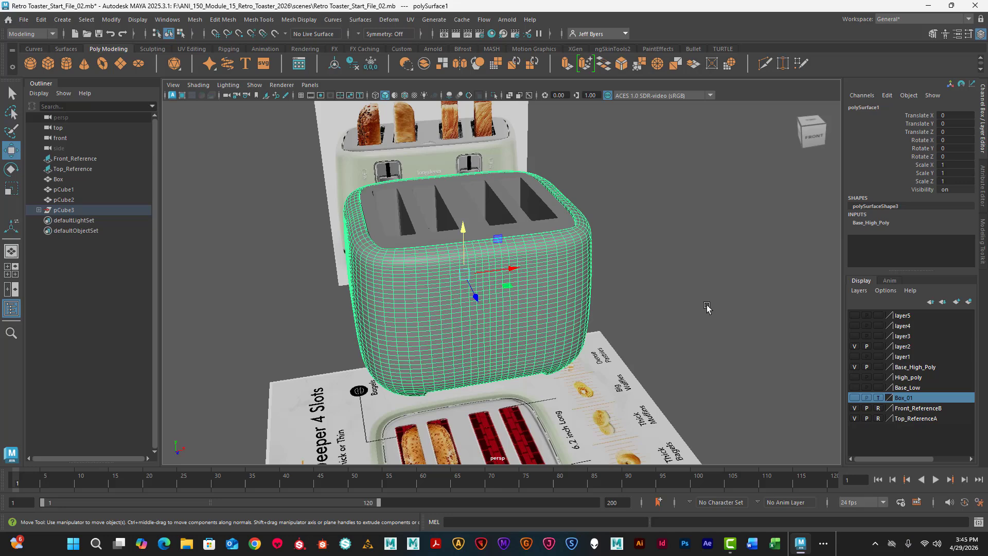
click(969, 303)
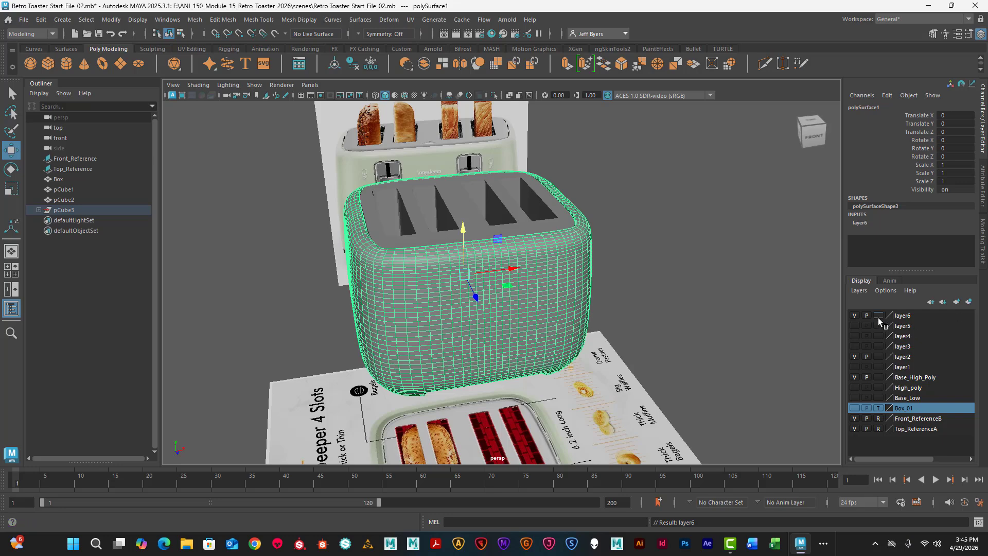
double_click(904, 316)
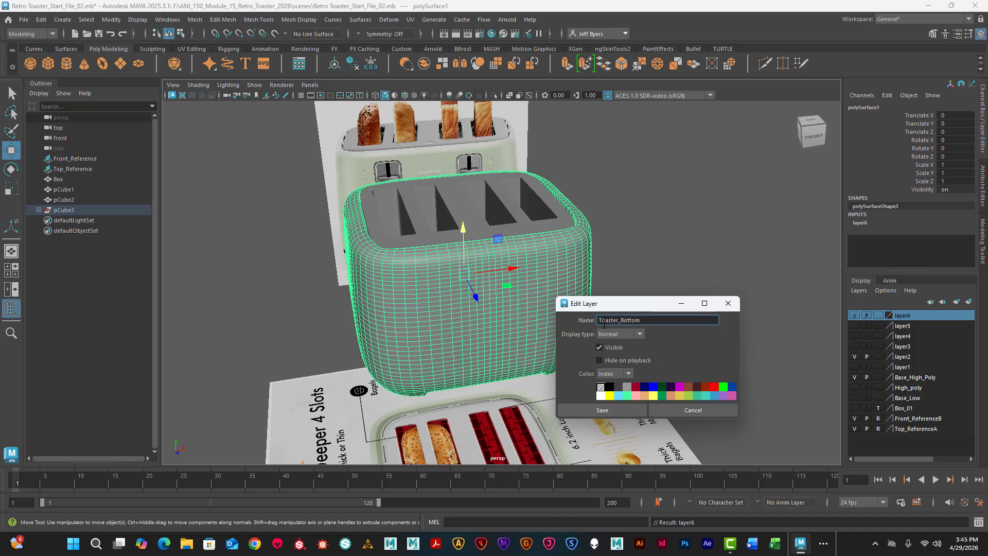
click(607, 410)
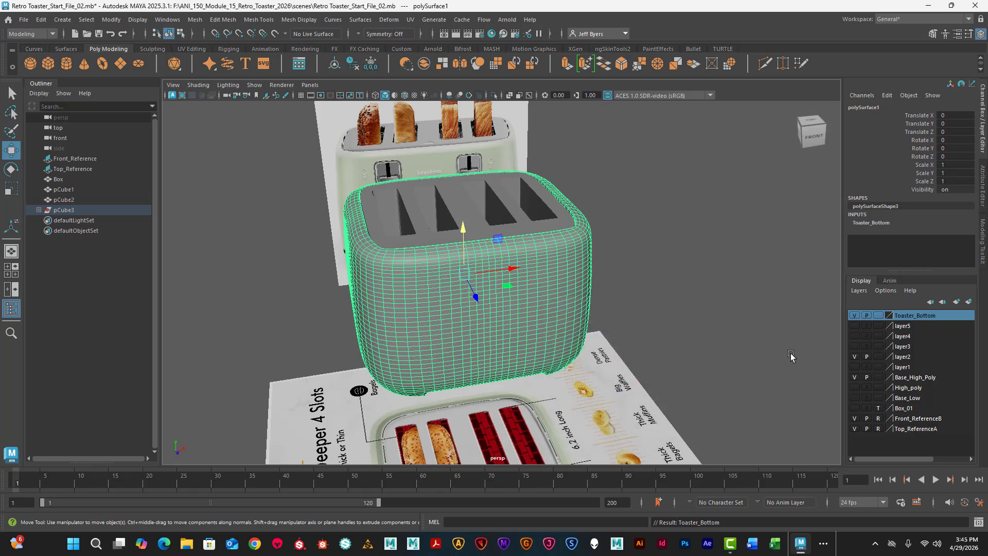
click(855, 316)
click(855, 315)
click(854, 315)
- Assign the slotted top piece to a new display layer named Toaster_Top and hide that layer
click(549, 233)
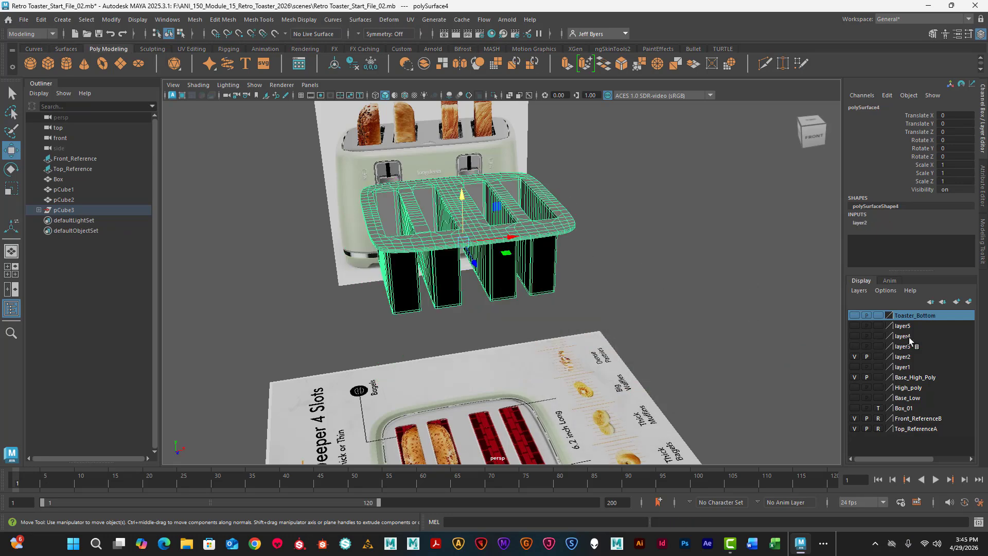
click(969, 302)
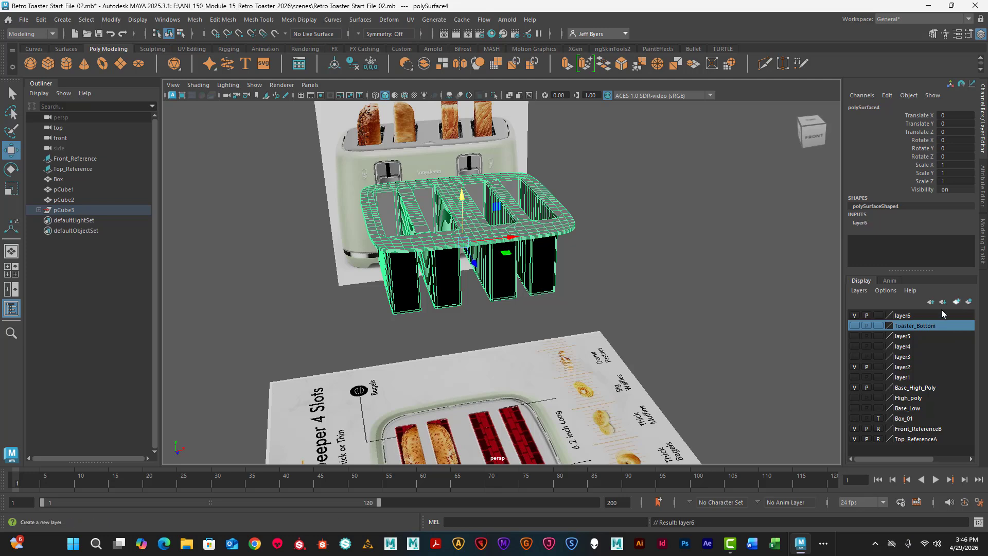
double_click(902, 316)
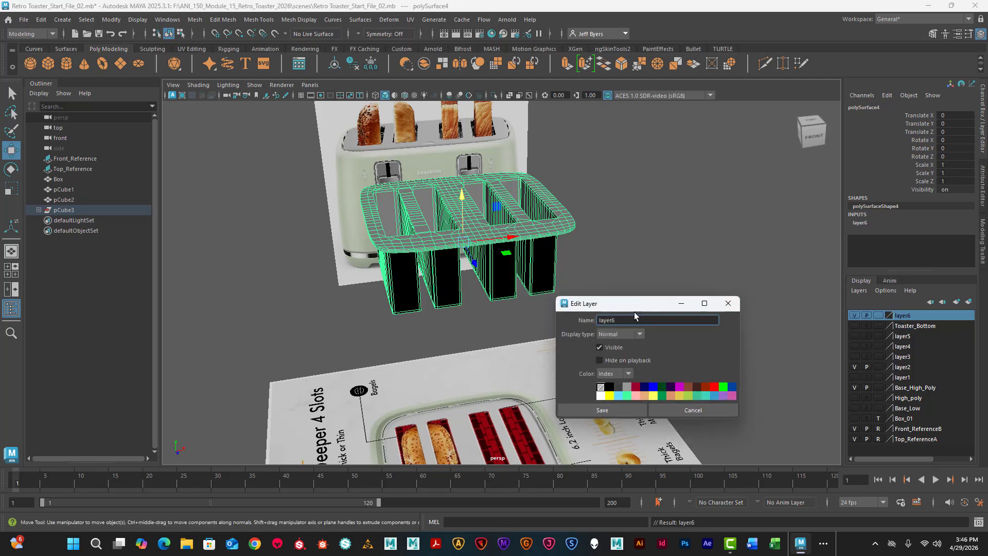
drag(625, 320, 591, 318)
text(Toaster_Top)
key(Return)
click(625, 410)
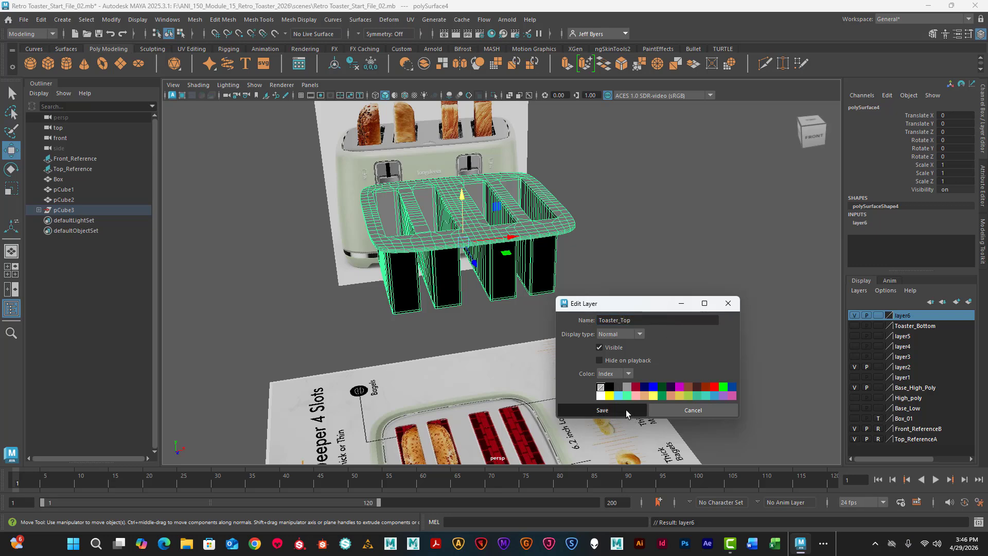
click(855, 316)
click(654, 240)
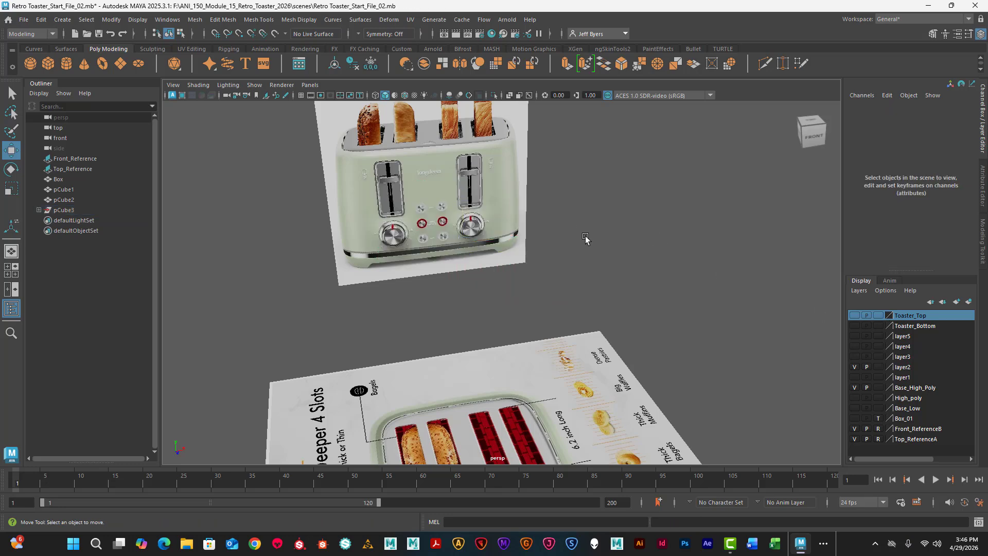
- Examine the chrome trim band, feet, knobs and lever slots on the front toaster reference
scroll(515, 252, up, 5)
scroll(467, 246, up, 3)
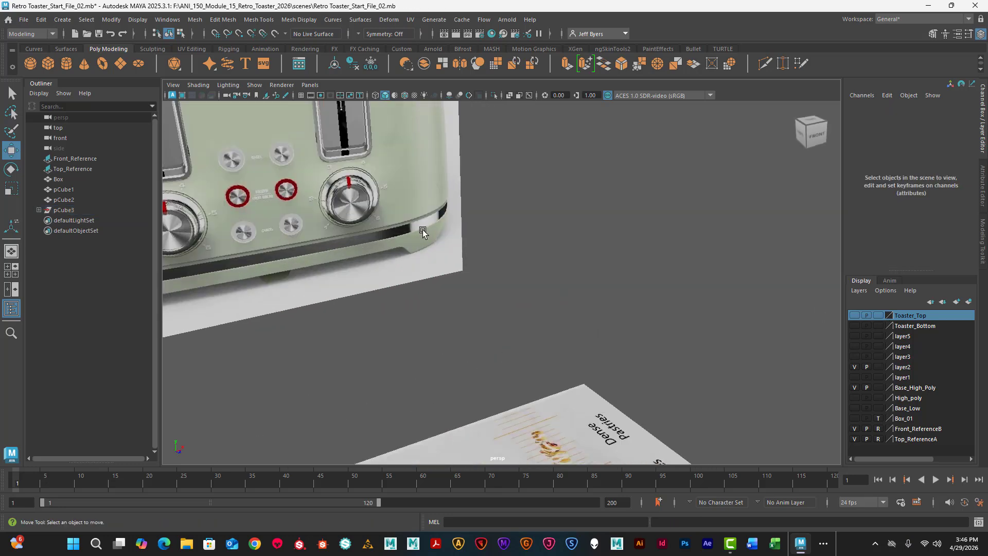
alt+drag(422, 230, 384, 208)
scroll(453, 246, up, 3)
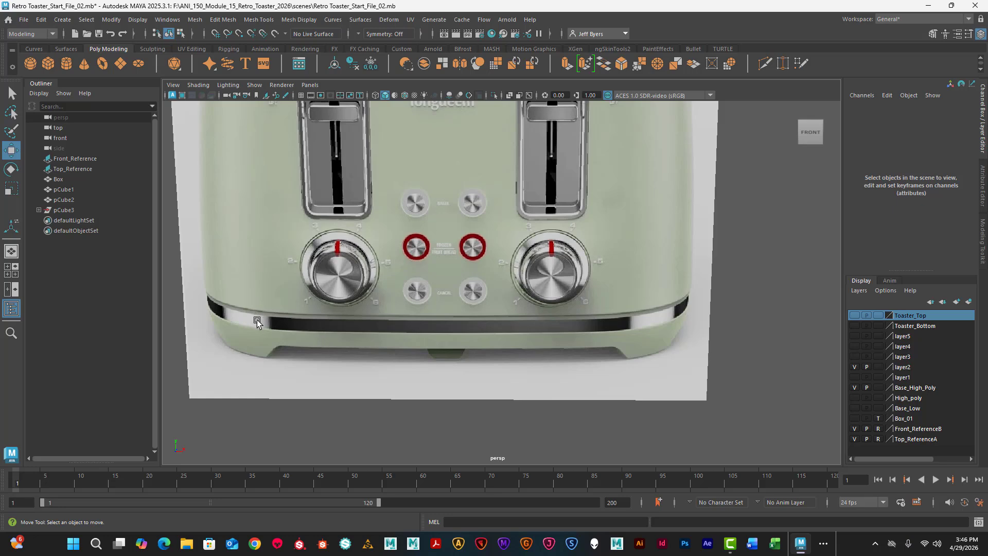
scroll(496, 304, down, 4)
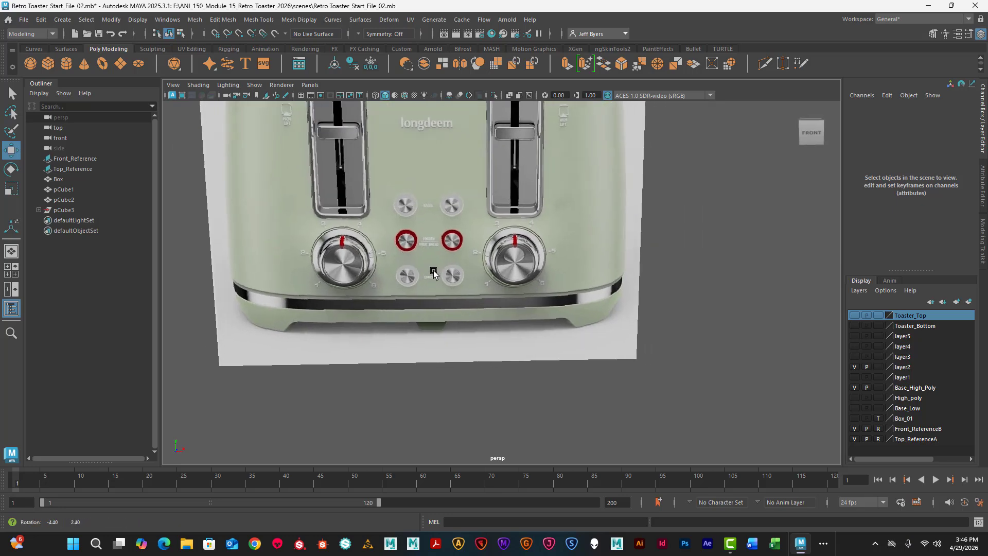
alt+middle_drag(419, 220, 430, 298)
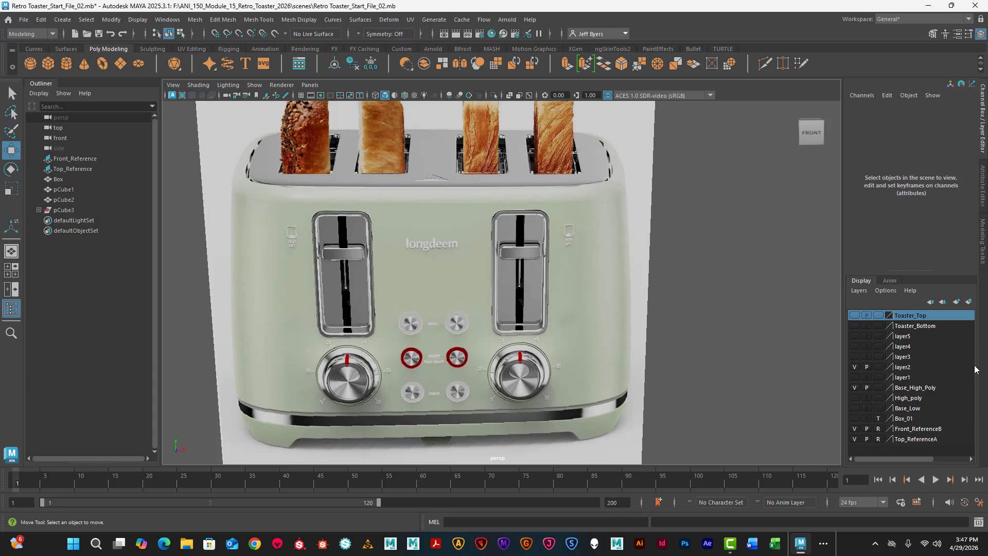
- Show the Toaster_Bottom layer and line up the front view on the body's wireframe over the reference's chrome band
click(855, 325)
scroll(443, 363, down, 8)
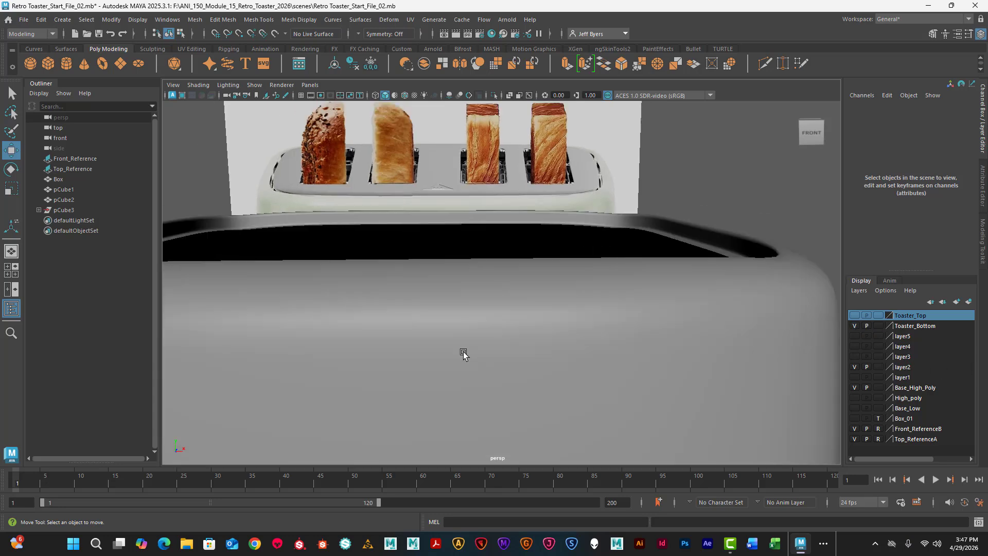
scroll(479, 372, up, 2)
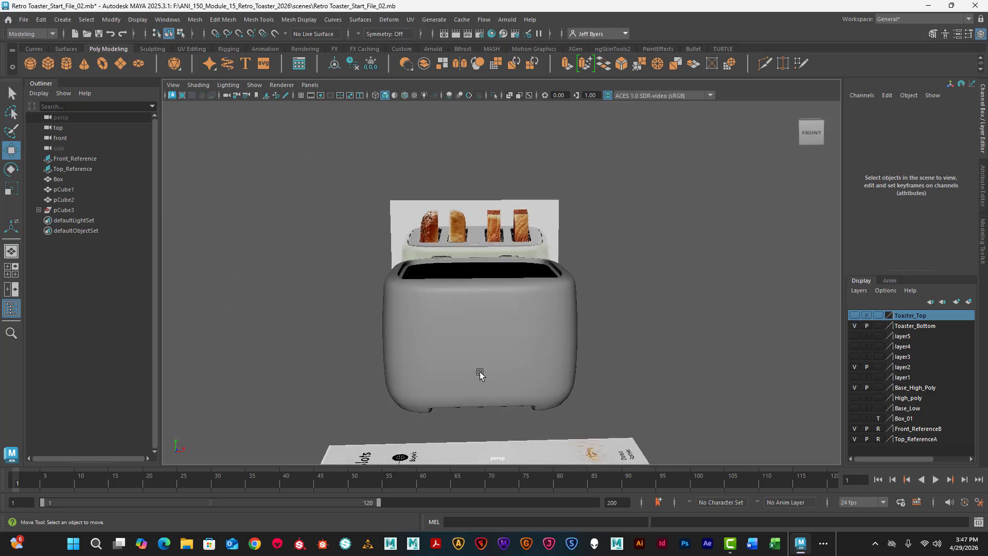
key(space)
key(space)
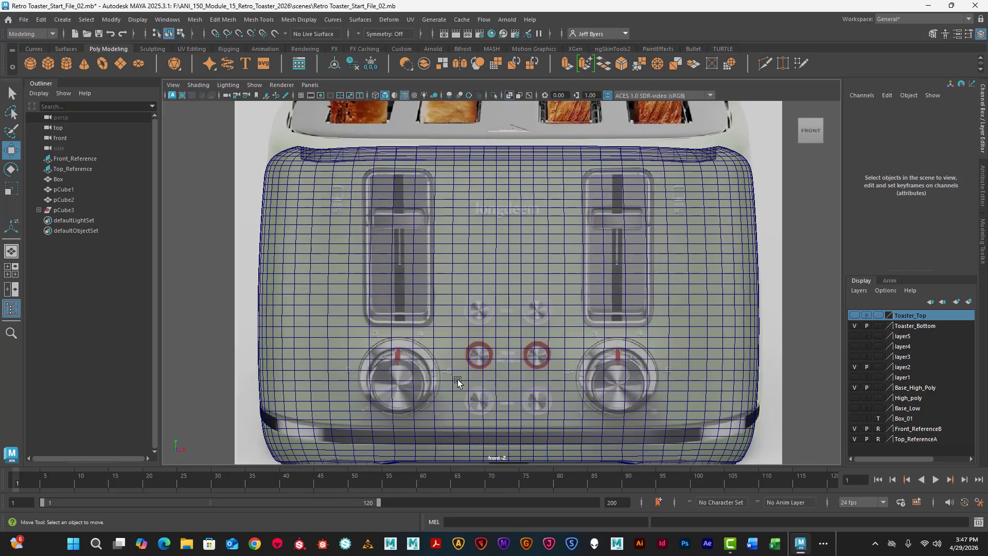
alt+middle_drag(458, 387, 504, 325)
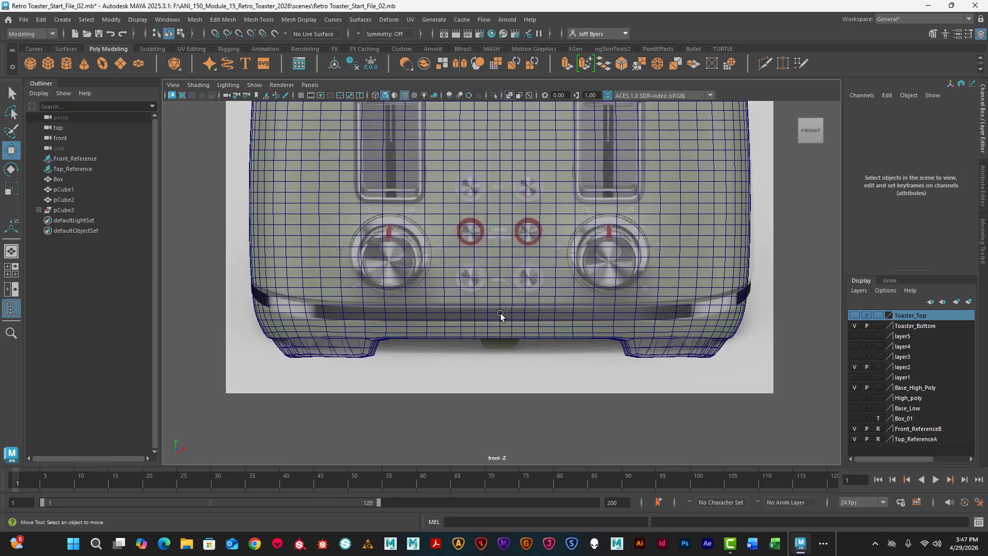
alt+right_drag(500, 315, 608, 328)
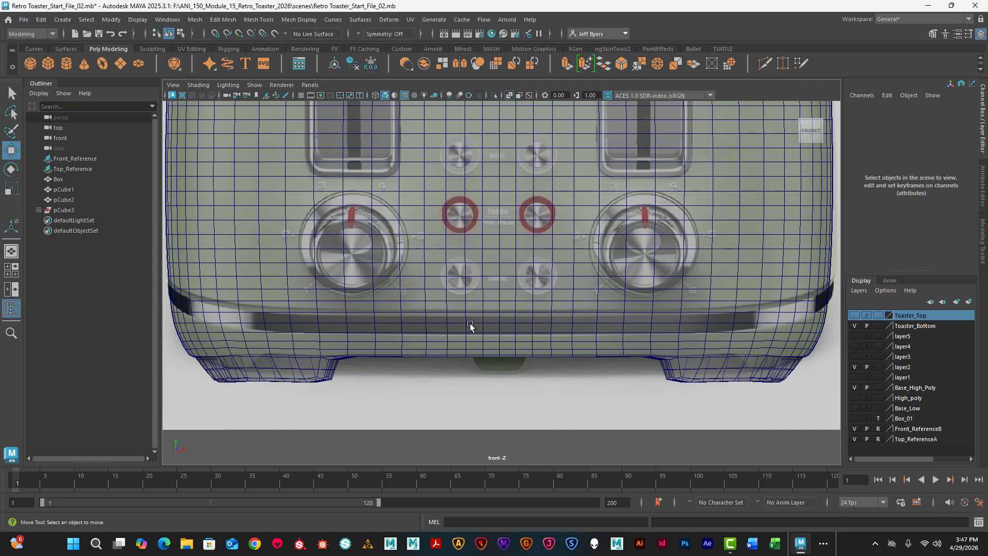
- Select the two adjacent horizontal face loops of the toaster body that overlap the chrome band on the reference
right_drag(509, 237, 511, 268)
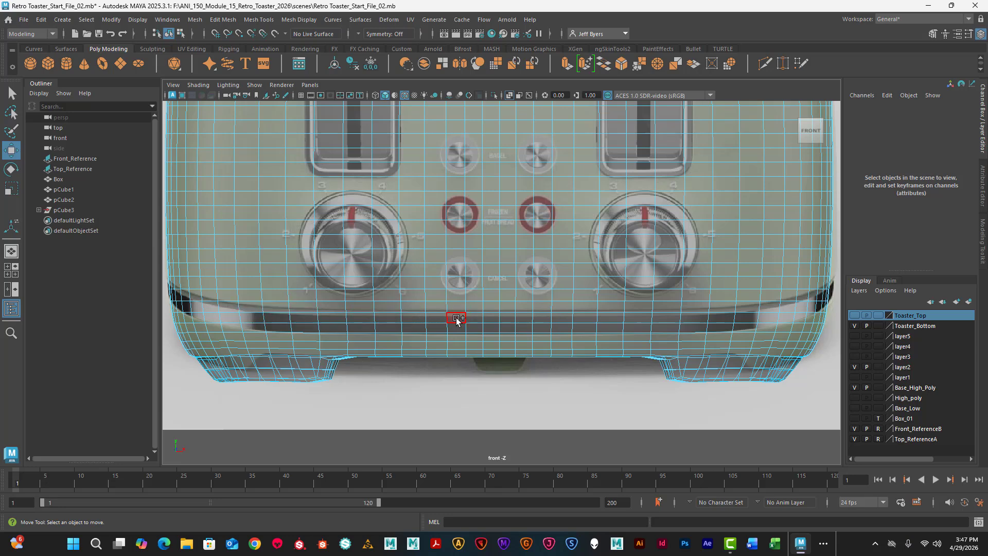
double_click(457, 318)
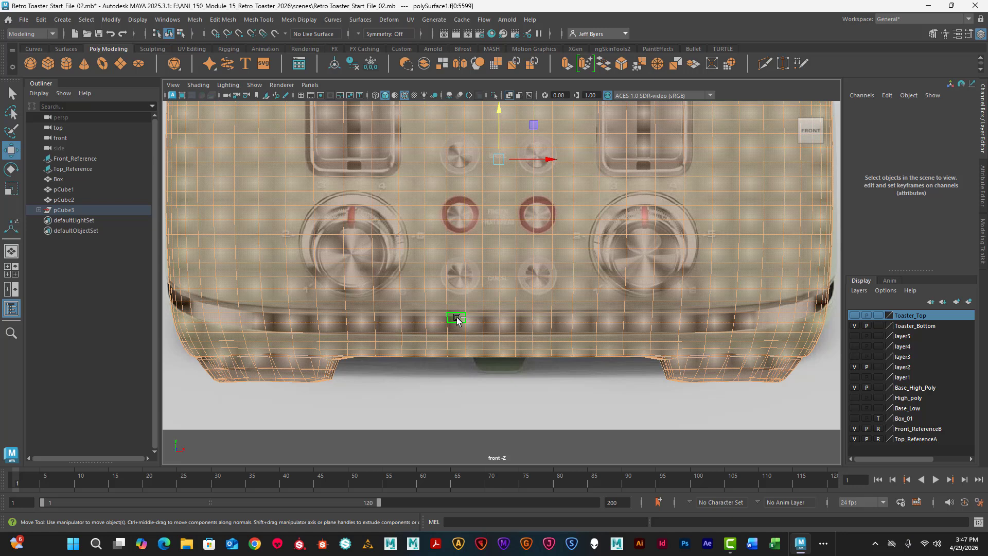
click(453, 397)
click(456, 319)
shift+double_click(436, 320)
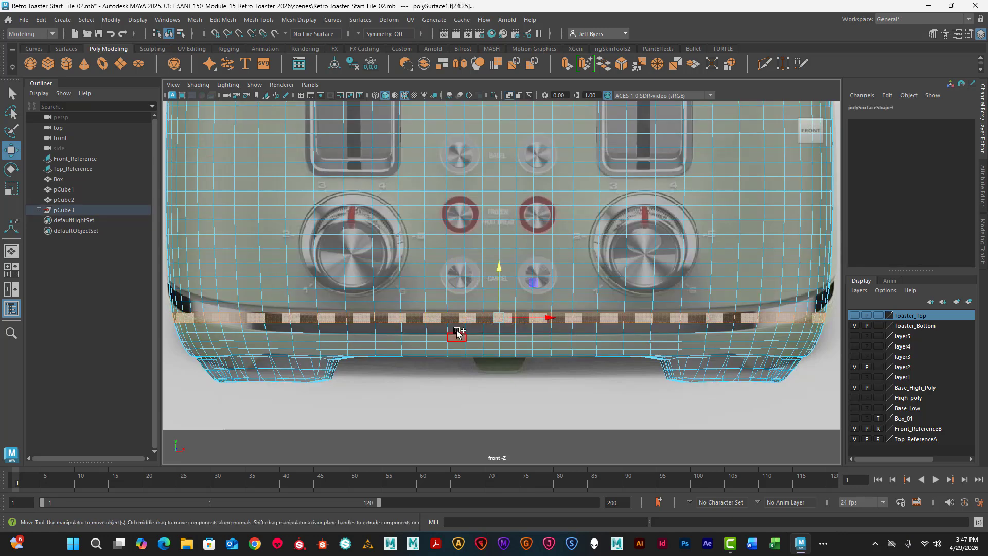
shift+double_click(442, 330)
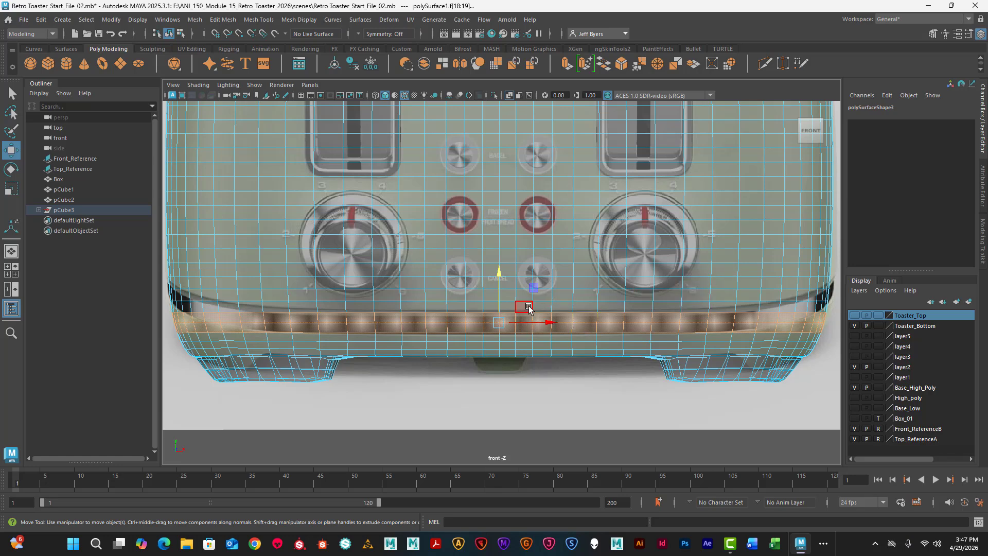
- Extrude the selected face loops inward in the perspective view with a Local Translate Z of about -0.094
key(space)
key(space)
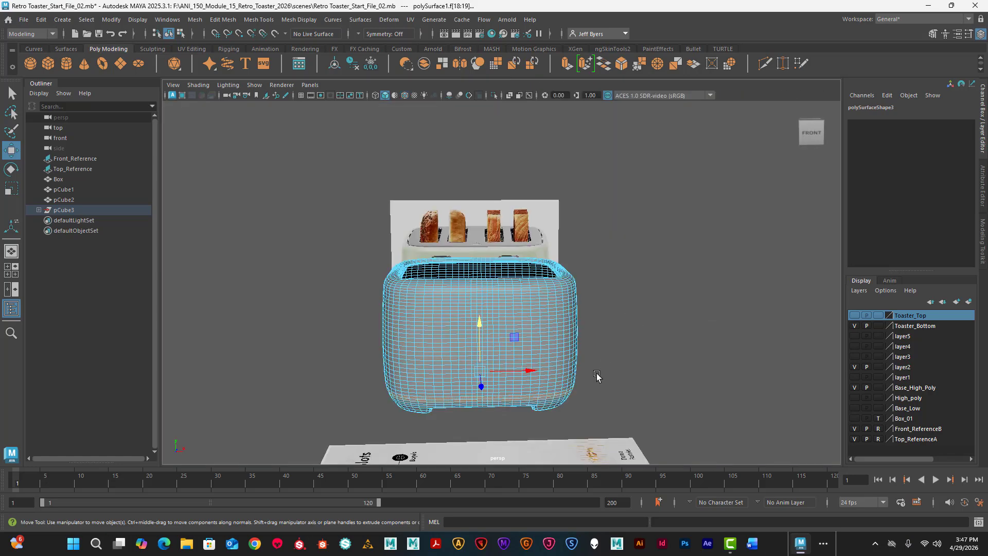
alt+drag(606, 364, 632, 367)
scroll(647, 347, up, 4)
alt+middle_drag(631, 366, 540, 223)
alt+drag(540, 223, 487, 241)
scroll(479, 258, up, 3)
alt+middle_drag(488, 241, 475, 280)
scroll(487, 266, up, 3)
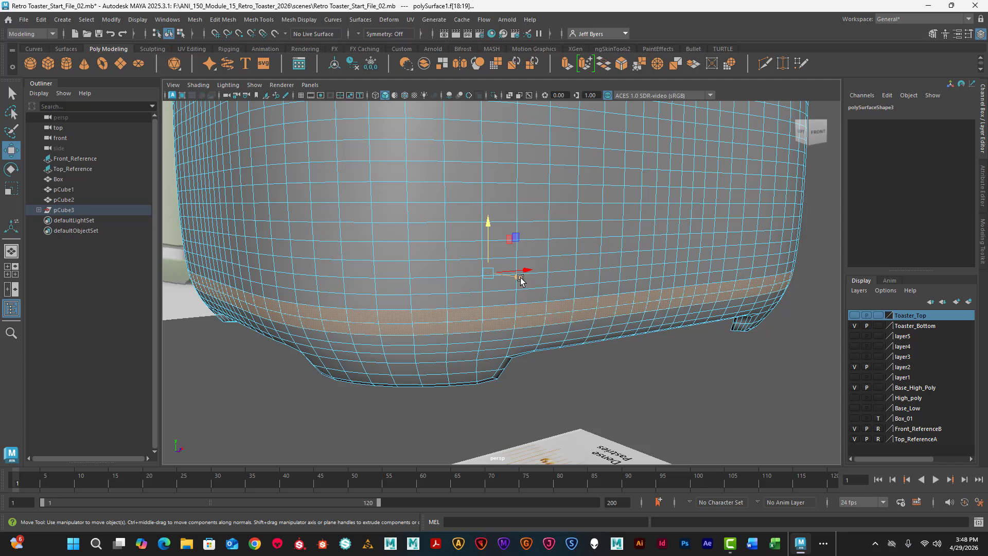
middle_drag(522, 280, 514, 281)
key(ctrl+z)
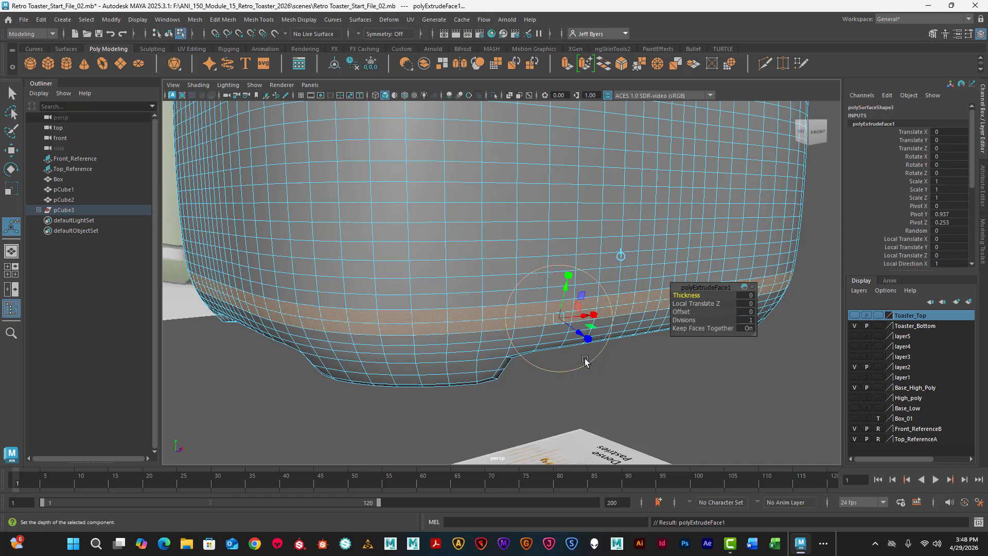
drag(580, 335, 573, 331)
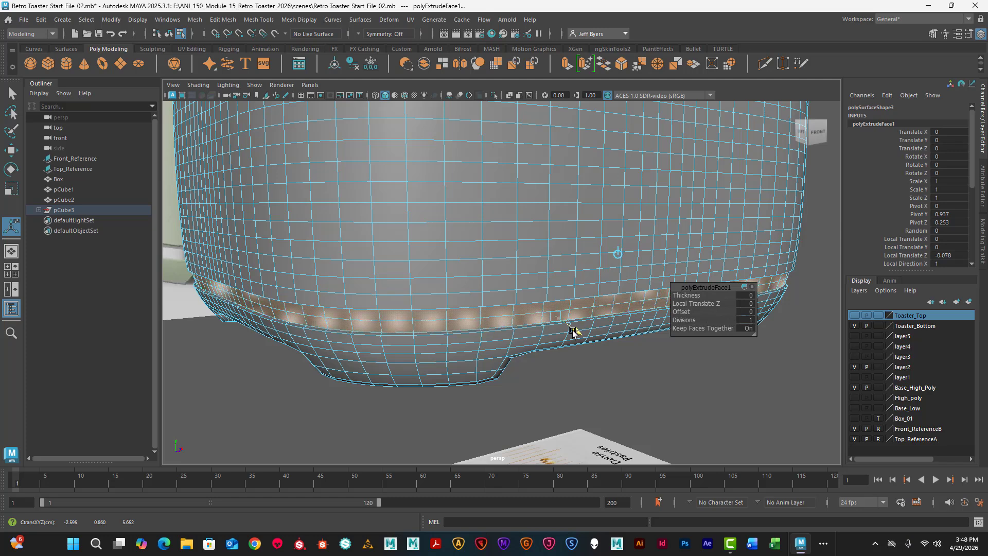
drag(573, 332, 483, 354)
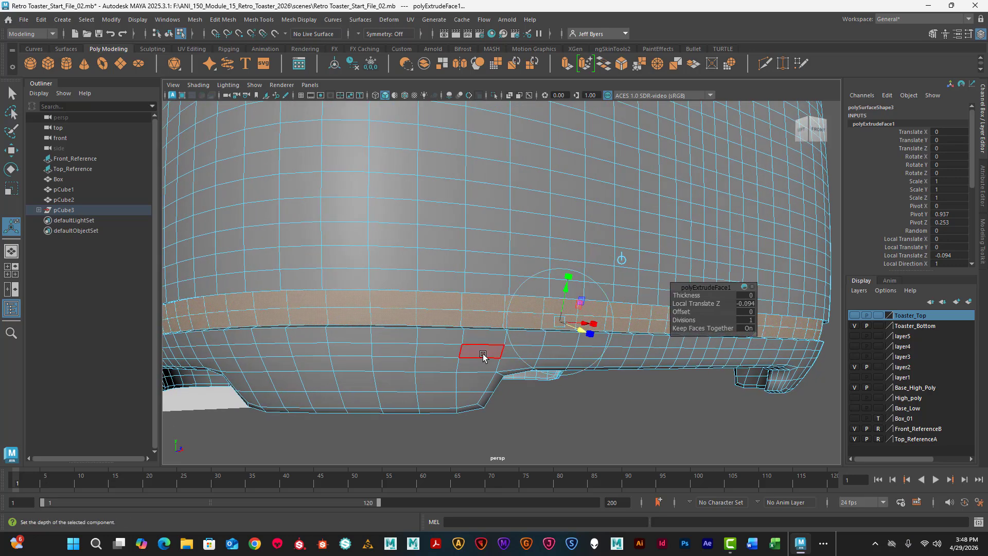
- Extrude the recessed band faces again without depth and scale the new faces down slightly in height
key(ctrl+e)
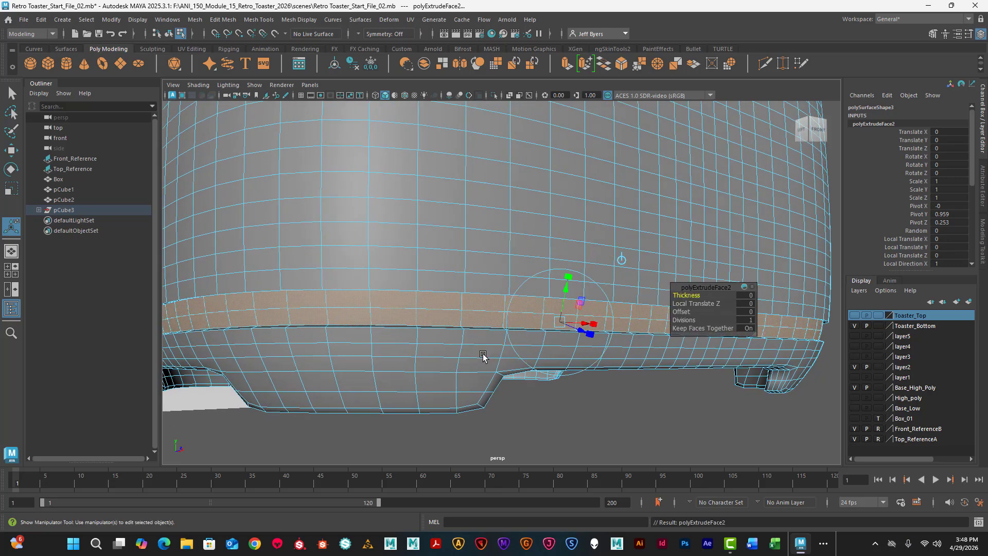
click(569, 278)
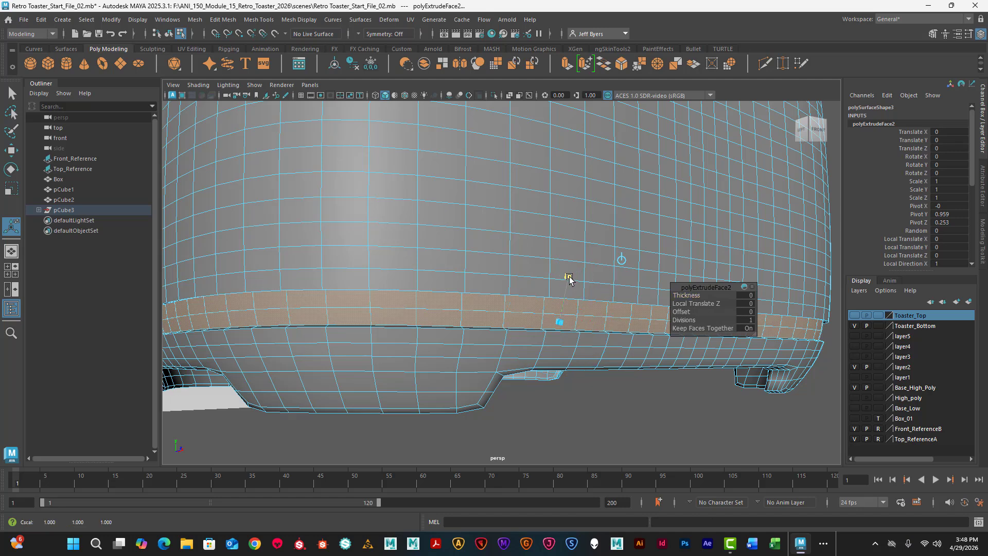
drag(569, 280, 569, 288)
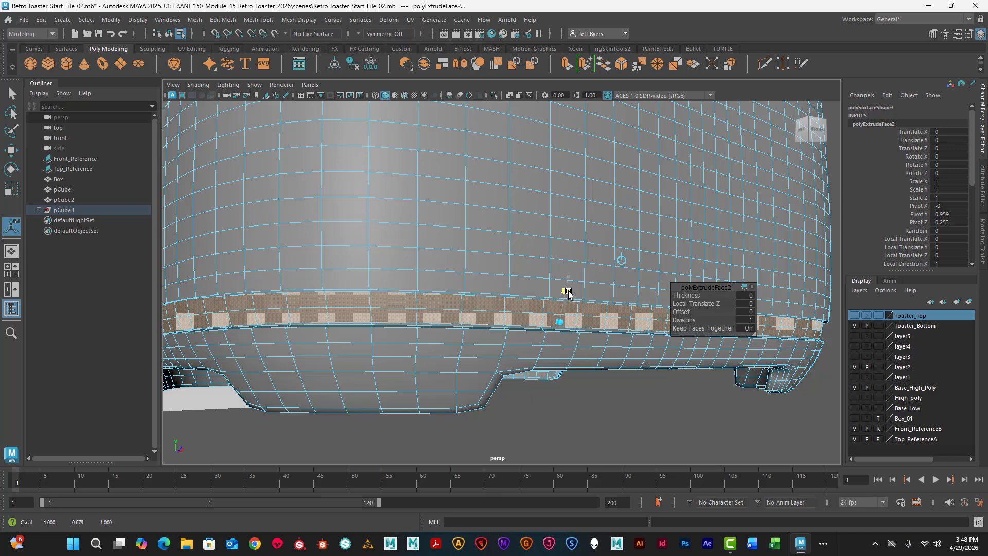
drag(569, 292, 543, 319)
scroll(551, 310, up, 3)
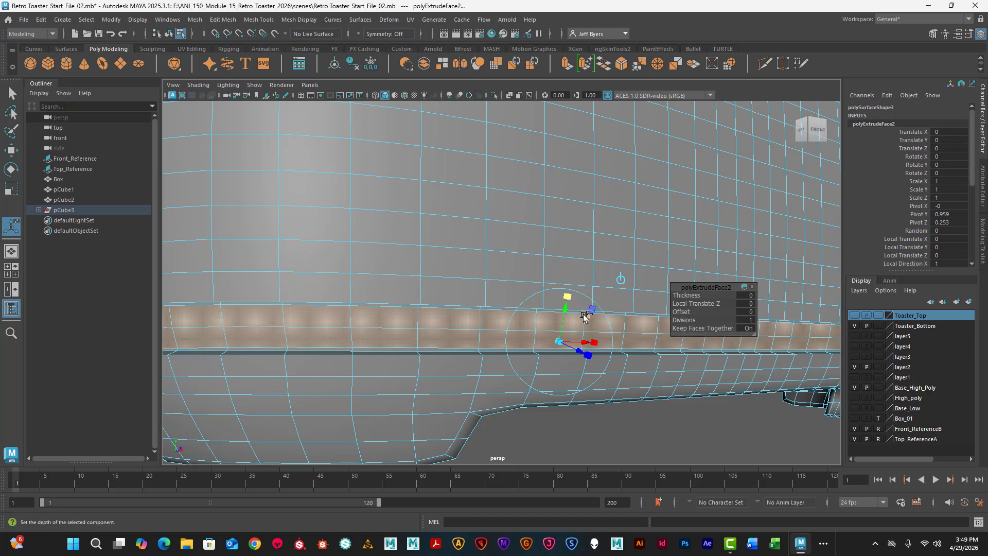
- Extrude the narrowed band faces back outward with a Local Translate Z of about 0.095
key(ctrl+e)
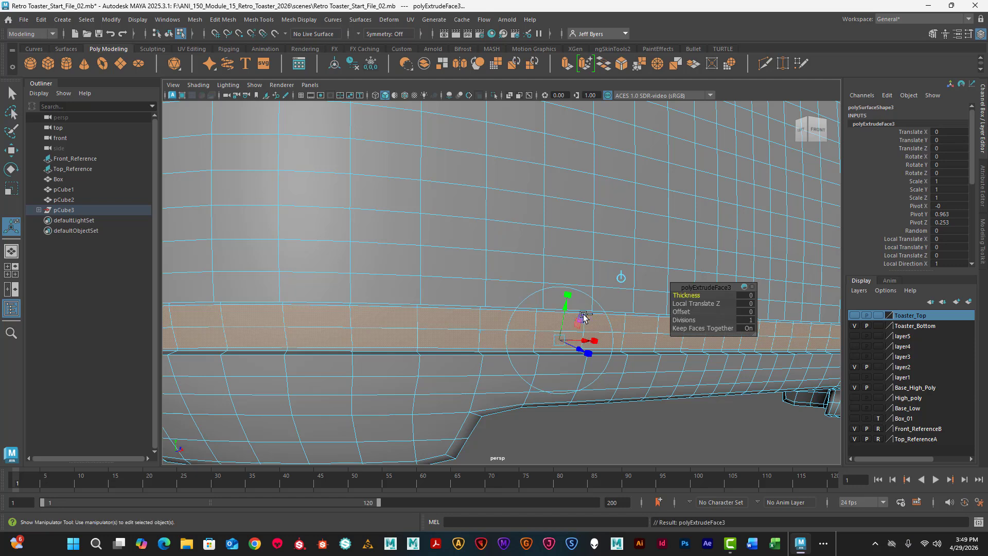
drag(580, 351, 602, 342)
alt+middle_drag(602, 342, 596, 178)
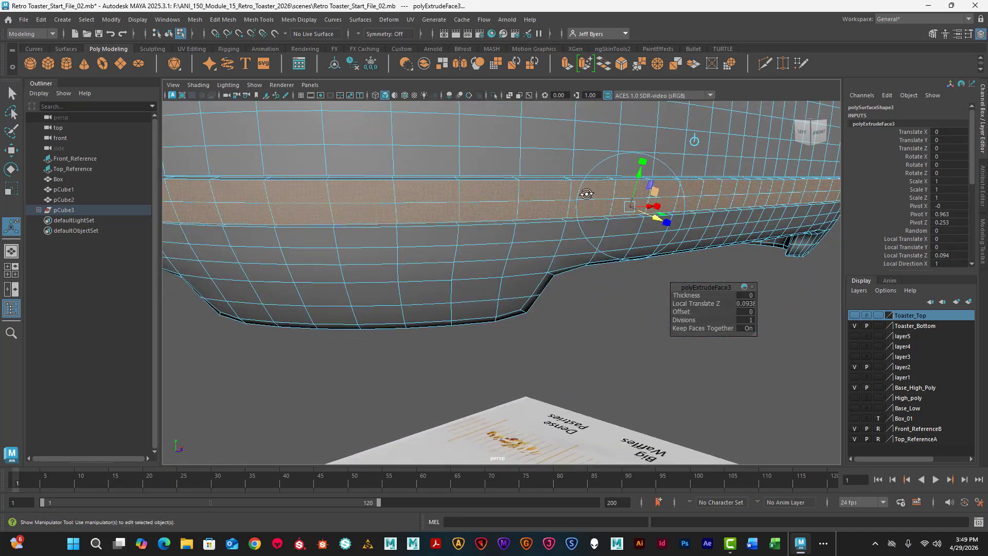
alt+drag(587, 195, 567, 320)
alt+middle_drag(566, 261, 503, 336)
scroll(503, 332, up, 4)
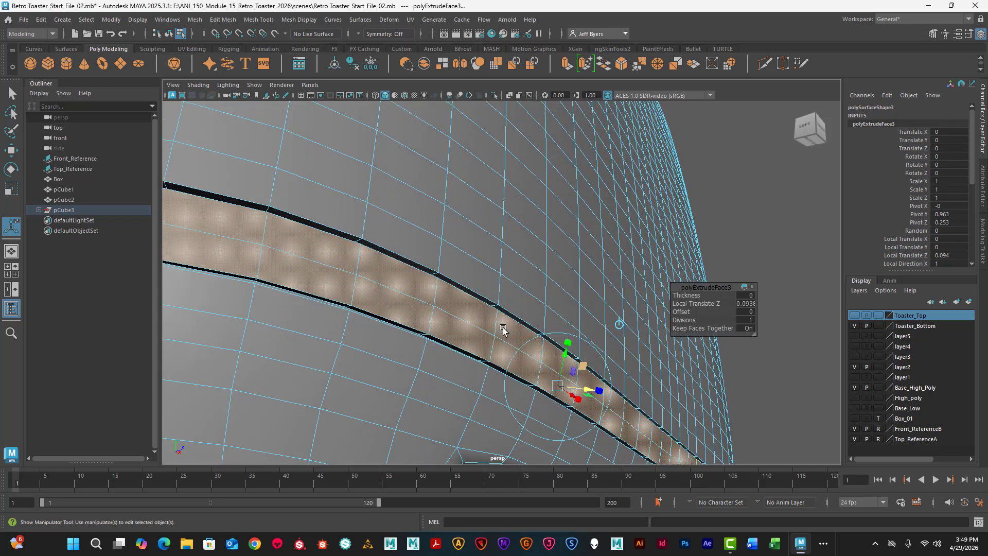
alt+drag(503, 331, 503, 296)
alt+middle_drag(506, 278, 491, 335)
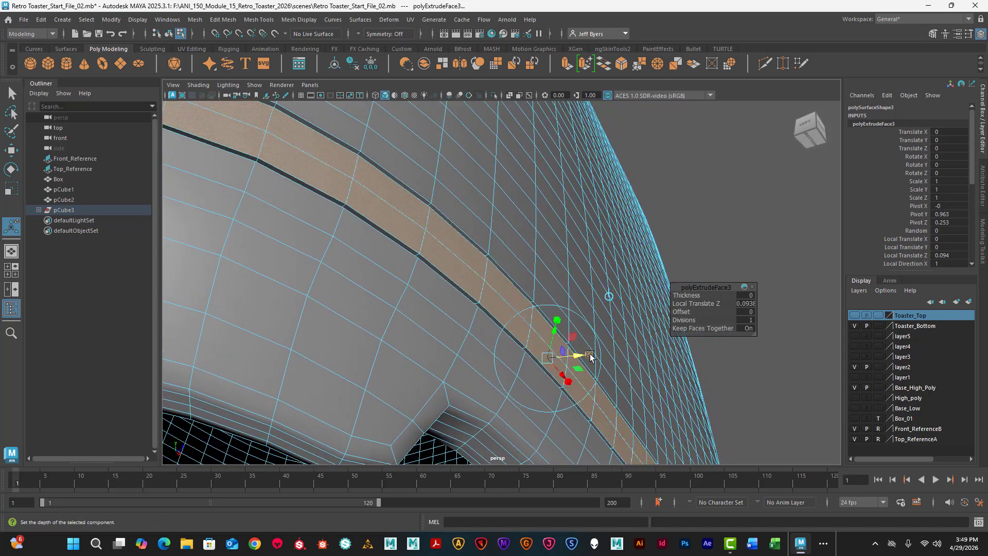
drag(581, 357, 581, 356)
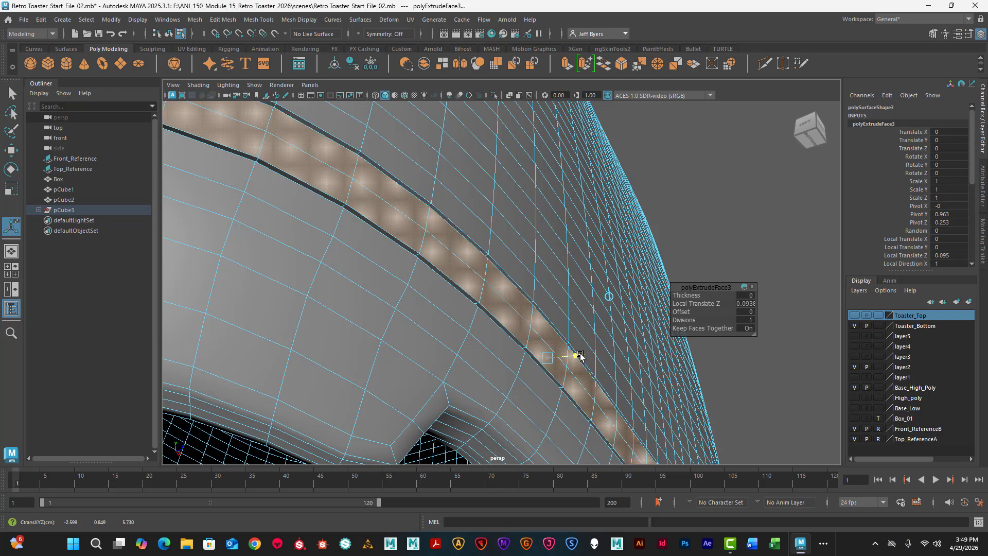
- Fine-tune the band extrusion's Local Translate Z to 0.1 while checking it against the toaster's side profile
alt+drag(508, 356, 467, 273)
scroll(486, 249, down, 2)
scroll(472, 271, up, 6)
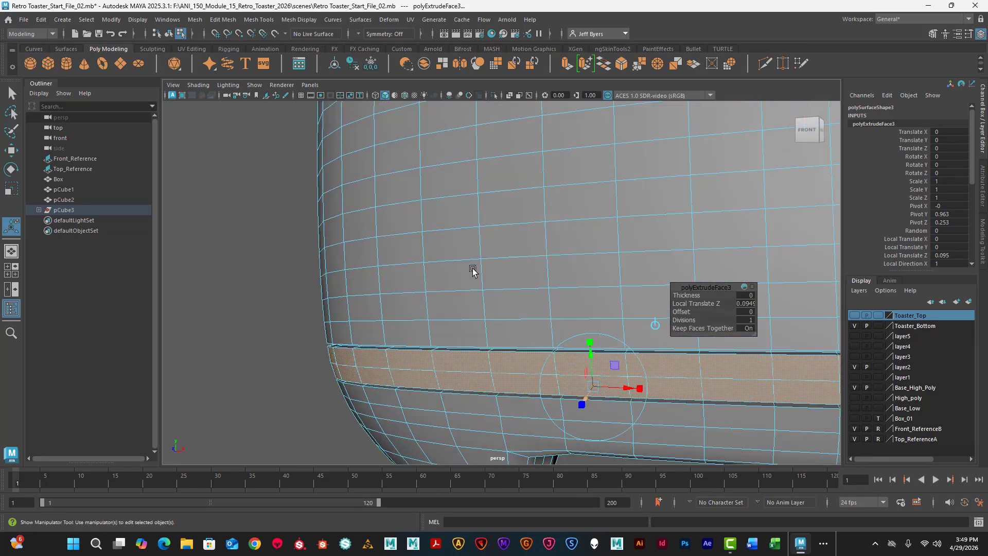
alt+middle_drag(477, 225, 496, 221)
mouse_move(488, 243)
alt+mouse_down()
mouse_move(486, 218)
mouse_move(482, 231)
alt+mouse_up()
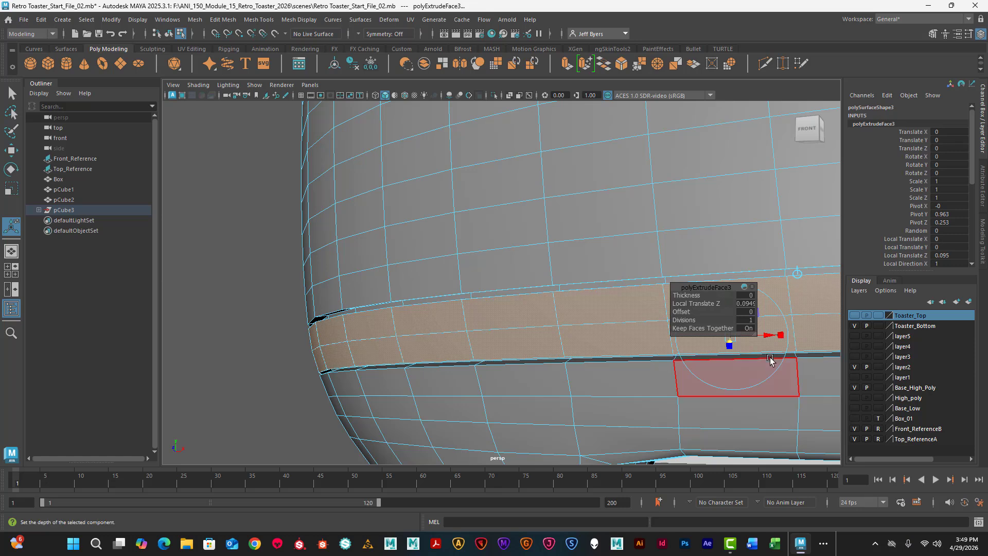
alt+drag(559, 334, 536, 341)
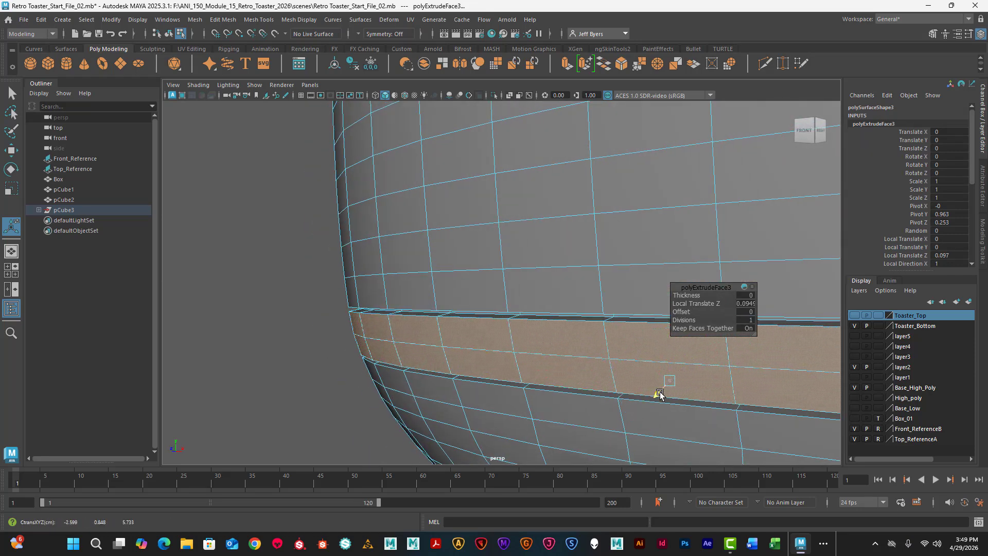
alt+drag(592, 329, 292, 249)
scroll(522, 327, down, 1)
alt+right_drag(292, 249, 310, 253)
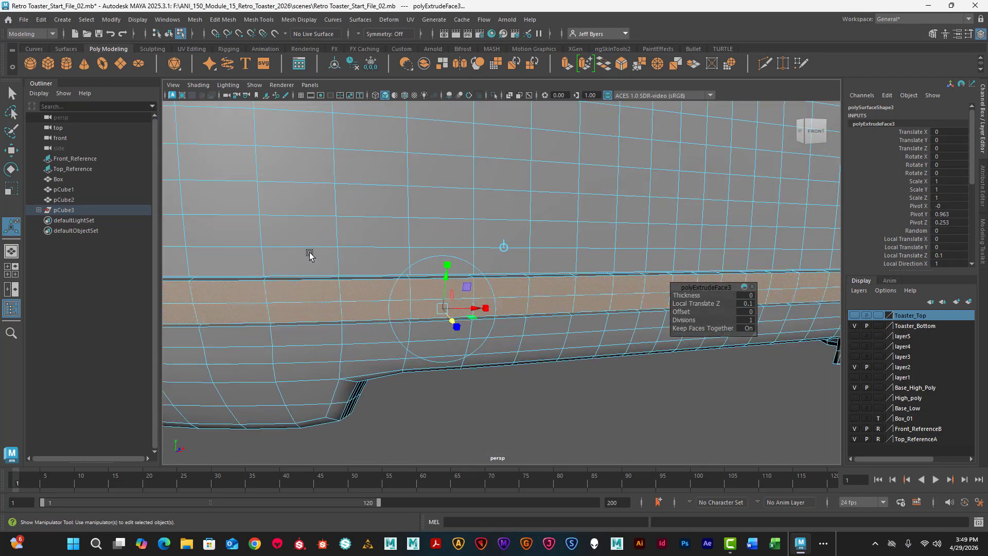
- Add the thin face loops along the band's upper and lower edges to the face selection
alt+drag(309, 253, 436, 234)
scroll(391, 230, up, 4)
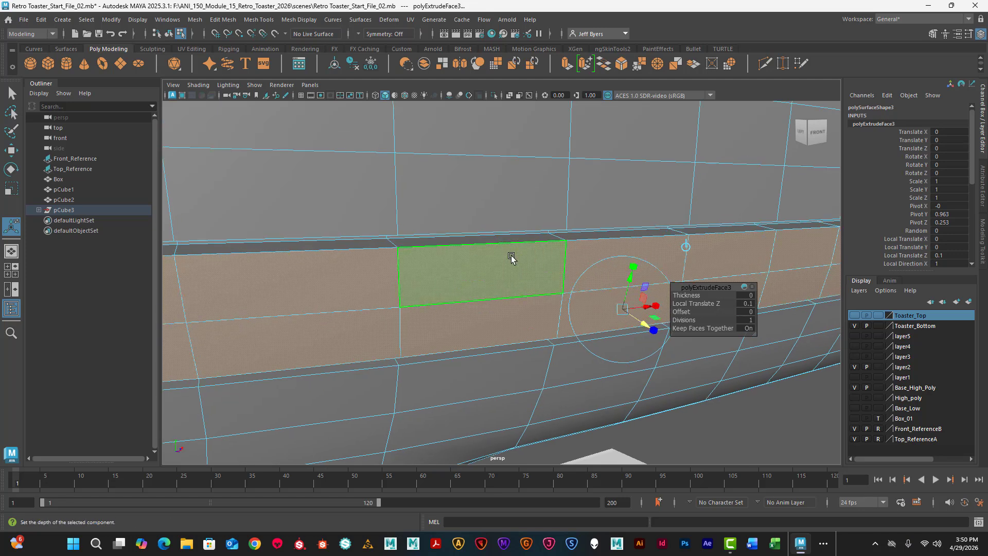
key(q)
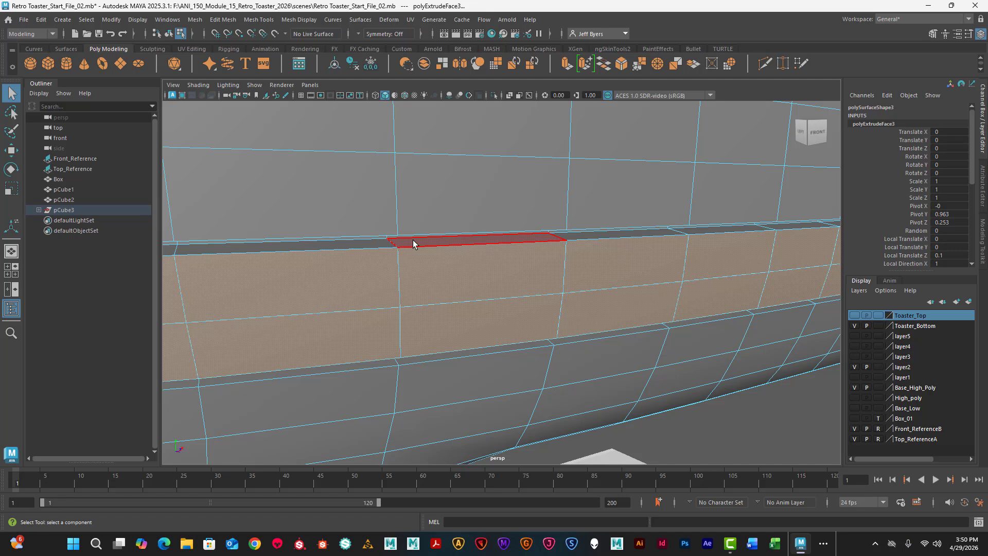
click(447, 242)
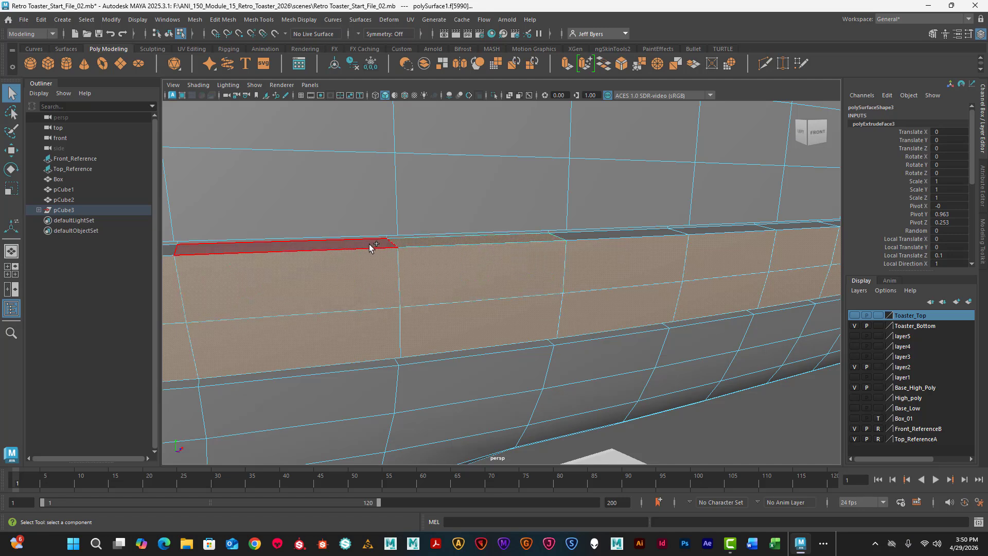
shift+click(366, 246)
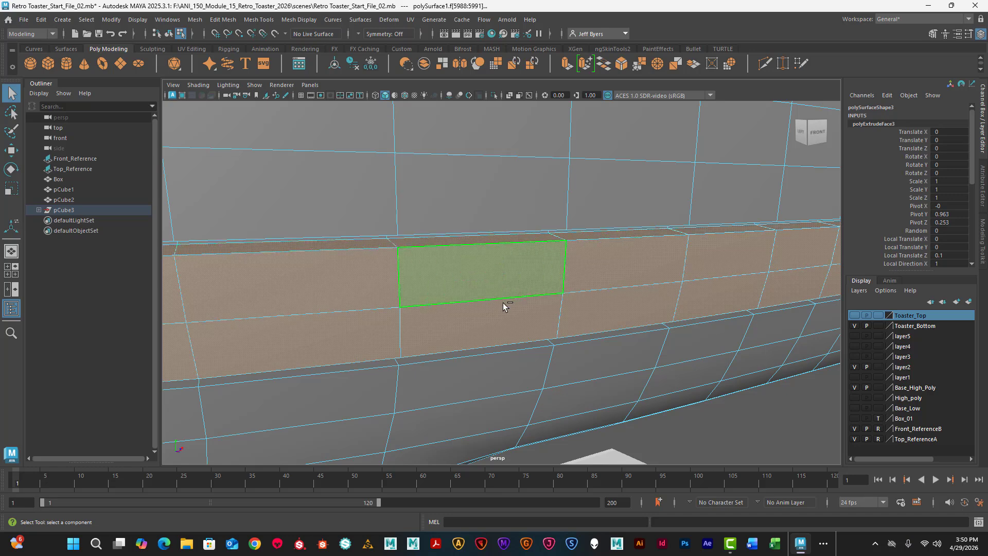
alt+drag(517, 336, 434, 369)
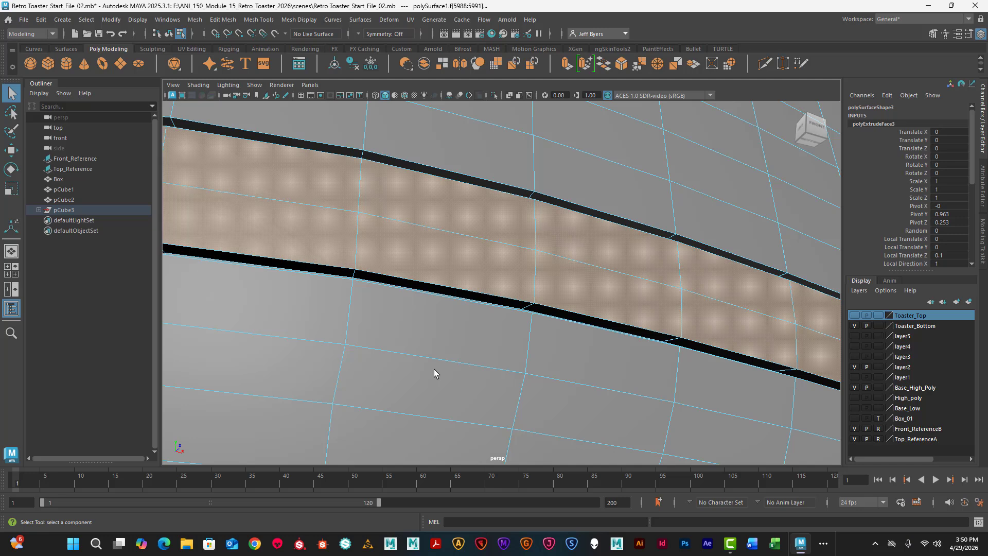
shift+click(417, 284)
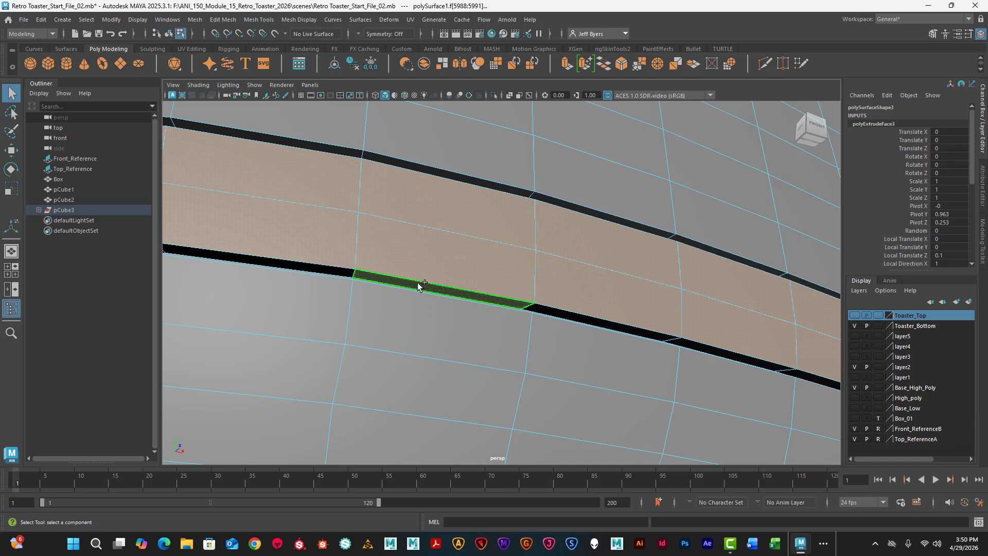
shift+double_click(348, 272)
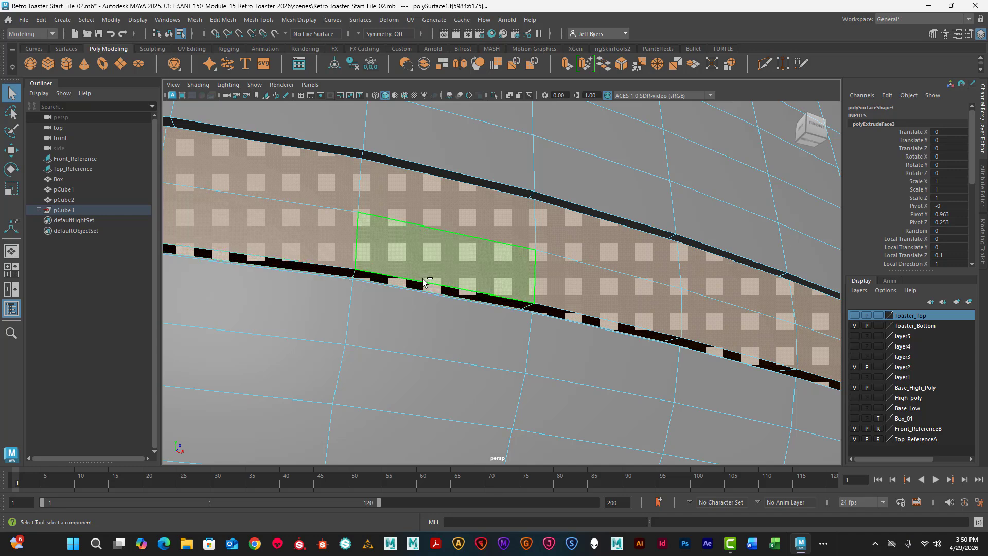
- Extract the selected band faces from the toaster body as a separate mesh
alt+drag(490, 298, 519, 170)
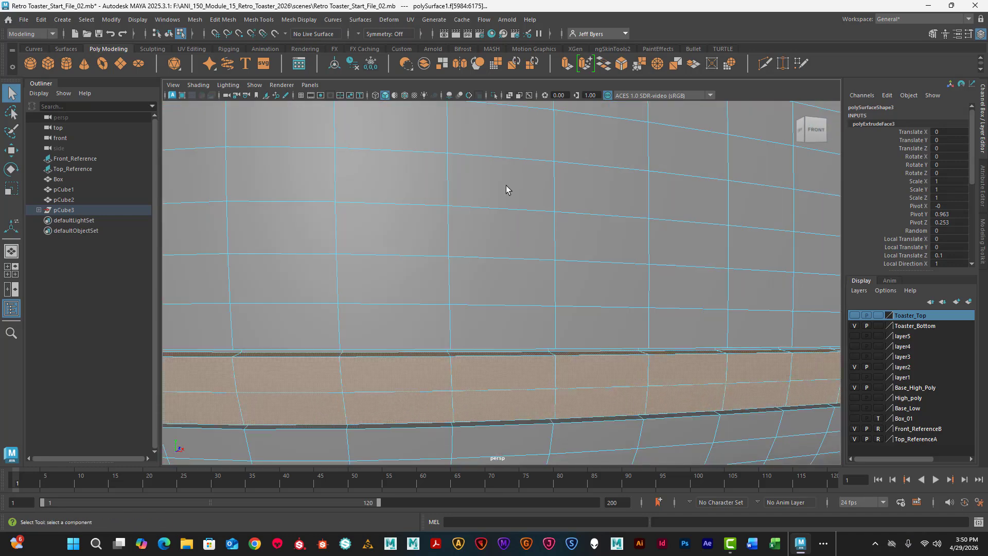
scroll(506, 186, down, 5)
alt+middle_drag(505, 211, 496, 213)
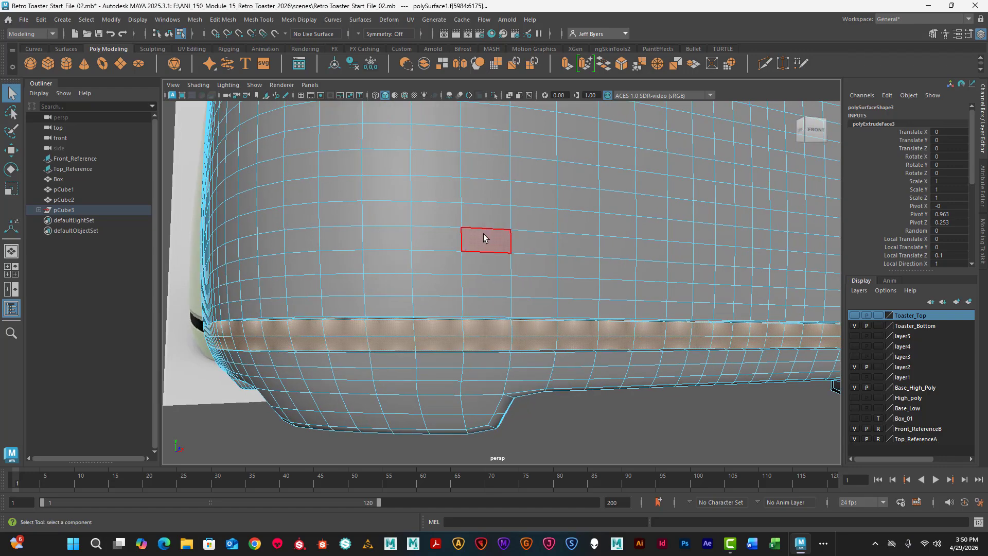
alt+drag(483, 234, 521, 222)
scroll(521, 221, down, 10)
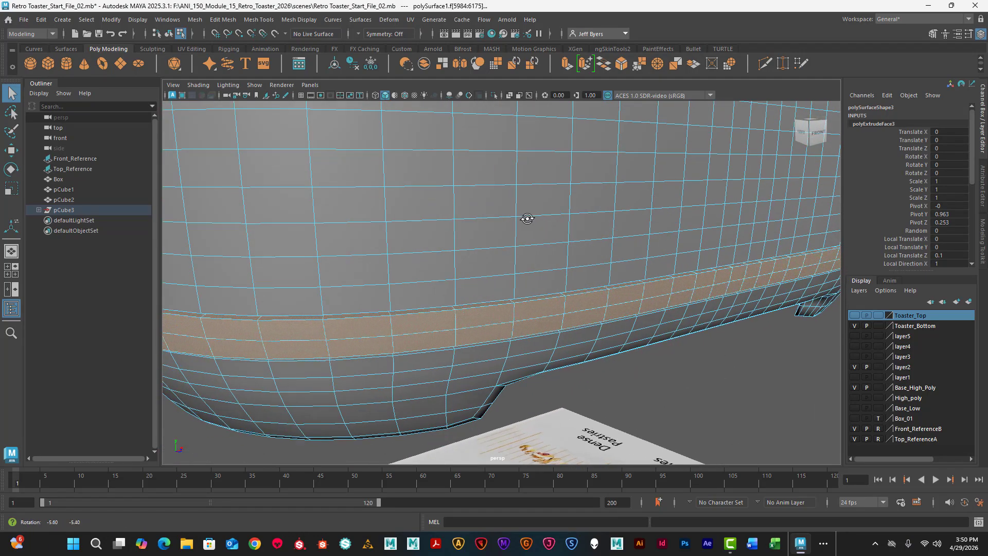
scroll(530, 237, up, 5)
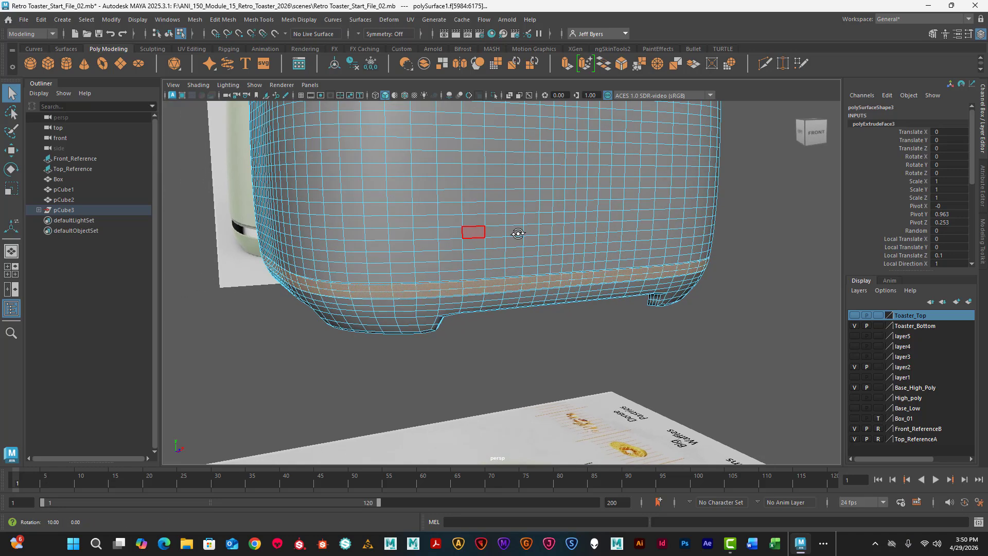
scroll(474, 252, up, 2)
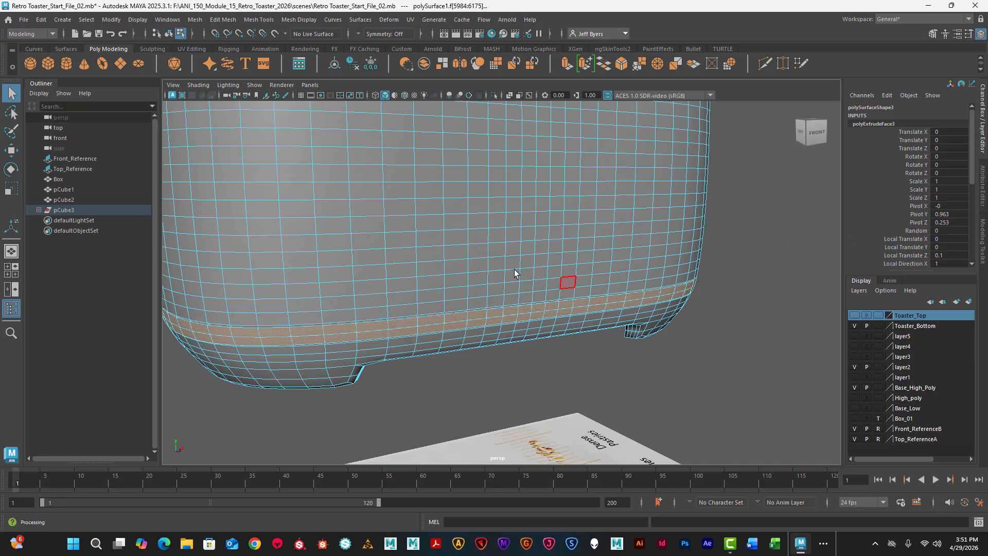
key(space)
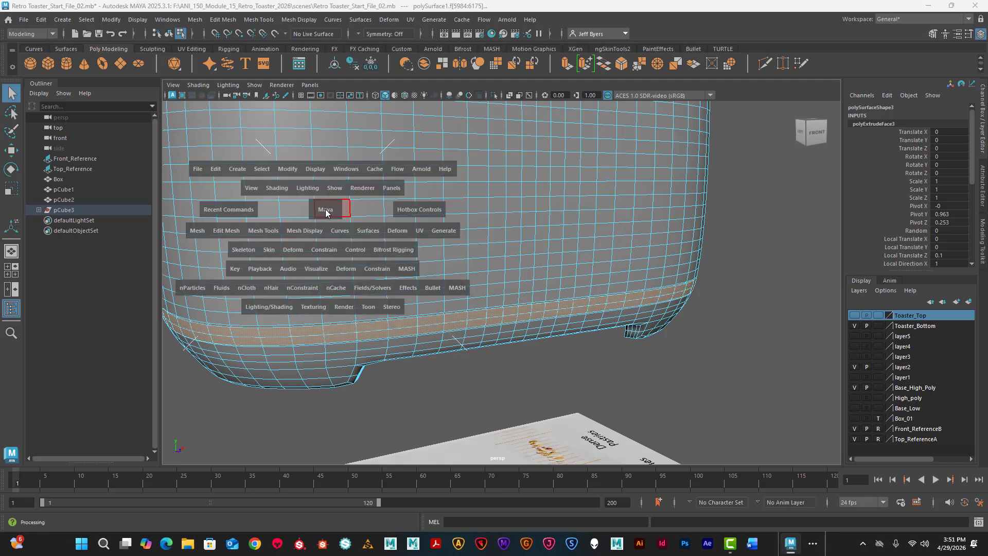
click(236, 232)
click(254, 499)
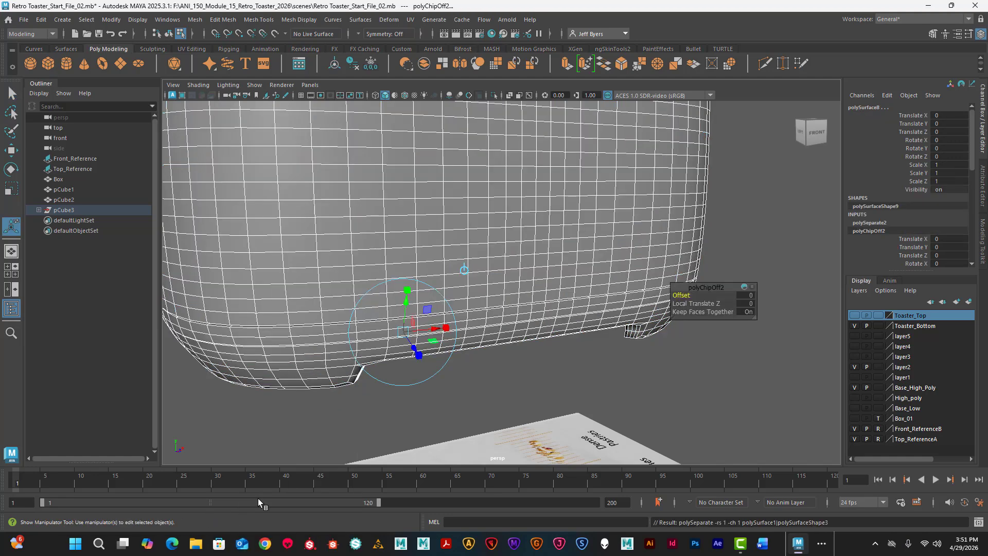
- Select the extracted trim band and move it aside to a Translate X of about -13.195
key(q)
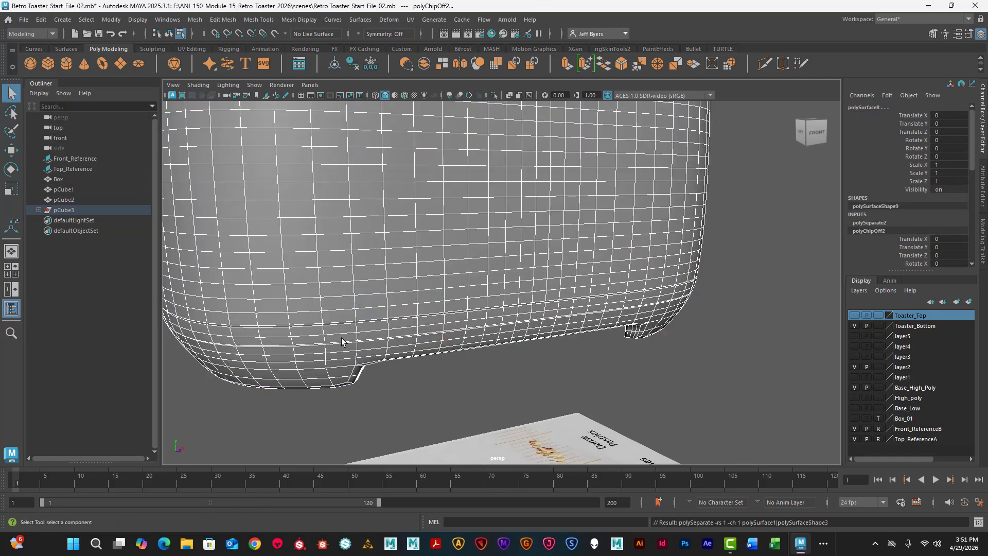
double_click(406, 327)
right_drag(415, 325, 404, 301)
alt+drag(432, 325, 377, 334)
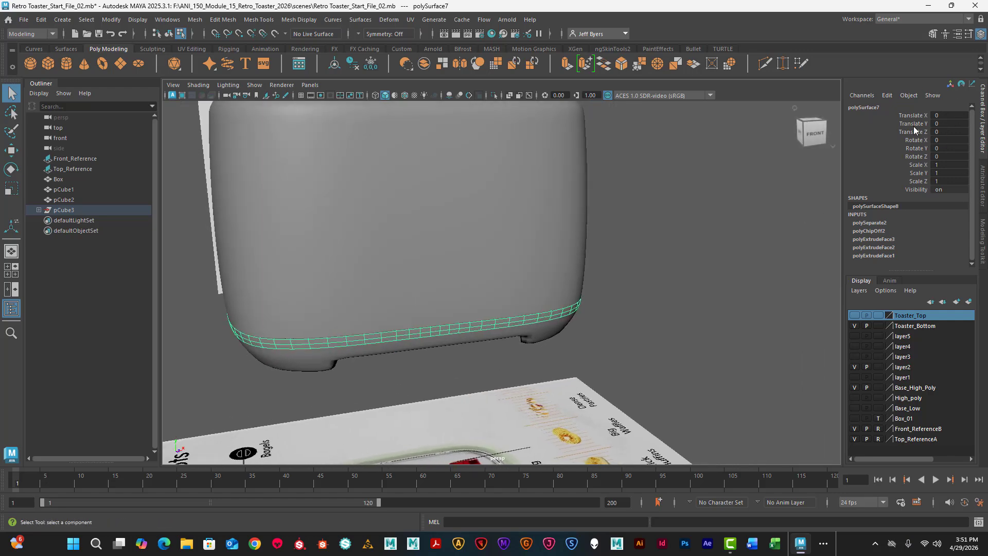
key(w)
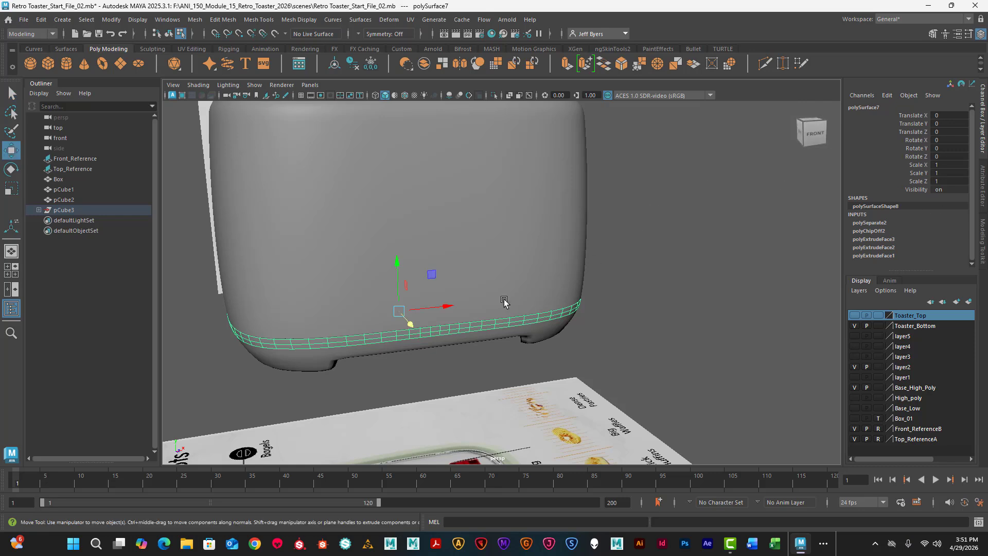
drag(446, 307, 65, 342)
alt+drag(218, 310, 234, 292)
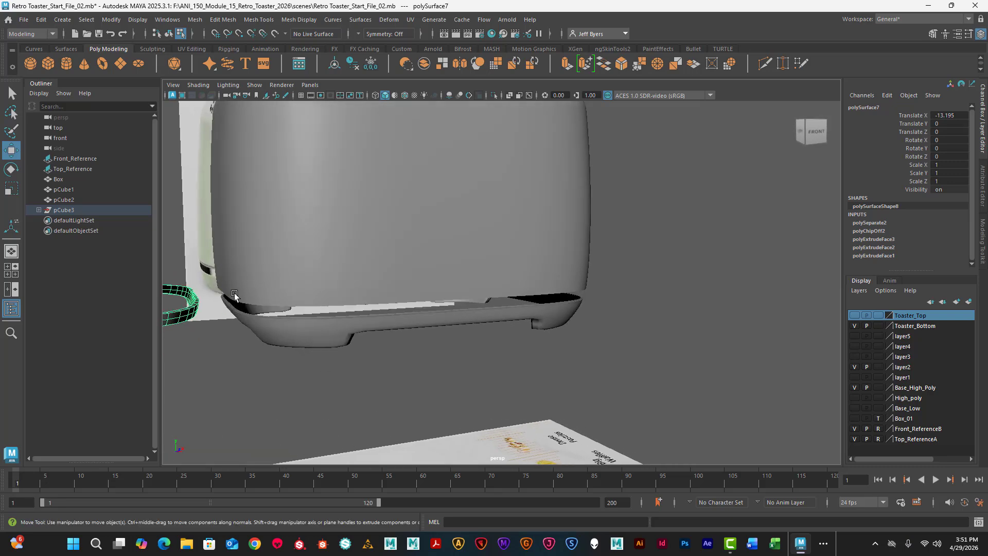
- Examine the open gap left around the toaster's base between the upper shell and the foot section
alt+middle_drag(242, 292, 348, 248)
alt+right_drag(348, 248, 404, 221)
alt+drag(403, 221, 400, 228)
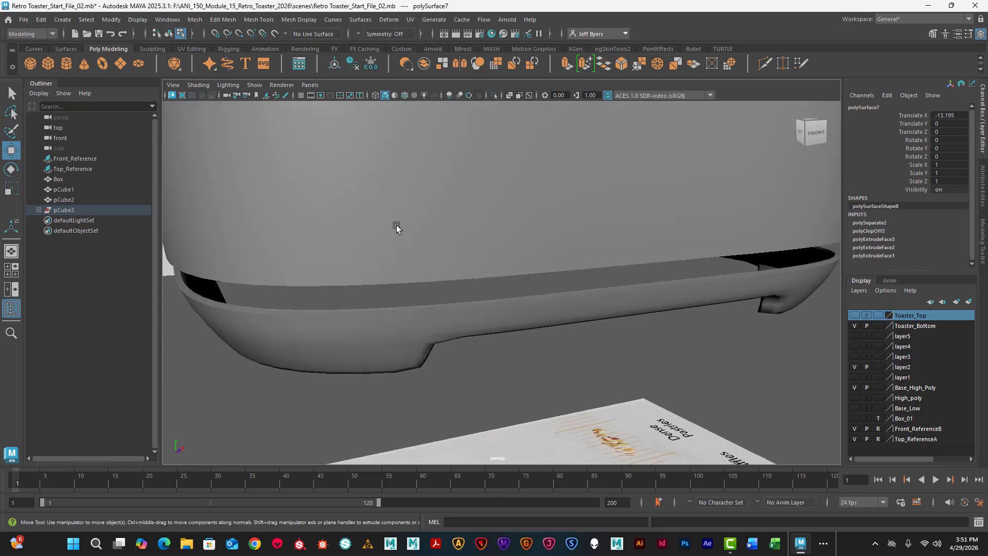
alt+middle_drag(397, 227, 362, 249)
alt+drag(362, 251, 446, 251)
right_drag(495, 237, 489, 300)
- Select the open border edge loops of the upper shell and the foot section along the gap in the toaster body
alt+drag(486, 293, 407, 272)
scroll(485, 279, up, 4)
scroll(475, 283, up, 4)
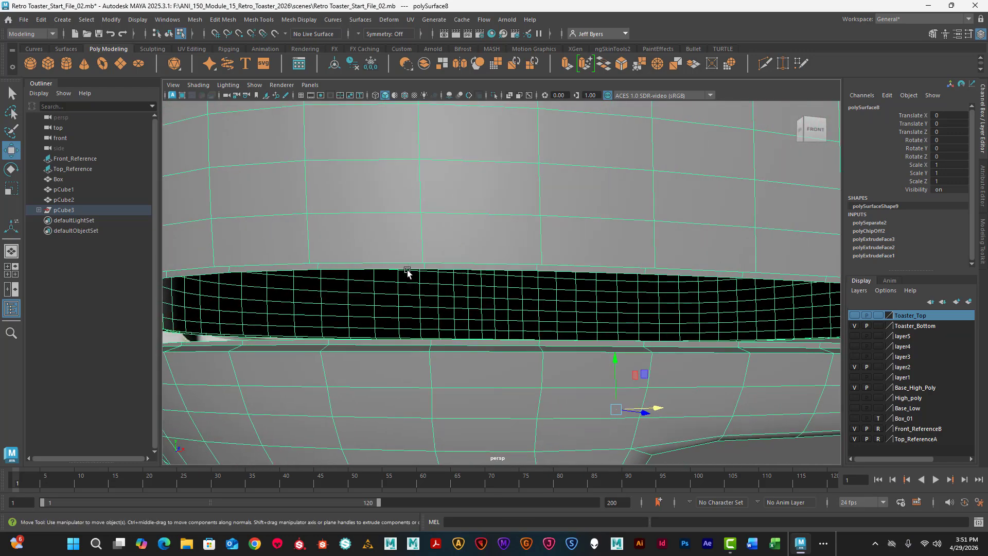
right_drag(311, 271, 310, 209)
mouse_move(325, 233)
alt+mouse_down()
mouse_move(337, 223)
mouse_move(335, 239)
alt+mouse_up()
key(ctrl+z)
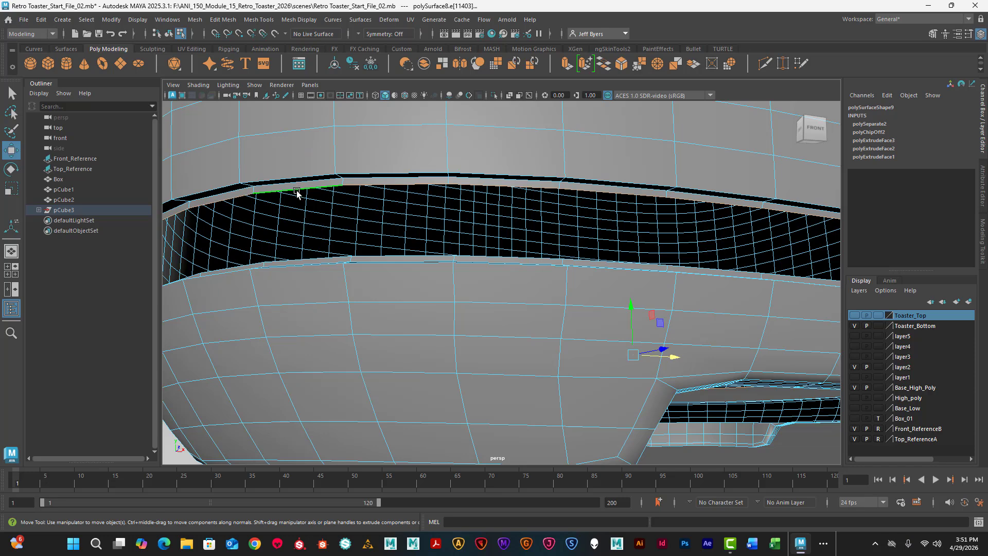
key(q)
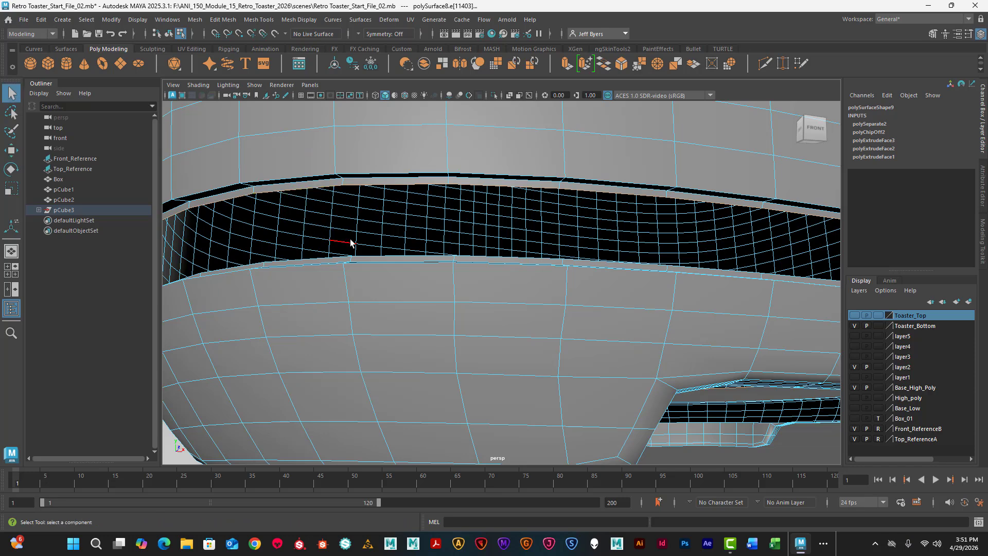
alt+drag(416, 300, 423, 227)
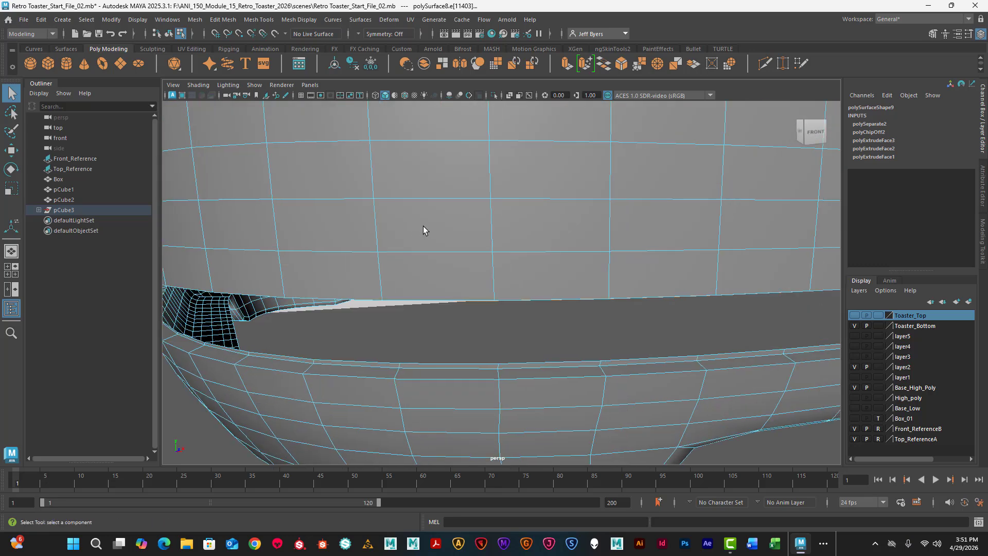
click(378, 361)
alt+drag(412, 353, 421, 333)
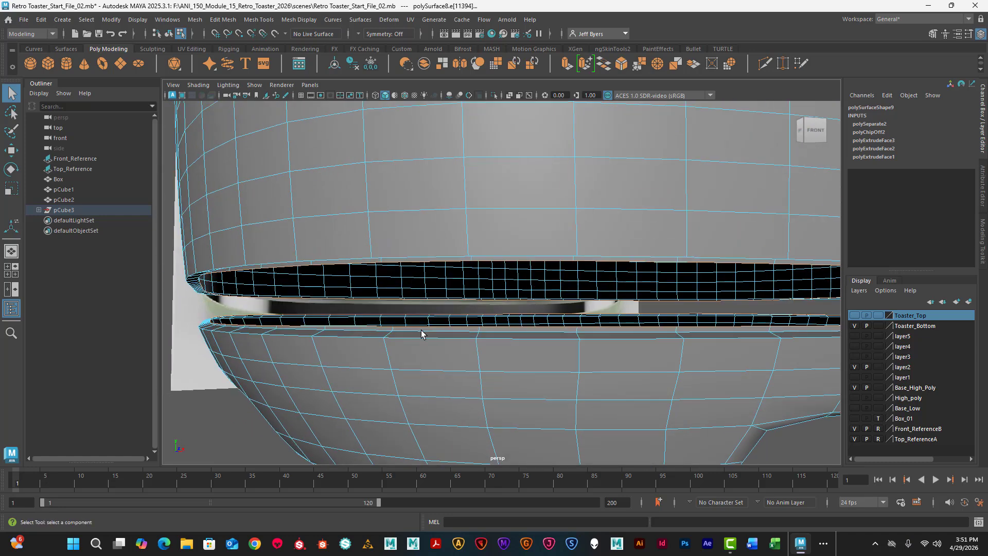
- Try to extrude the gap's upper and lower border edge loops with a Local Translate Y of 0.042
key(ctrl+e)
scroll(549, 326, down, 3)
alt+middle_drag(593, 294, 438, 245)
alt+drag(549, 280, 557, 279)
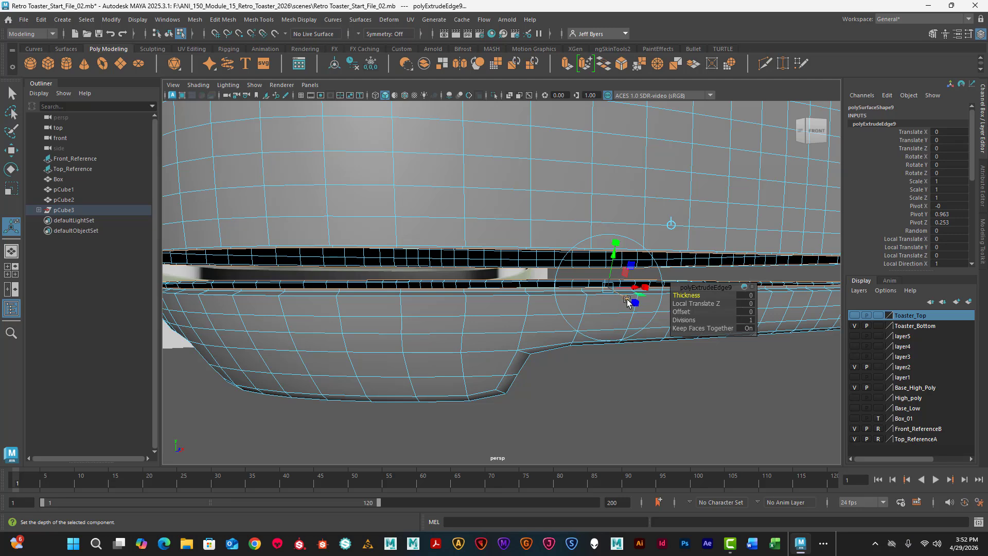
drag(627, 301, 628, 301)
key(ctrl+z)
drag(620, 259, 617, 252)
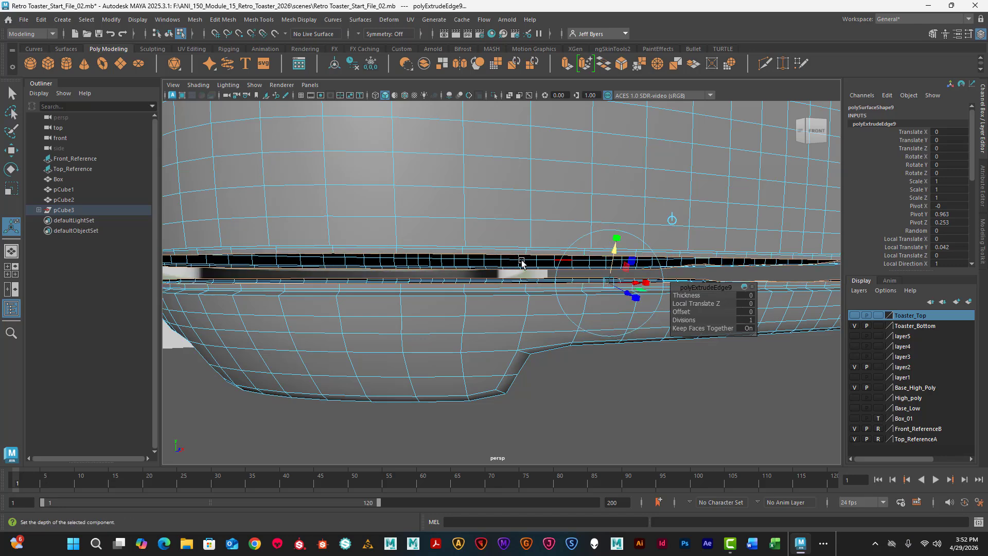
alt+drag(358, 248, 395, 248)
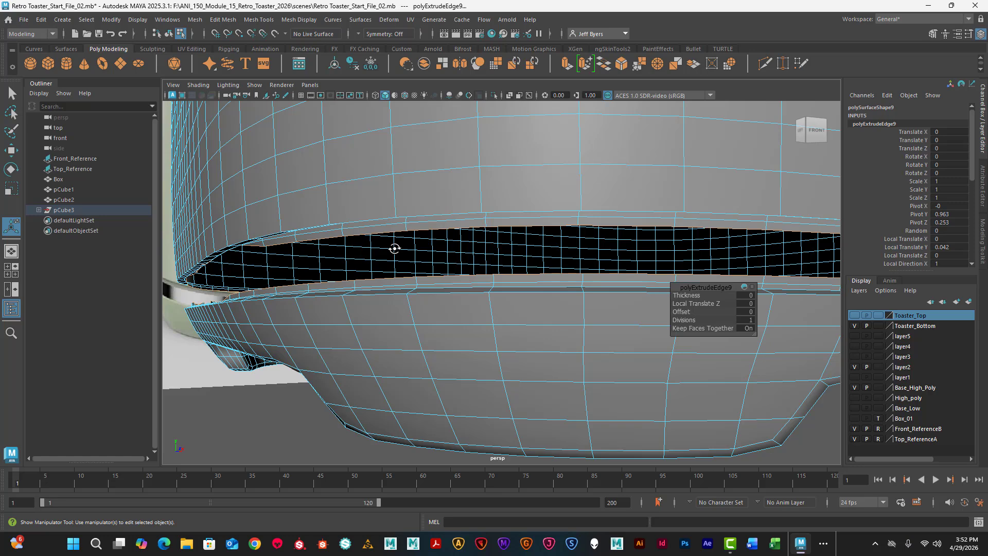
- Undo the border edge extrusion, the edge selections and the trim band's sideways move
key(ctrl+z)
key(ctrl+z)
key(ctrl+z)
key(ctrl+z)
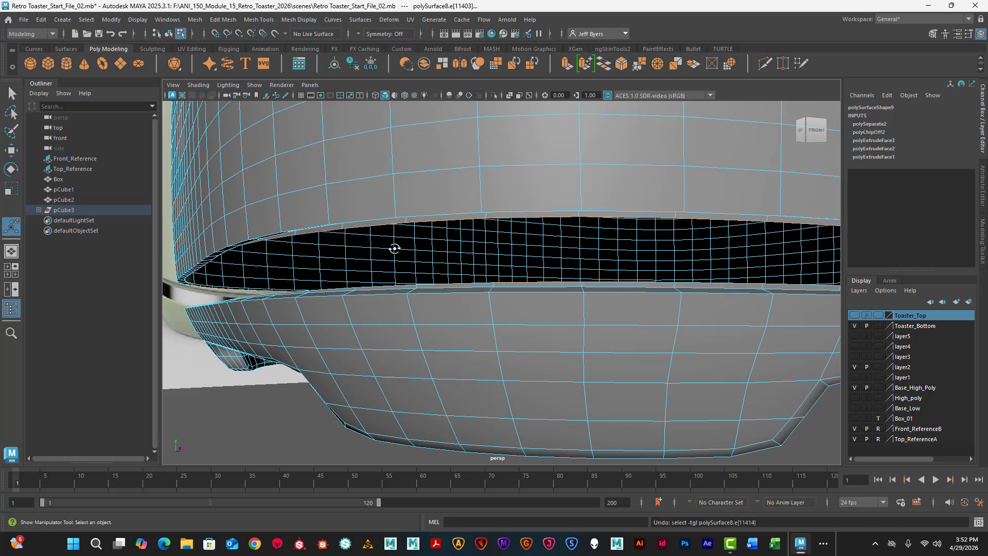
key(ctrl+z)
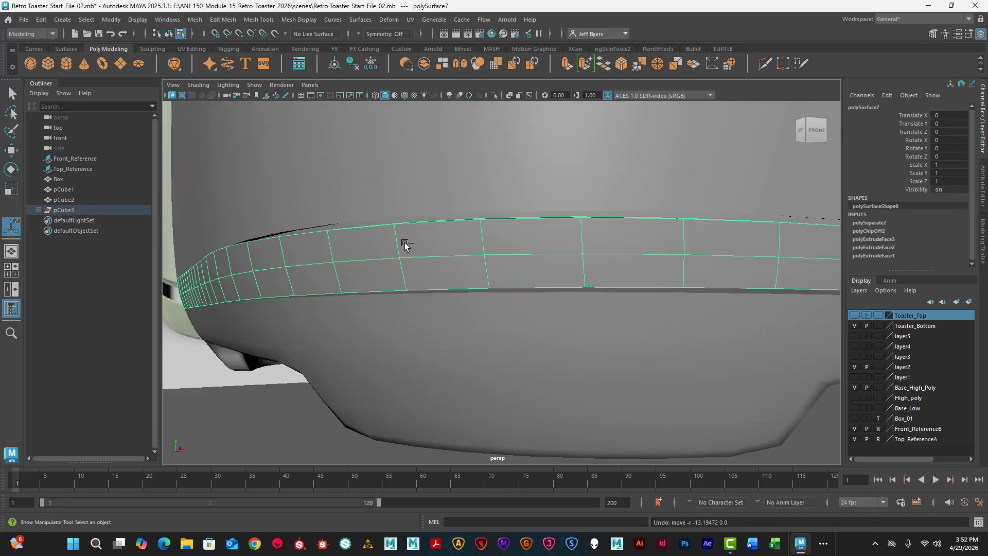
key(ctrl+z)
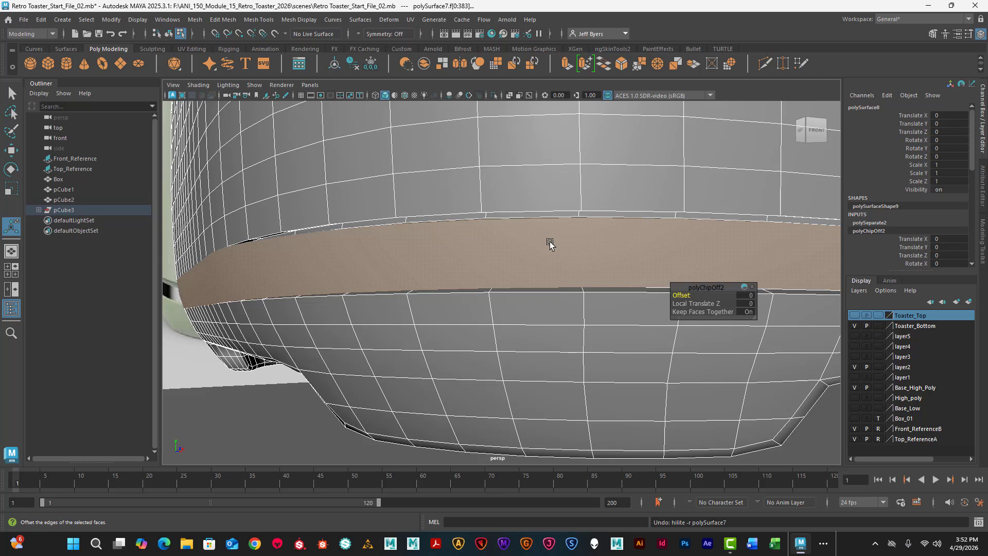
- Select the extracted trim band and move it aside to a Translate X of about -16.701
scroll(550, 244, down, 3)
right_drag(552, 246, 546, 299)
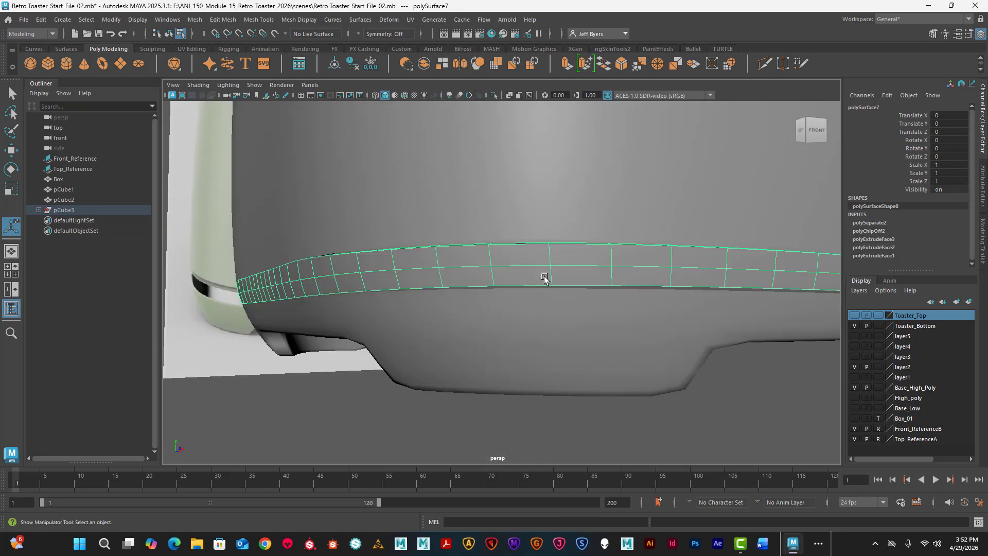
scroll(546, 273, down, 5)
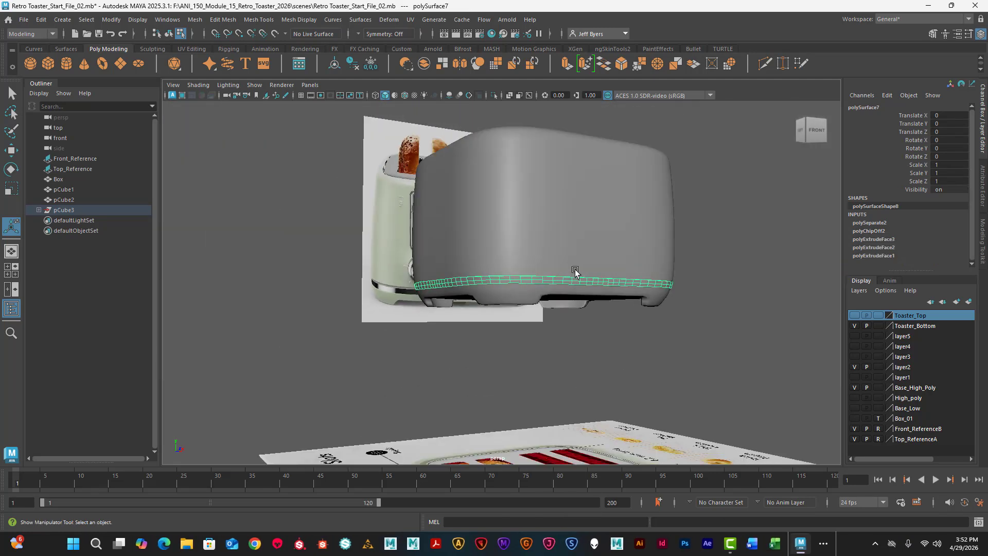
key(w)
drag(579, 308, 206, 288)
scroll(491, 276, up, 3)
scroll(496, 249, up, 6)
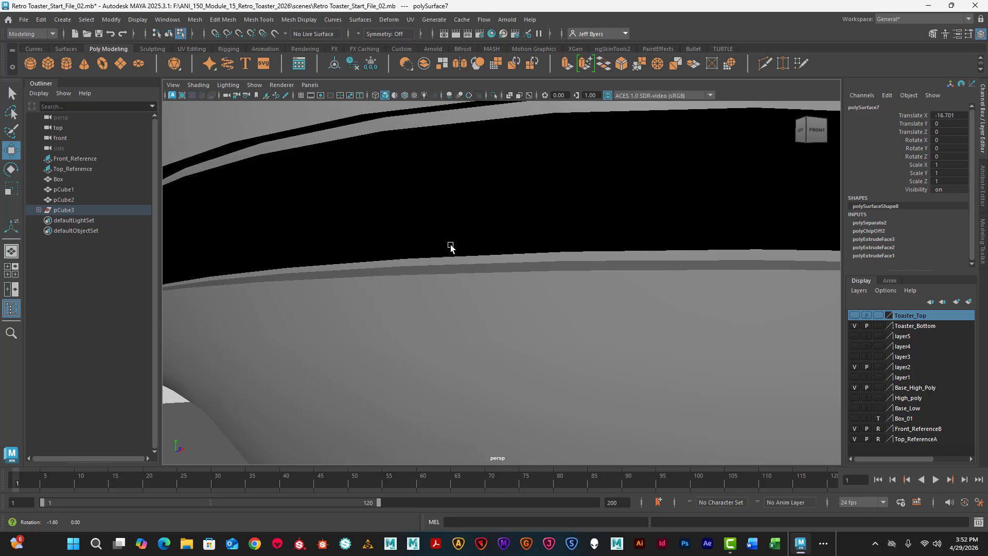
alt+drag(450, 245, 347, 203)
scroll(448, 247, down, 2)
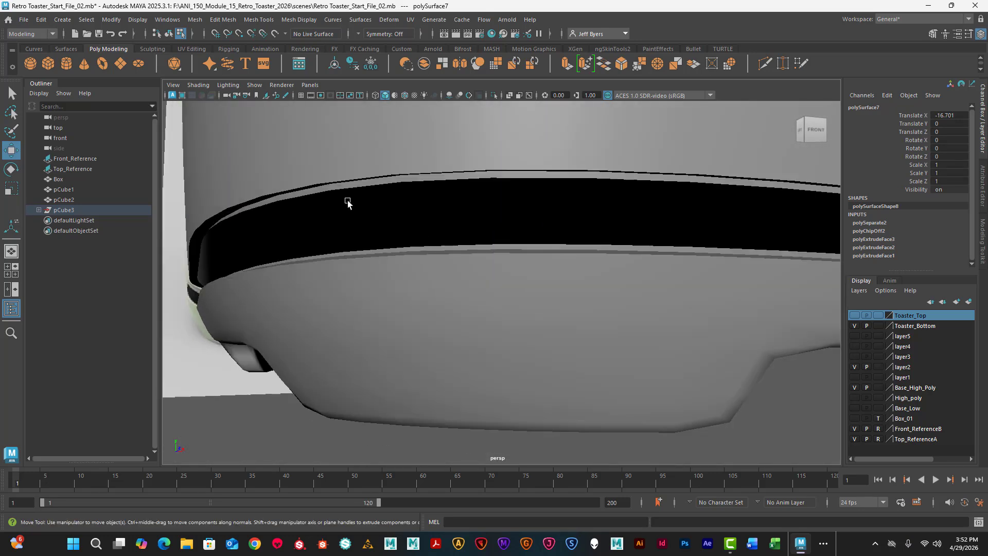
- Select the upper shell's inner border edge loop and lower it slightly to extend its lip into the gap
right_drag(320, 193, 320, 169)
click(302, 195)
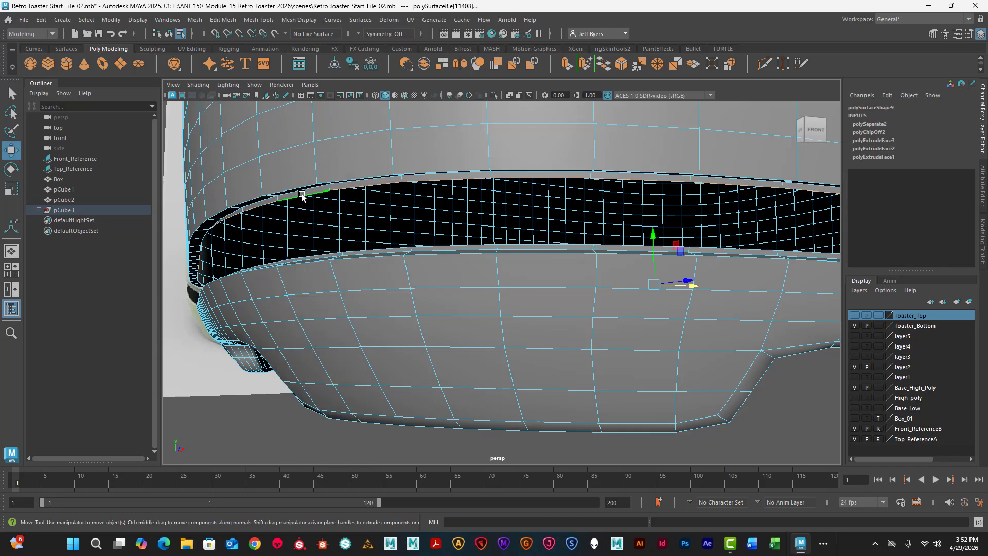
alt+drag(575, 222, 630, 231)
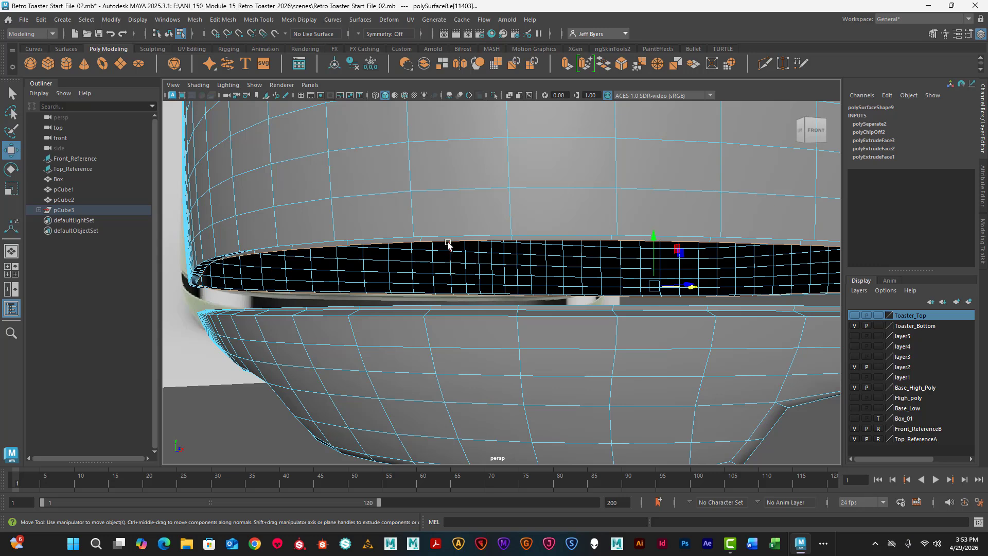
drag(651, 239, 654, 244)
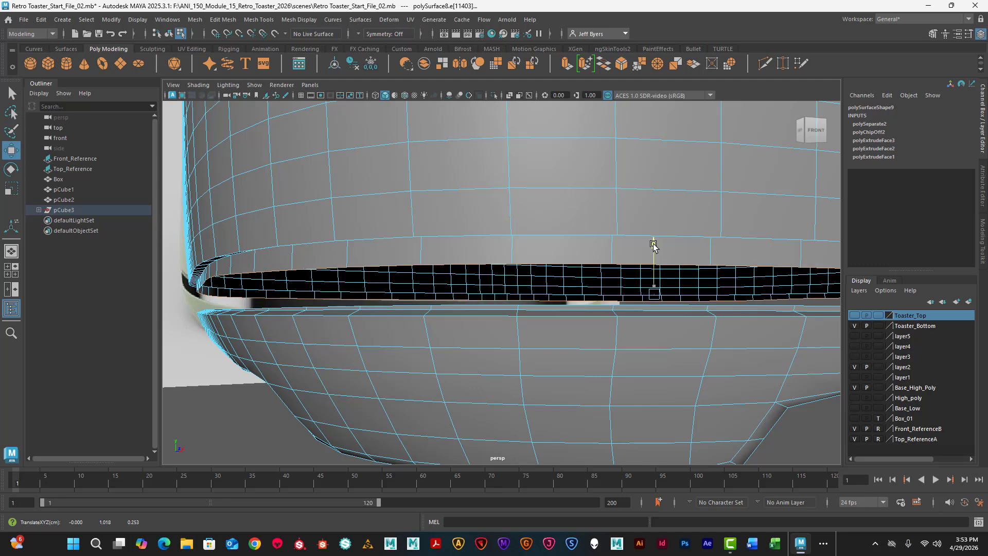
- Select the foot section's inner border edge loop and raise it slightly toward the upper shell
double_click(452, 306)
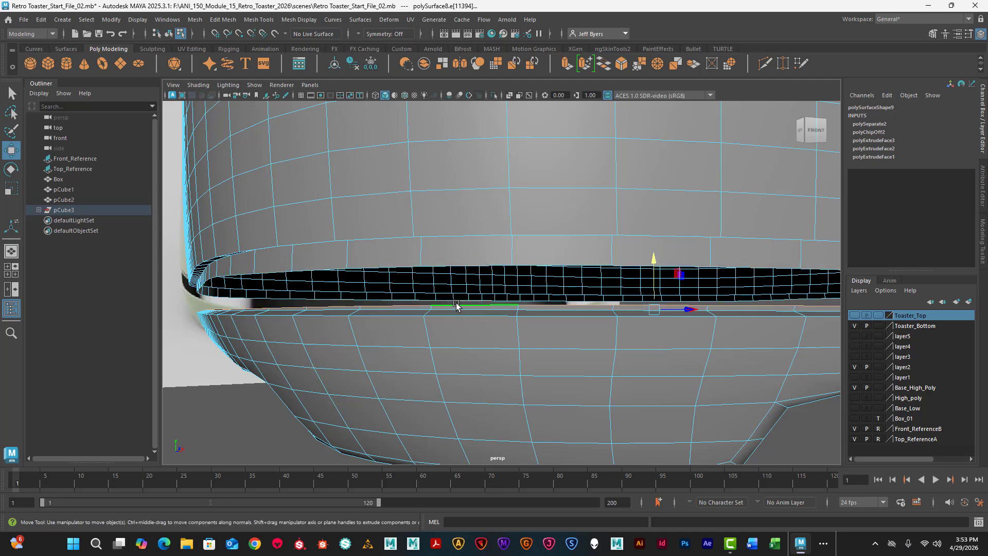
drag(653, 260, 653, 255)
mouse_move(520, 236)
alt+mouse_down()
mouse_move(511, 238)
mouse_move(565, 249)
mouse_move(511, 249)
mouse_move(503, 239)
alt+mouse_up()
scroll(517, 241, down, 5)
scroll(510, 249, up, 4)
right_drag(477, 265, 466, 294)
alt+drag(486, 289, 629, 291)
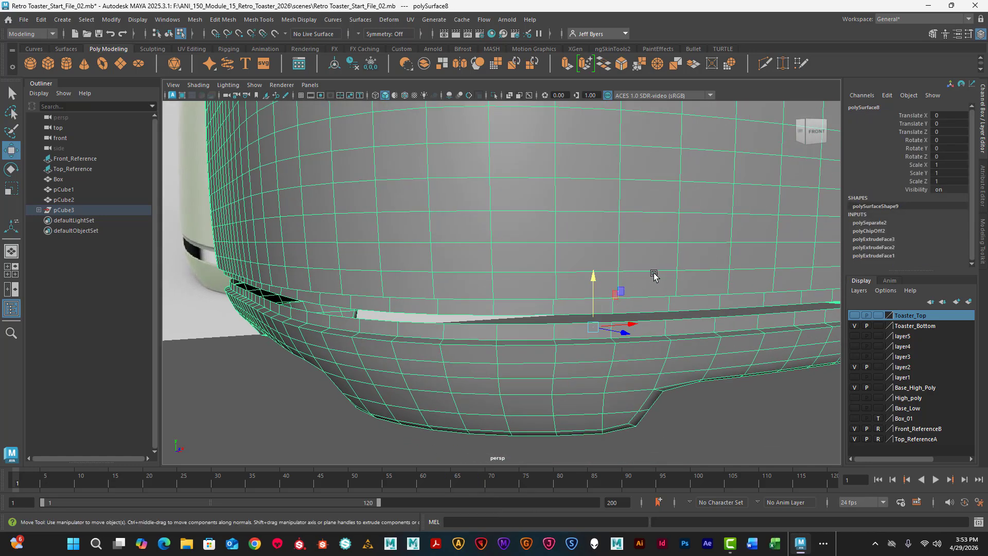
- Insert four support edge loops on the upper shell's recess, two along its underside ledge and two near the inner lip's corner and border
key(q)
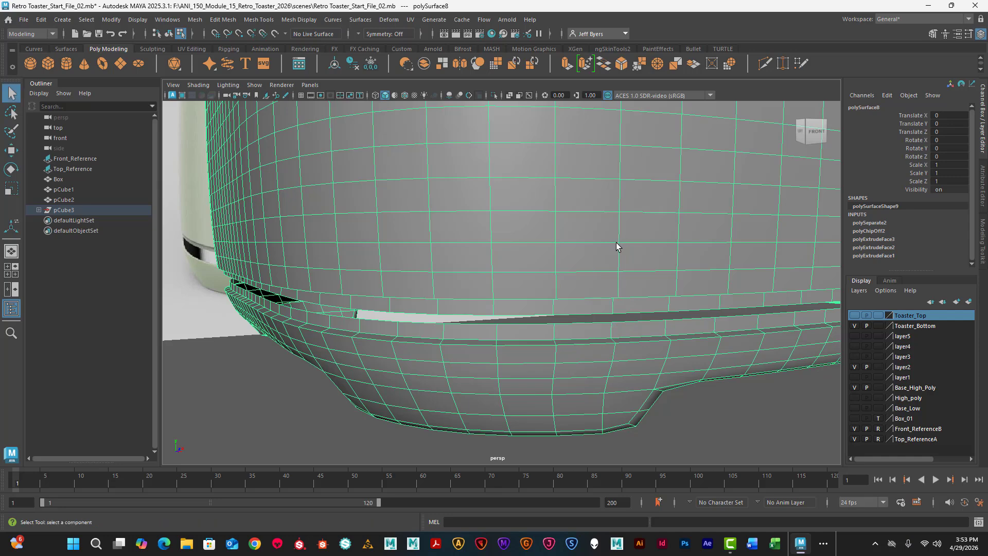
shift+right_drag(612, 231, 555, 242)
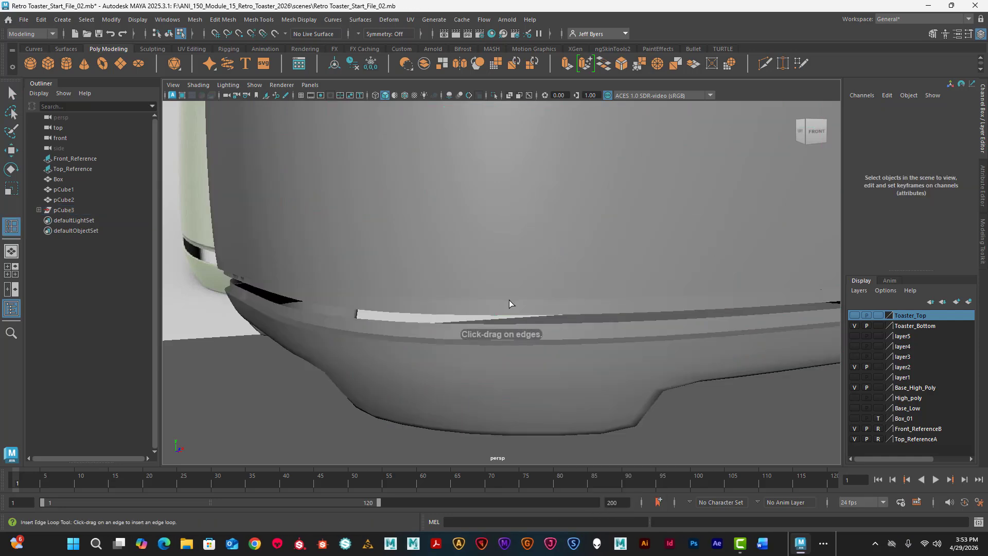
alt+drag(510, 291, 536, 225)
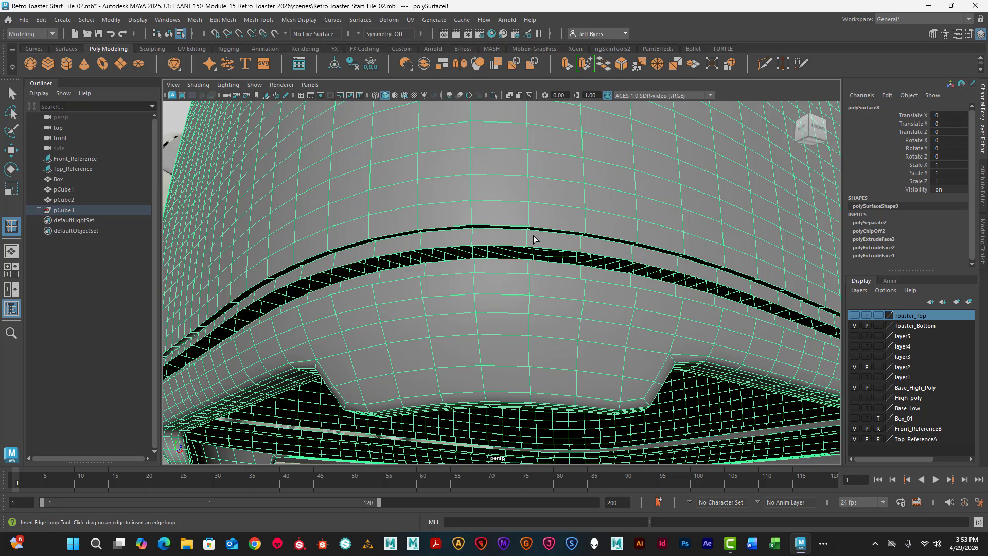
scroll(534, 239, up, 10)
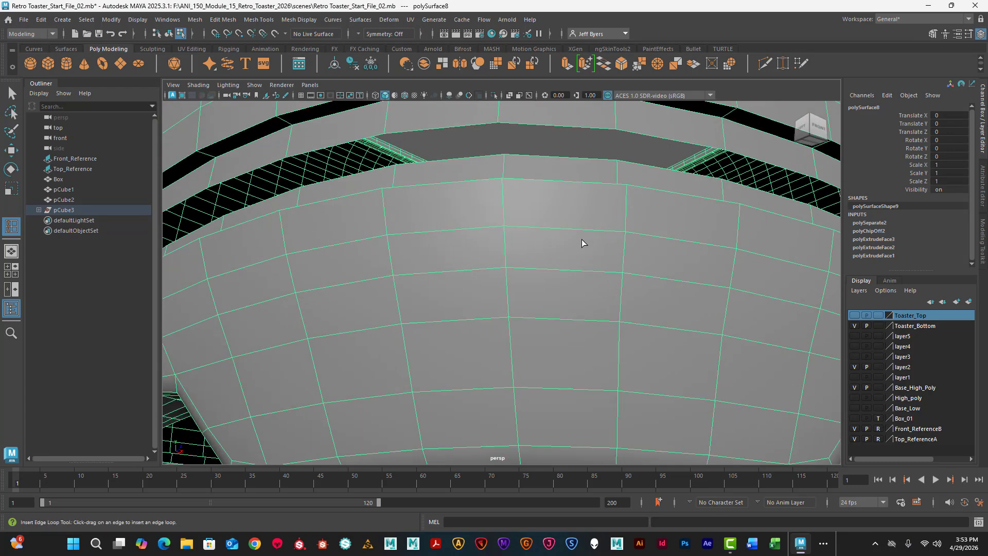
alt+drag(582, 240, 544, 234)
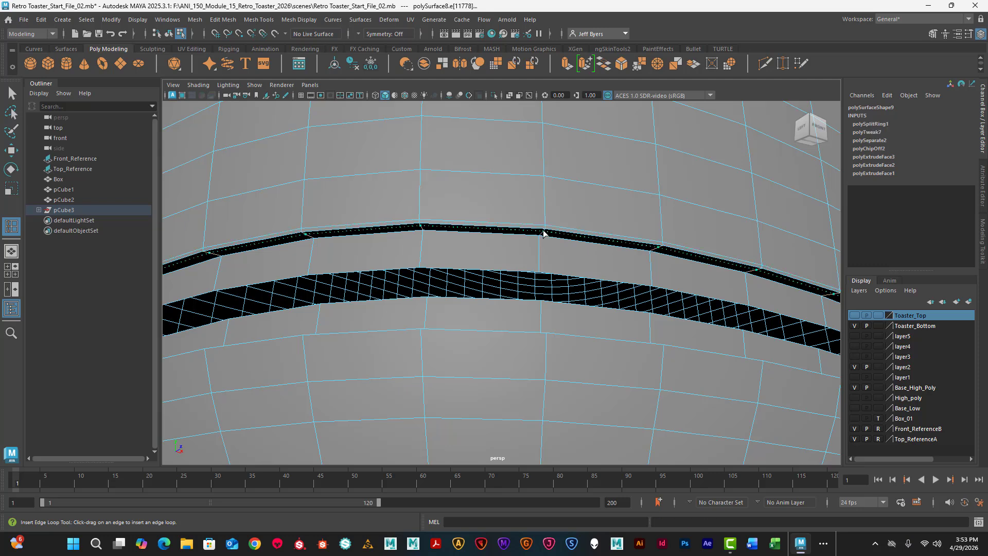
click(544, 234)
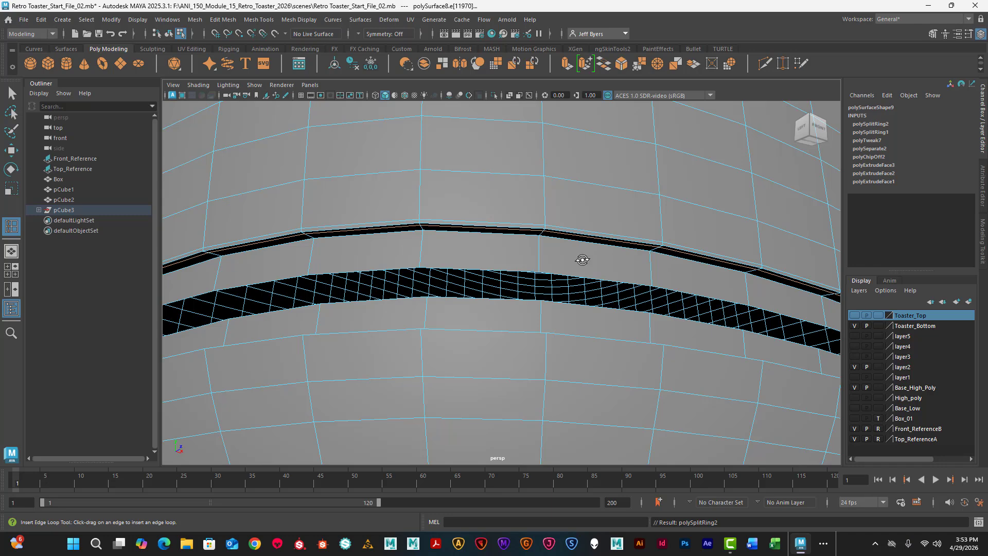
alt+drag(582, 260, 583, 256)
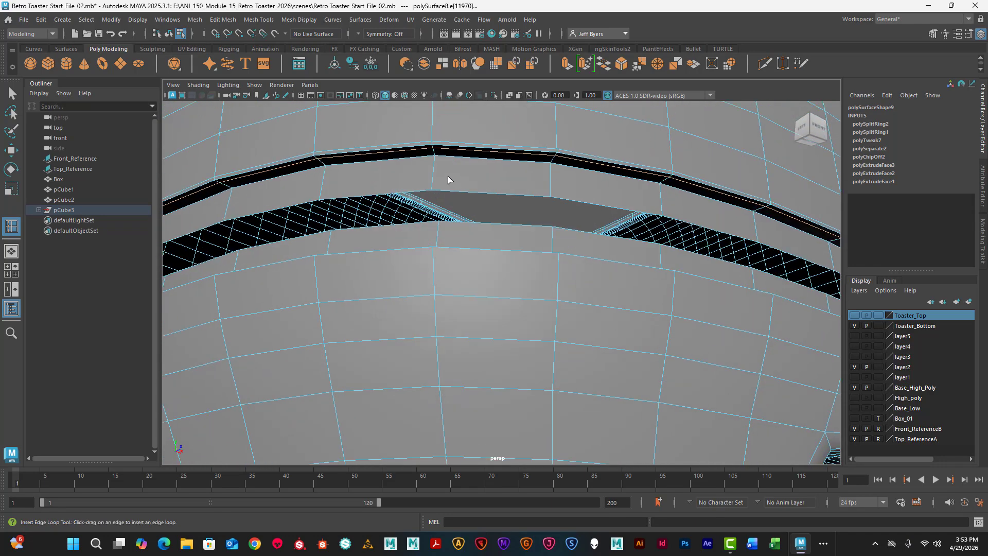
click(435, 161)
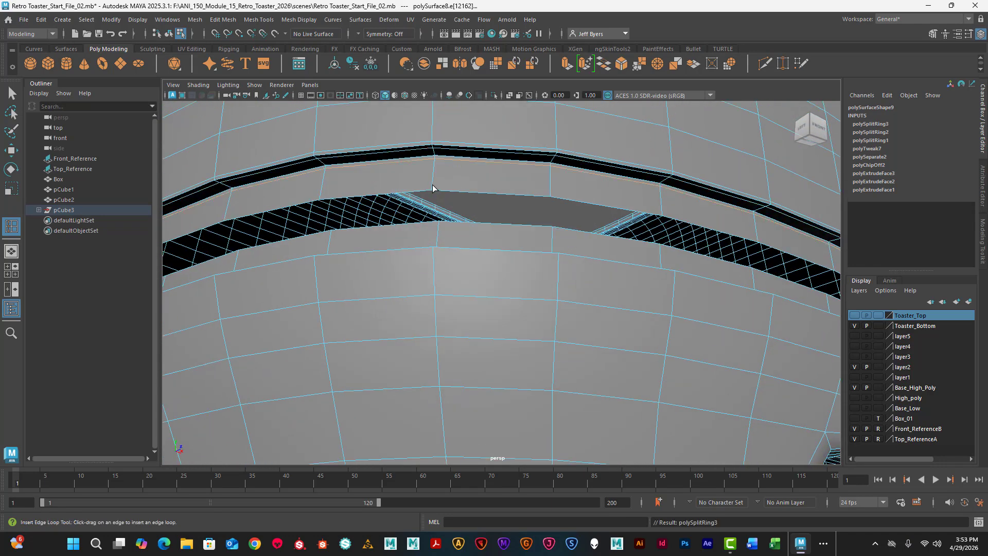
click(433, 189)
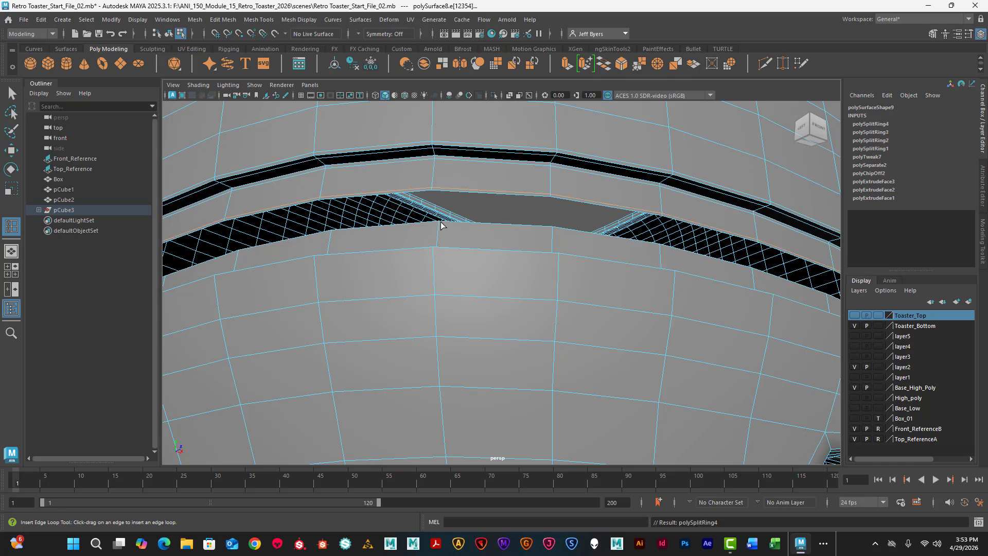
- Insert four support edge loops on the foot section's recess, beside the inner lip's border, along its ledge and just below the outer rim
click(439, 223)
alt+drag(465, 226, 483, 235)
alt+middle_drag(484, 235, 493, 134)
alt+drag(492, 216, 539, 251)
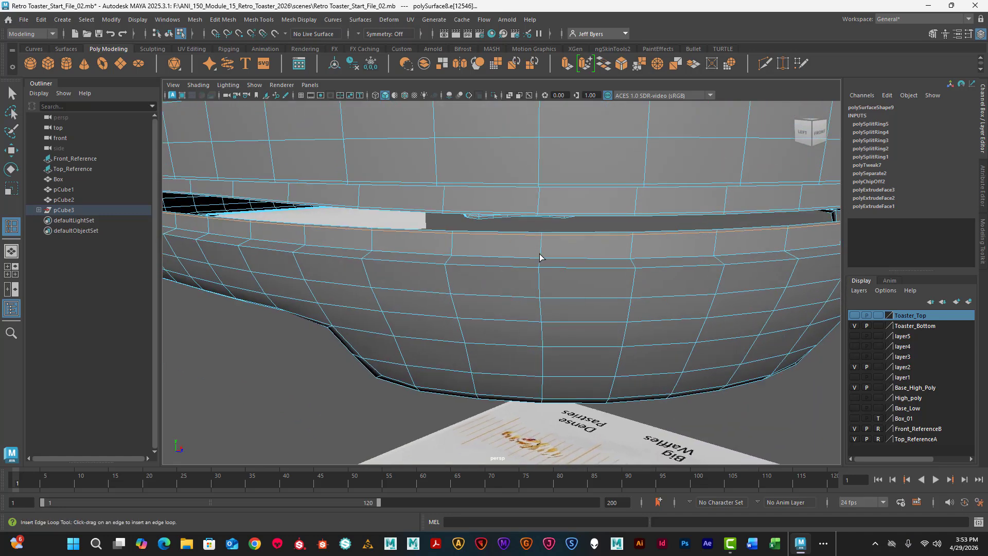
click(540, 258)
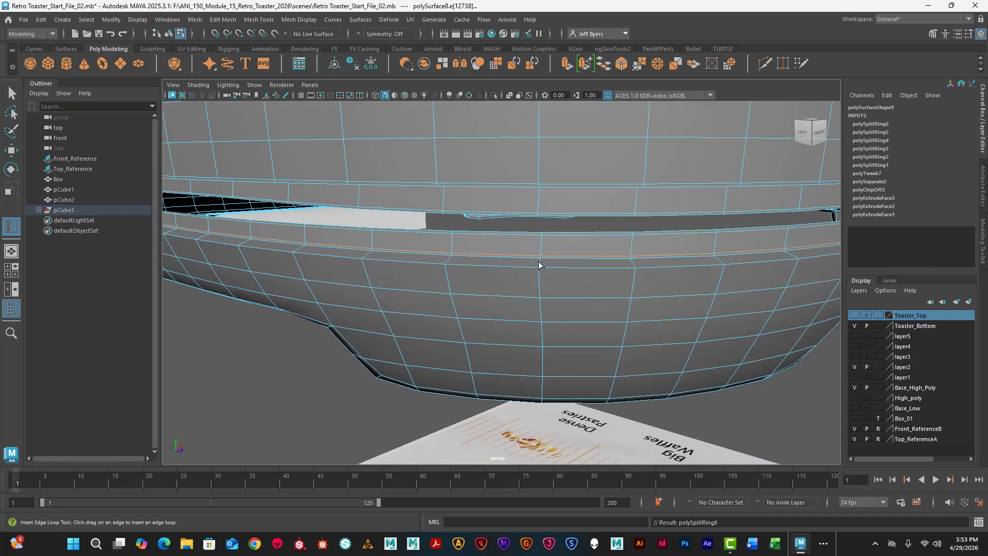
click(538, 264)
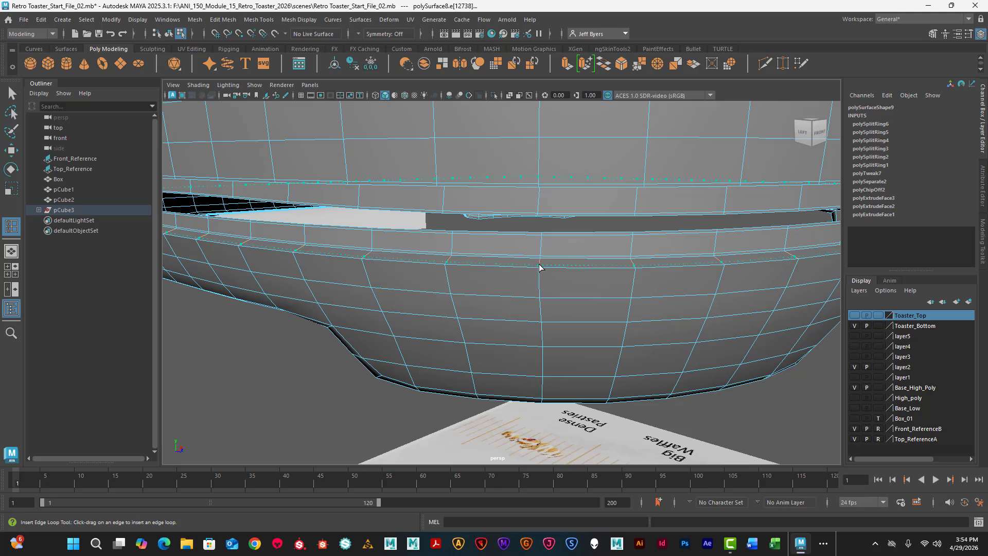
drag(539, 264, 540, 265)
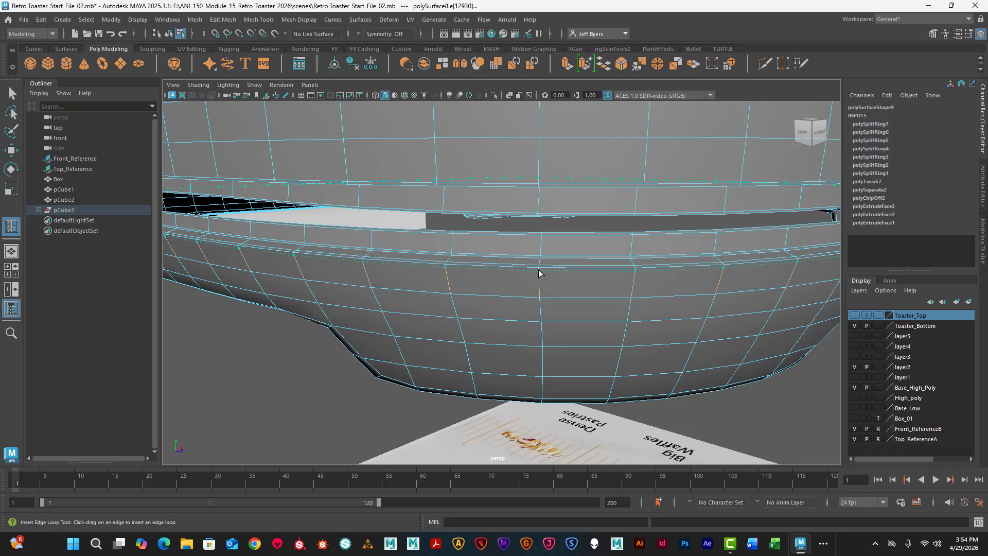
drag(539, 273, 539, 273)
alt+drag(551, 234, 509, 333)
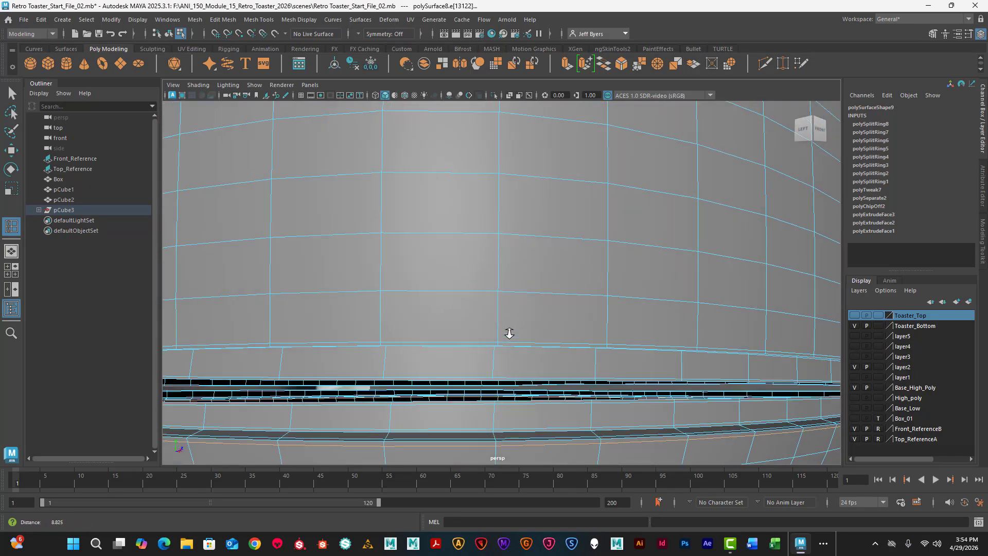
alt+right_drag(510, 333, 469, 328)
alt+drag(469, 331, 463, 311)
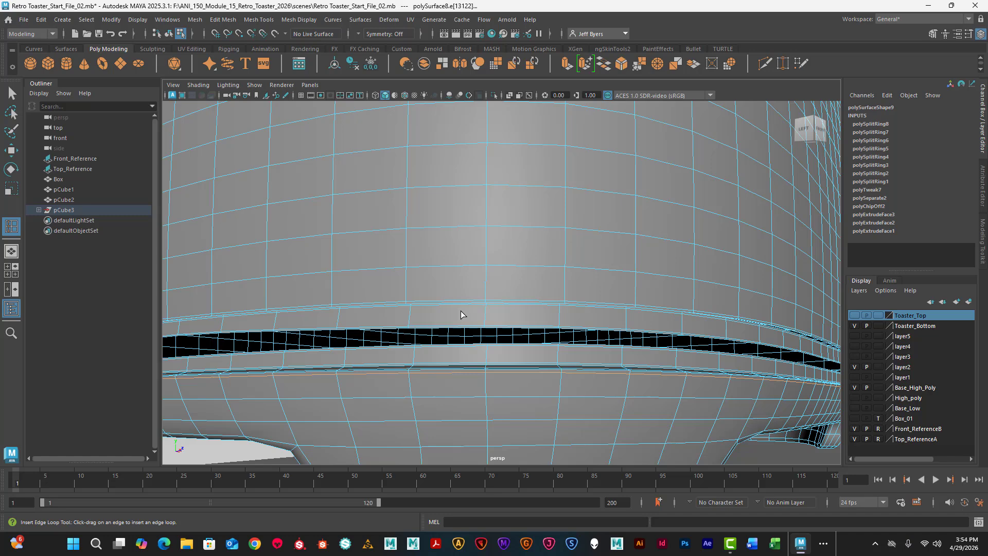
key(q)
scroll(461, 314, down, 5)
right_drag(548, 237, 541, 302)
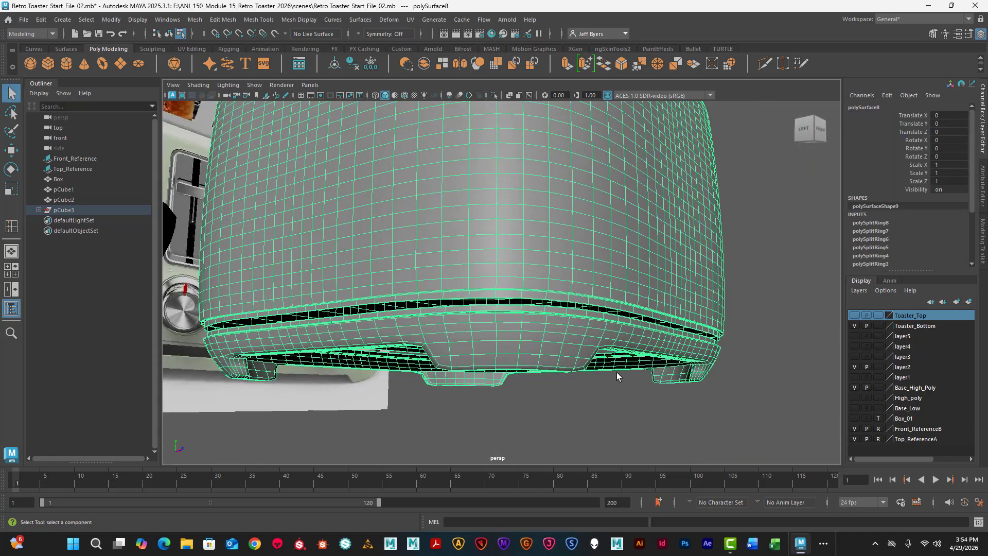
- Insert three support edge loops on the trim band, beside the upper edges of its outer, top and inner sides
alt+drag(592, 353, 475, 302)
right_drag(465, 301, 435, 302)
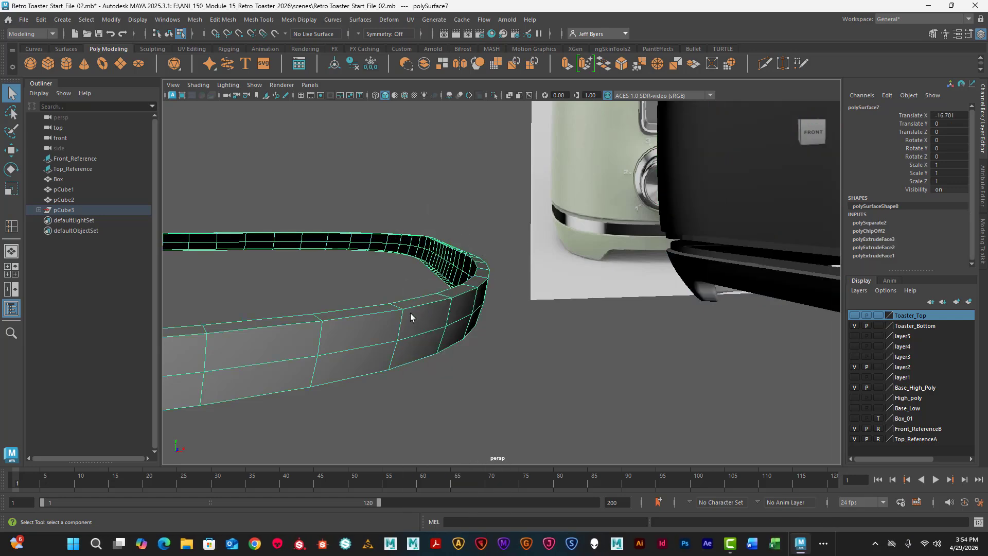
mouse_move(434, 312)
alt+mouse_down()
mouse_move(432, 322)
mouse_move(444, 306)
alt+mouse_up()
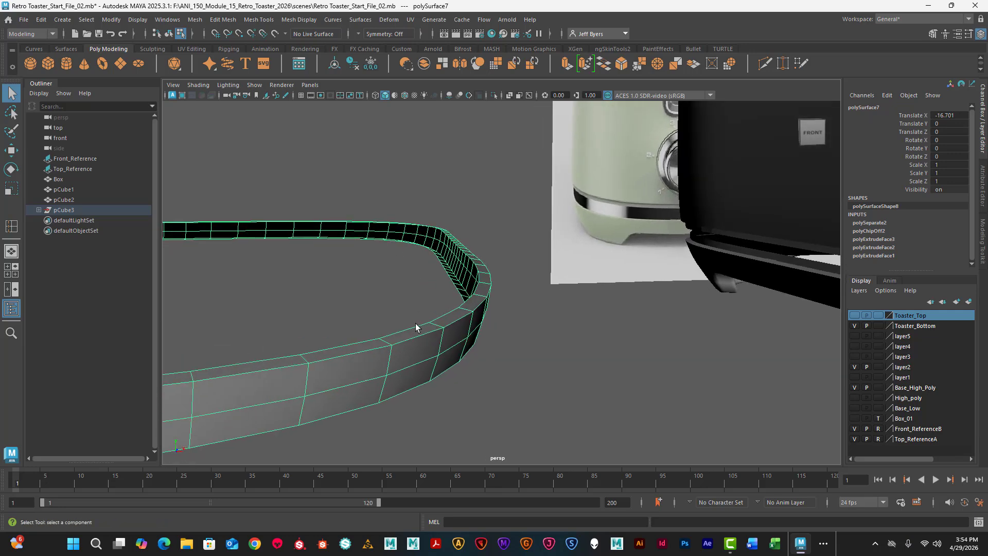
shift+right_drag(409, 311, 345, 253)
click(302, 356)
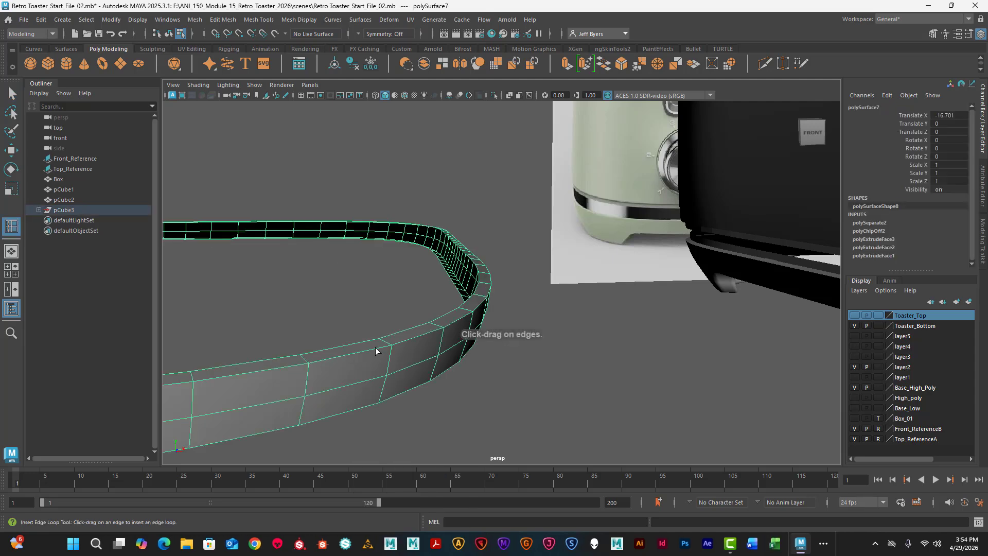
drag(383, 343, 381, 390)
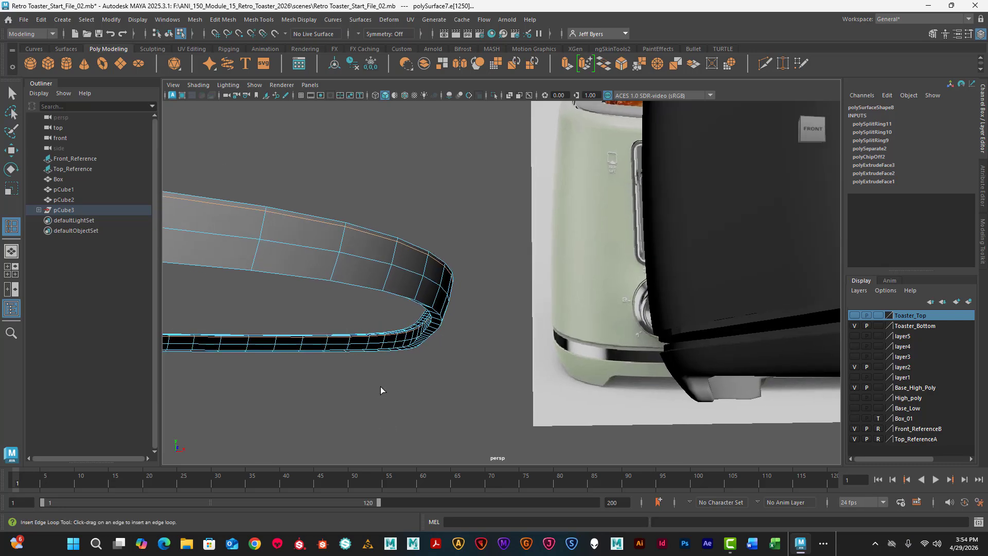
- Insert three support edge loops on the trim band's lower side, one low on the outer face and two along the underside's edges
click(389, 295)
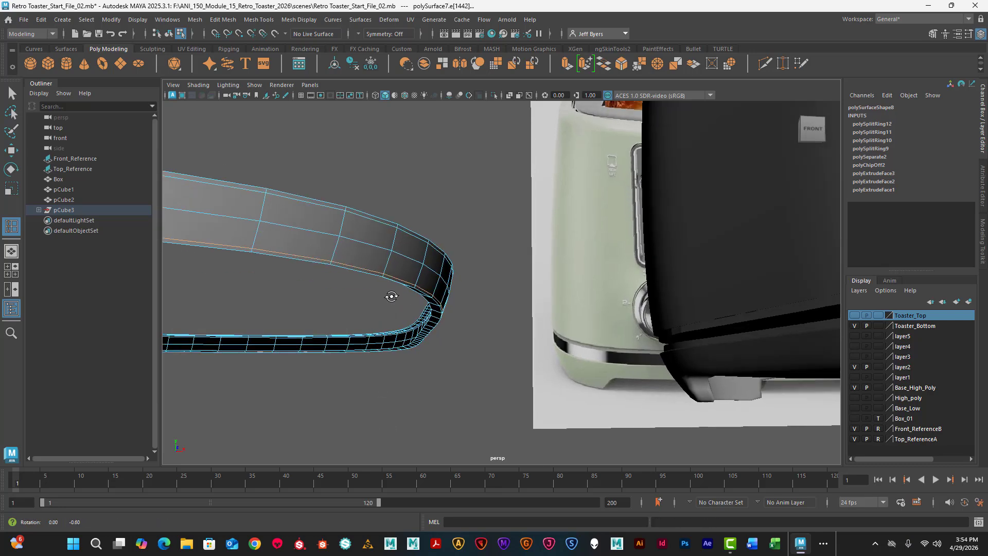
alt+drag(393, 294, 355, 313)
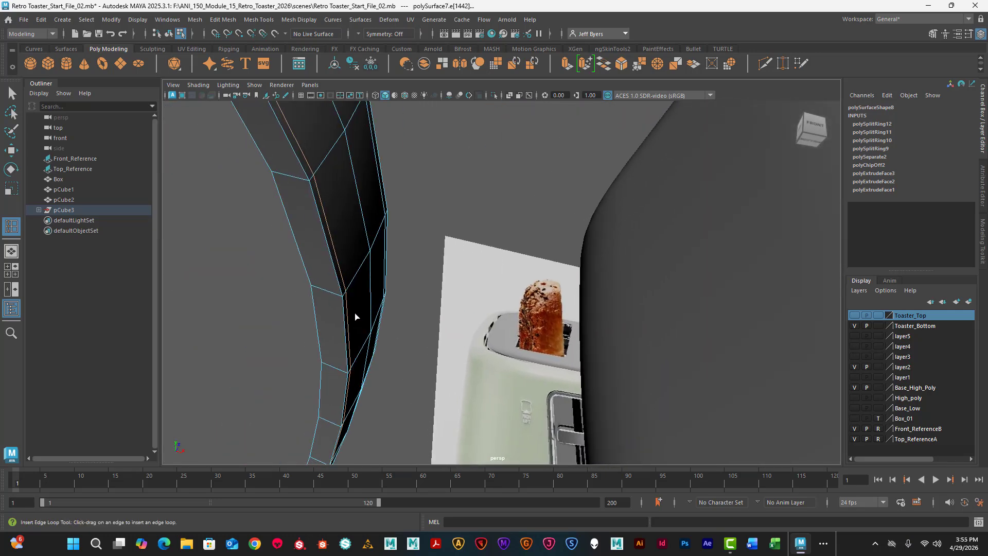
click(315, 291)
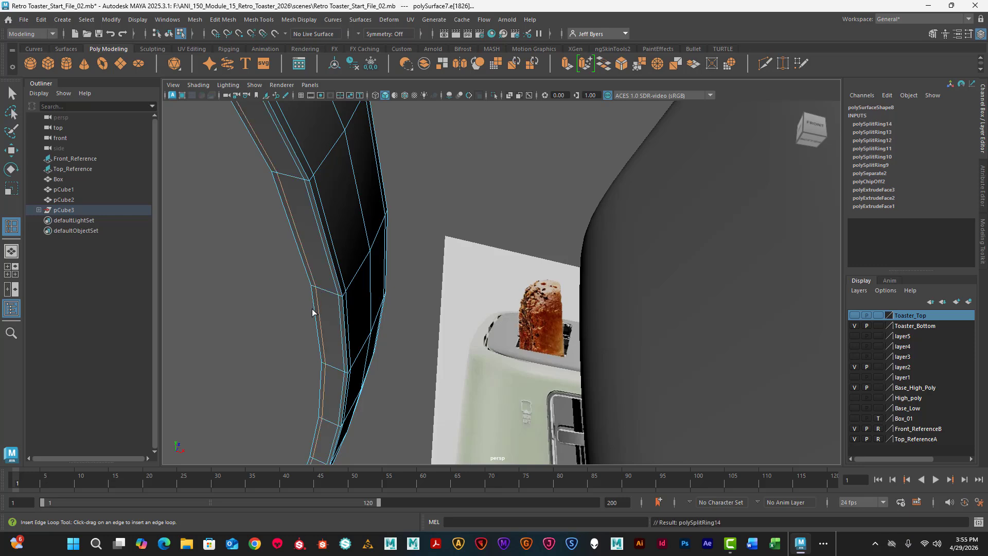
right_drag(350, 295, 337, 300)
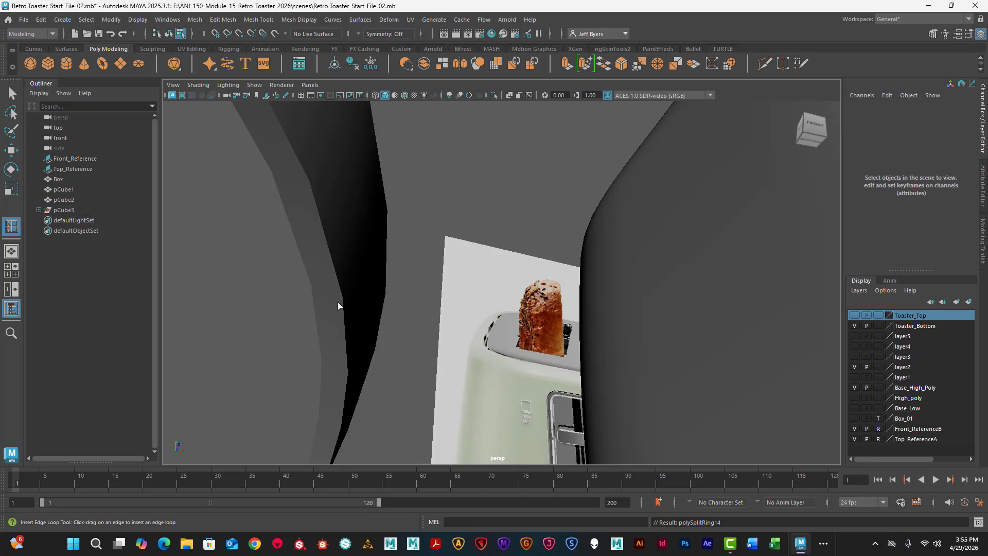
key(q)
- Select the trim band as an object and set its Translate X to 0 to place it in the toaster's gap
alt+drag(337, 301, 302, 314)
alt+middle_drag(302, 314, 374, 237)
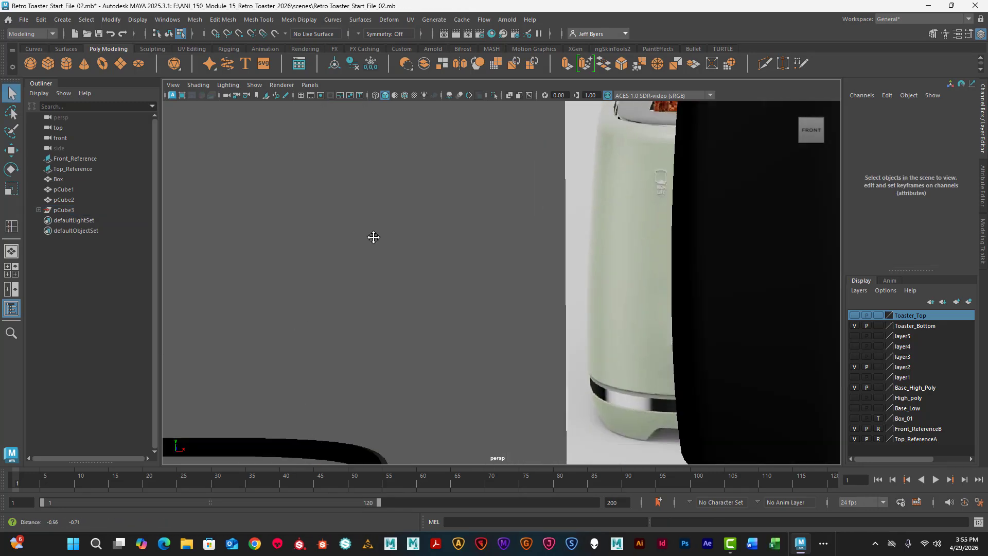
alt+drag(373, 237, 474, 355)
click(486, 367)
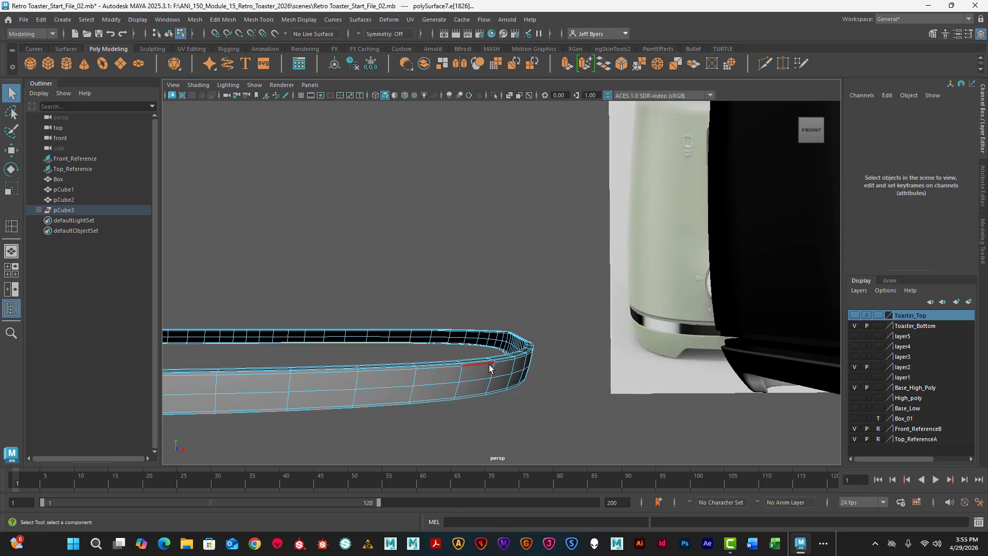
right_drag(490, 368, 481, 295)
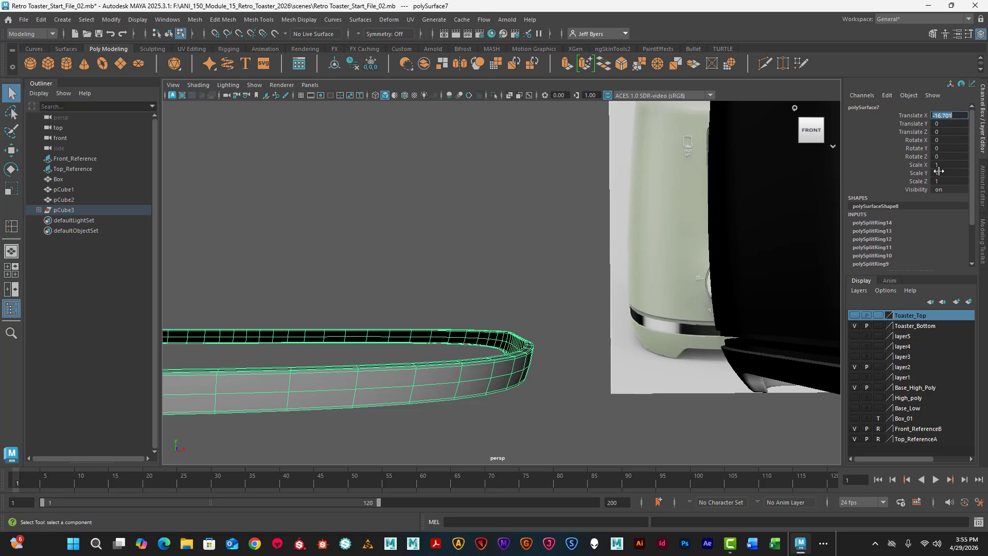
key(Return)
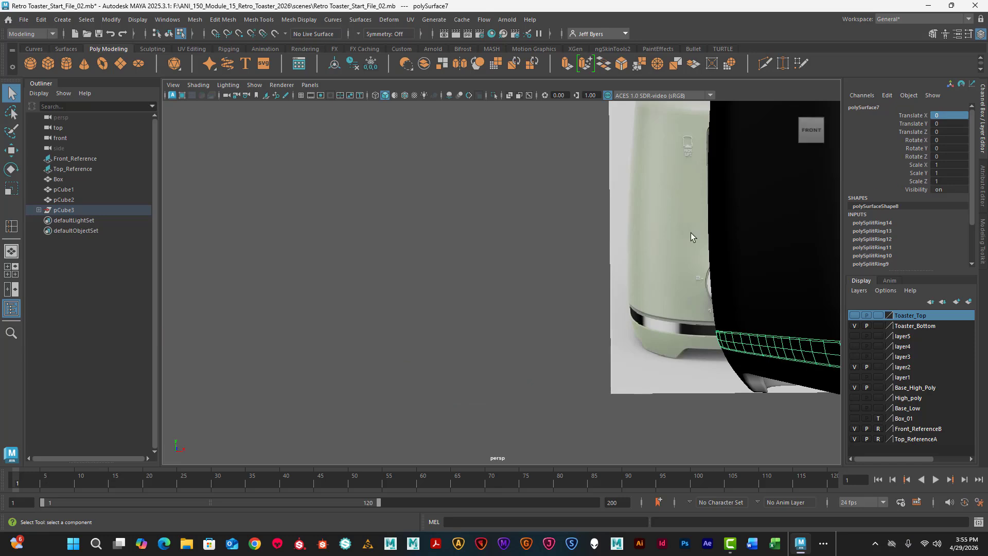
- Examine how the trim band fits between the upper shell and the foot section from the front and around the corners
scroll(626, 249, down, 3)
alt+drag(666, 237, 662, 221)
alt+middle_drag(662, 221, 414, 230)
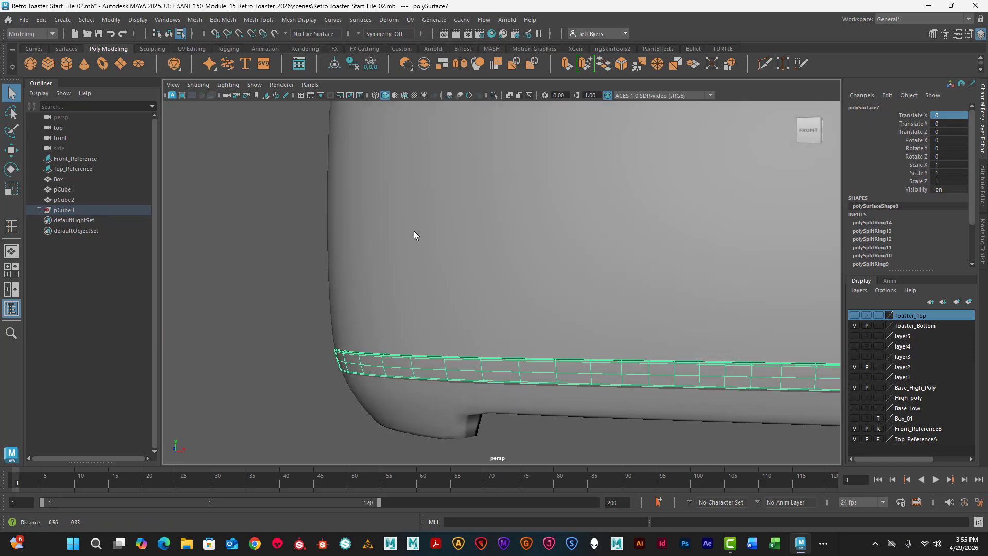
scroll(394, 292, down, 2)
click(598, 417)
alt+drag(554, 376, 560, 343)
alt+middle_drag(560, 344, 436, 326)
alt+drag(702, 356, 707, 409)
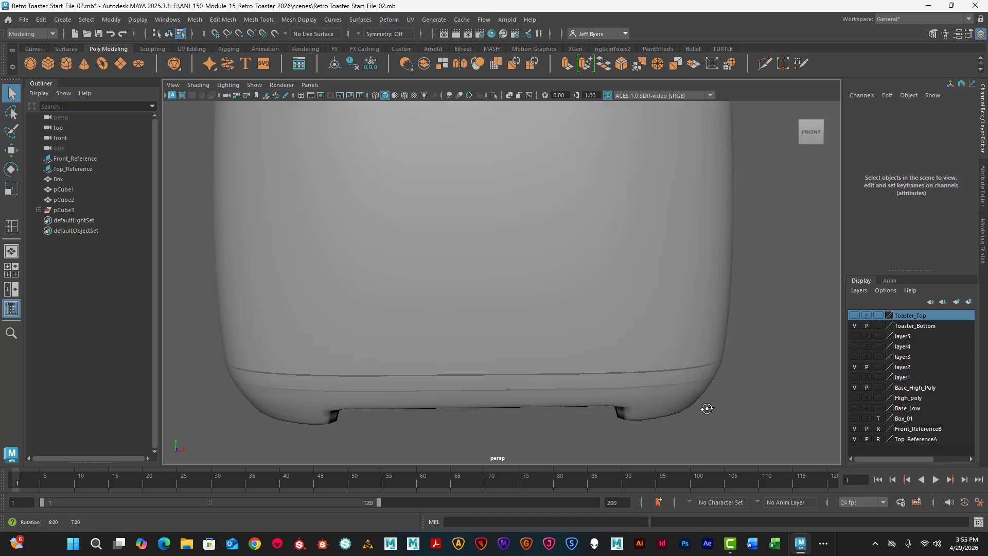
double_click(673, 379)
scroll(647, 389, up, 3)
alt+drag(581, 362, 409, 345)
scroll(566, 348, down, 3)
scroll(335, 344, up, 3)
key(ctrl+z)
alt+drag(498, 358, 480, 347)
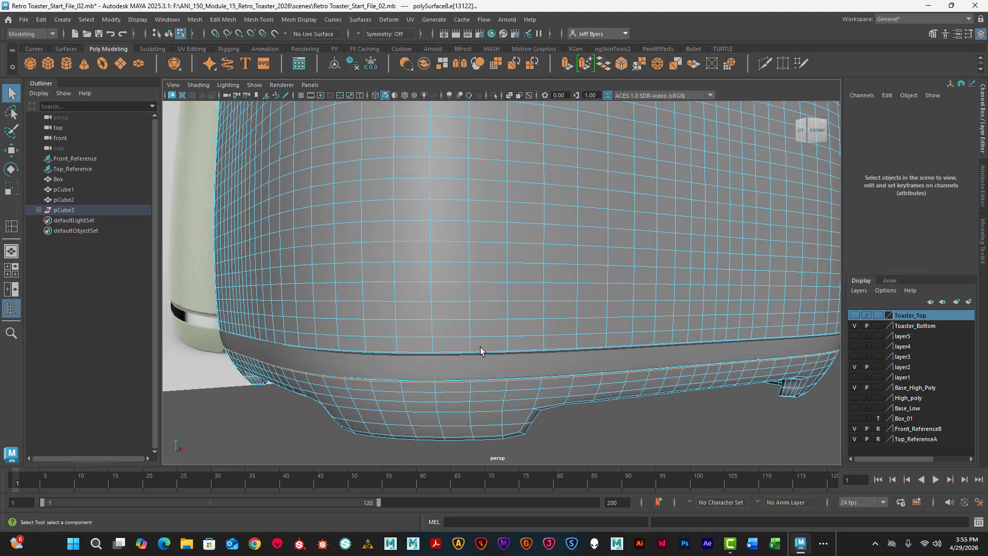
mouse_move(480, 347)
right_down()
mouse_move(471, 350)
mouse_move(470, 311)
mouse_move(479, 347)
right_up()
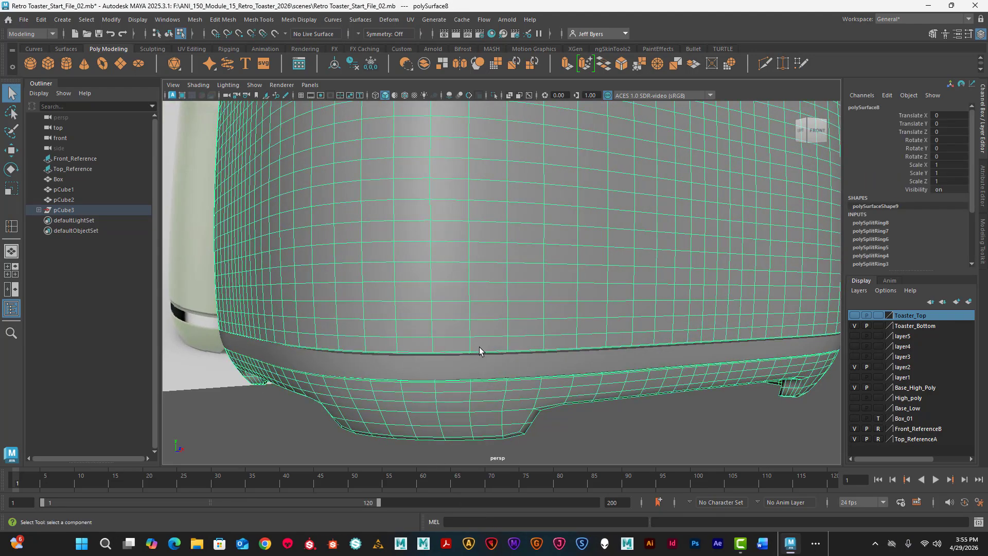
scroll(480, 347, down, 5)
alt+drag(505, 350, 458, 333)
scroll(476, 315, up, 3)
scroll(459, 332, up, 5)
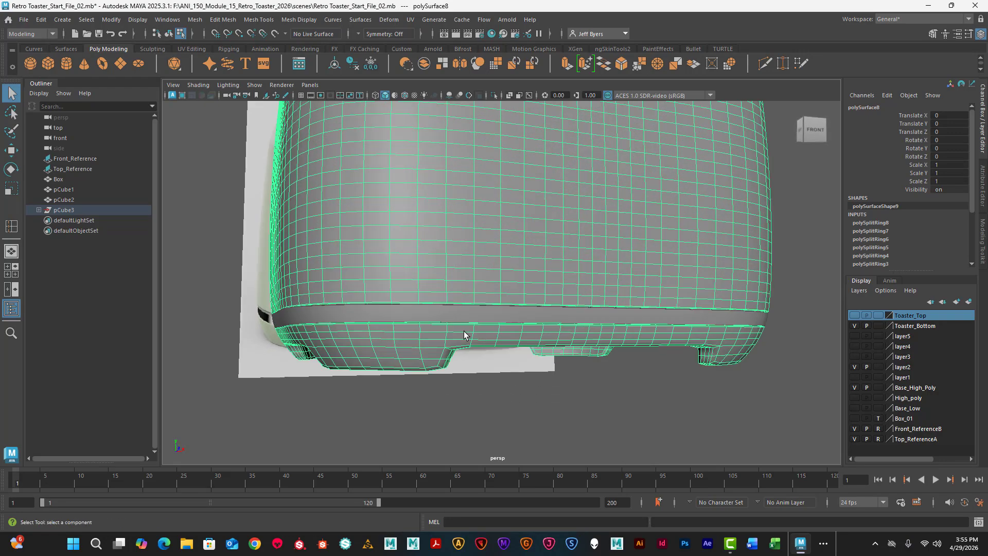
- Try scaling the trim band vertically to 0.989 and raising it by 0.024, and undo both changes
click(404, 319)
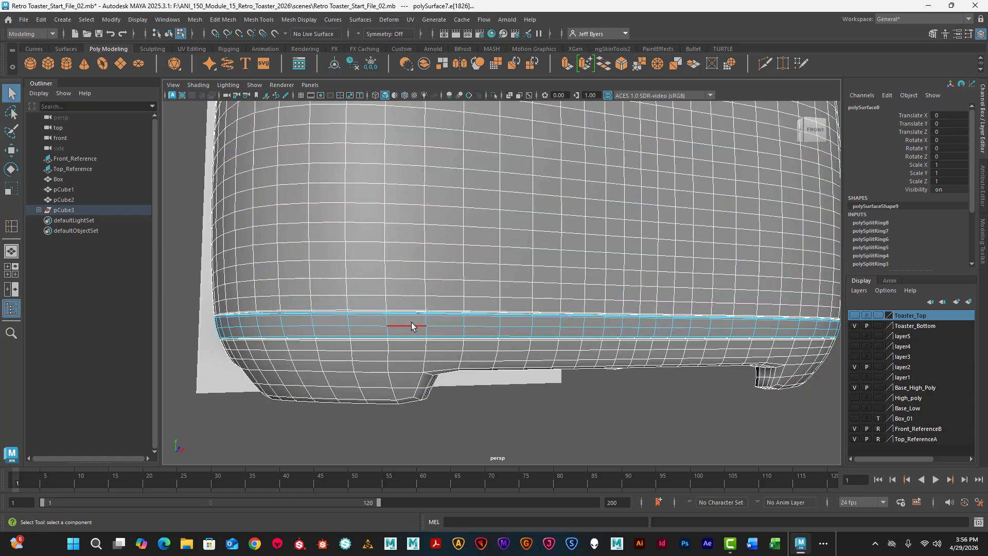
right_click(412, 323)
click(403, 300)
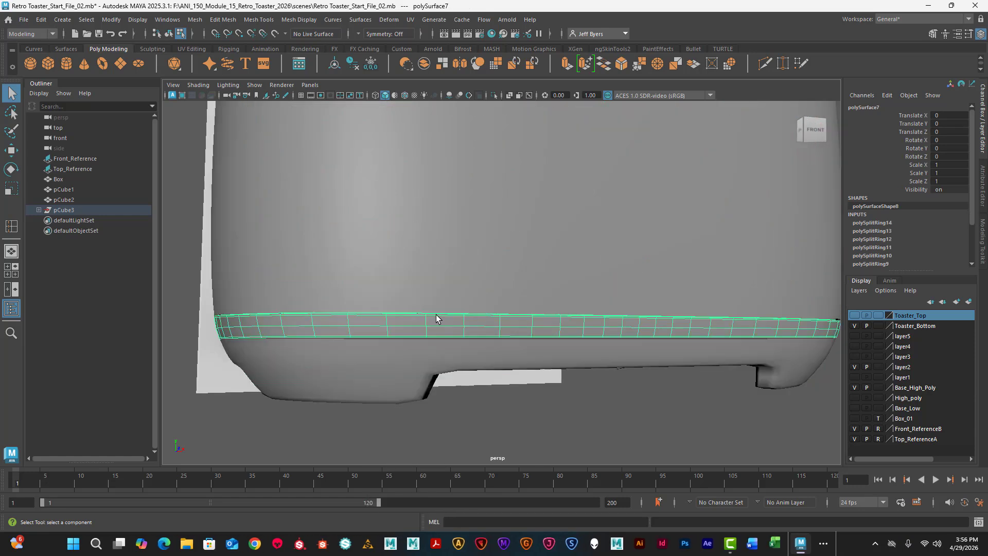
key(e)
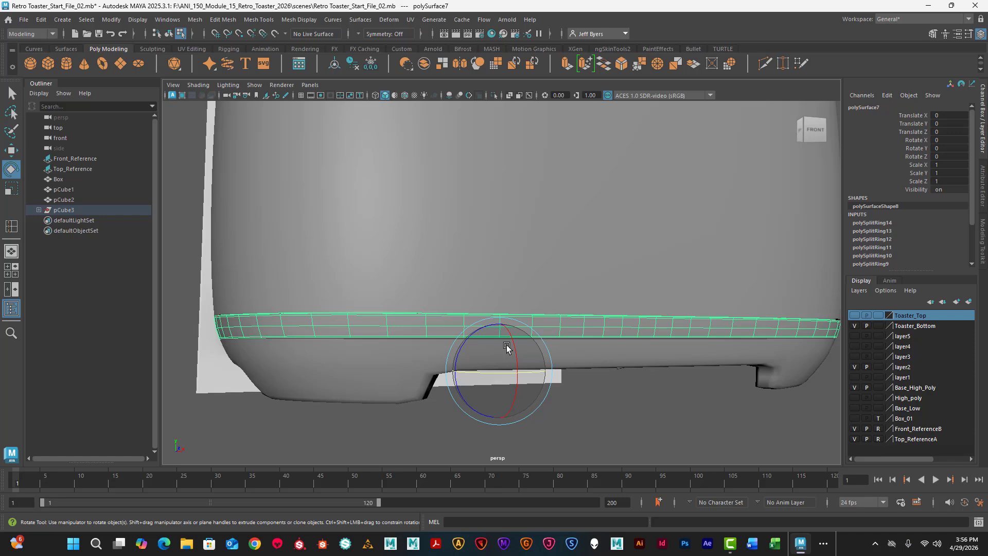
key(r)
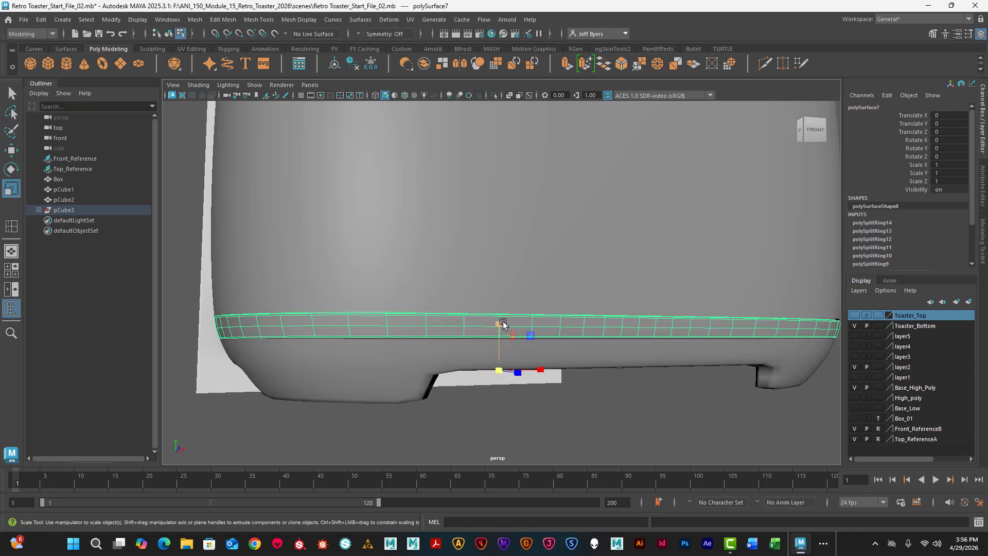
drag(503, 322, 501, 321)
key(w)
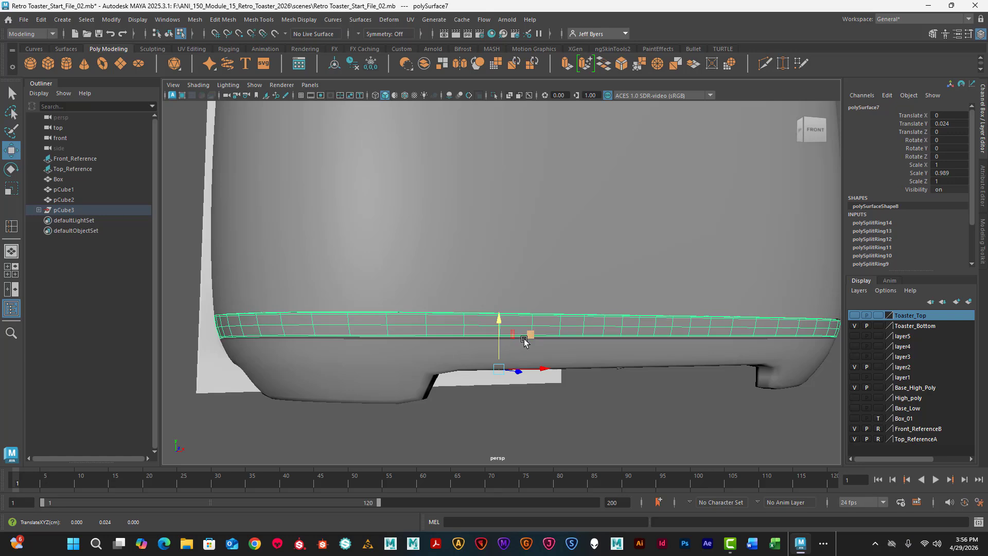
key(ctrl+z)
key(ctrl+z)
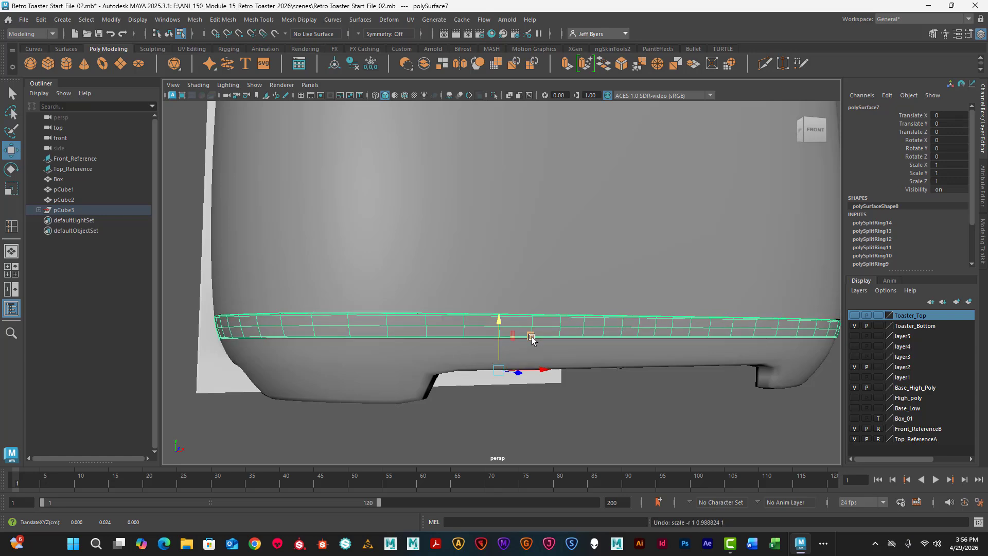
- Center the trim band's pivot and scale the band down slightly in height within the gap
click(518, 323)
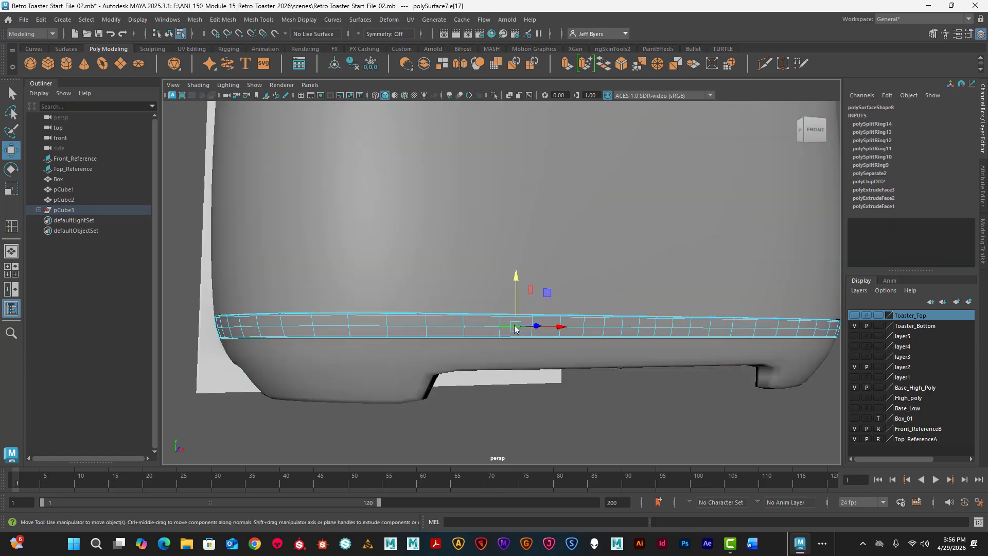
right_drag(518, 324, 470, 309)
click(517, 328)
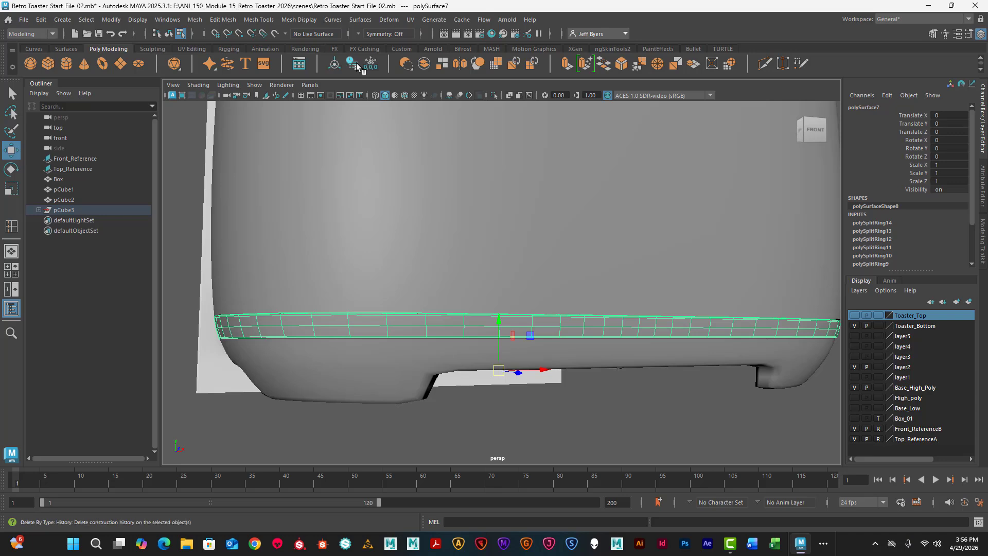
click(336, 64)
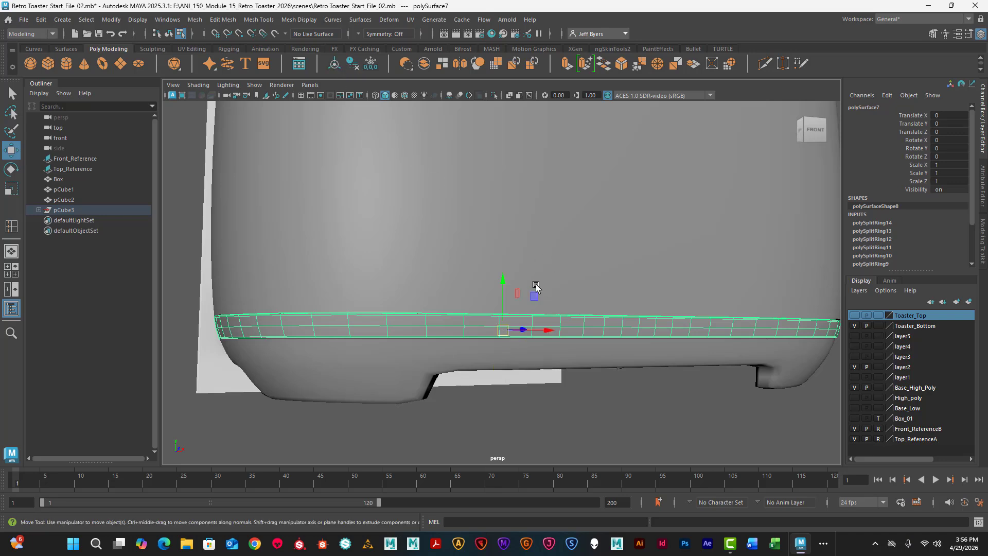
key(r)
drag(502, 290, 499, 293)
alt+drag(435, 324, 452, 357)
scroll(432, 321, up, 2)
click(571, 395)
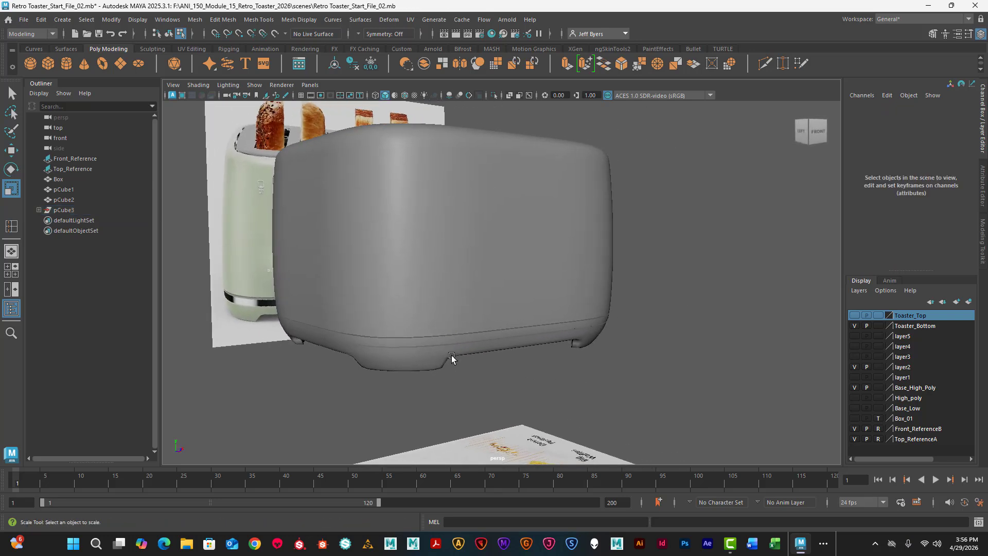
- Select the toaster body as an object and smooth its mesh exponentially with 1 division level and OpenSubdiv Catmull-Clark subdivision
scroll(458, 357, up, 4)
click(443, 344)
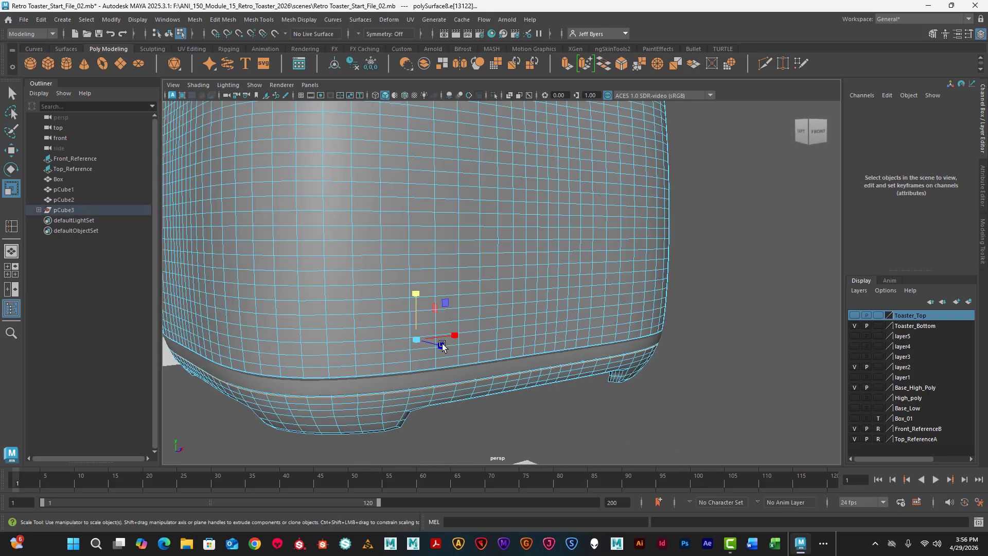
right_click(365, 289)
click(364, 287)
scroll(362, 301, down, 3)
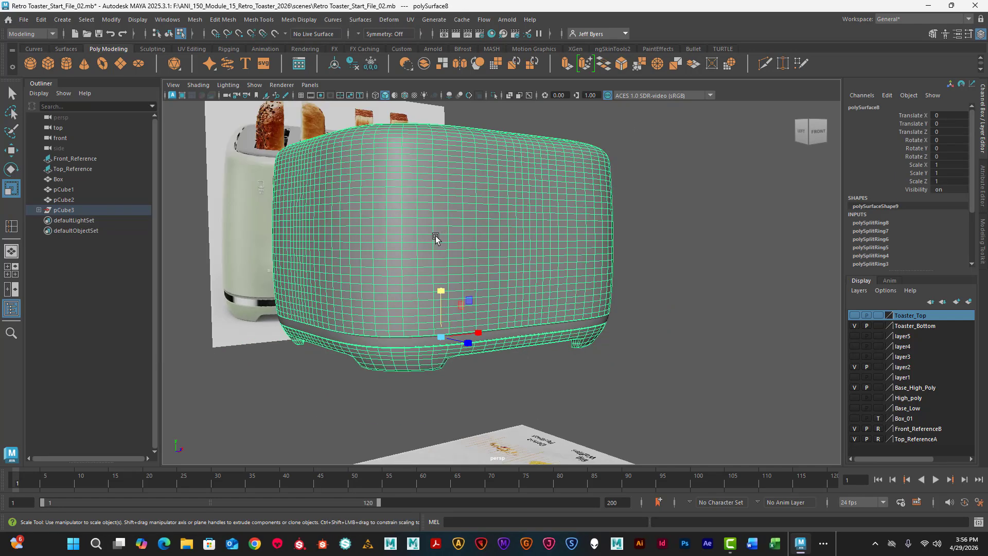
key(q)
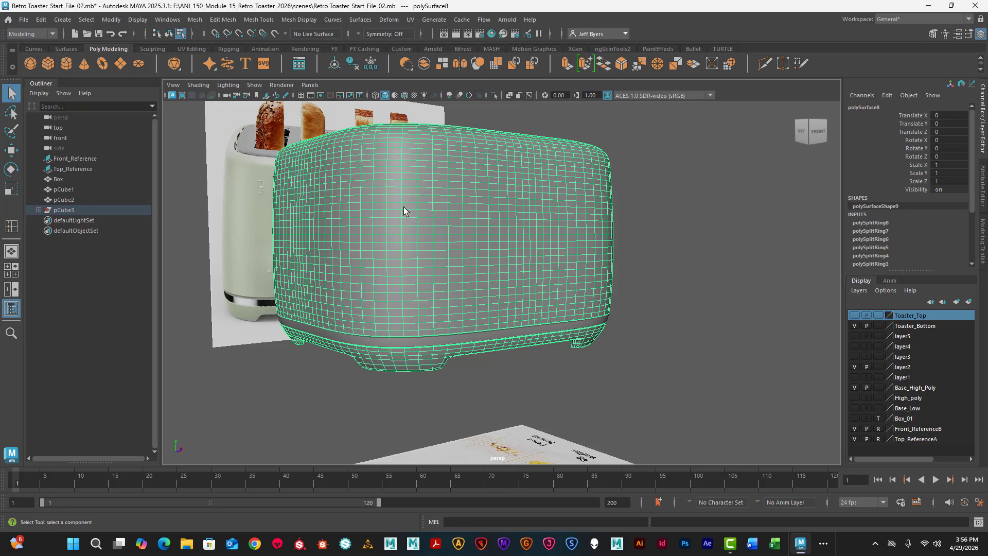
key(space)
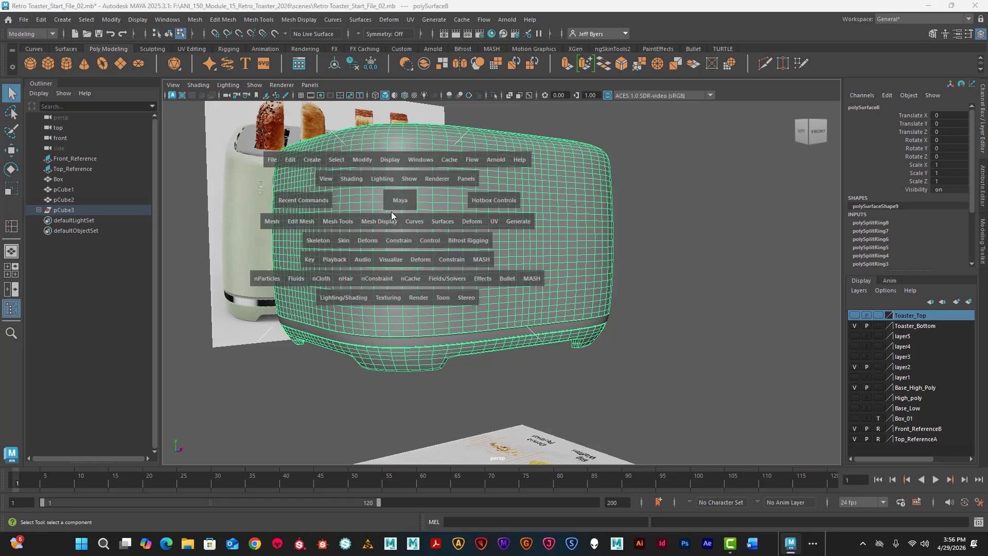
click(273, 221)
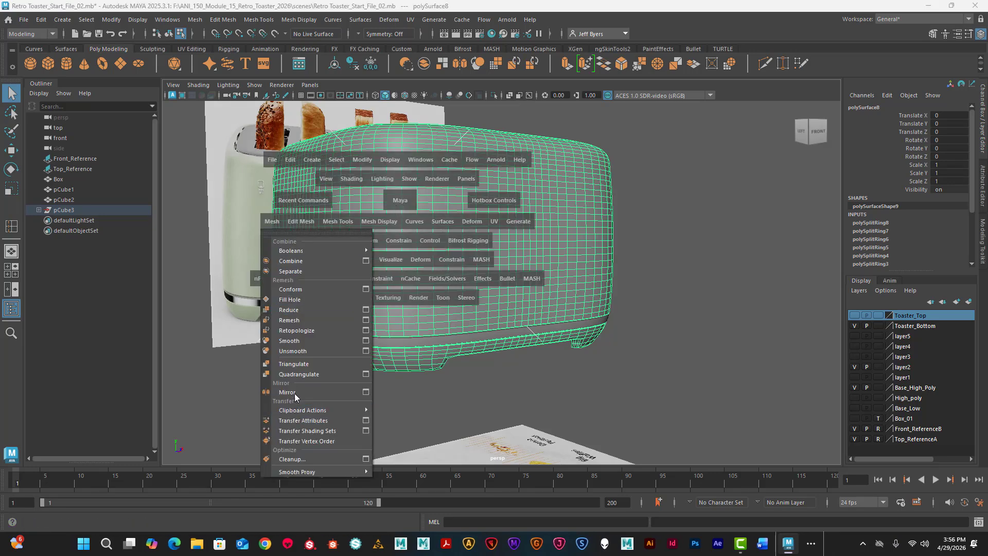
click(366, 342)
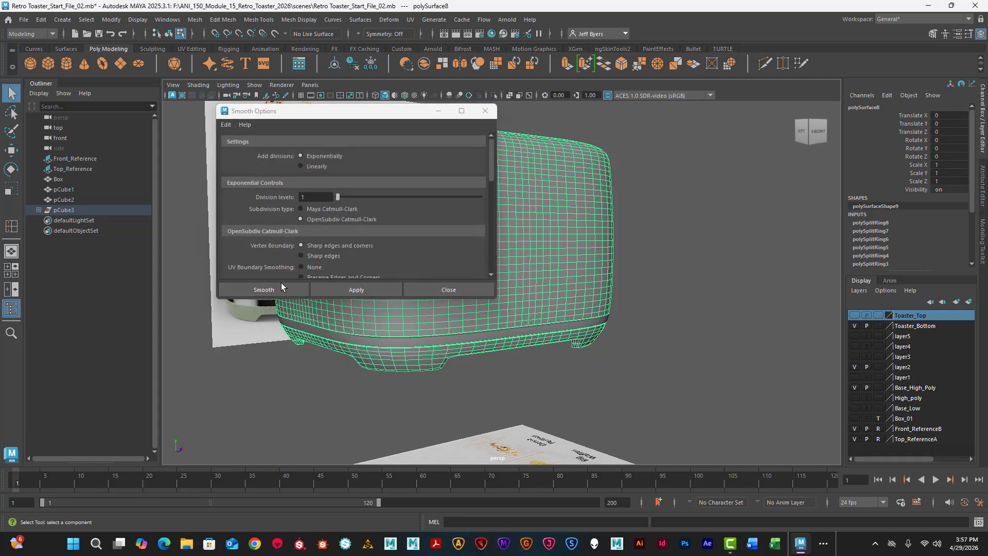
click(281, 288)
click(420, 311)
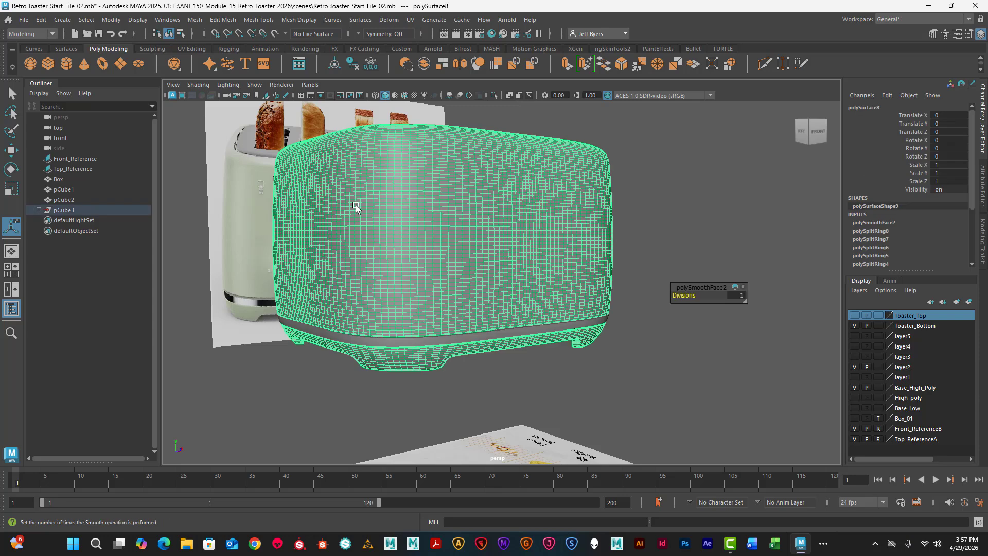
click(12, 94)
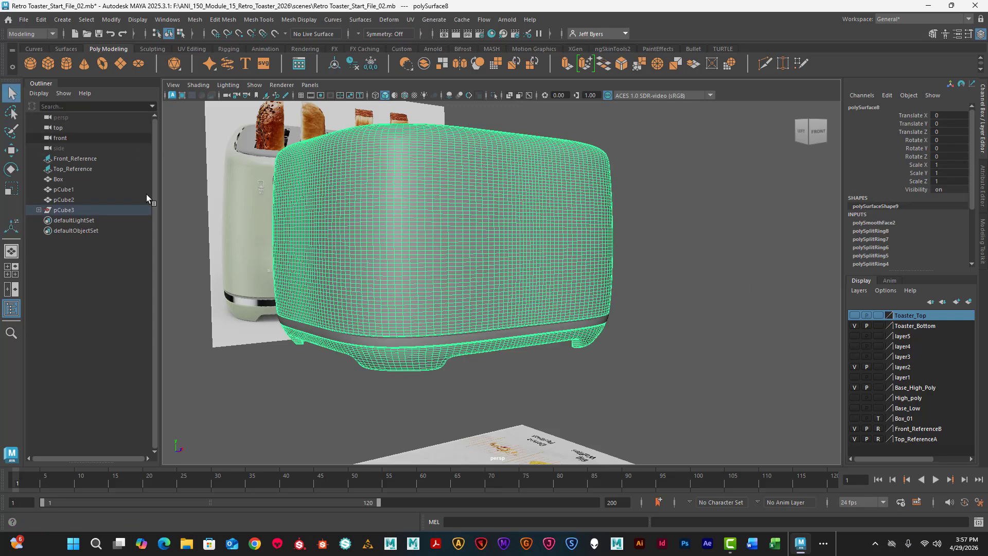
- Smooth the trim band's mesh with 1 division and view the result from above
click(412, 341)
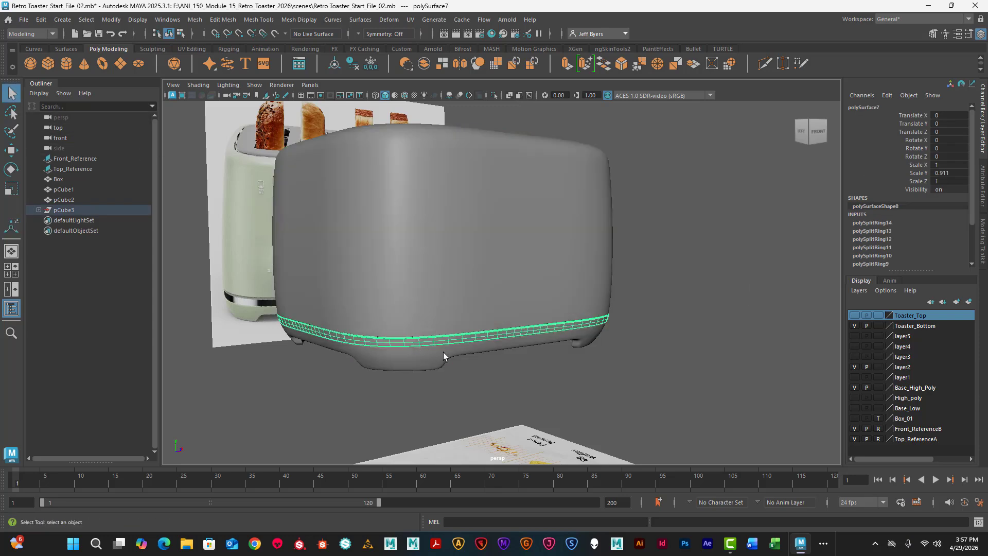
key(t)
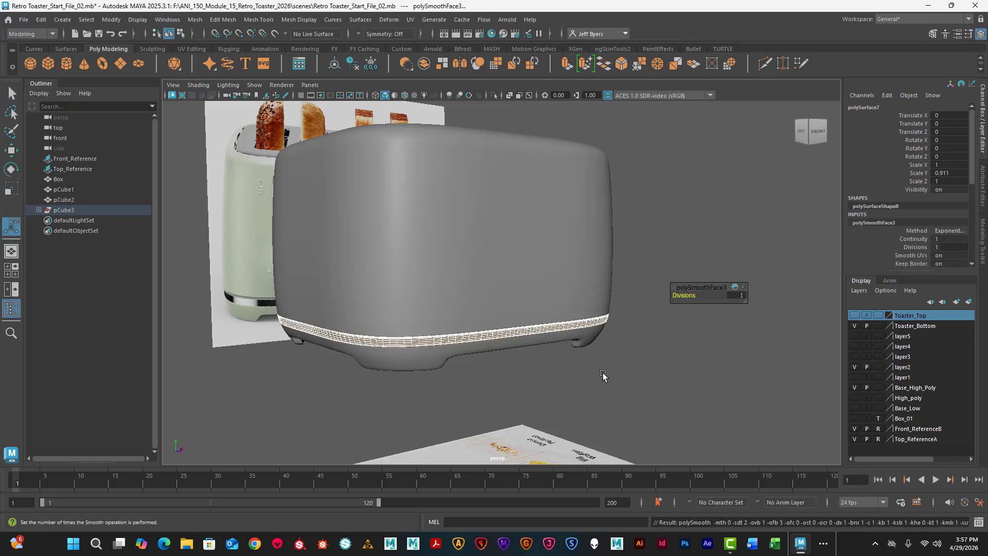
click(583, 373)
scroll(520, 336, up, 6)
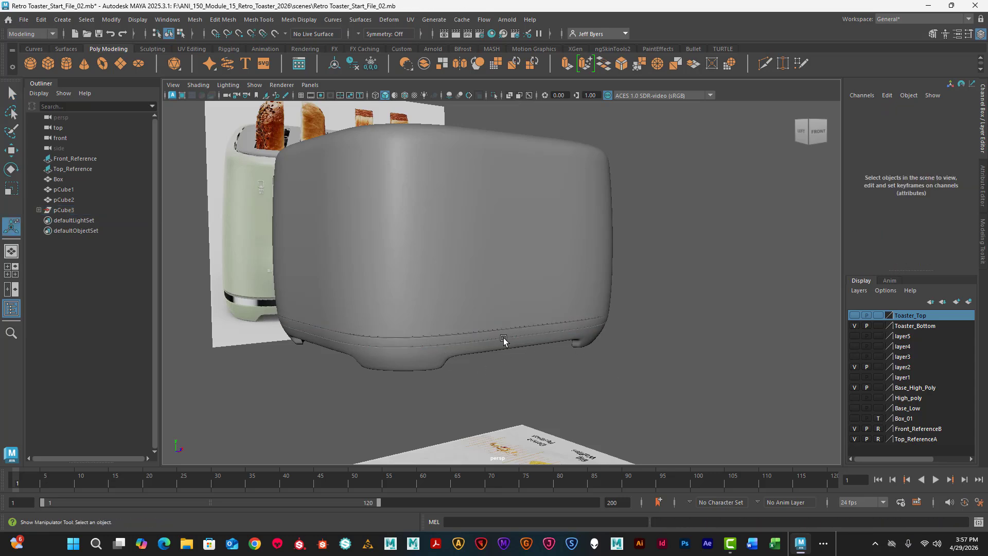
alt+drag(530, 357, 462, 353)
alt+drag(439, 255, 777, 293)
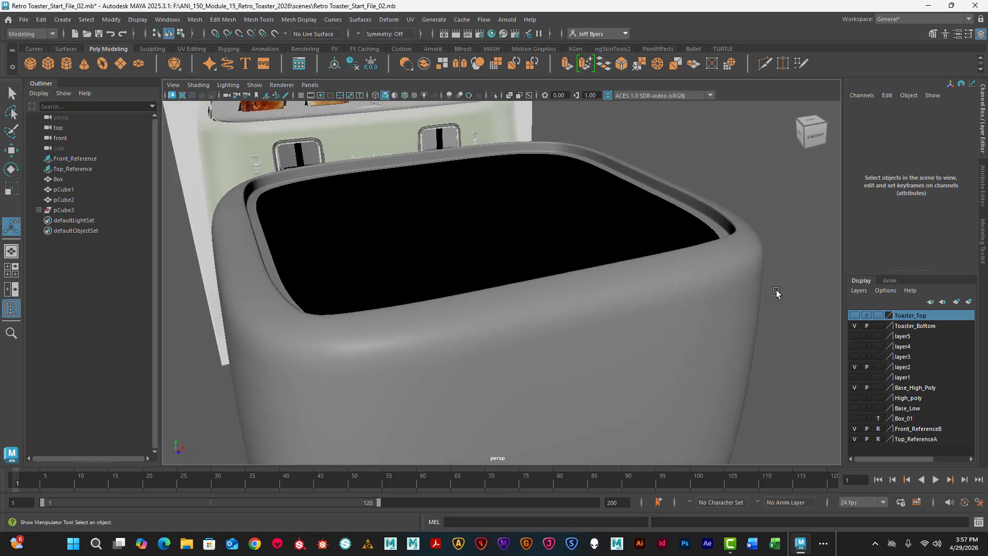
- Show the Toaster_Top layer and smooth the slotted top exponentially with 1 division level and OpenSubdiv Catmull-Clark subdivision
click(683, 282)
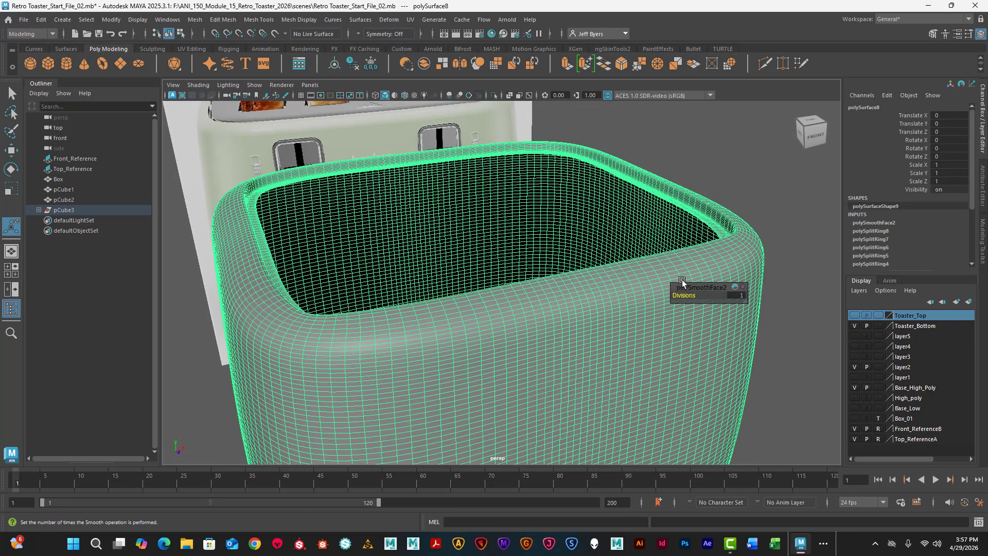
click(808, 215)
click(856, 316)
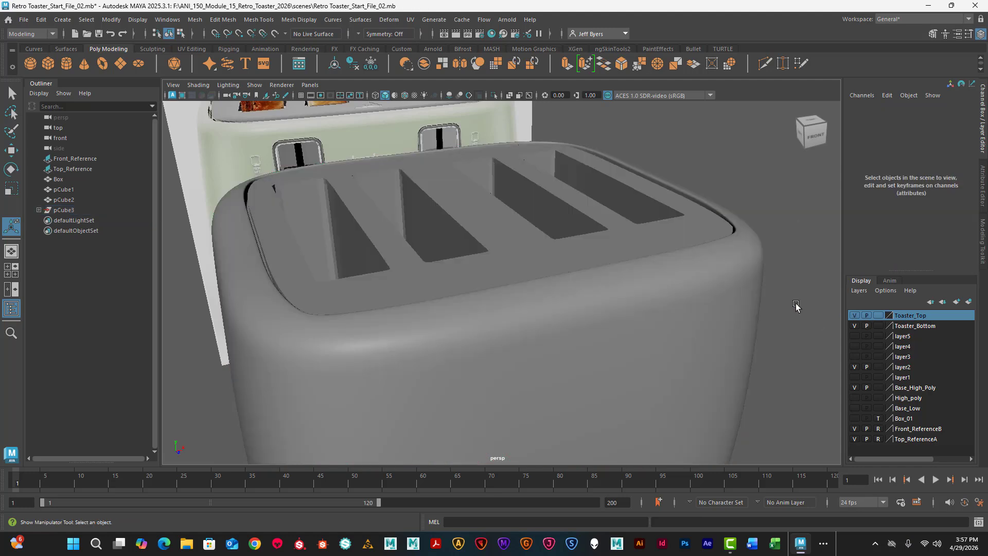
click(631, 238)
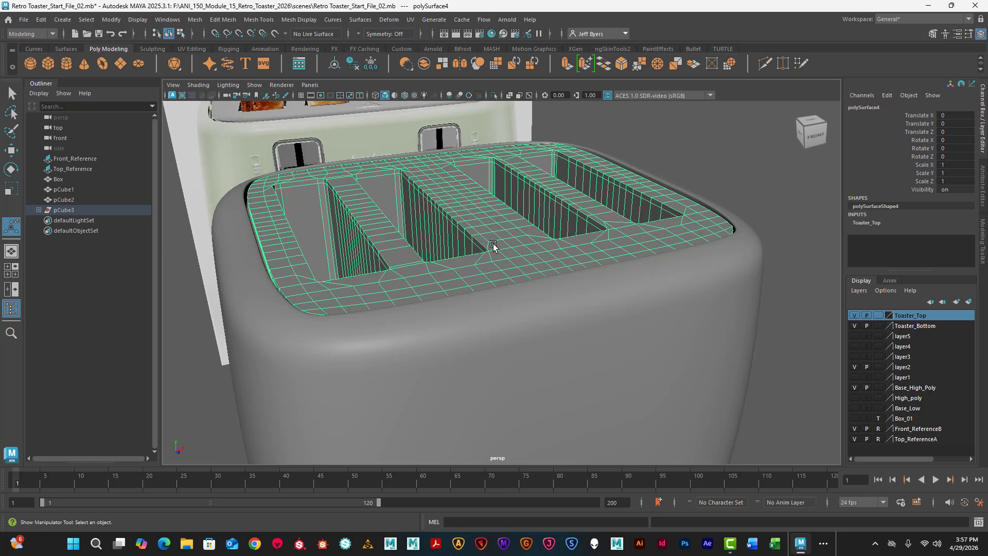
key(space)
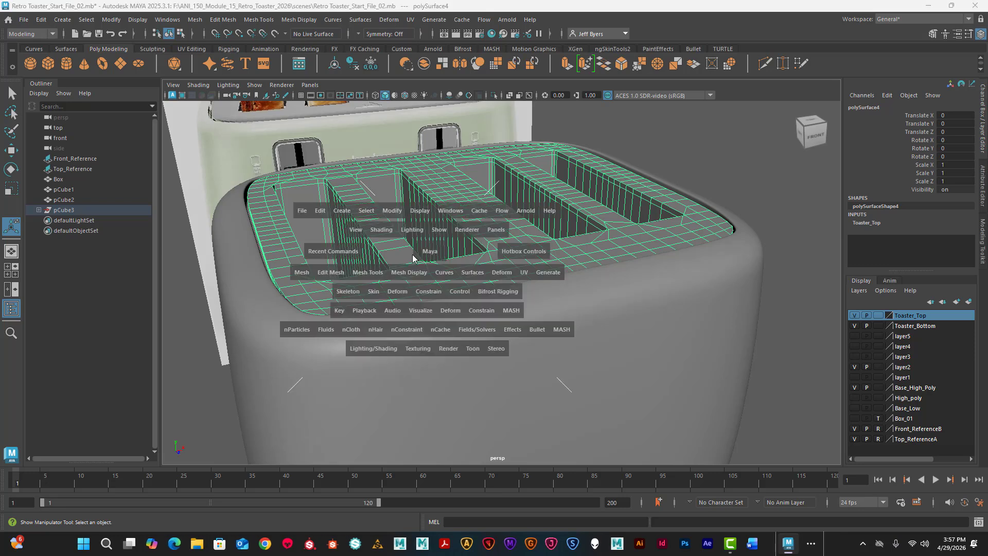
click(302, 272)
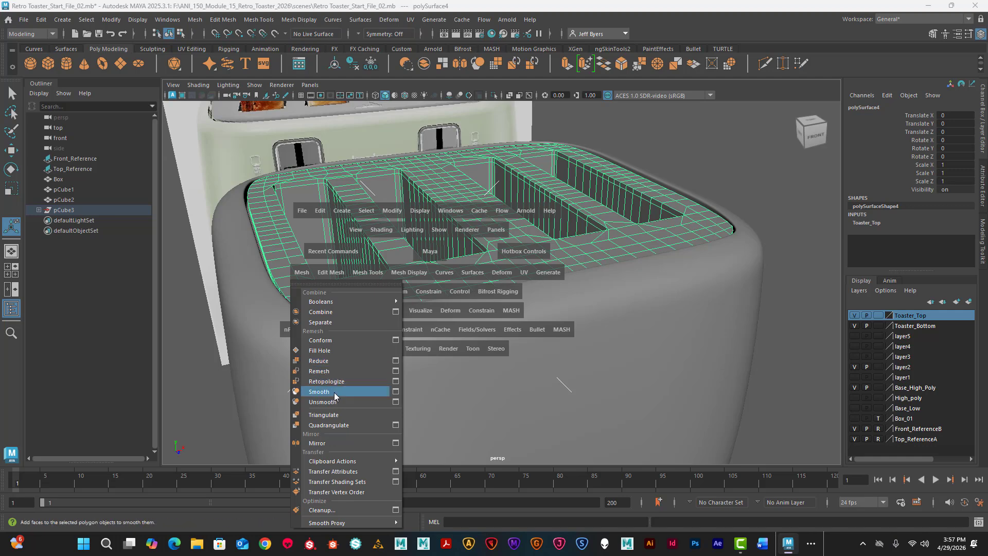
click(396, 395)
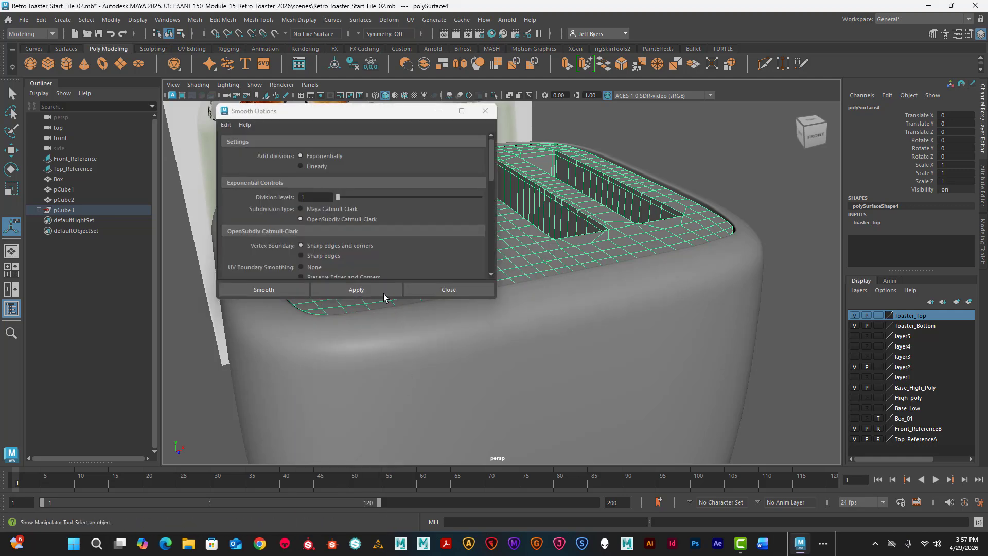
click(288, 286)
click(643, 154)
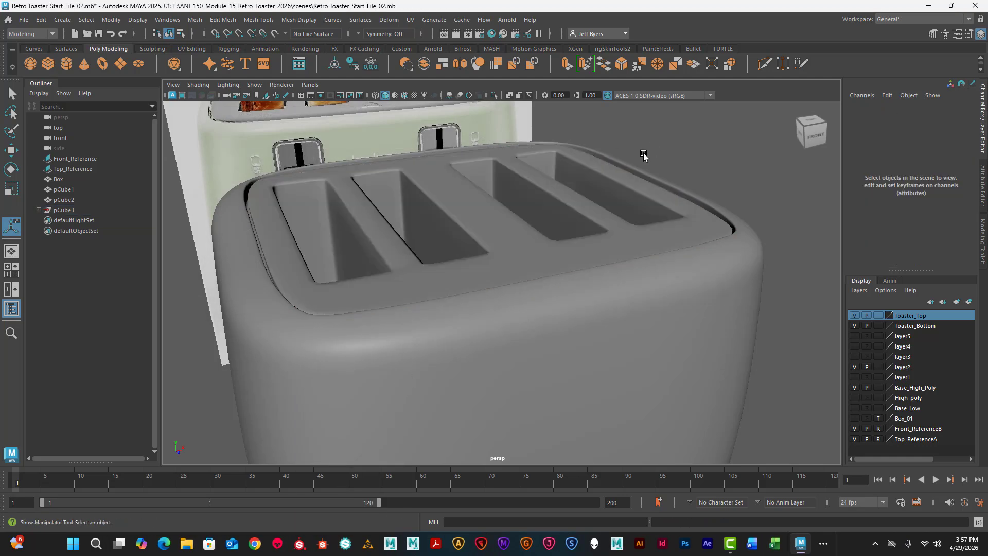
- Delete history, freeze transformations and center the pivots on the toaster body, slotted top and trim band
mouse_move(360, 291)
alt+mouse_down()
mouse_move(344, 291)
mouse_move(397, 309)
mouse_move(408, 298)
mouse_move(363, 289)
alt+mouse_up()
scroll(364, 287, down, 7)
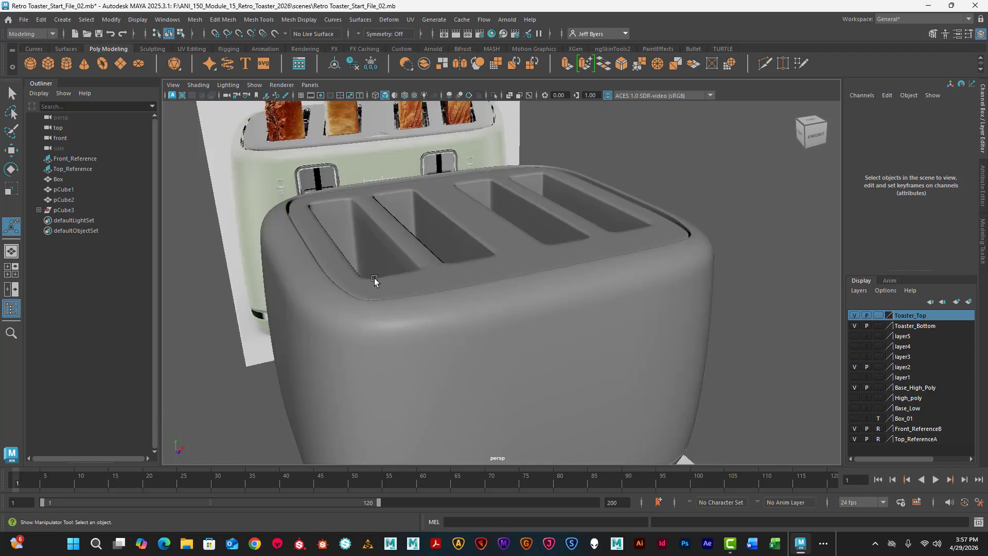
alt+drag(448, 308, 451, 261)
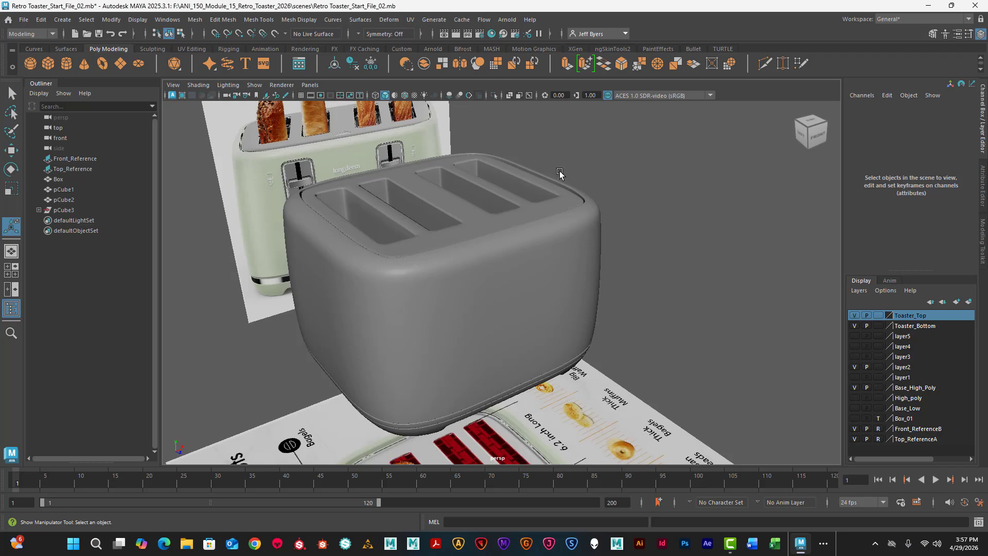
click(570, 196)
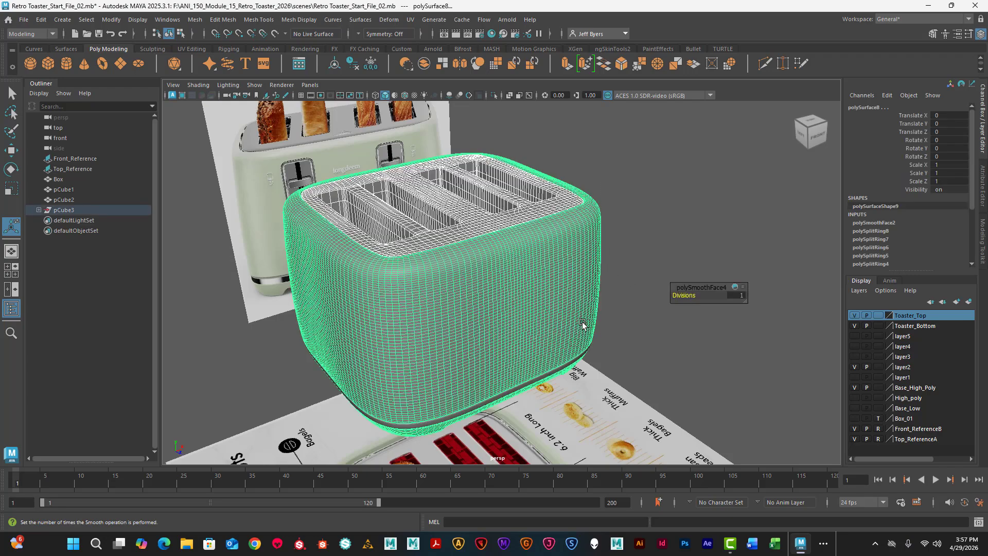
alt+drag(599, 295, 616, 376)
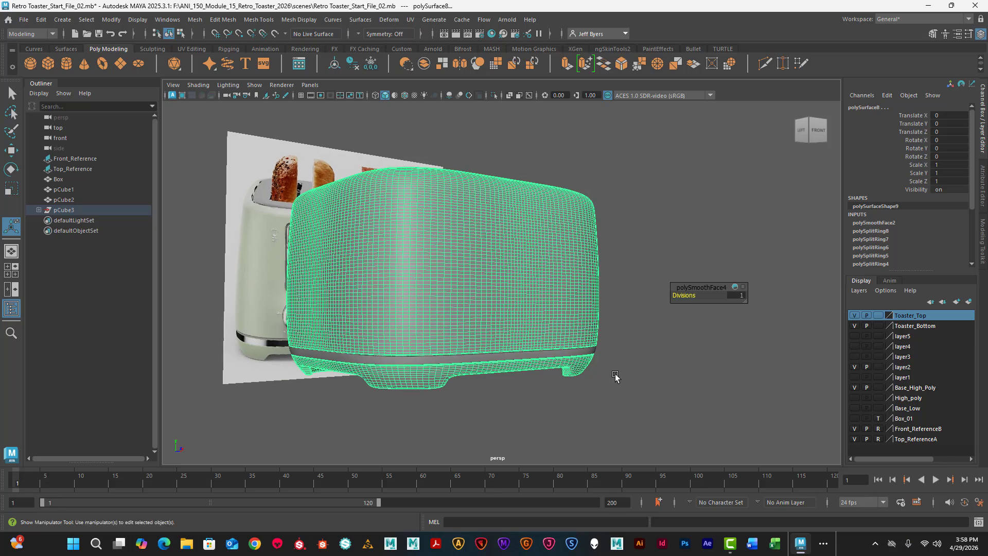
click(581, 353)
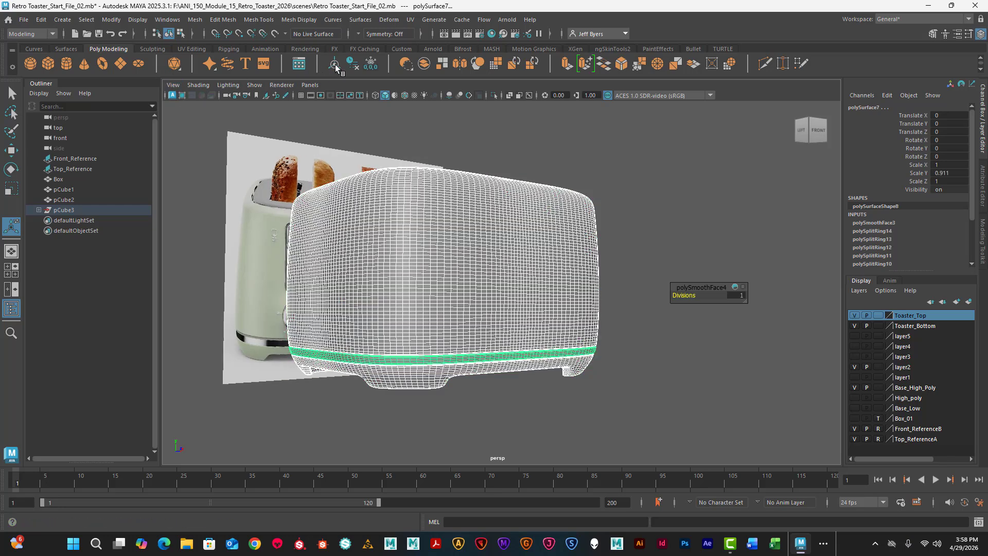
click(352, 63)
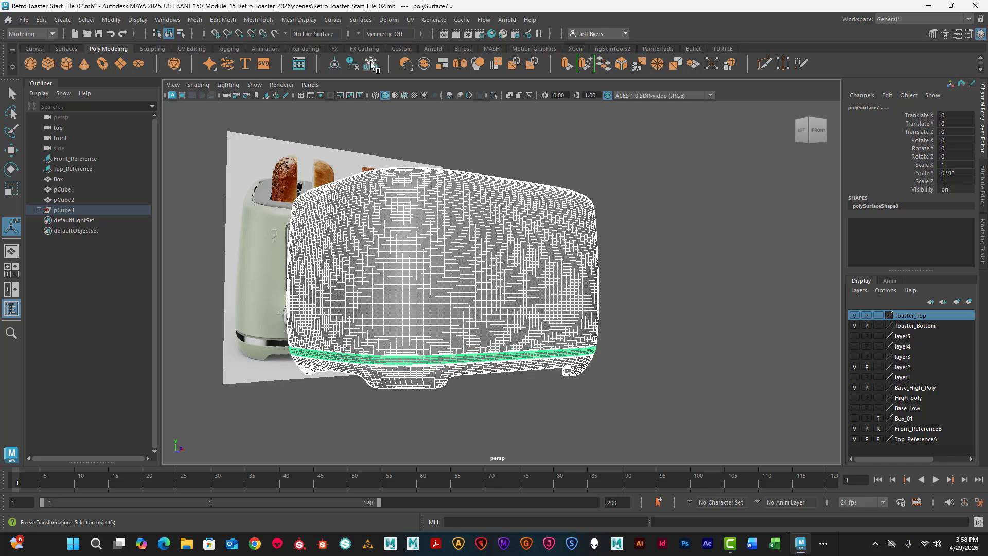
click(336, 64)
click(648, 326)
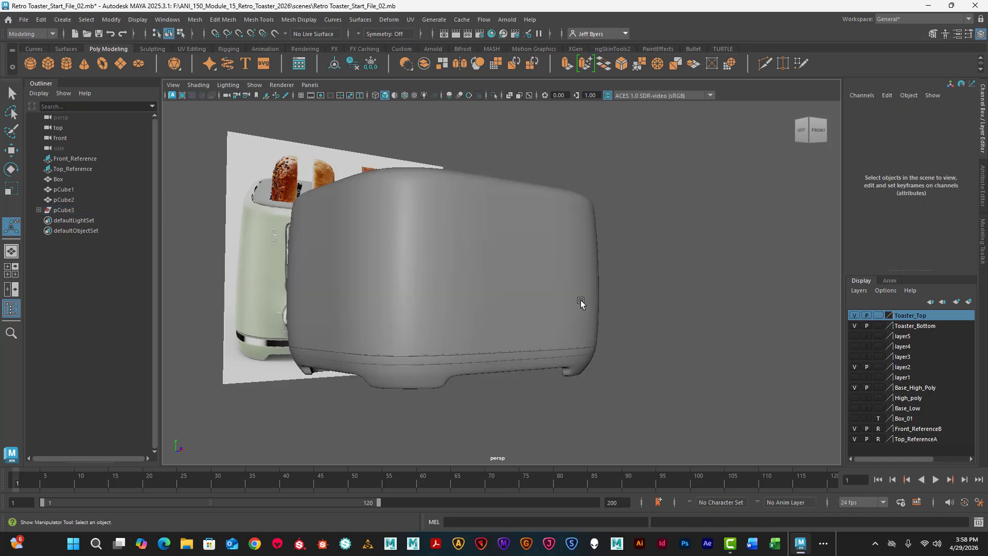
alt+drag(580, 302, 460, 302)
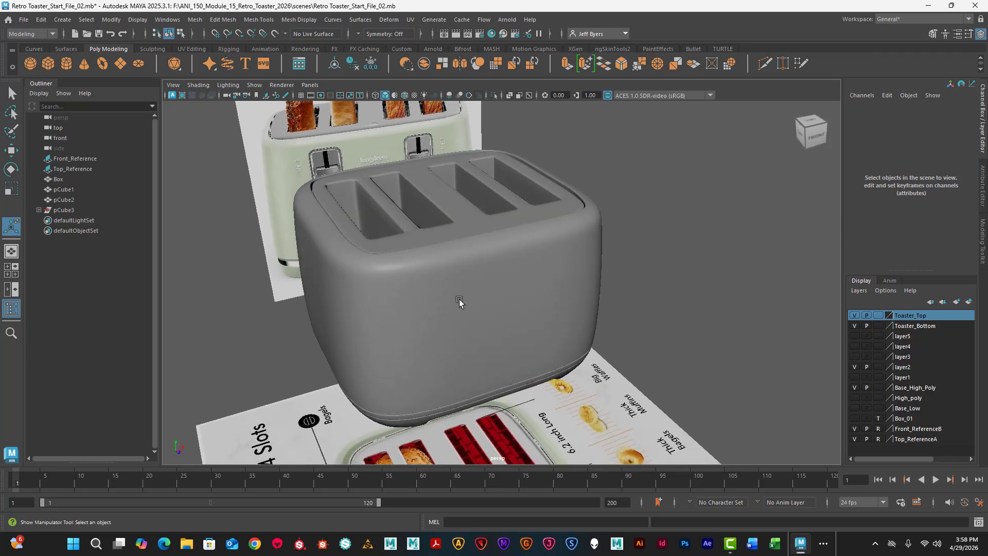
- Save the scene under the new name Retro Toaster_Start_File_03 in the scenes folder
click(23, 20)
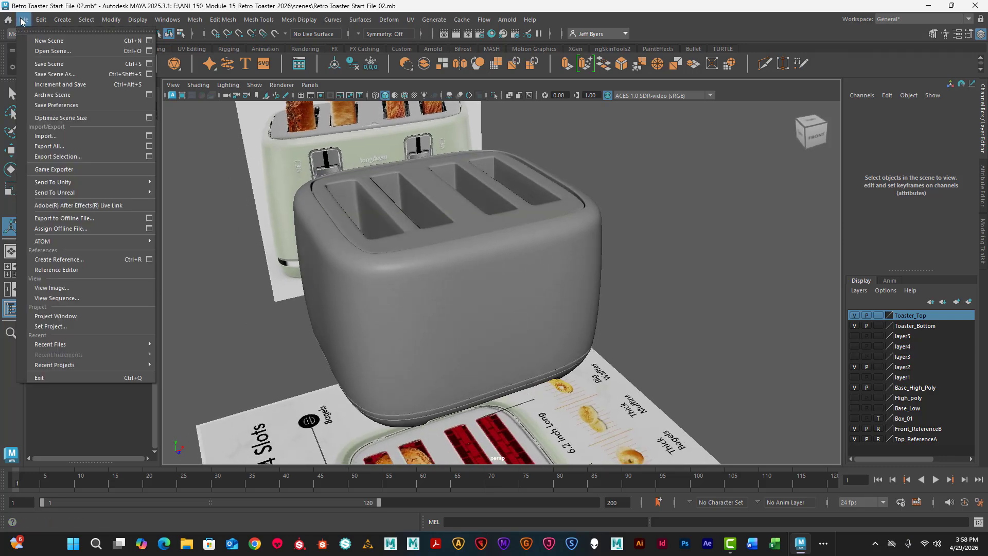
click(55, 74)
click(376, 201)
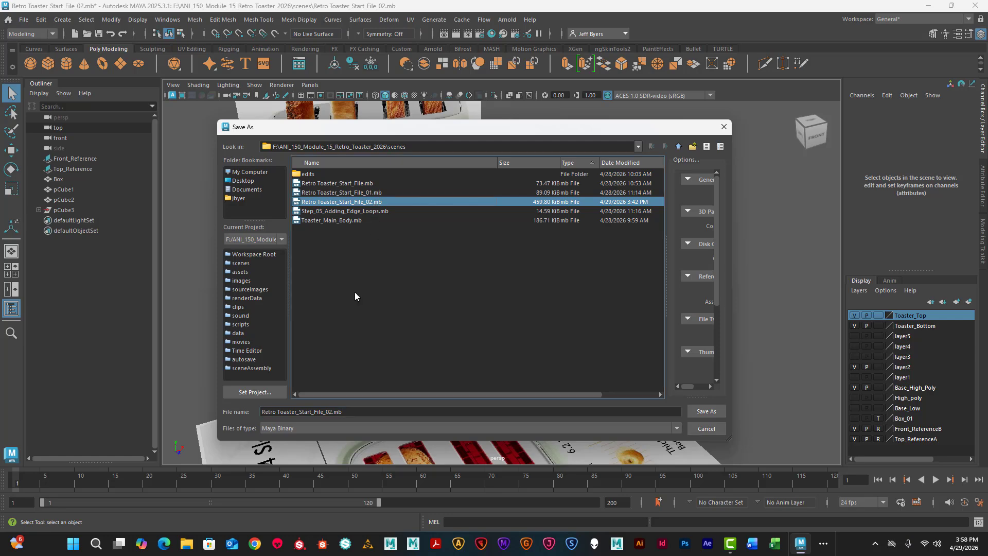
click(335, 411)
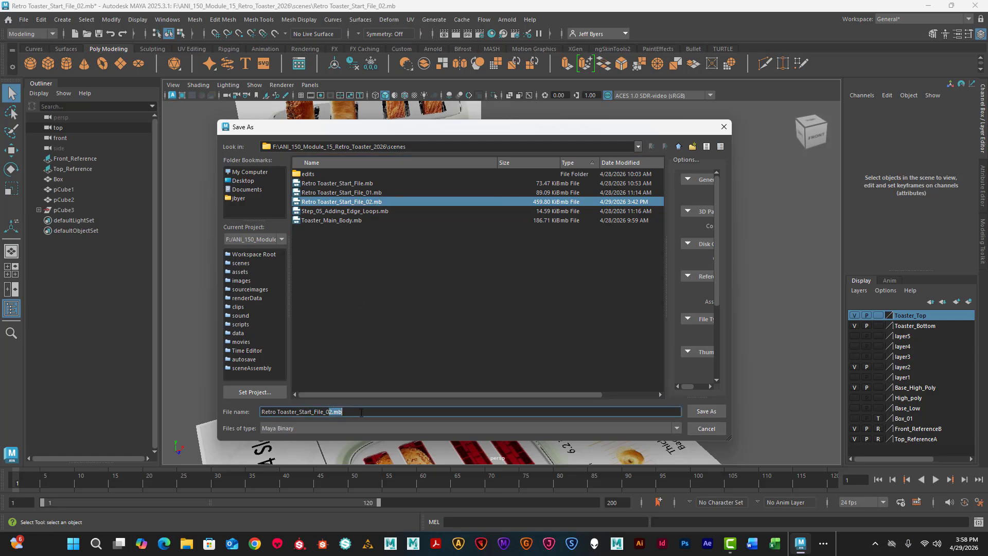
text(3)
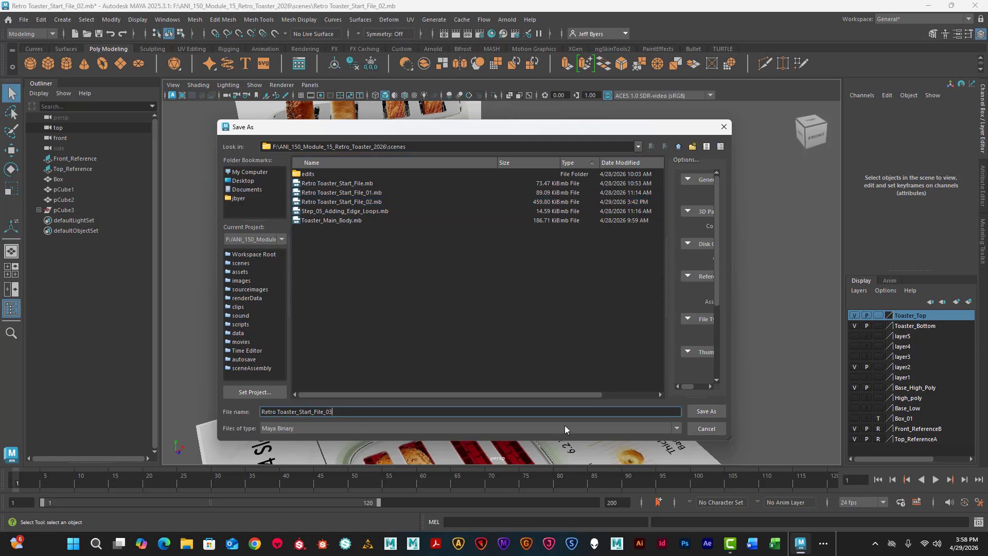
click(705, 410)
- Create a polygon cylinder in the front view and rotate it about 88 degrees around X
alt+drag(607, 261, 540, 256)
alt+drag(543, 253, 448, 288)
key(space)
key(space)
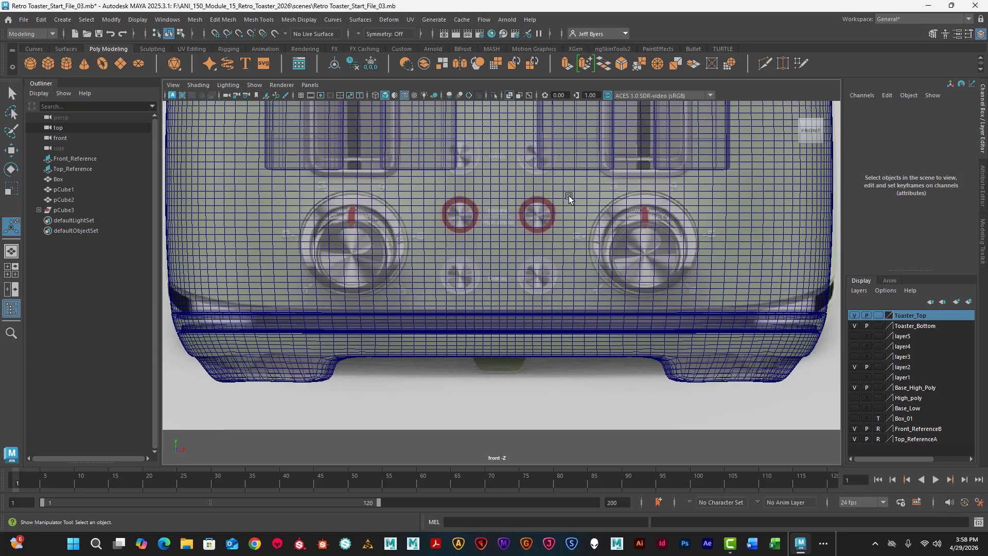
scroll(566, 212, down, 5)
alt+click(528, 217)
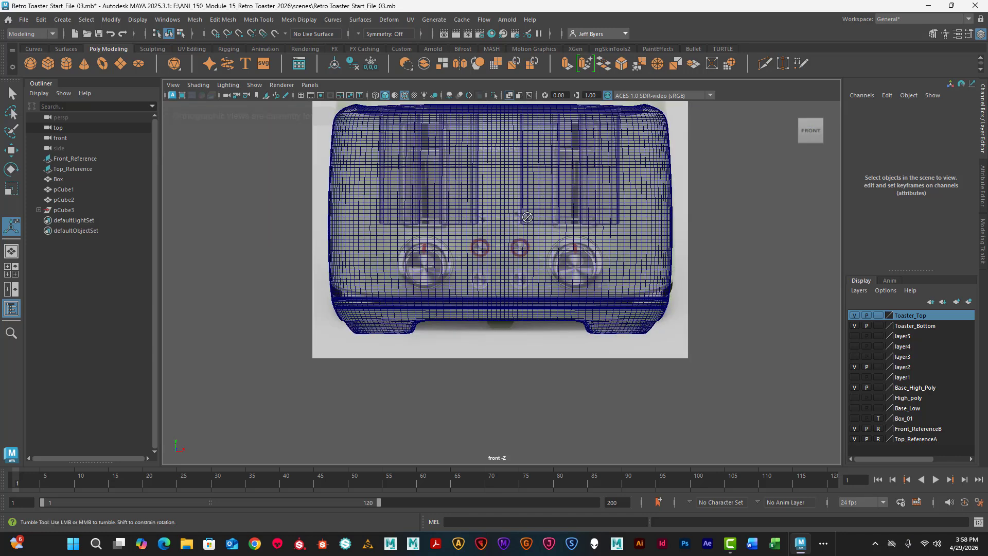
scroll(508, 242, up, 5)
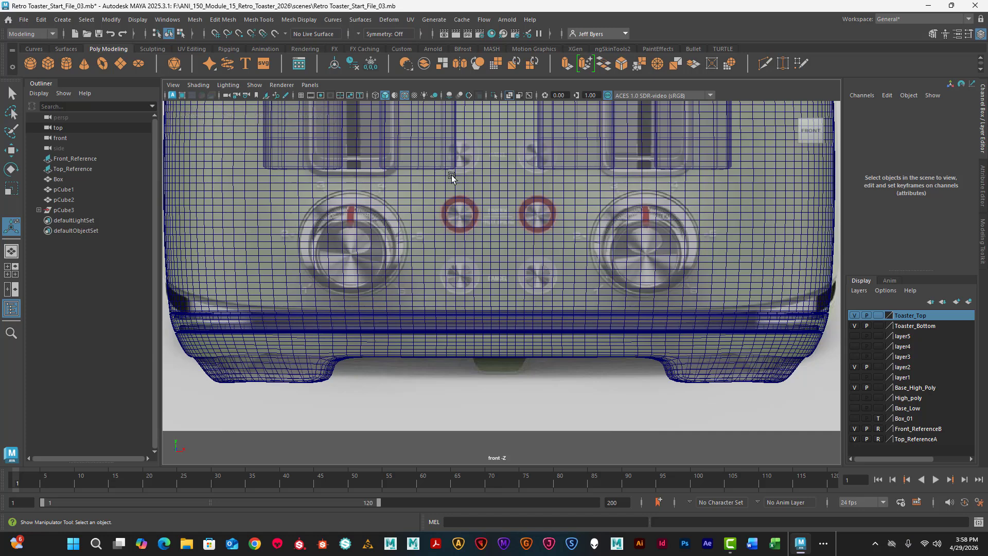
click(67, 63)
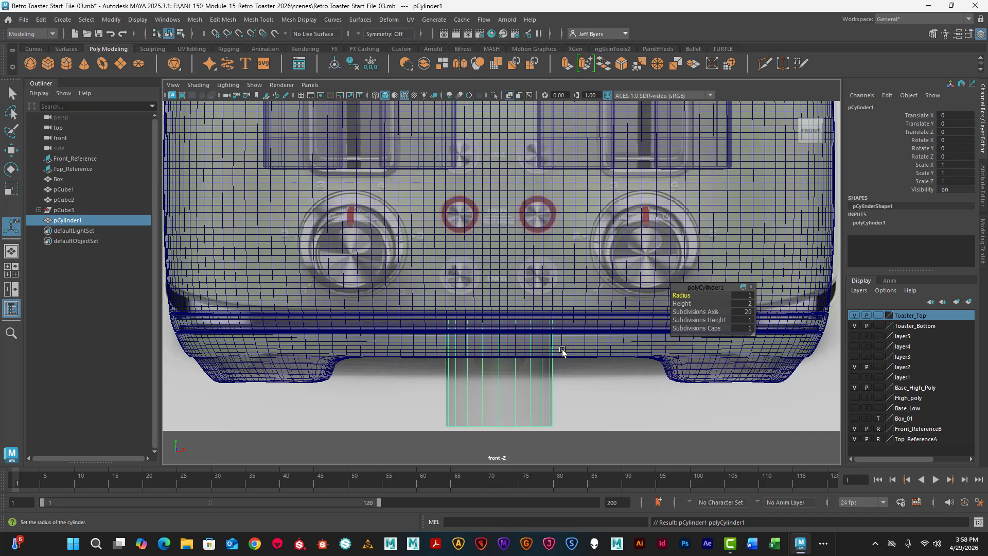
key(e)
drag(500, 343, 506, 412)
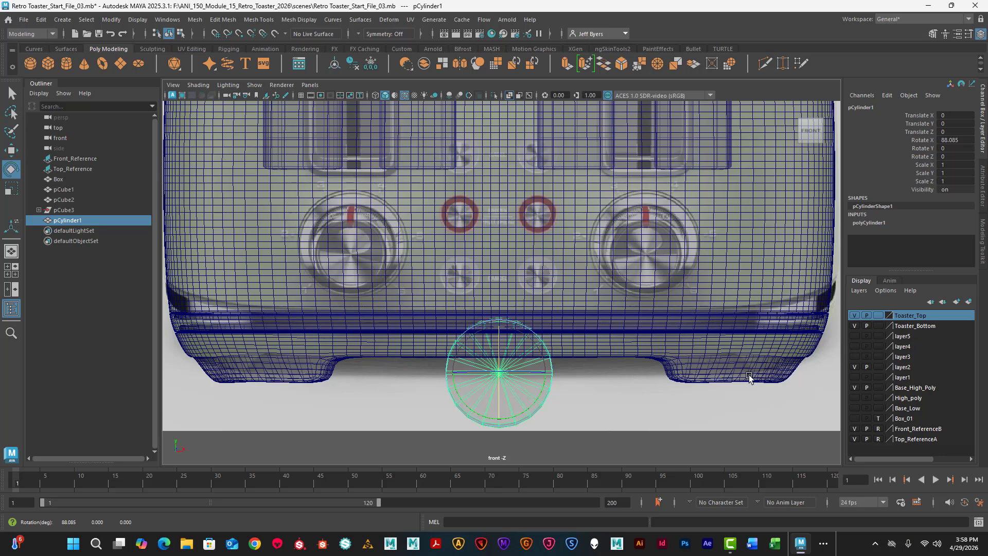
- Hide the Toaster_Top and Toaster_Bottom layers to expose the front reference image
click(855, 316)
click(854, 325)
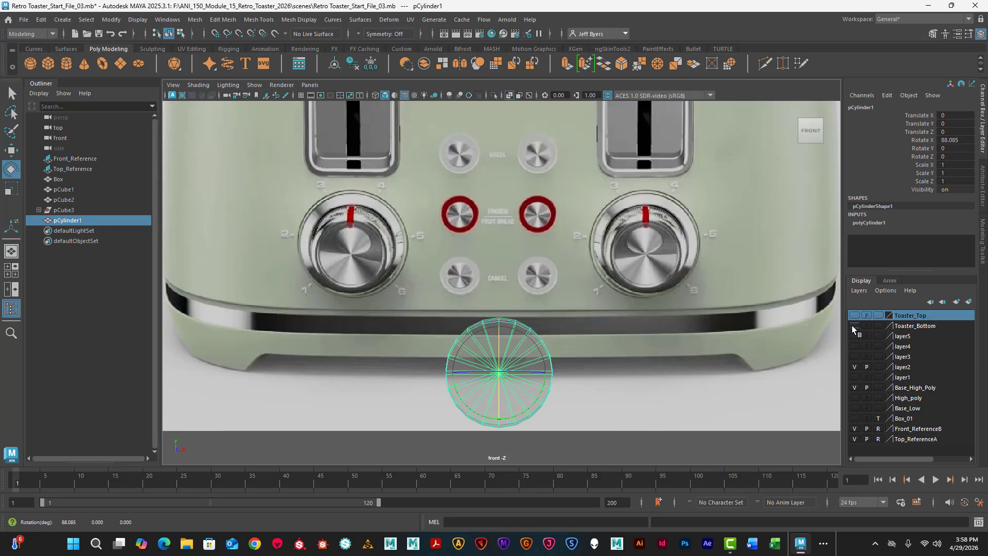
click(854, 325)
click(855, 325)
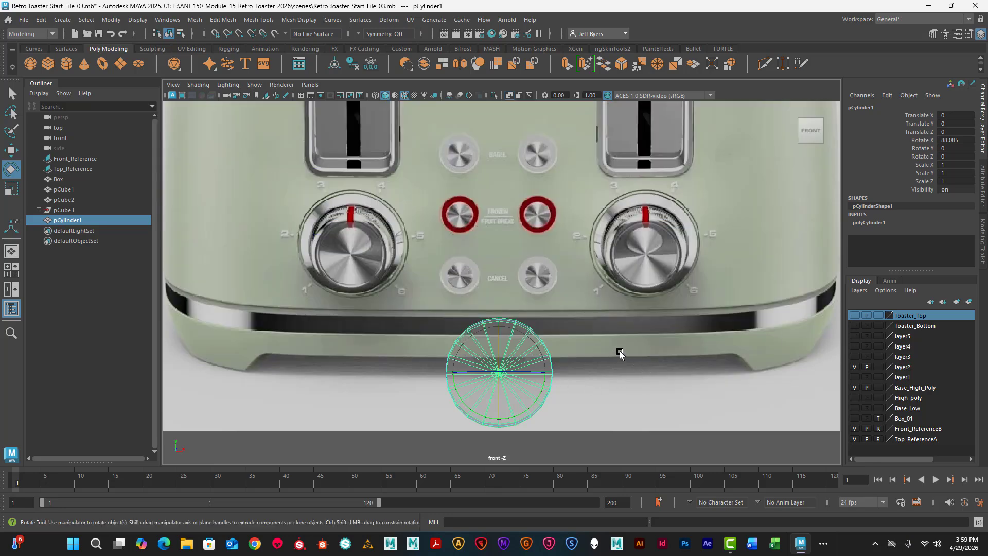
- Set the cylinder's Rotate X to 90
double_click(954, 140)
text(90)
key(Return)
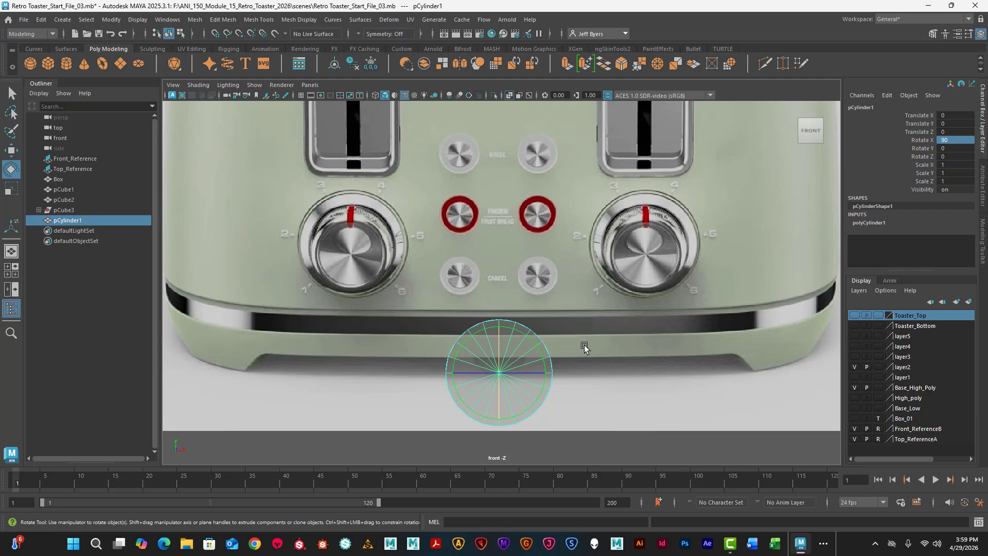
- Center the cylinder on the left Bagel button at about X -0.74, Y 4.087, and scale it uniformly to about 0.379
key(w)
drag(503, 320, 502, 103)
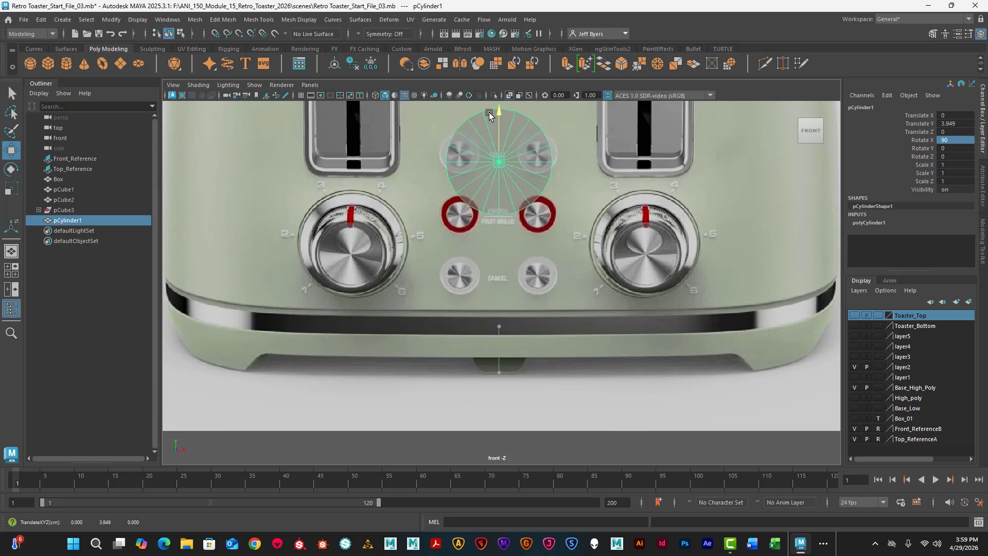
scroll(541, 167, up, 1)
scroll(540, 167, up, 5)
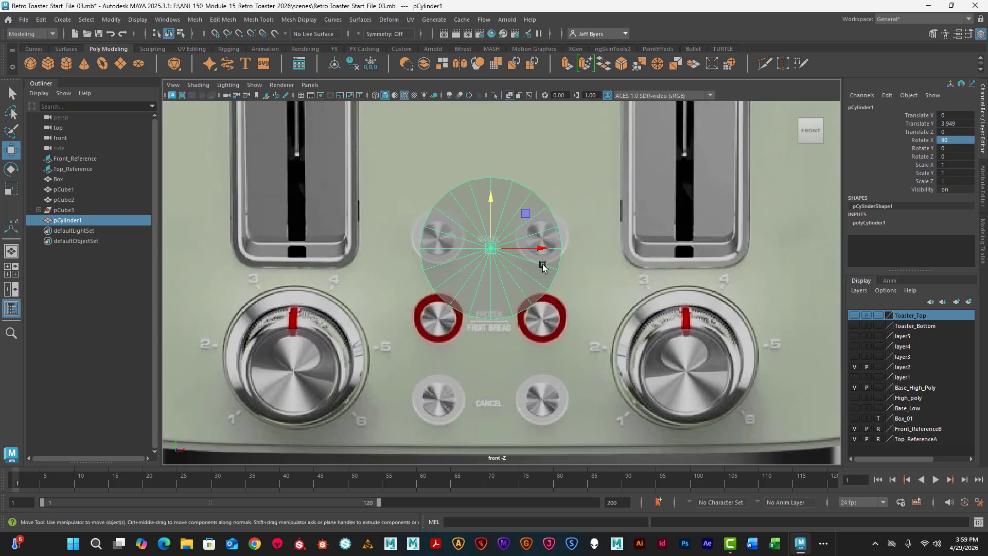
drag(549, 259, 468, 259)
drag(417, 209, 432, 194)
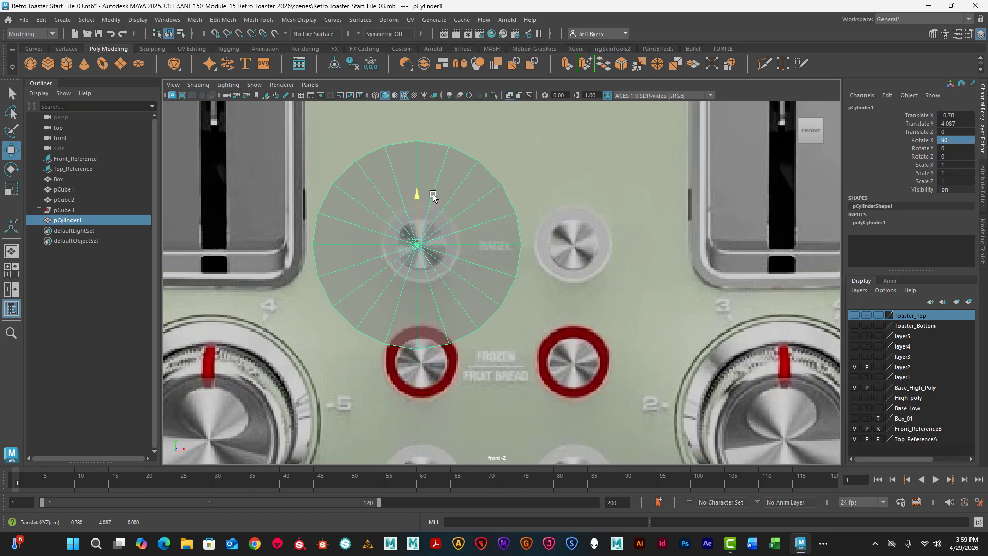
drag(473, 247, 344, 278)
key(r)
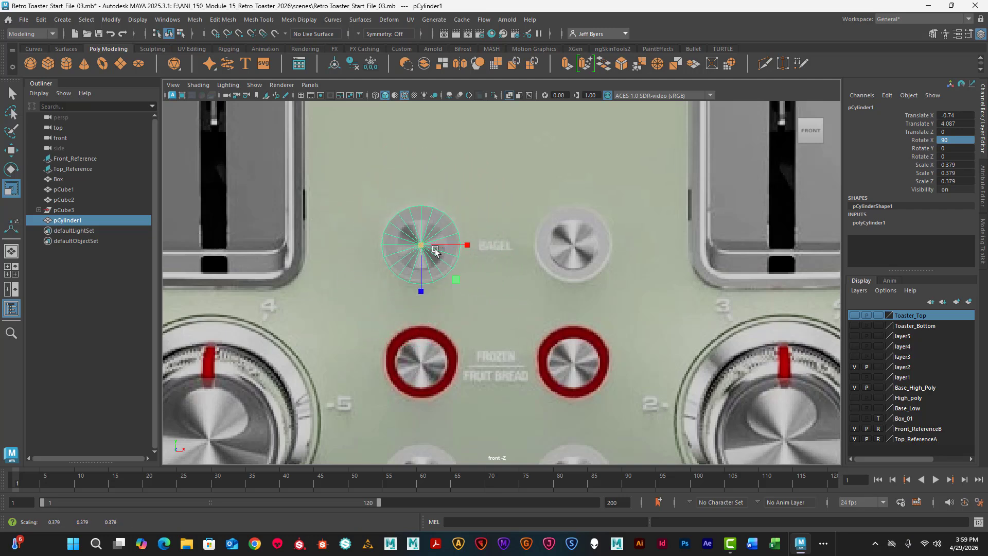
- Move the cylinder to about Y 4.102 and flatten it into a thin disc with a Y scale of about 0.02
key(w)
drag(421, 247, 422, 246)
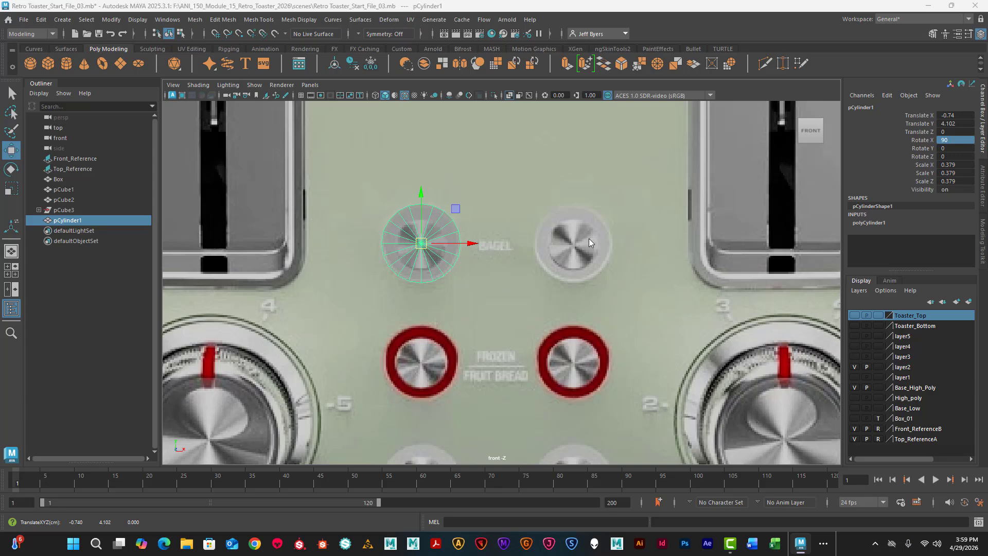
key(space)
key(space)
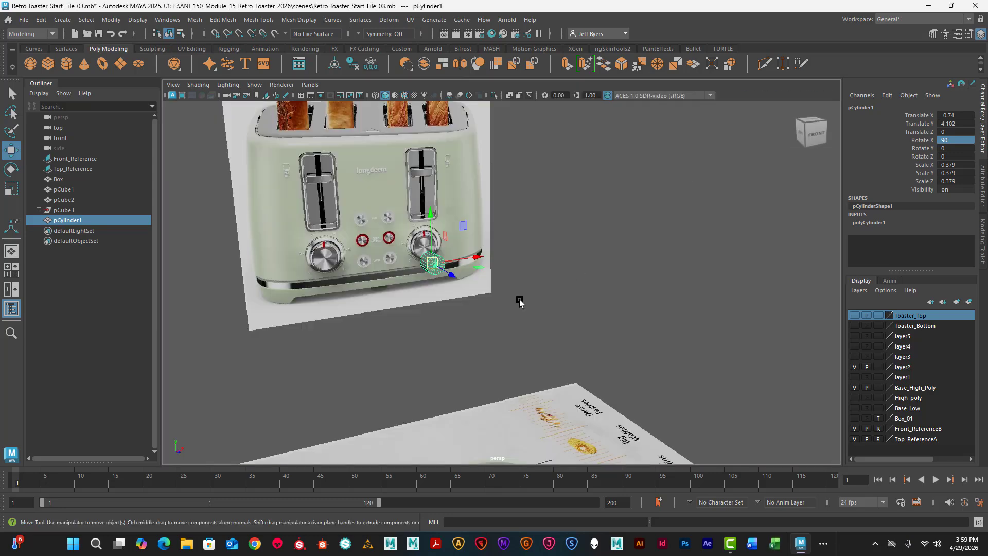
key(f)
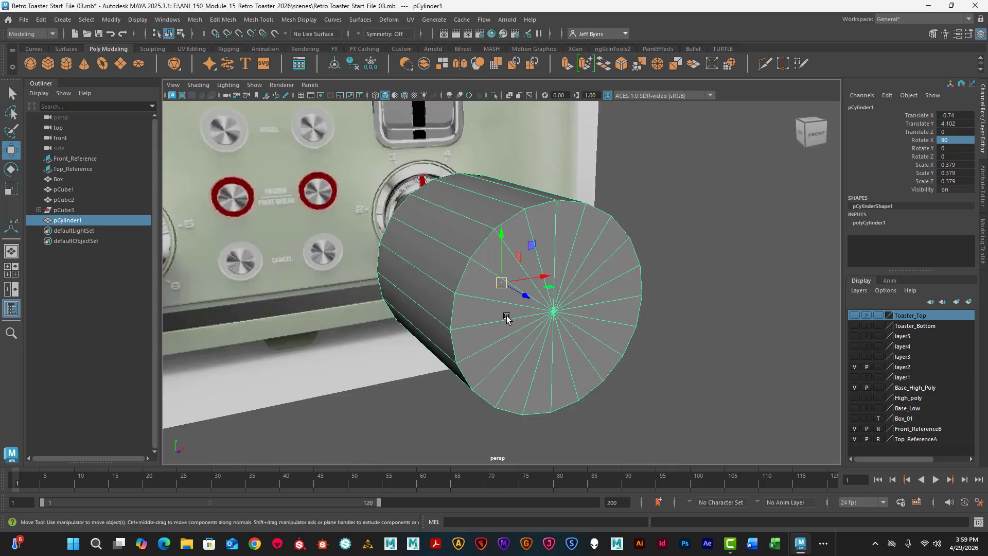
alt+drag(506, 318, 493, 294)
key(r)
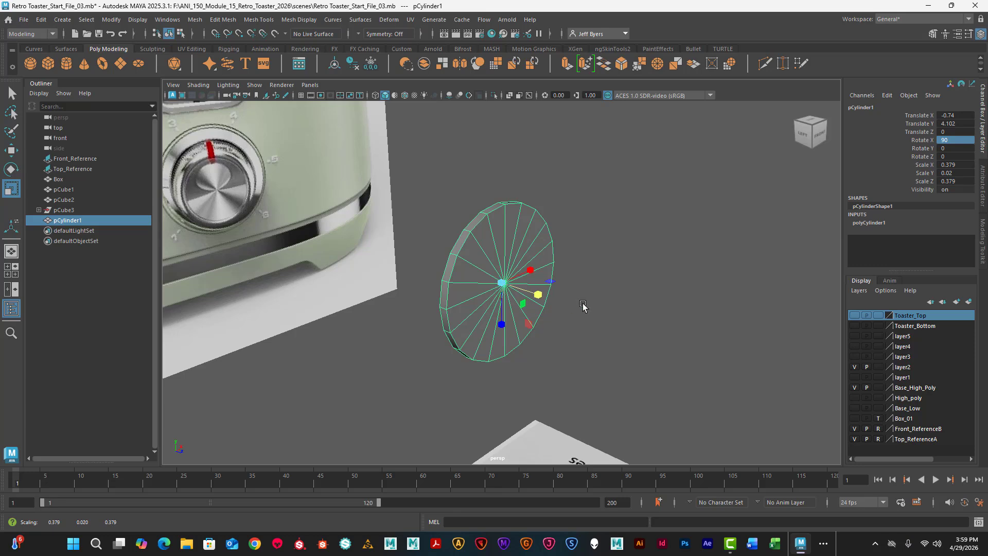
- Duplicate the disc, offset the copy forward to about Z 0.039, and scale it uniformly to about 0.246 to match the button's metal center
key(ctrl+d)
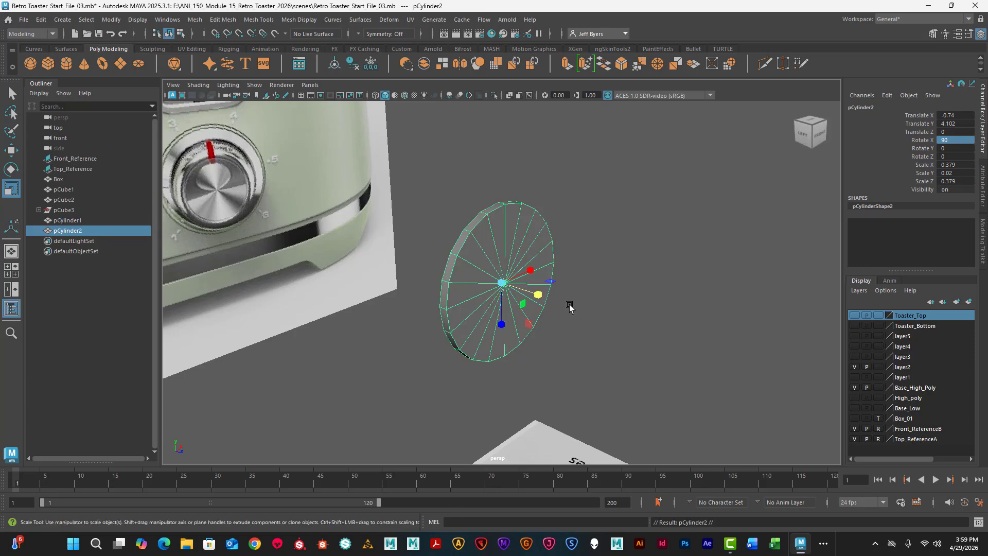
key(w)
drag(548, 298, 550, 300)
key(space)
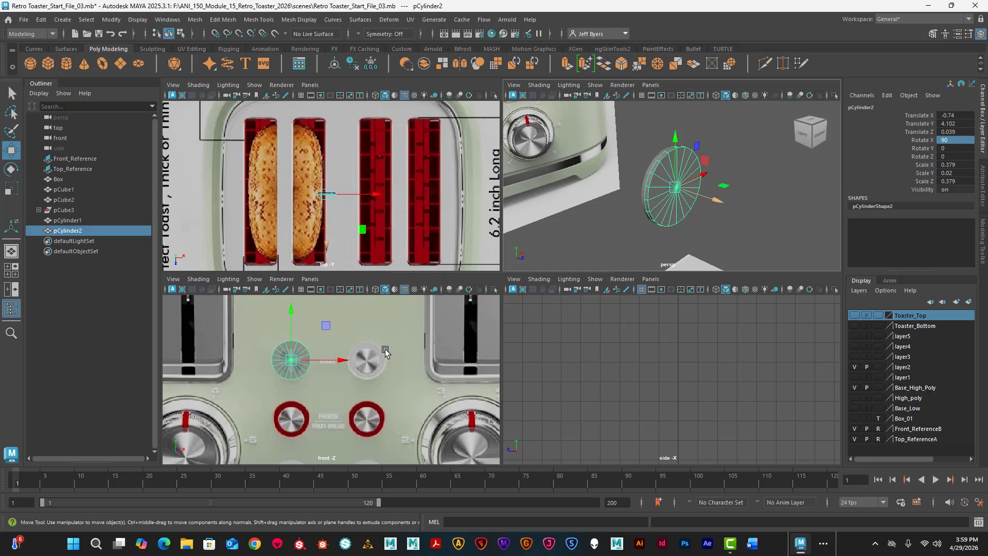
key(space)
key(r)
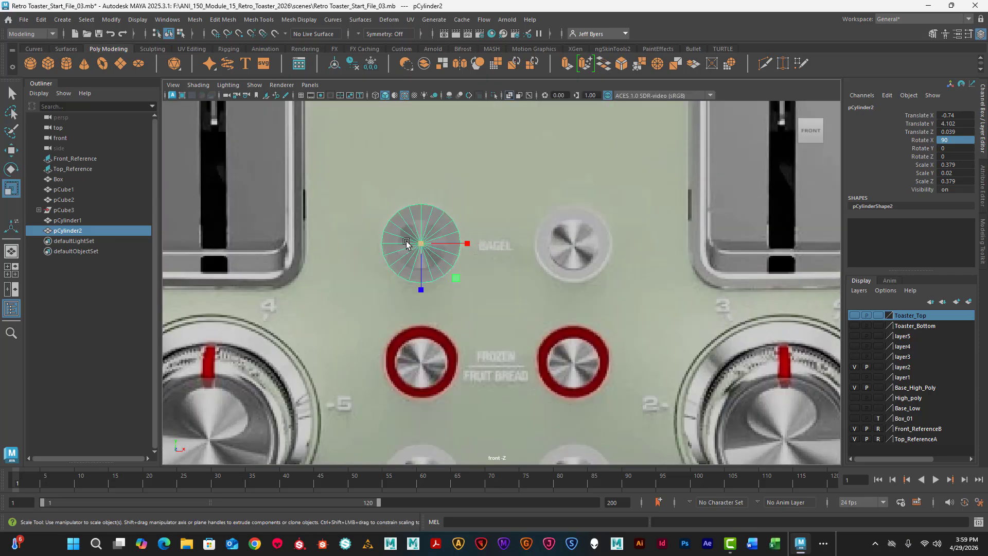
drag(415, 244, 398, 248)
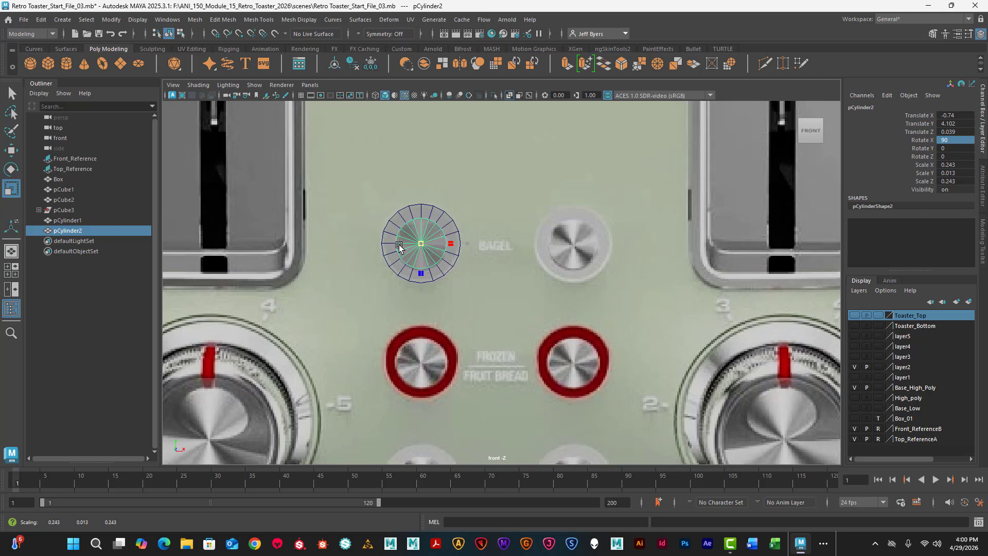
drag(400, 248, 400, 248)
- Move the smaller disc back toward the larger one, to about Z 0.028
key(space)
key(space)
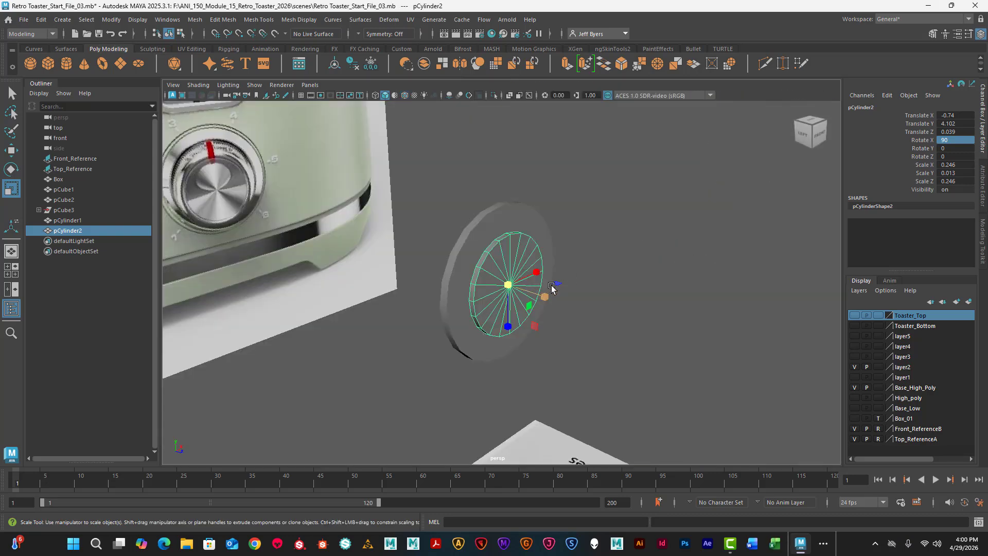
alt+drag(551, 289, 590, 303)
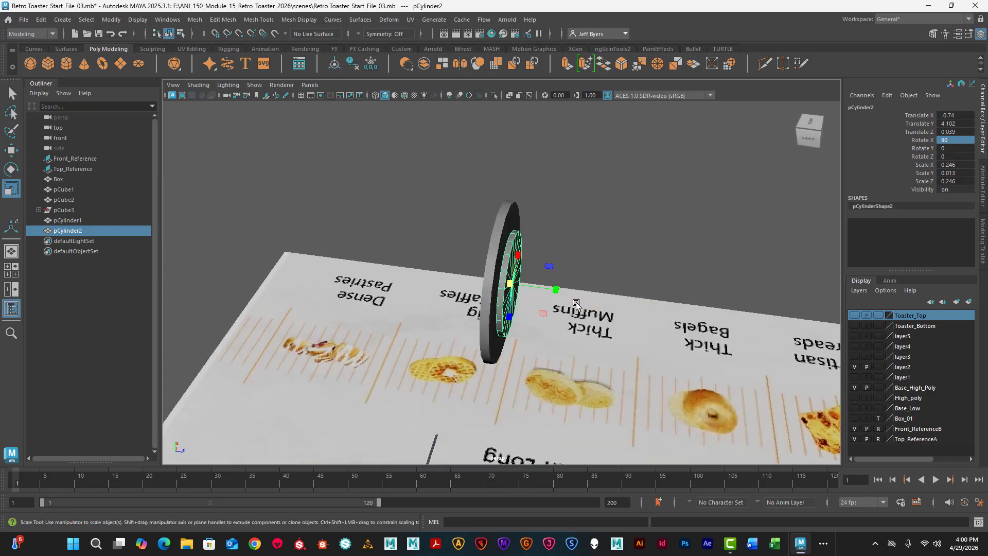
key(e)
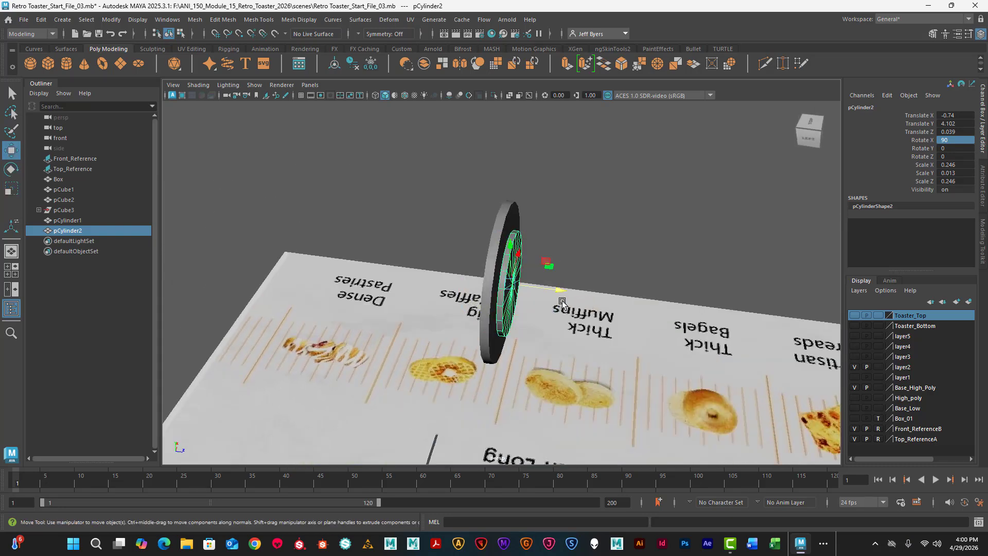
key(w)
drag(551, 291, 481, 313)
- Select both button discs and move them forward together until the inner disc is at about Z 8.141
click(499, 311)
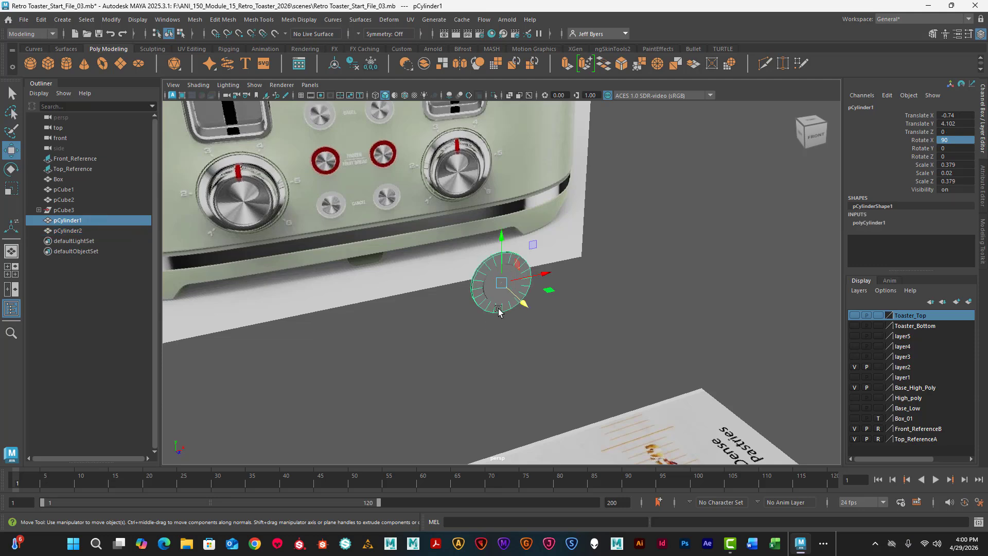
shift+click(494, 300)
scroll(522, 335, down, 1)
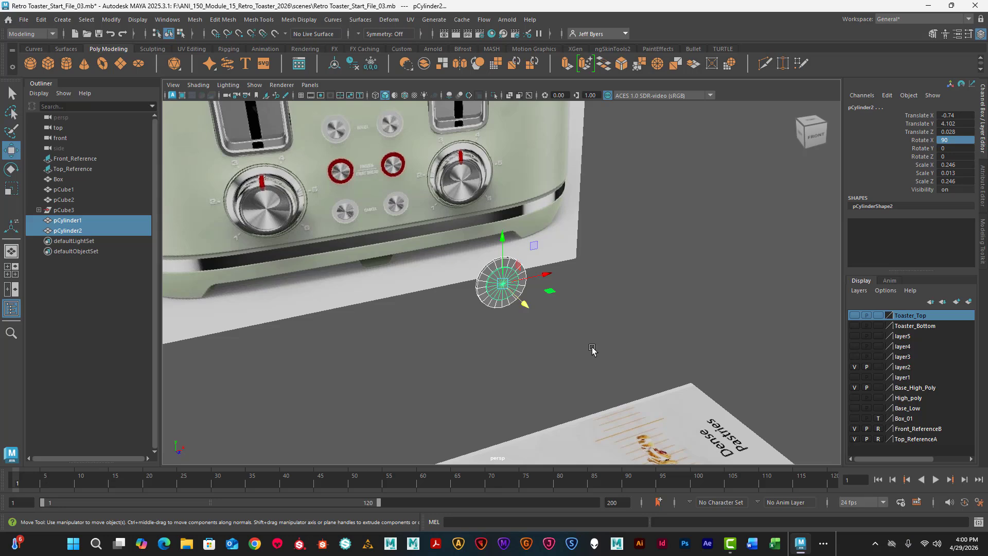
key(space)
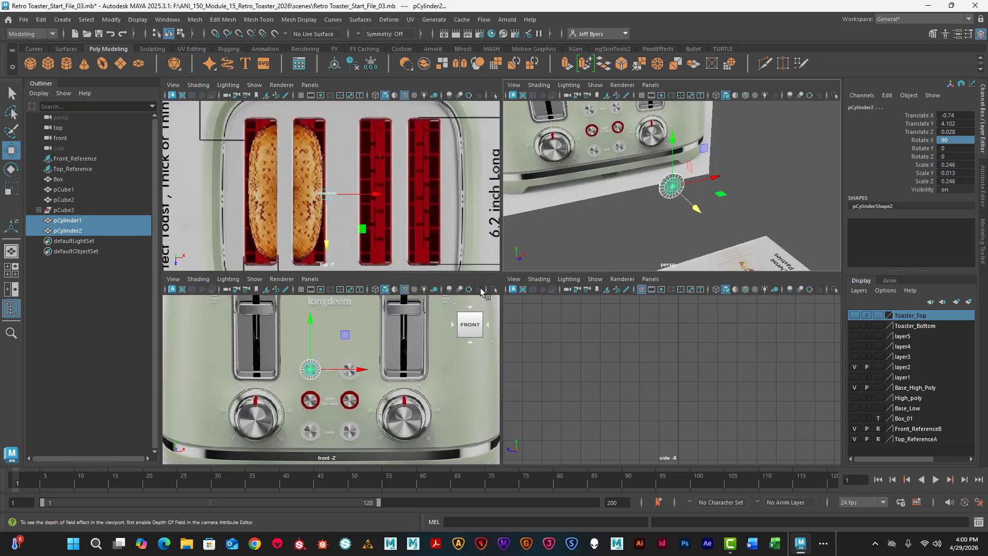
key(space)
scroll(655, 278, down, 5)
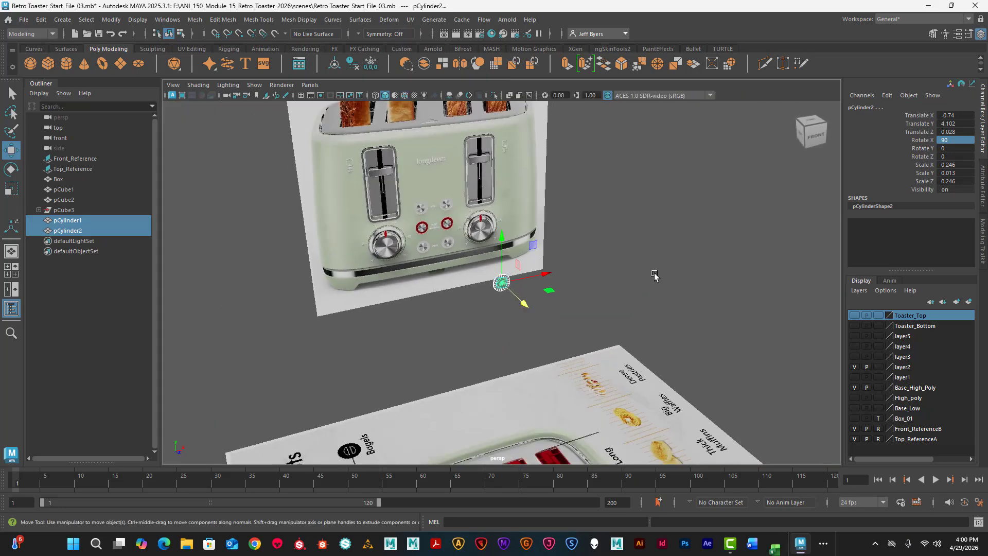
alt+drag(591, 298, 661, 308)
drag(555, 291, 649, 308)
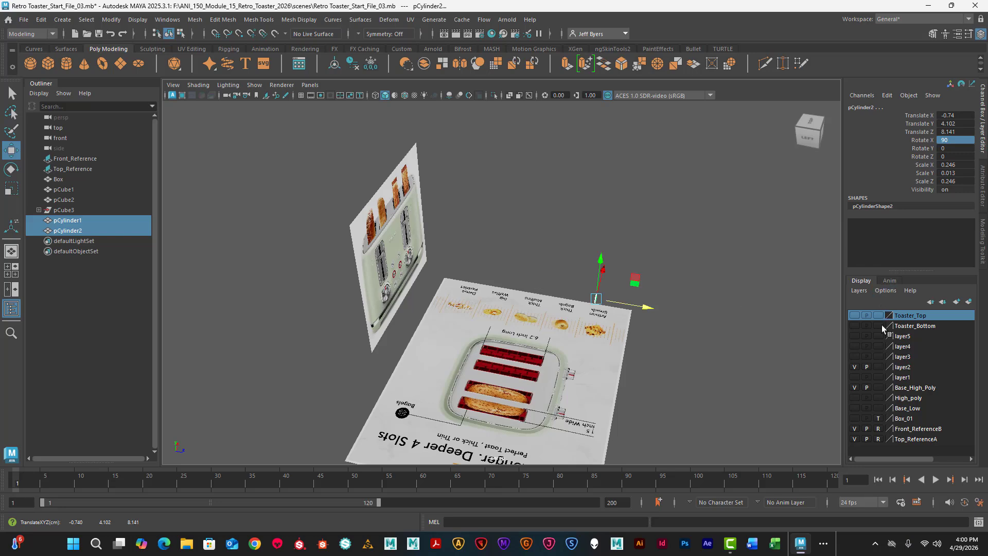
- Show the Toaster_Bottom layer and seat both discs against the toaster's front surface, with the inner disc at about Z 5.962
click(855, 325)
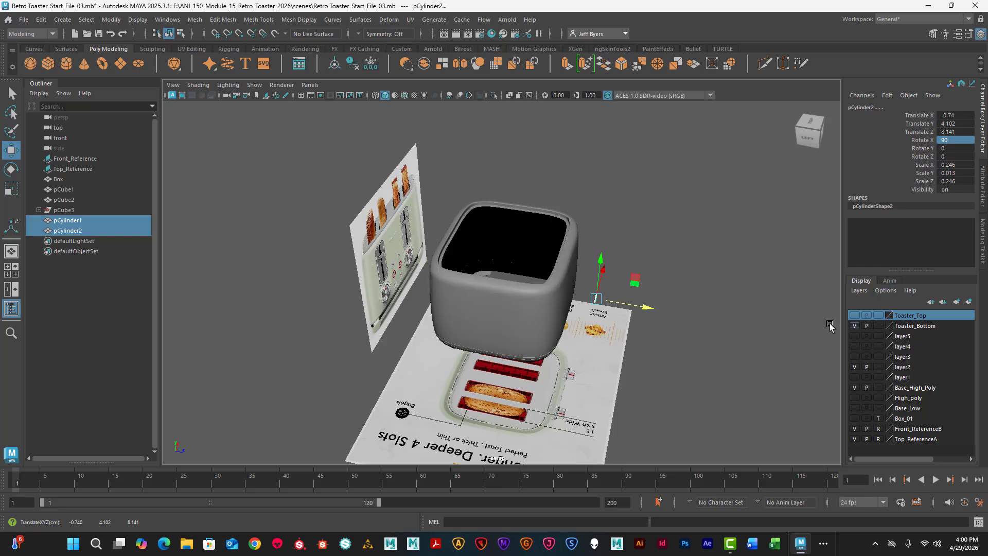
scroll(635, 327, up, 5)
alt+drag(634, 327, 603, 319)
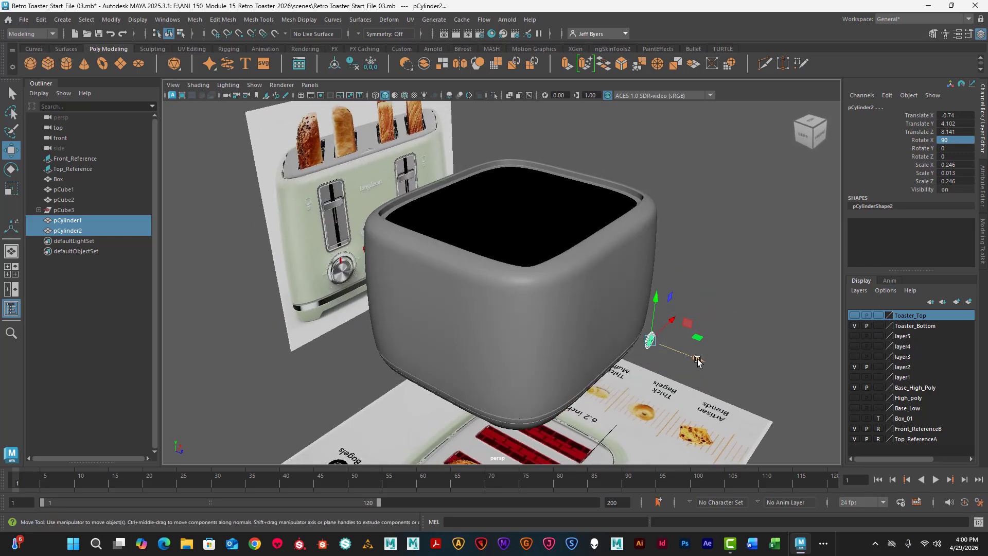
mouse_move(675, 355)
mouse_down()
mouse_move(640, 335)
mouse_move(657, 351)
mouse_up()
scroll(657, 351, up, 10)
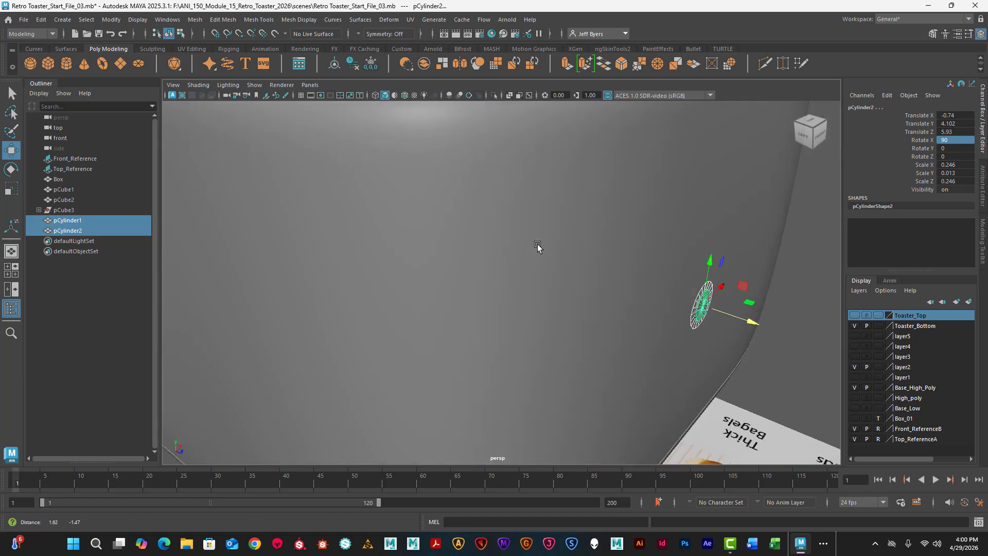
scroll(539, 262, up, 5)
alt+middle_drag(585, 261, 517, 316)
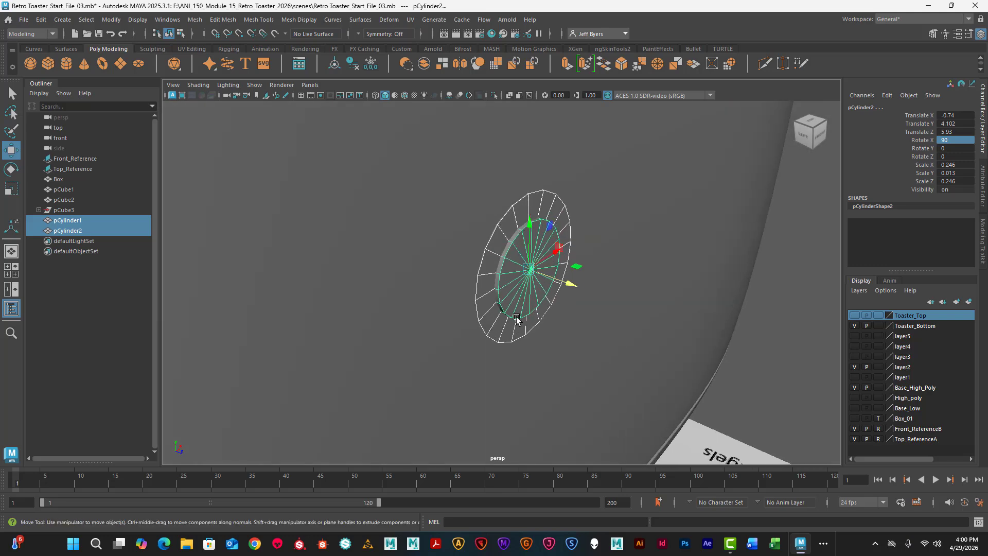
drag(573, 285, 576, 289)
- Duplicate the two-disc button in the front view and move the copy onto the right Bagel button at about X 0.698
key(space)
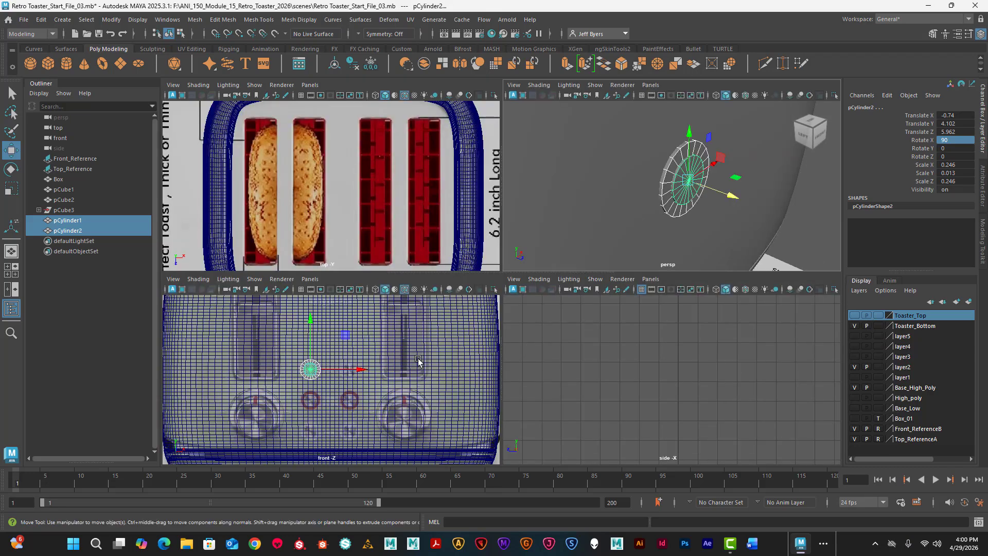
key(space)
scroll(548, 306, up, 3)
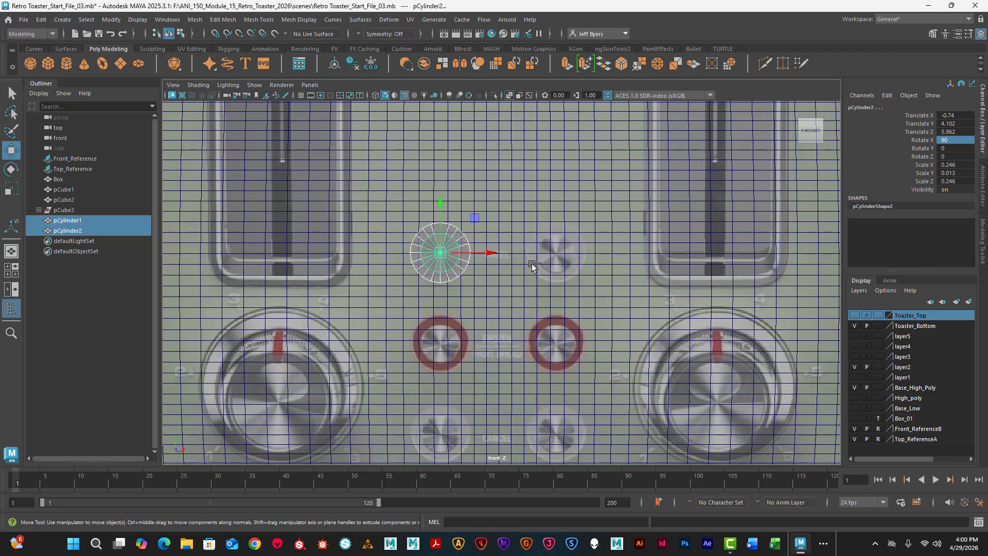
key(ctrl+d)
drag(492, 252, 607, 265)
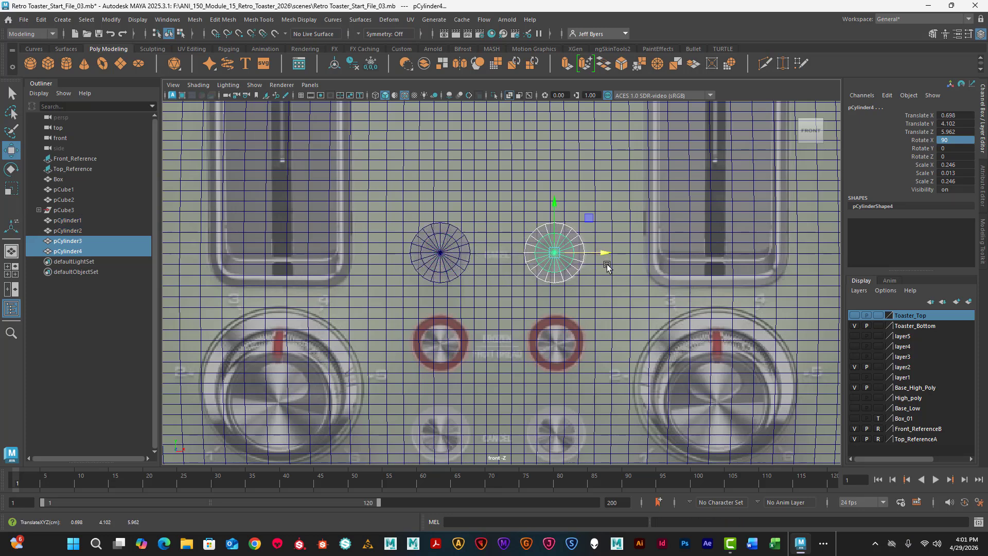
- Duplicate the right Bagel button's discs and place the copy over the right red-ringed button at about X 0.723, Y 2.973
key(ctrl+d)
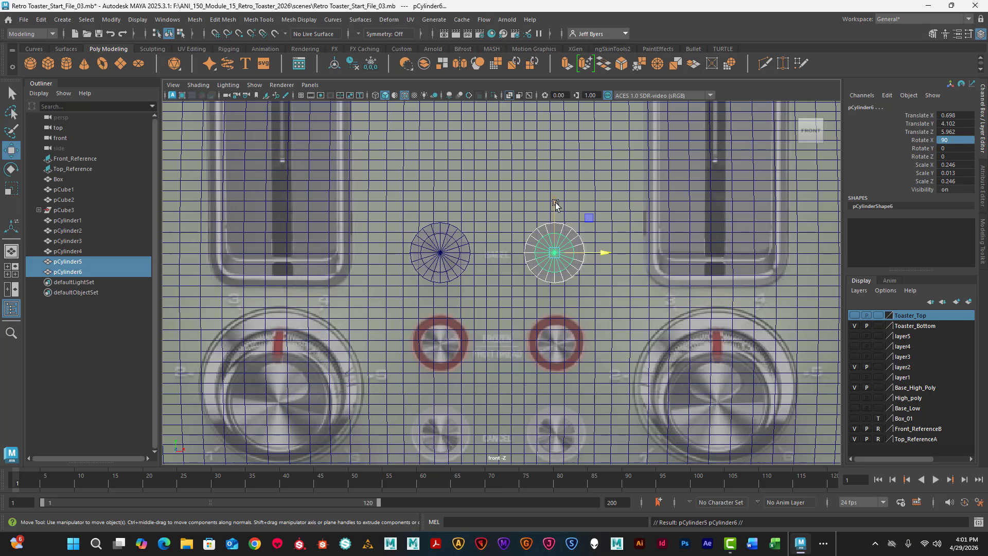
drag(555, 205, 560, 291)
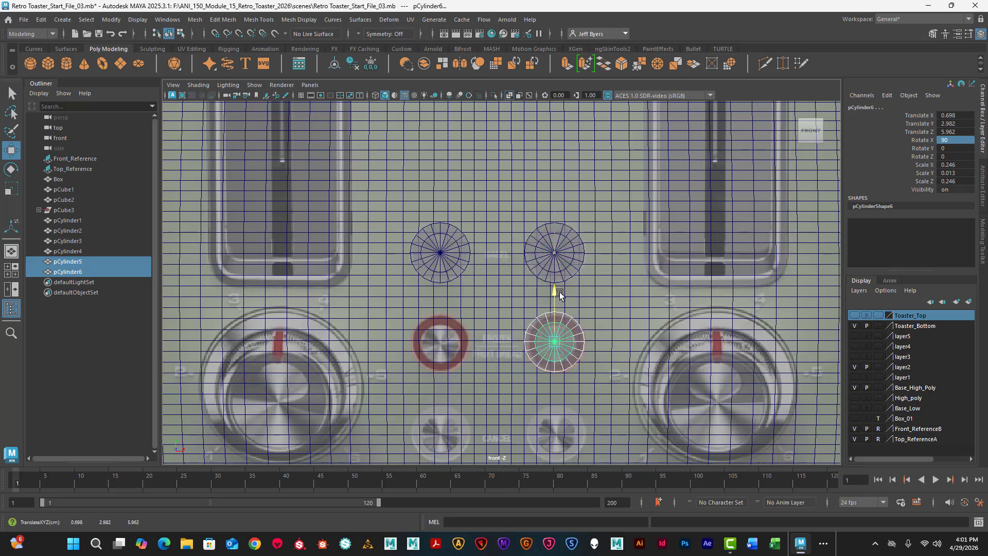
drag(608, 341, 611, 345)
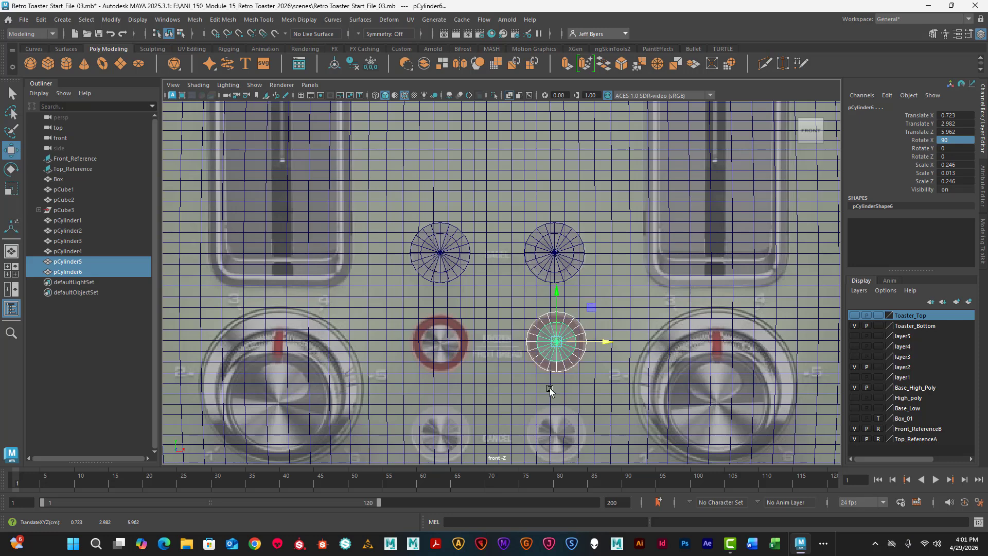
scroll(549, 387, up, 3)
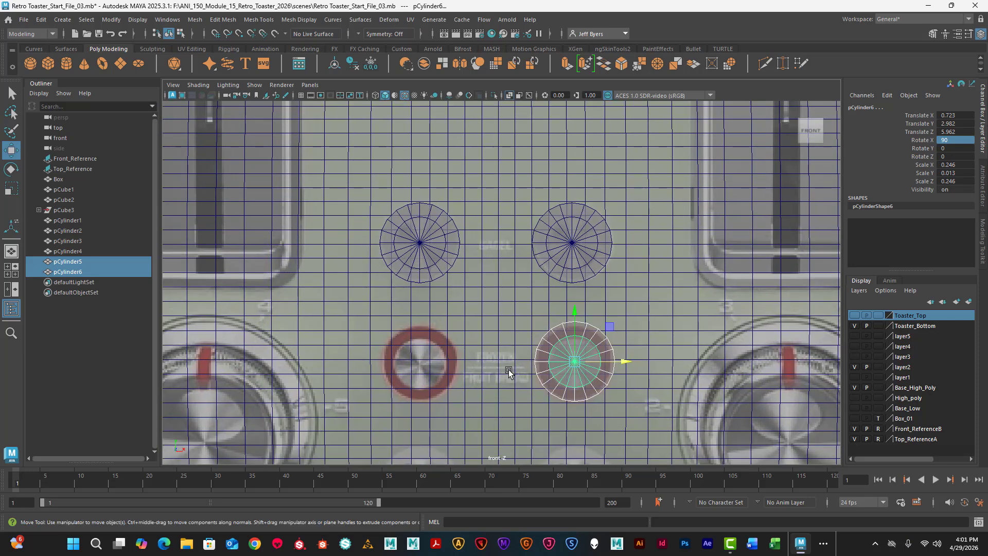
alt+middle_drag(509, 371, 444, 242)
scroll(478, 272, up, 1)
drag(515, 175, 521, 179)
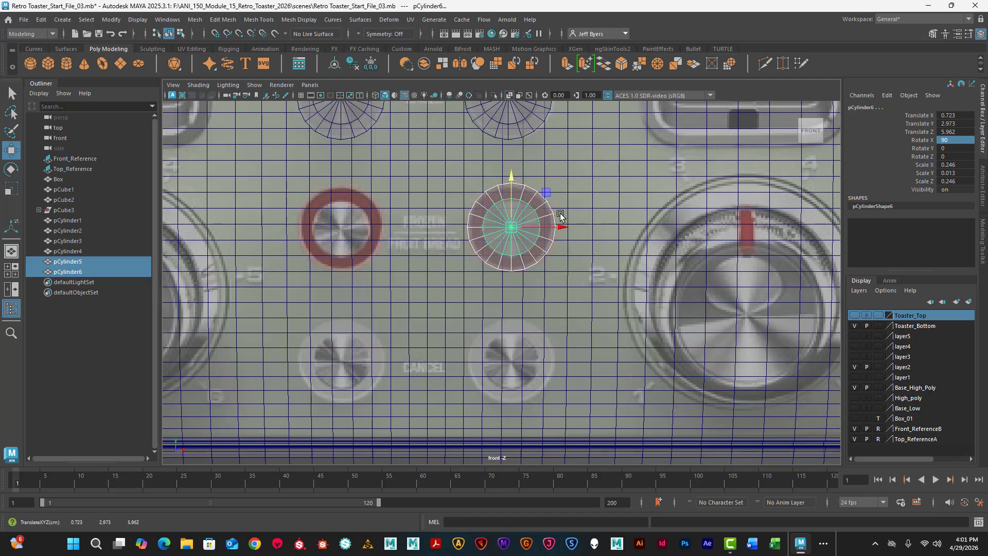
- Scale the outer disc of the right red-ringed button uniformly to about 0.363 to match the ring's outline
click(575, 214)
click(547, 216)
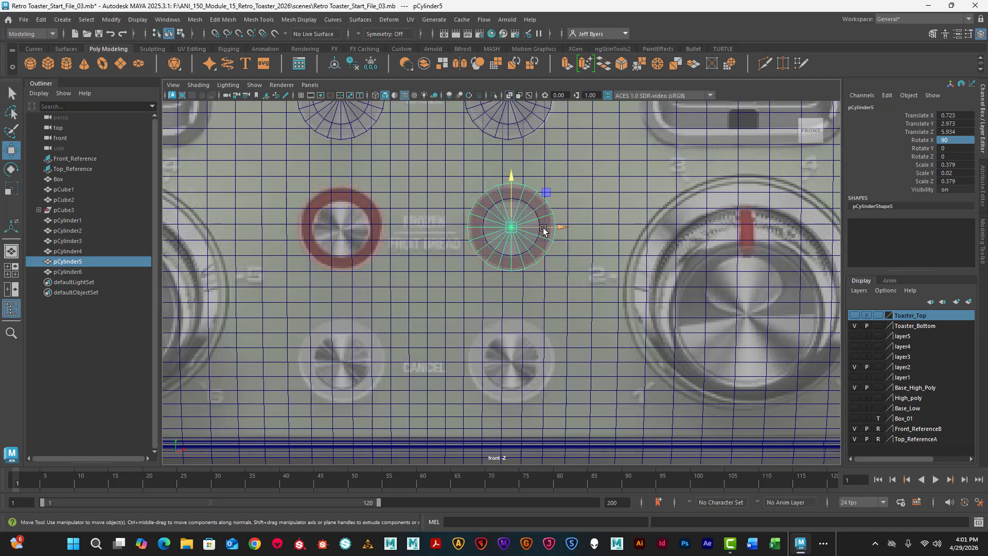
key(r)
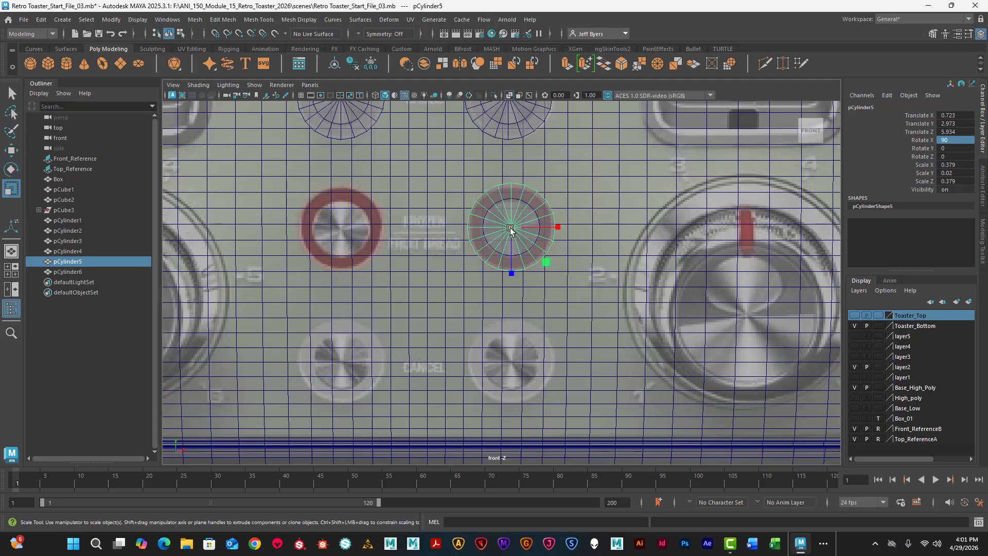
drag(510, 229, 509, 228)
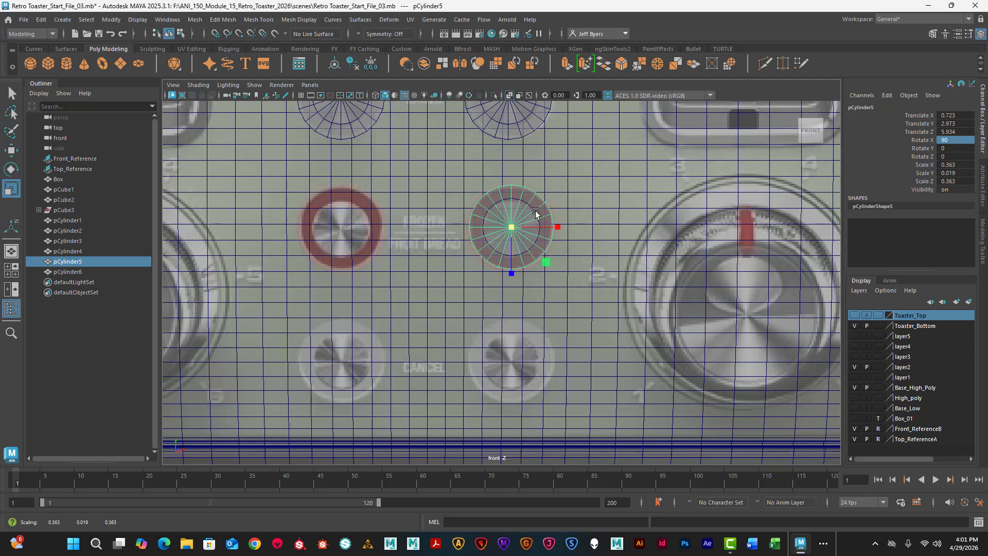
- Duplicate both discs of the right red-ringed button and move the copy onto the left red-ringed button at about X -0.744
key(q)
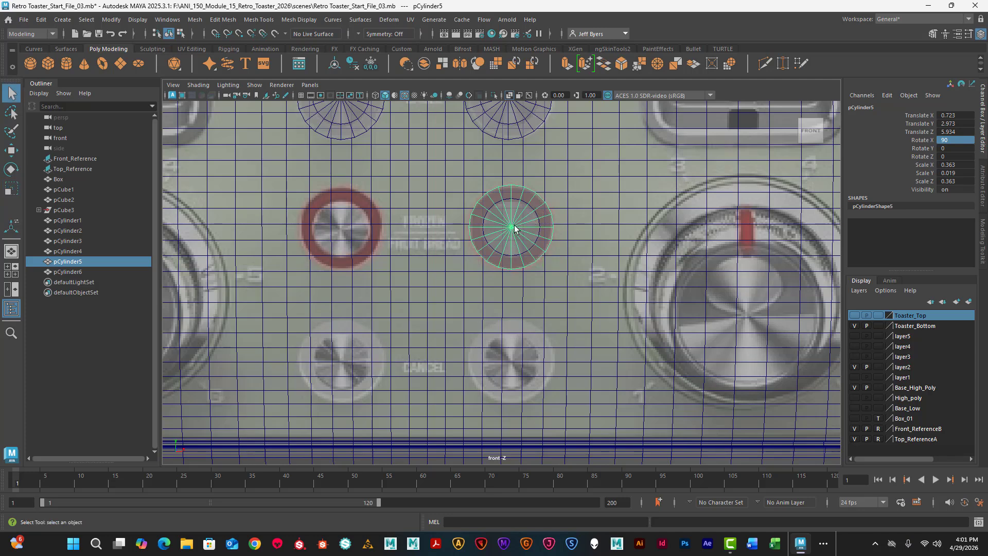
shift+click(525, 206)
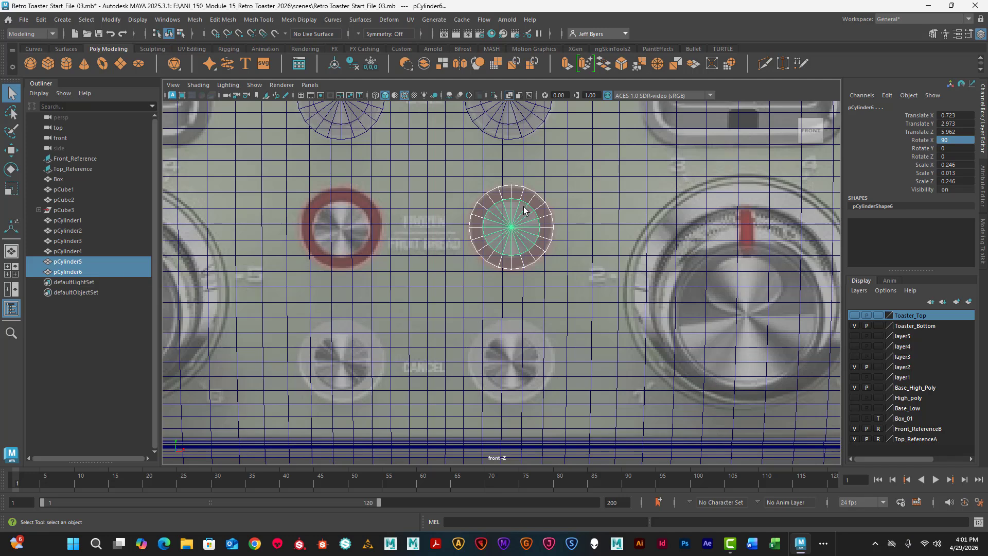
key(ctrl+d)
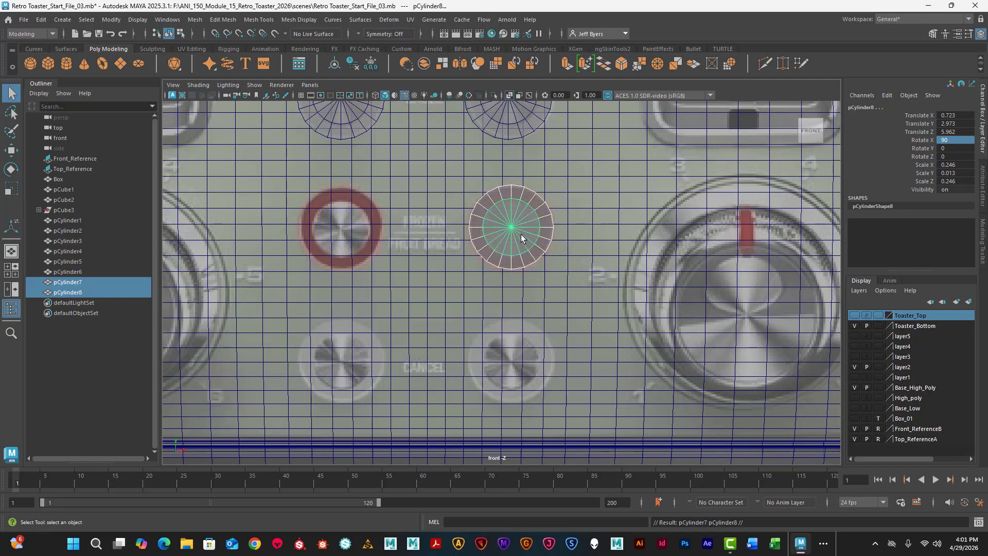
key(w)
drag(555, 229, 394, 241)
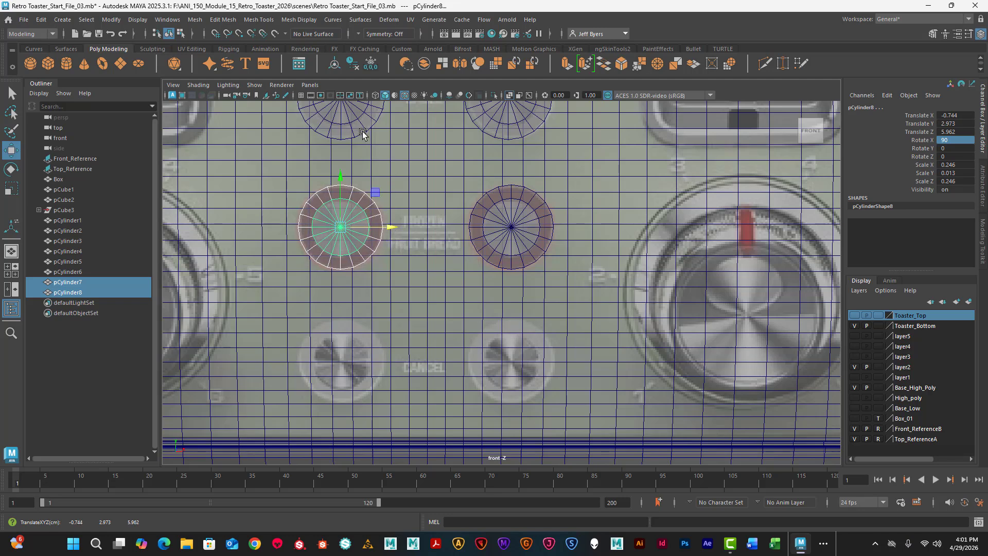
- Duplicate both discs of the left Bagel button and move the copy down onto the left Cancel button at about Y 1.825
scroll(362, 131, down, 5)
alt+middle_drag(394, 150, 395, 211)
scroll(405, 188, up, 2)
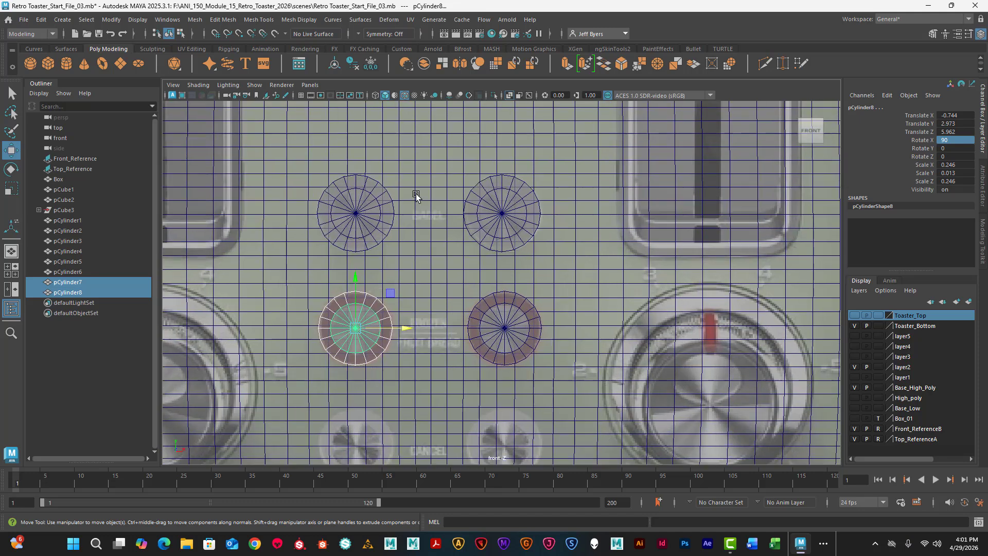
click(386, 208)
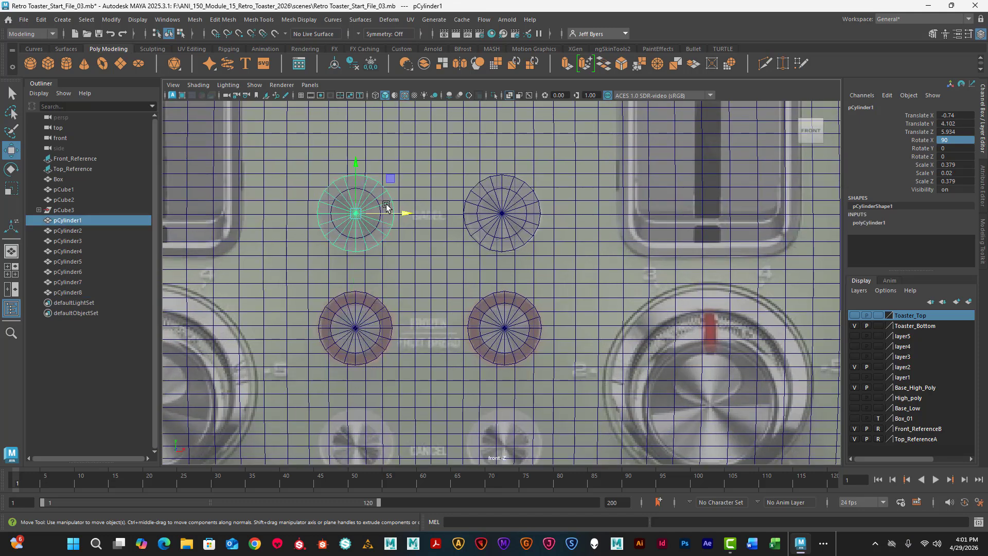
key(q)
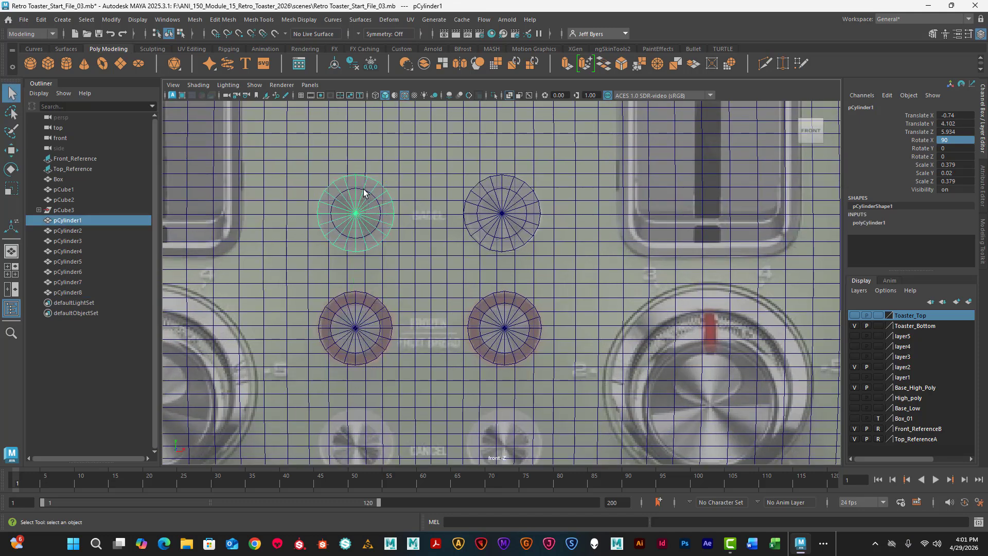
shift+click(366, 194)
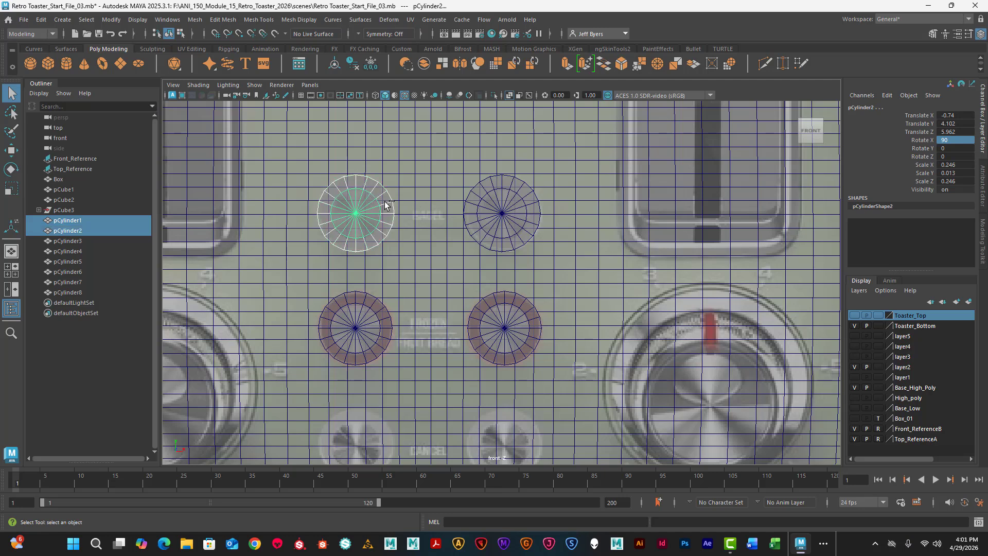
key(ctrl+d)
key(w)
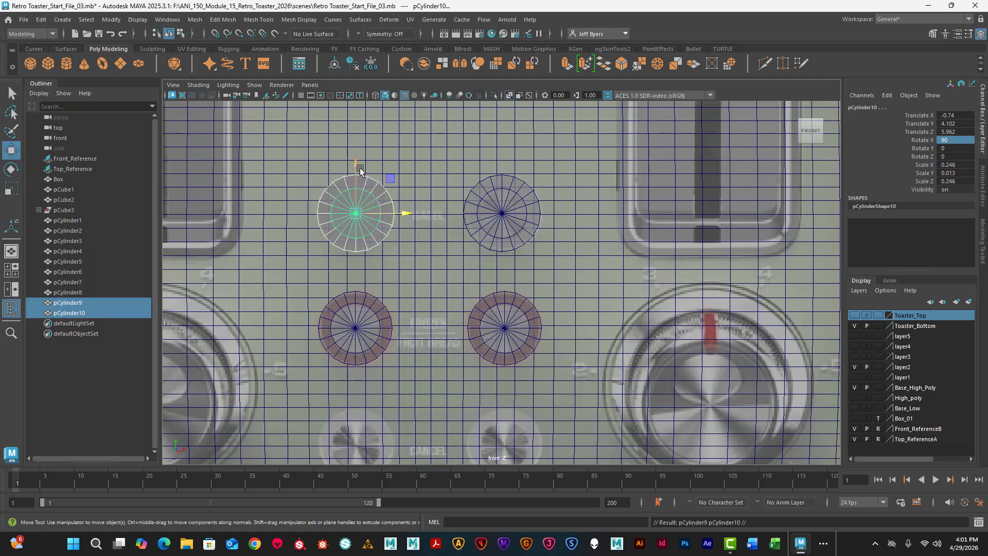
drag(356, 171, 356, 356)
alt+middle_drag(423, 267, 437, 138)
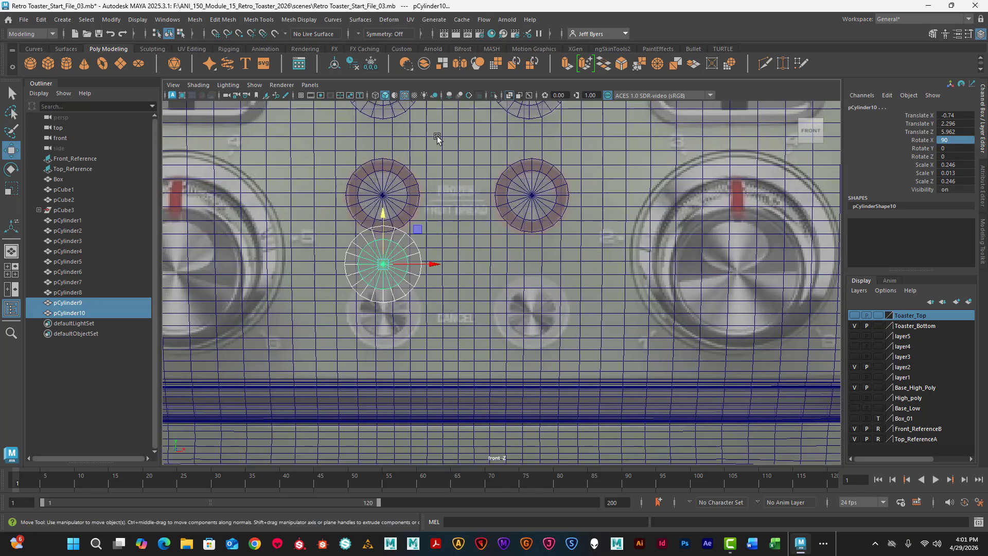
drag(389, 203, 400, 260)
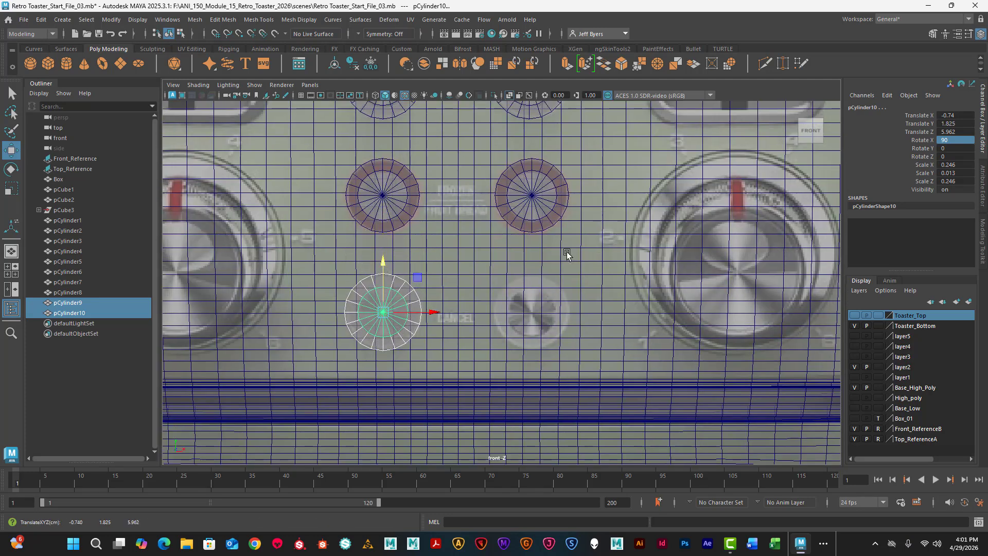
- Duplicate both discs of the right Bagel button and move the copy down onto the right Cancel button at about Y 1.815
alt+middle_drag(587, 180, 518, 251)
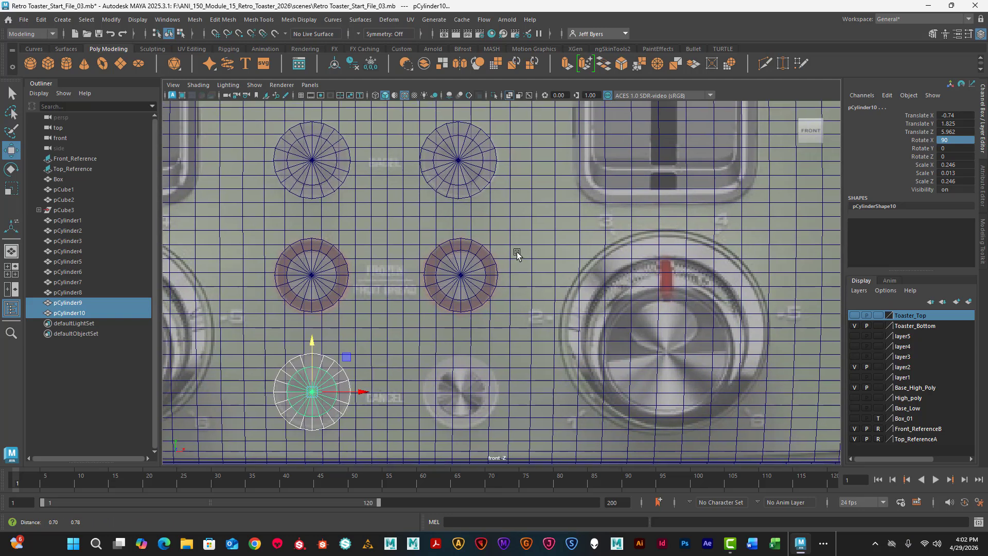
click(471, 181)
key(q)
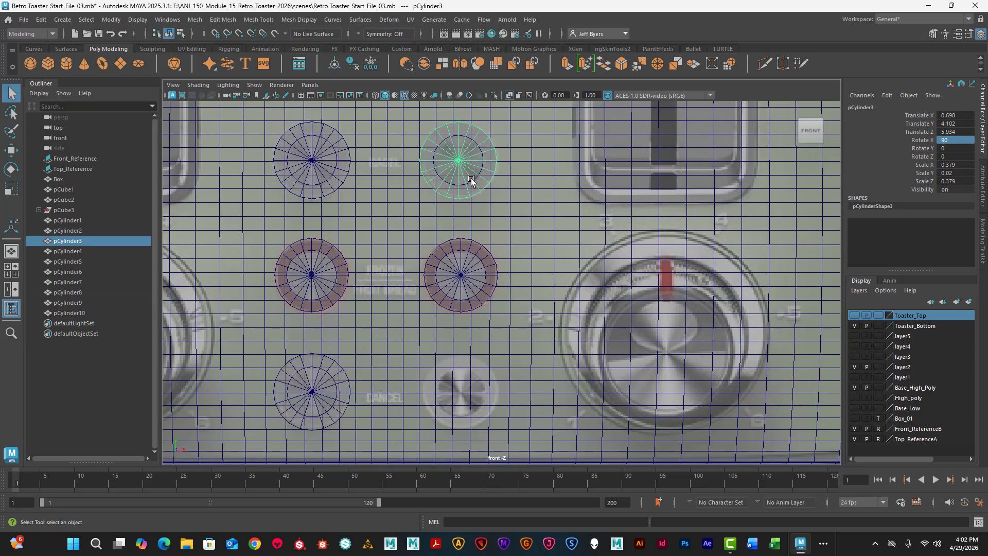
shift+click(474, 188)
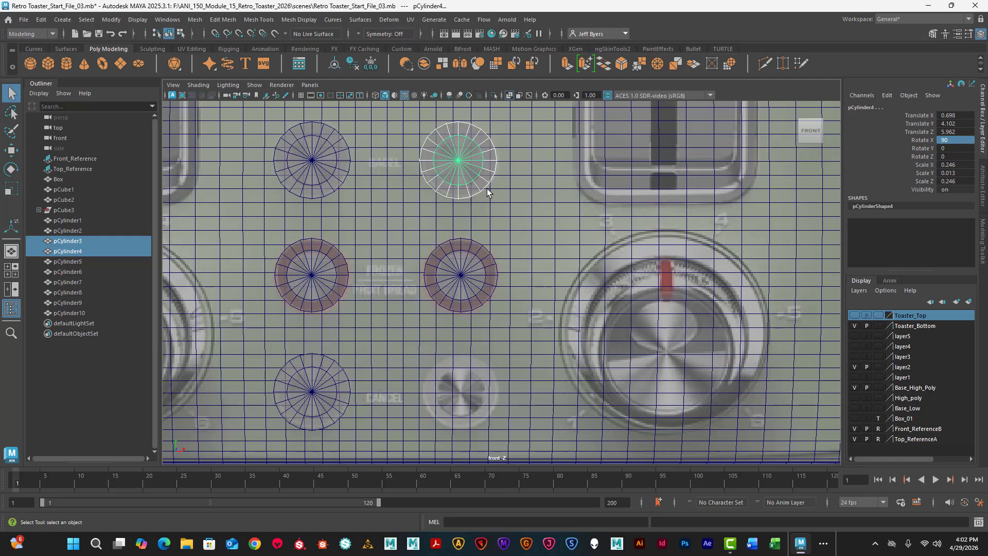
key(ctrl+d)
key(w)
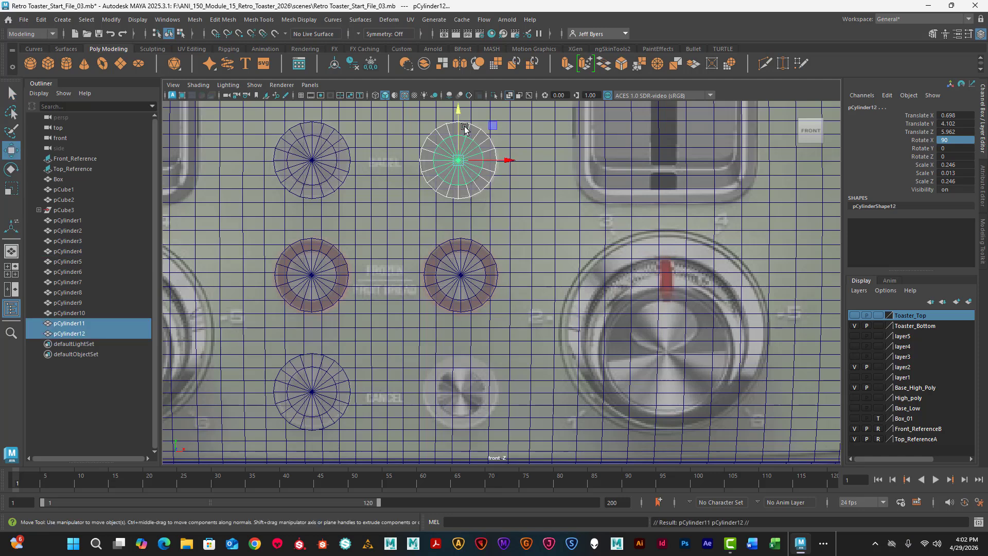
drag(464, 142, 481, 341)
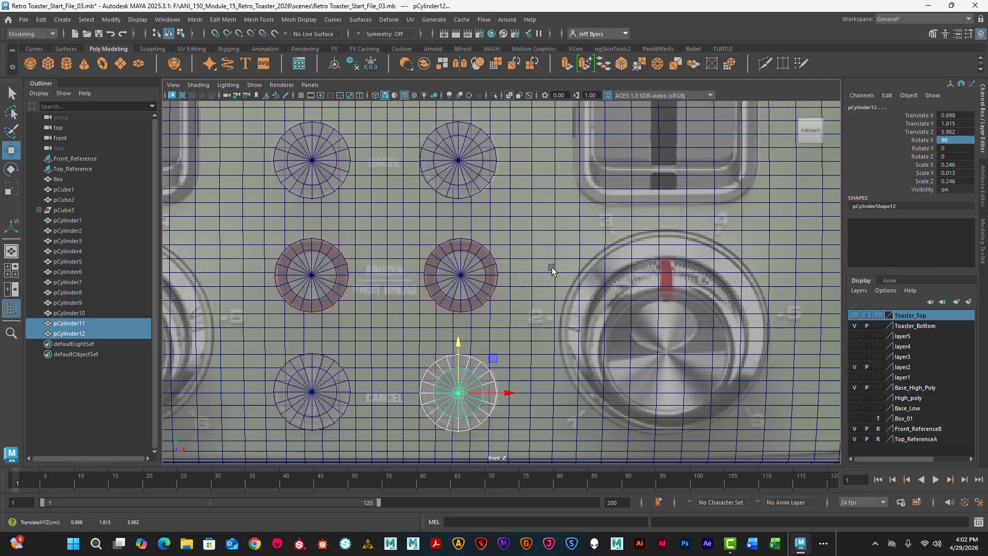
- Deselect the discs and inspect how all six buttons sit on the toaster body in the perspective view
key(space)
key(space)
scroll(586, 283, down, 4)
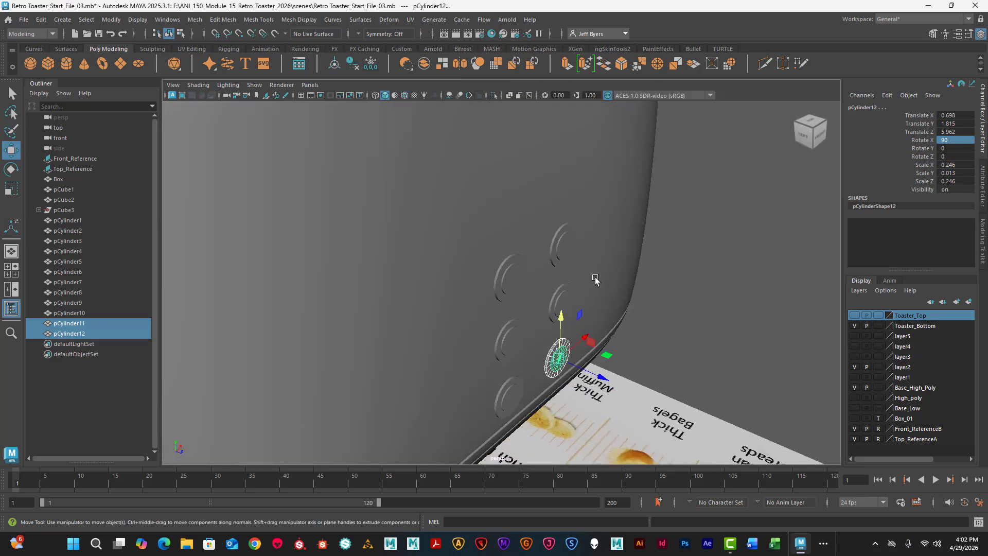
alt+drag(596, 279, 566, 259)
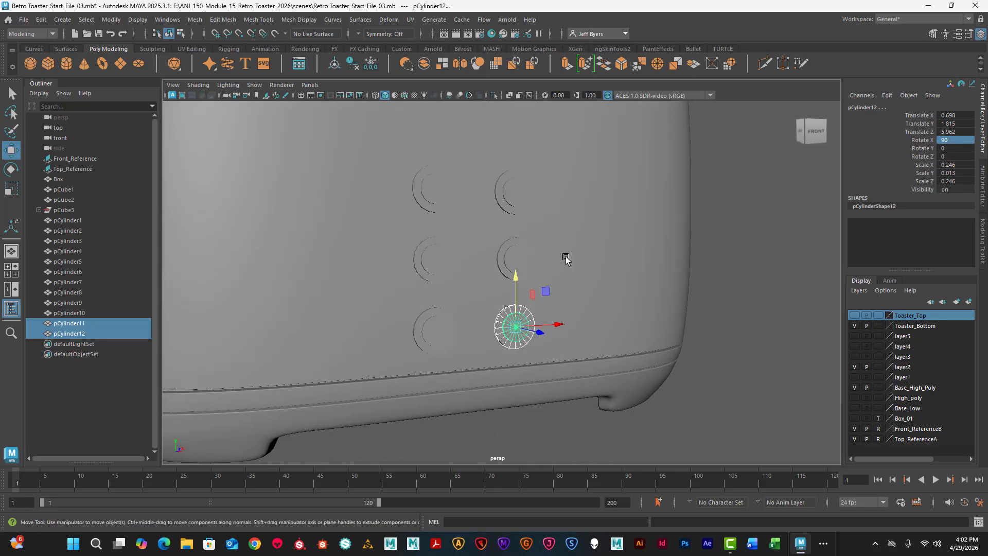
click(734, 319)
mouse_move(629, 315)
alt+mouse_down()
mouse_move(560, 311)
mouse_move(585, 307)
mouse_move(625, 325)
alt+mouse_up()
scroll(594, 315, down, 4)
alt+drag(575, 299, 576, 294)
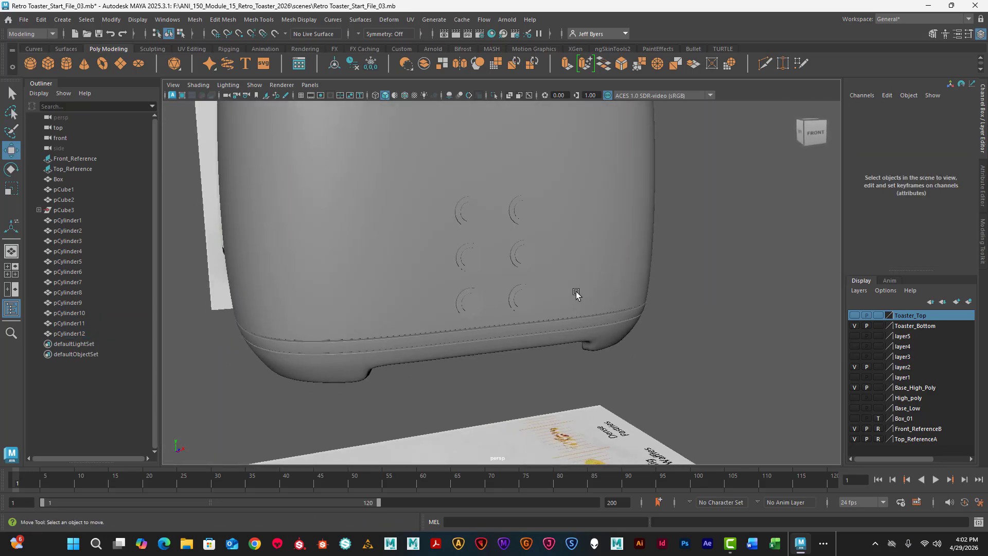
- Examine the left browning dial on the reference image in the front and perspective views
key(space)
key(space)
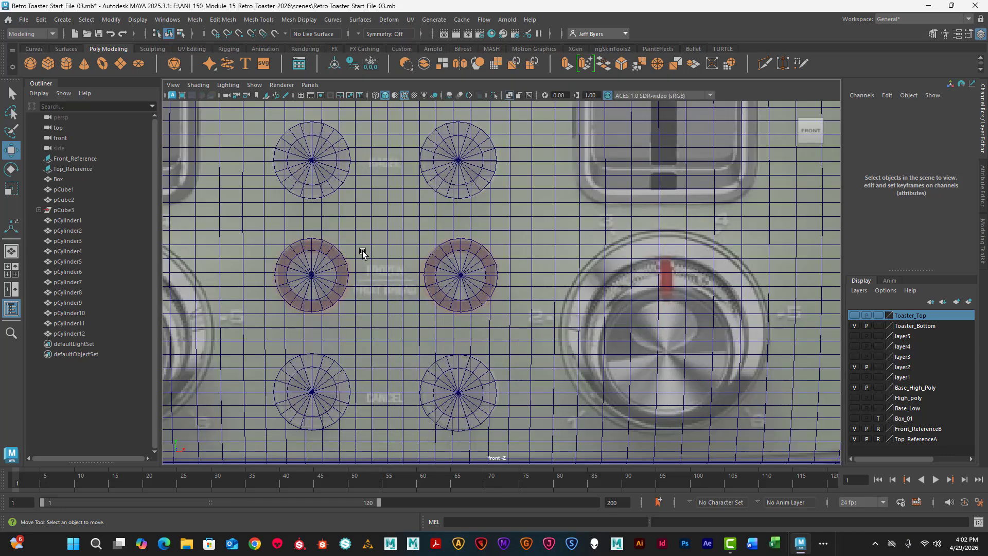
alt+middle_drag(362, 251, 432, 247)
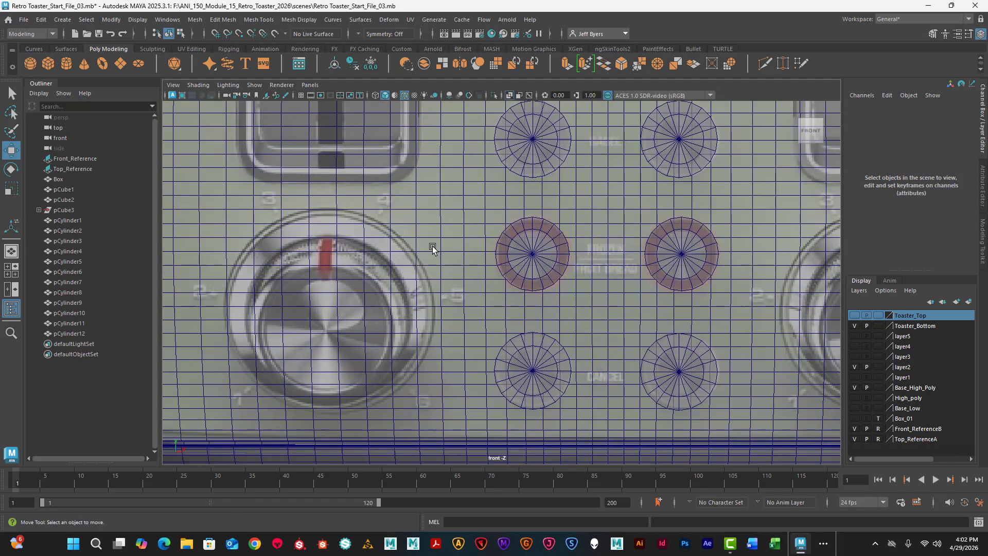
key(space)
key(space)
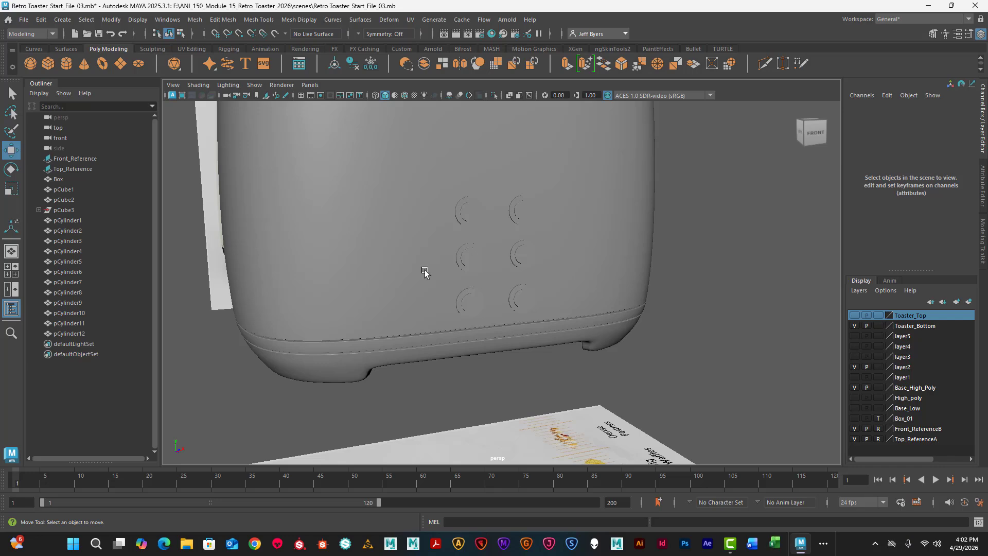
alt+drag(425, 272, 445, 262)
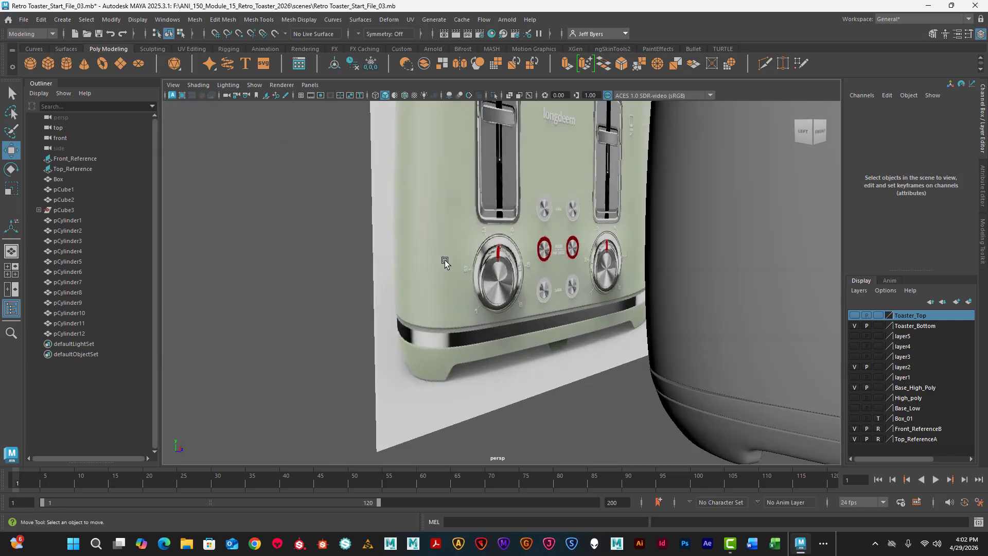
scroll(446, 263, up, 10)
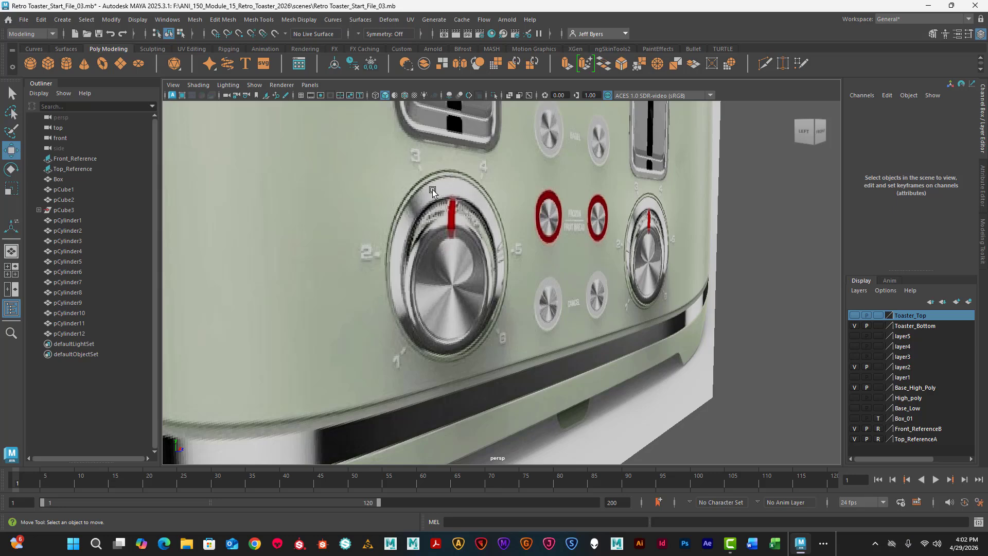
- Hide the Toaster_Bottom layer in the front view and create a polygon pipe
key(space)
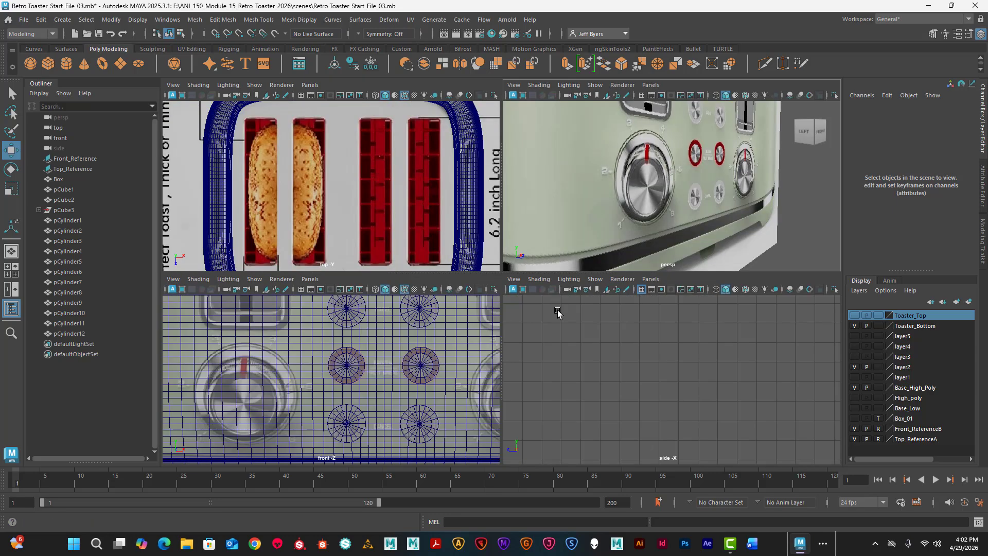
key(space)
scroll(474, 287, down, 2)
scroll(479, 282, down, 3)
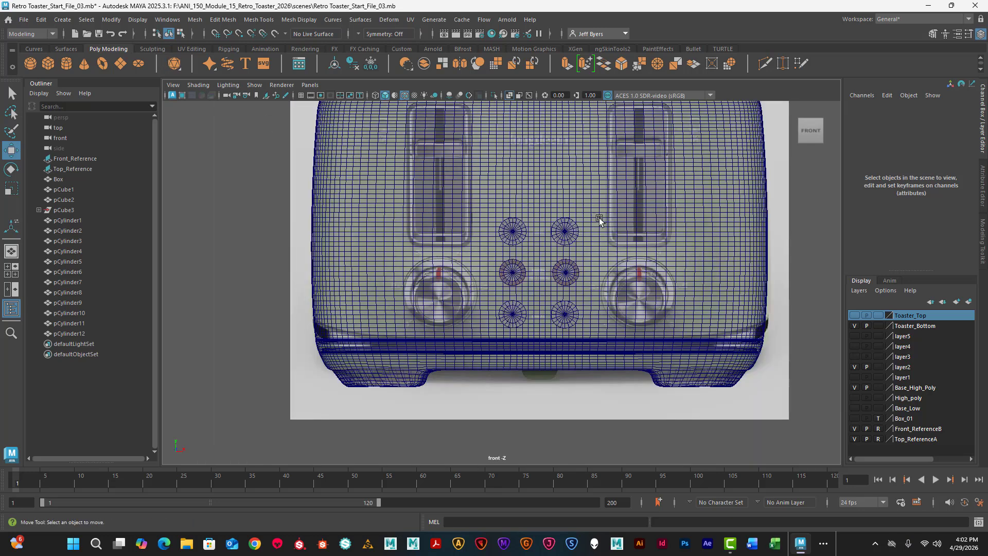
click(855, 325)
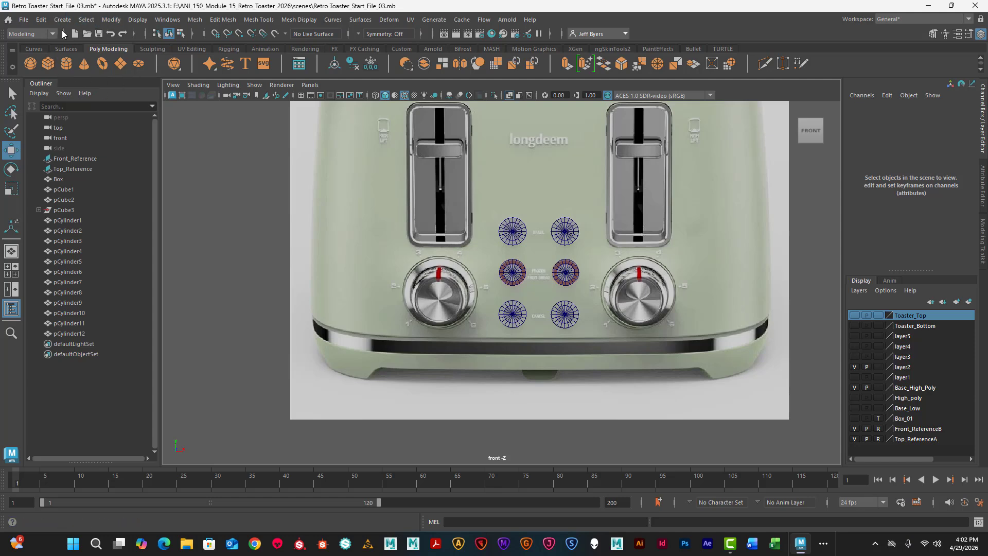
click(61, 21)
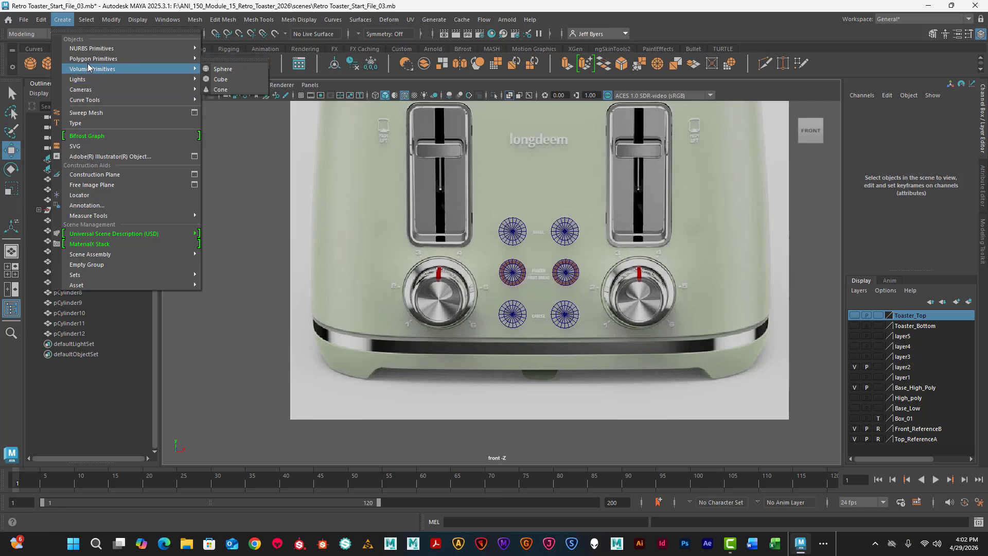
mouse_move(162, 58)
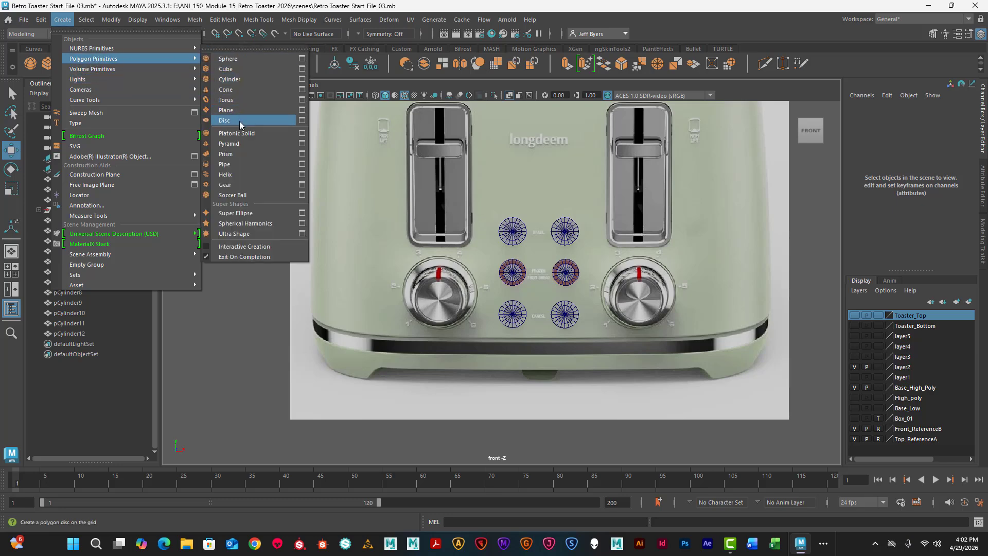
click(252, 165)
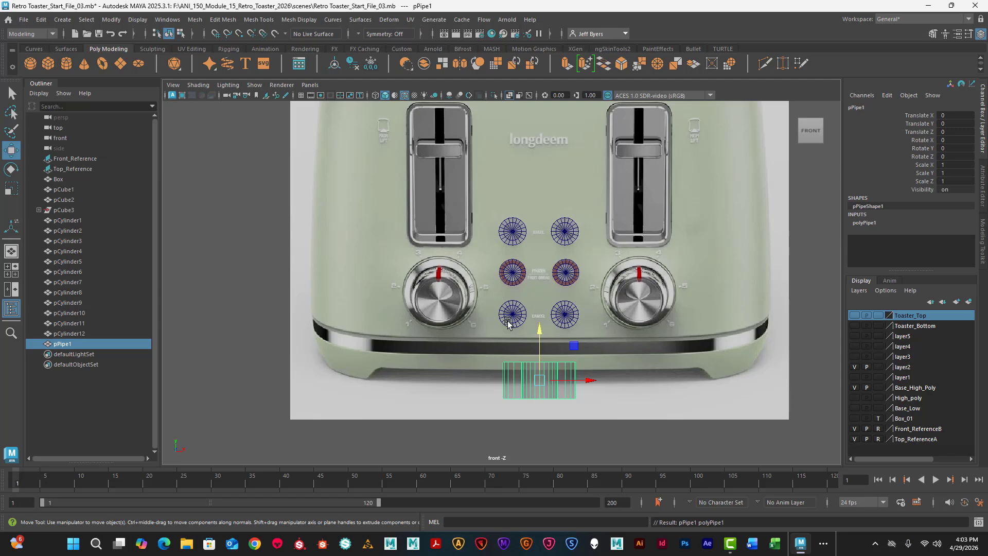
- Rotate the new pipe to exactly 90 degrees about X so its opening faces the front view
key(e)
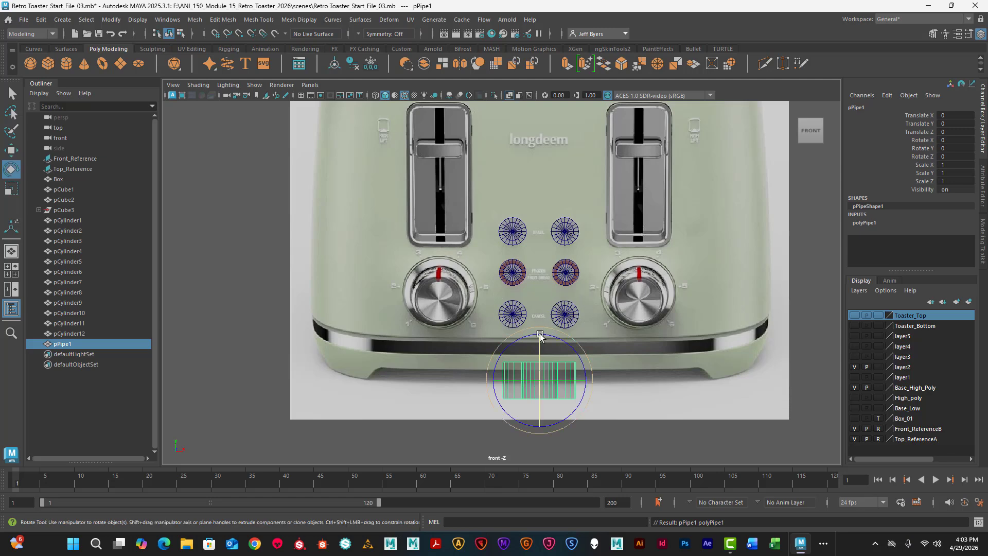
drag(540, 336, 537, 376)
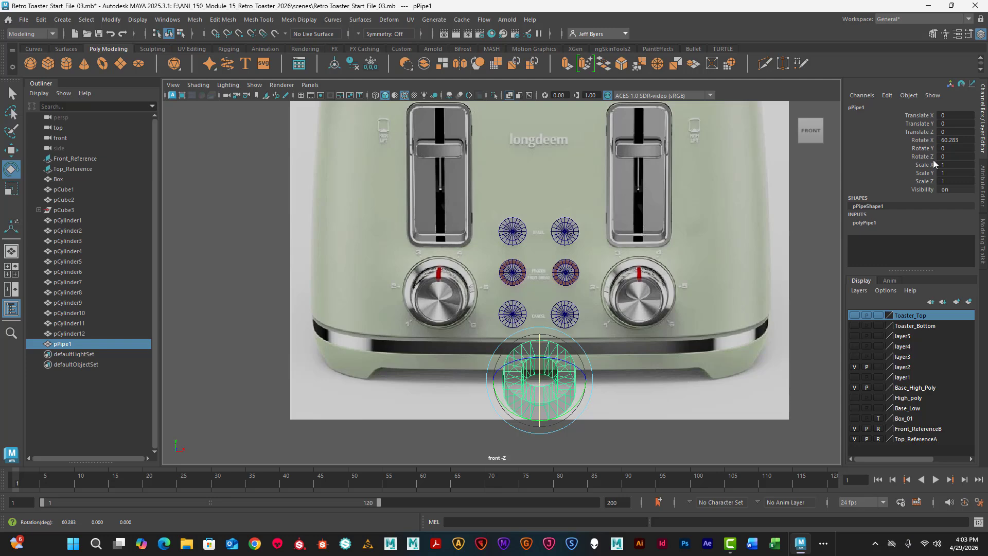
double_click(955, 142)
text(90)
key(Return)
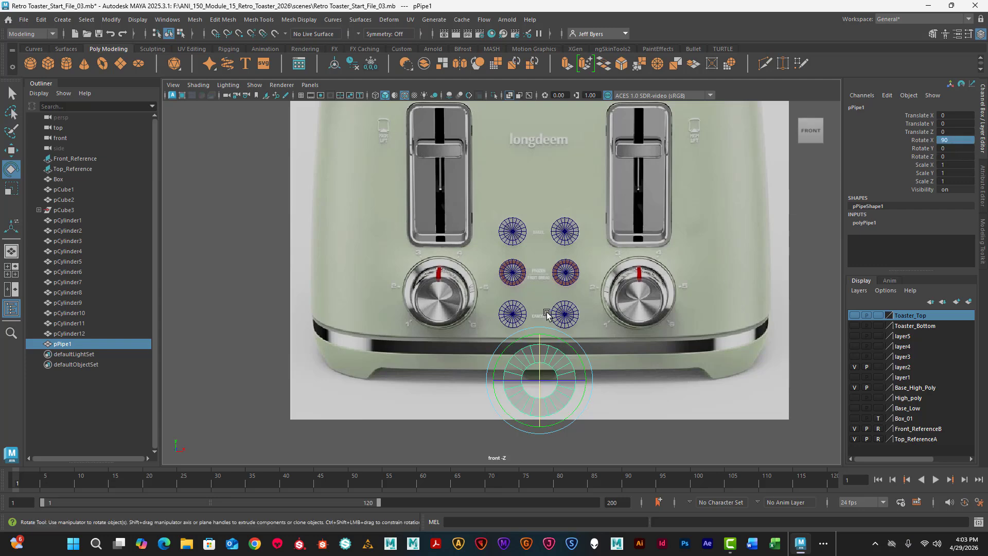
- Move the pipe onto the left browning dial in the front view, at about X -2.735 and Y 2.407
key(w)
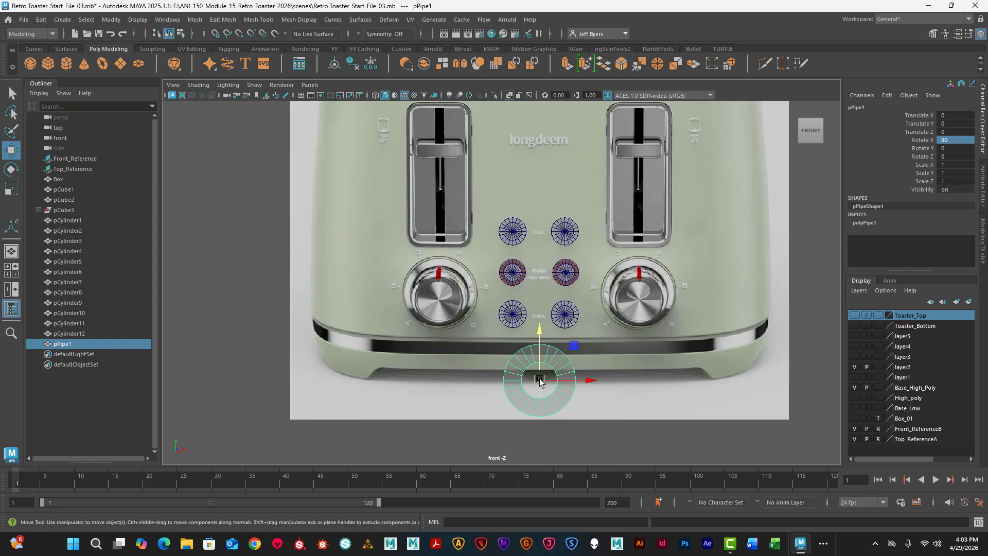
drag(540, 380, 436, 291)
scroll(438, 294, up, 5)
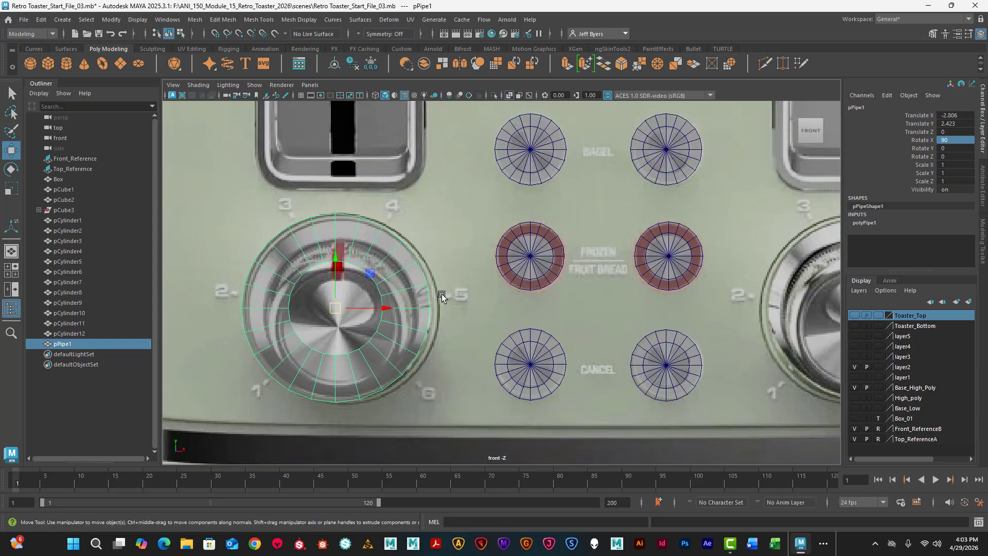
drag(332, 308, 341, 310)
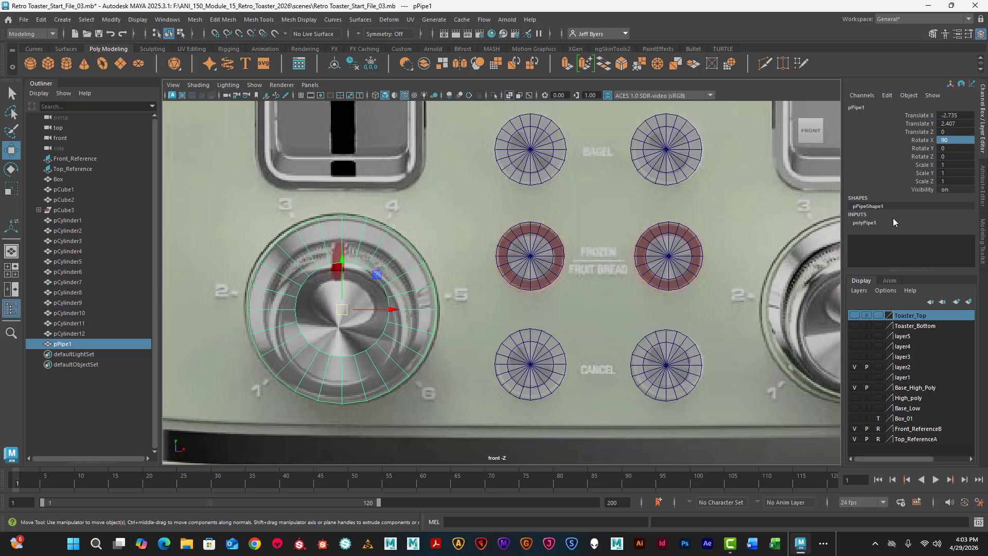
- Set the pipe's thickness to 0.2 to match the dial's outer ring
click(869, 225)
scroll(929, 248, down, 1)
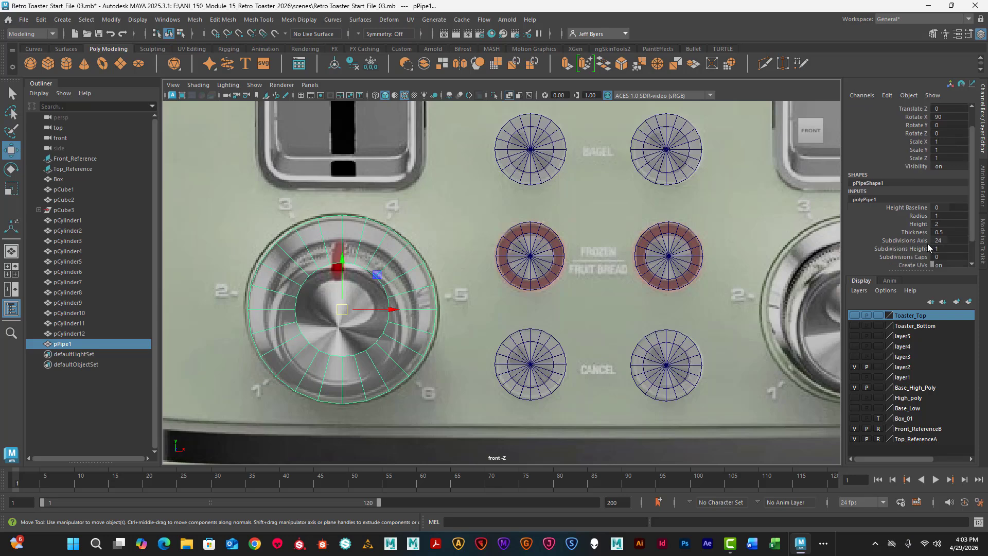
click(919, 216)
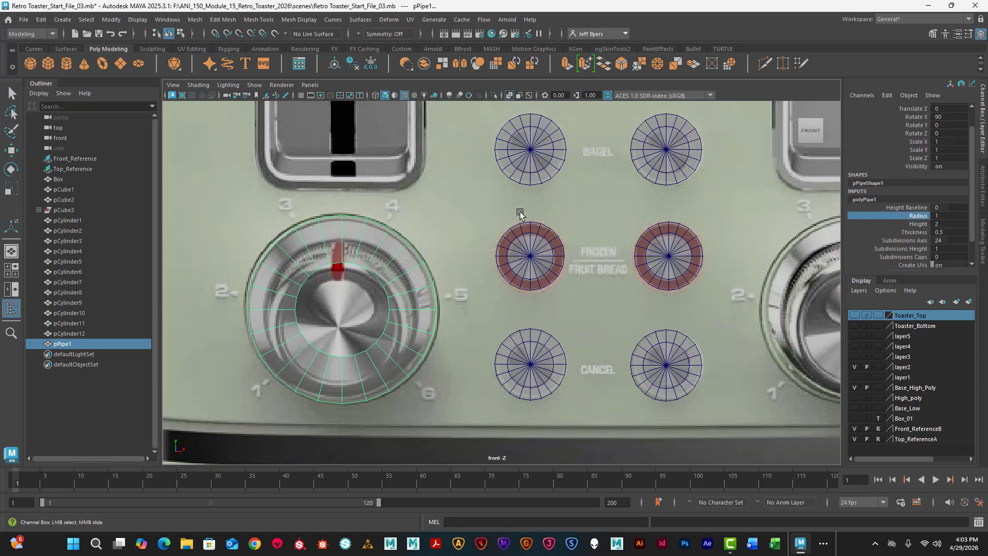
middle_drag(448, 211, 446, 212)
click(919, 234)
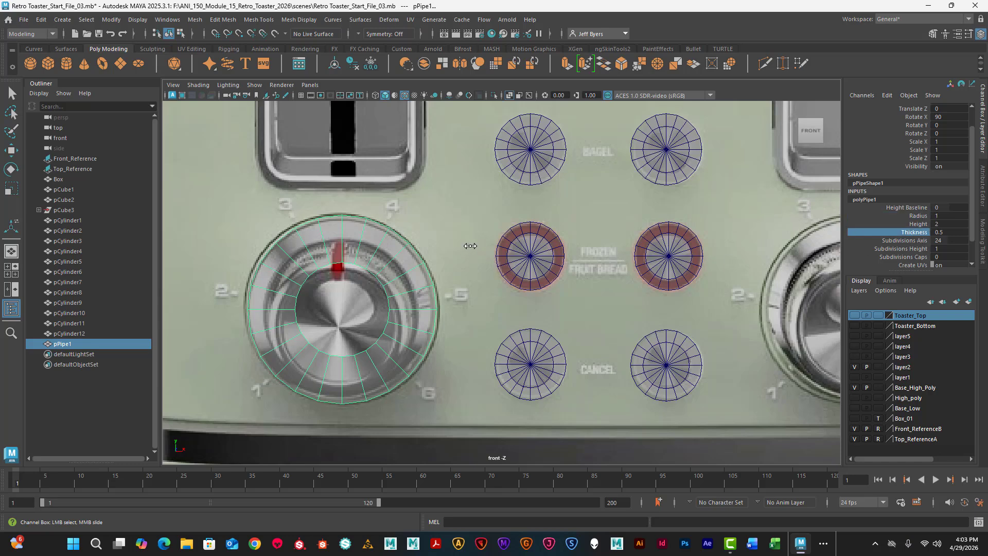
middle_drag(470, 246, 468, 245)
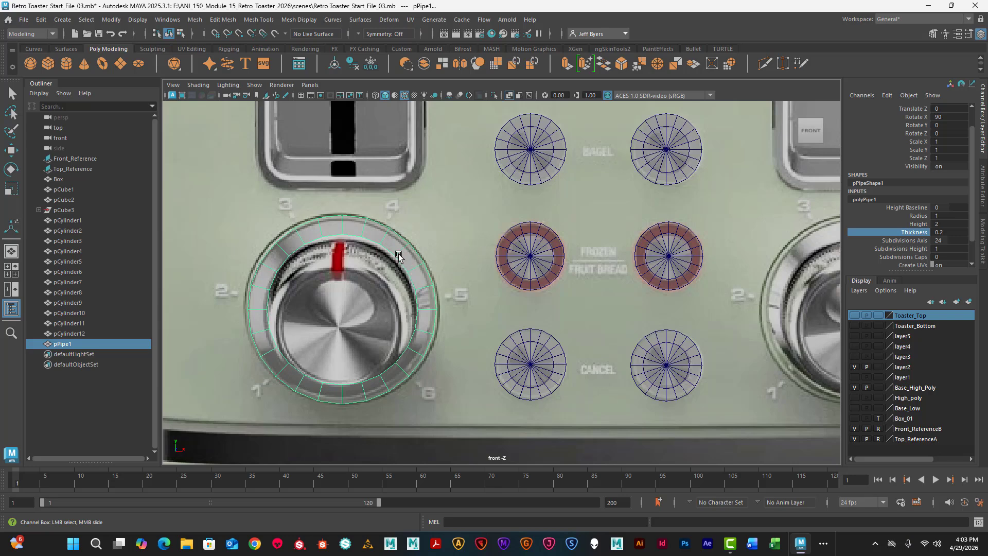
- Scale the pipe uniformly to about 1.033 to fit the outer edge of the left dial
key(r)
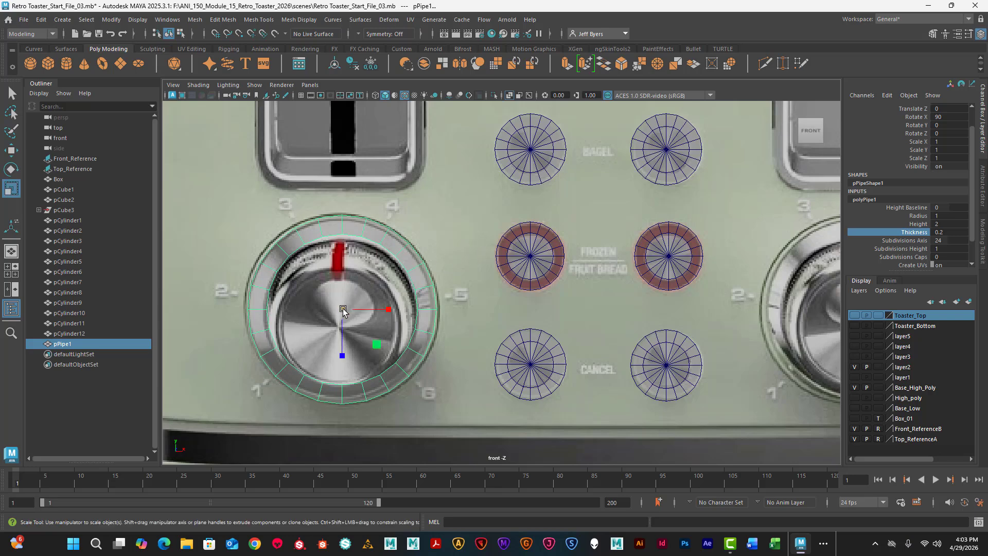
drag(341, 310, 355, 313)
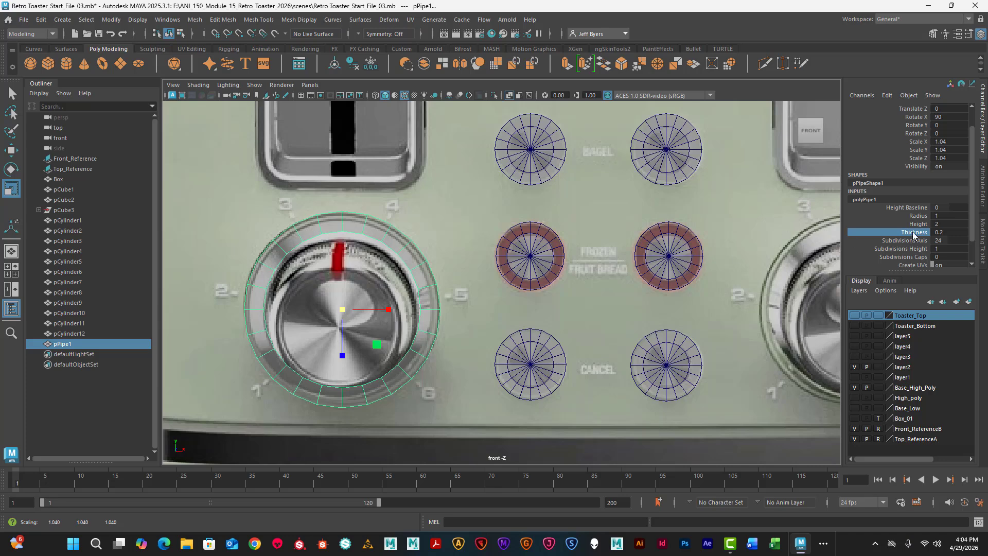
middle_drag(428, 305, 428, 305)
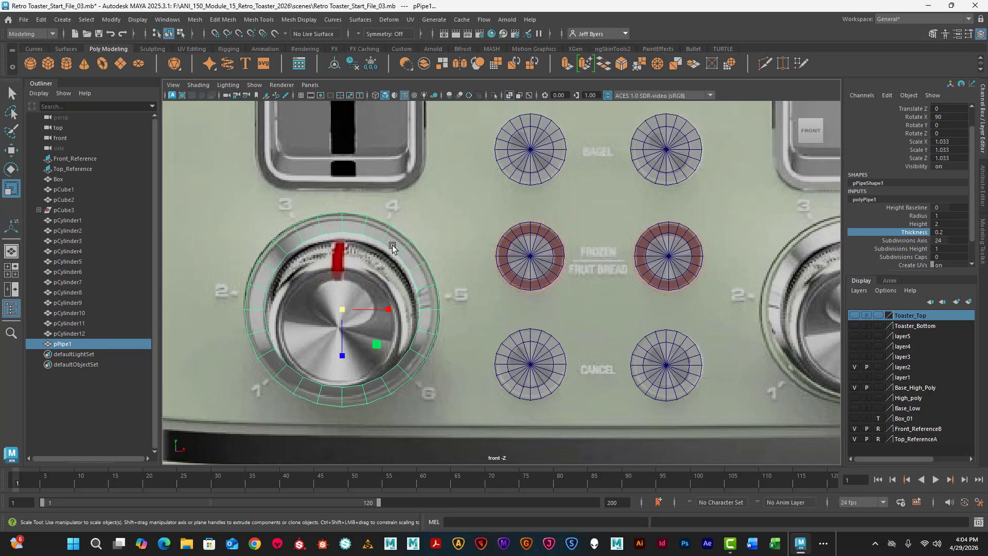
right_drag(394, 242, 394, 208)
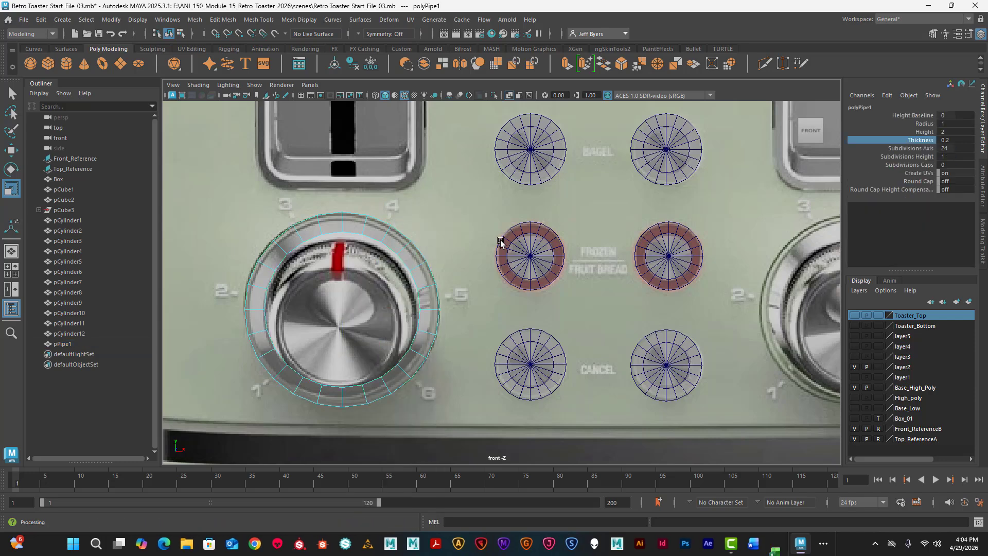
- Move the pipe forward to the toaster's front face at about Z 6.201, with the Toaster_Bottom layer shown again
key(space)
key(space)
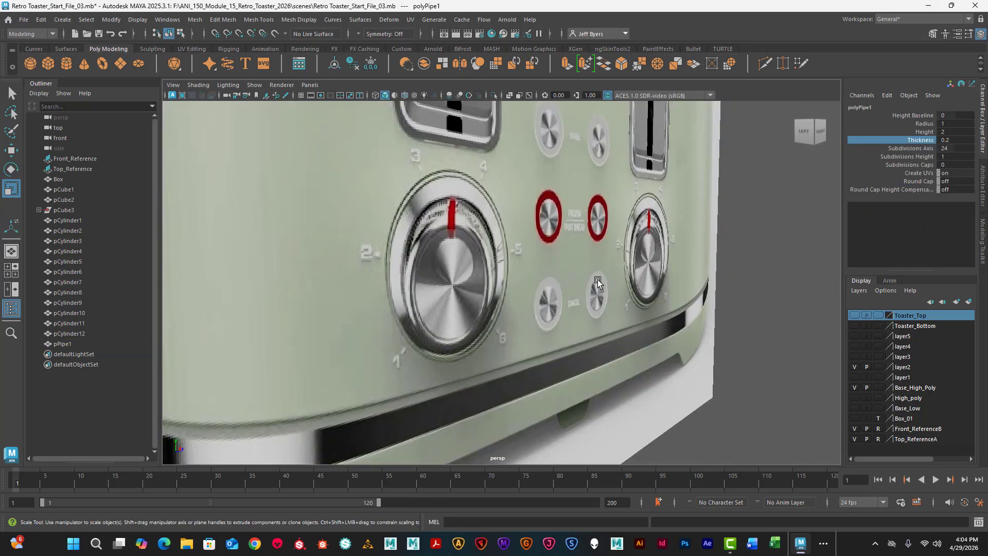
scroll(598, 279, down, 10)
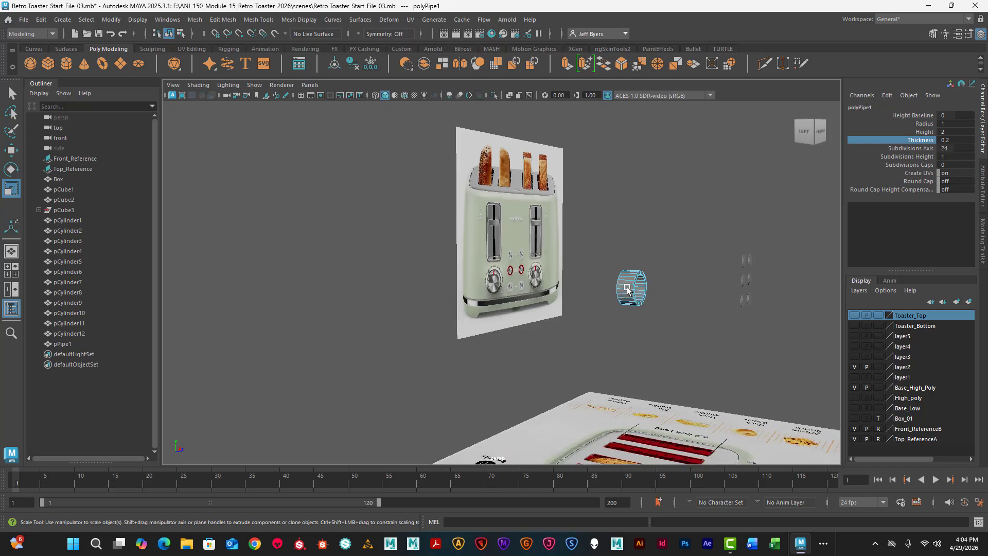
scroll(627, 290, up, 10)
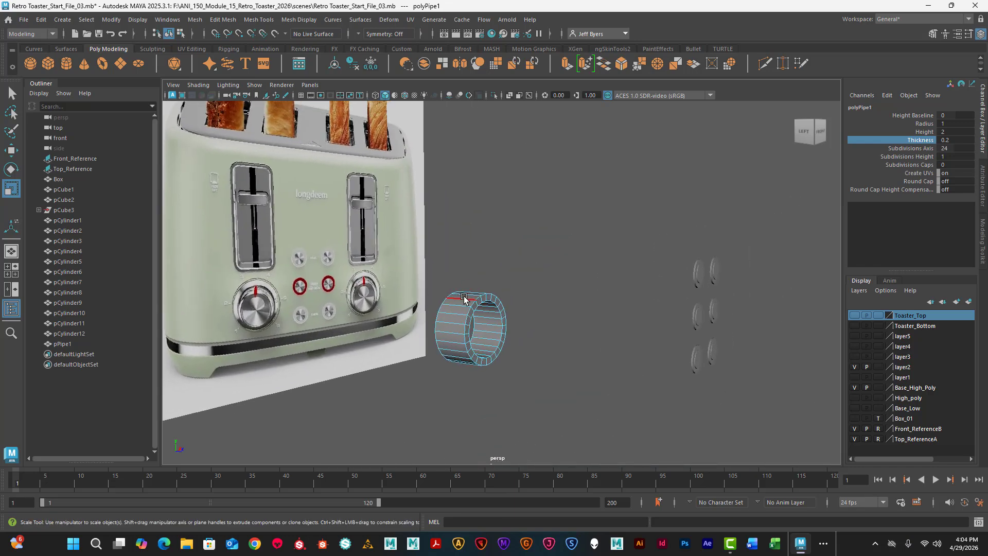
mouse_move(465, 298)
right_down()
mouse_move(461, 311)
mouse_move(463, 299)
right_up()
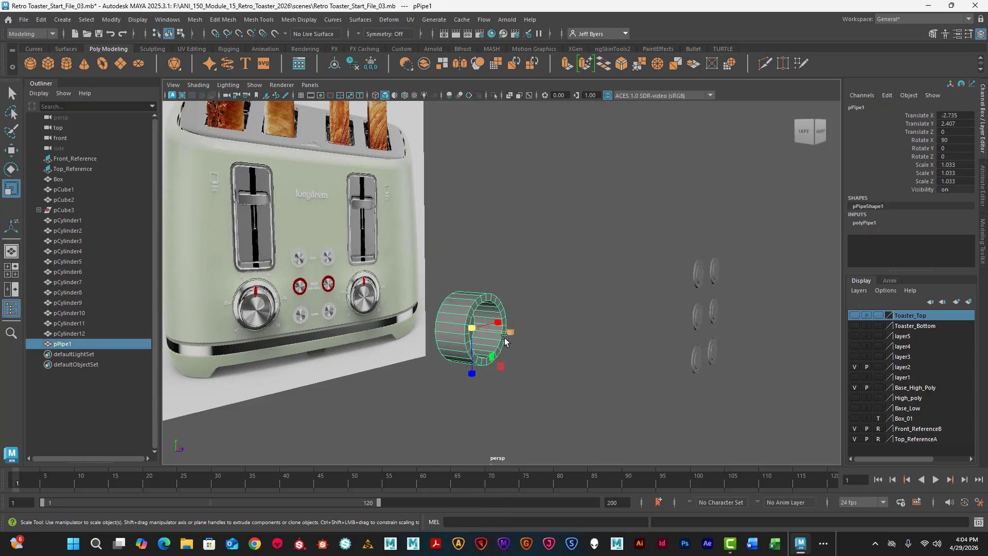
key(w)
drag(509, 332, 770, 393)
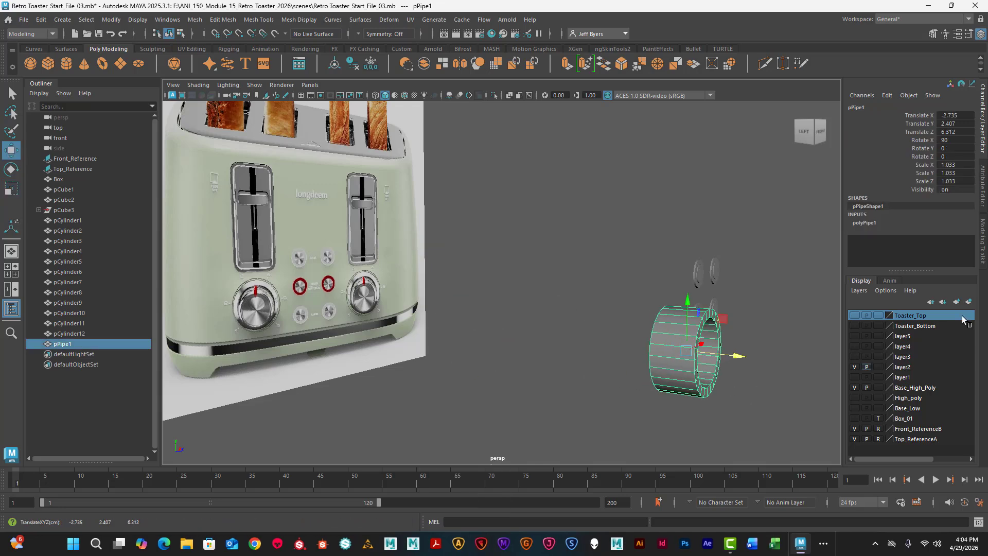
click(854, 325)
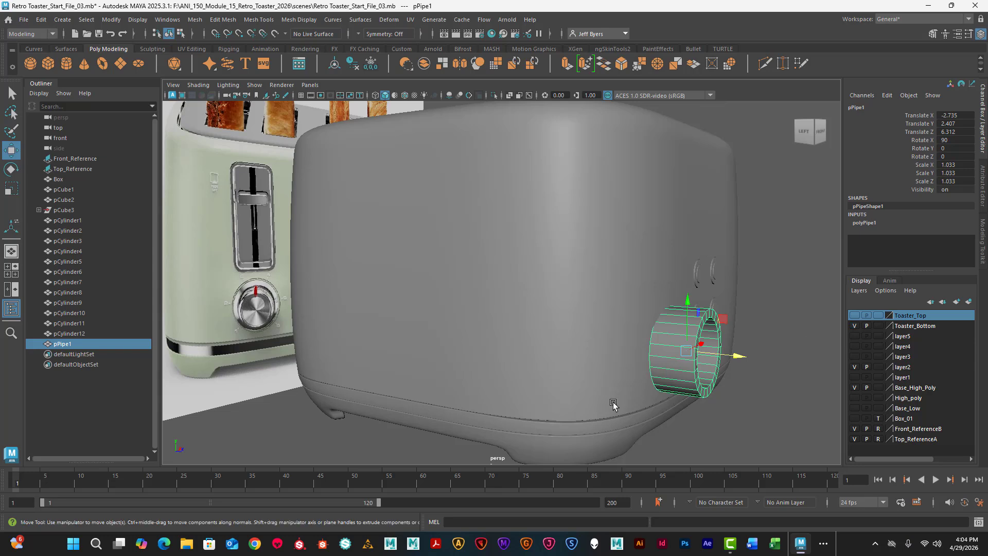
drag(745, 363, 735, 359)
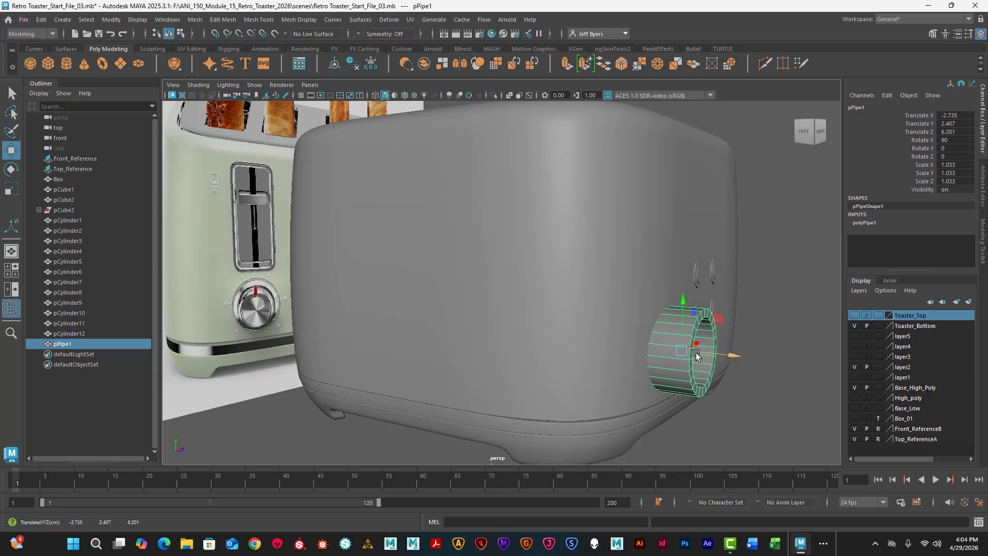
- Flatten the pipe's depth to a Scale Y of about 0.193, making a thin ring on the toaster's front
key(e)
key(r)
drag(729, 353, 694, 355)
scroll(650, 368, up, 4)
alt+middle_drag(655, 363, 455, 321)
scroll(458, 322, up, 3)
key(super)
key(super)
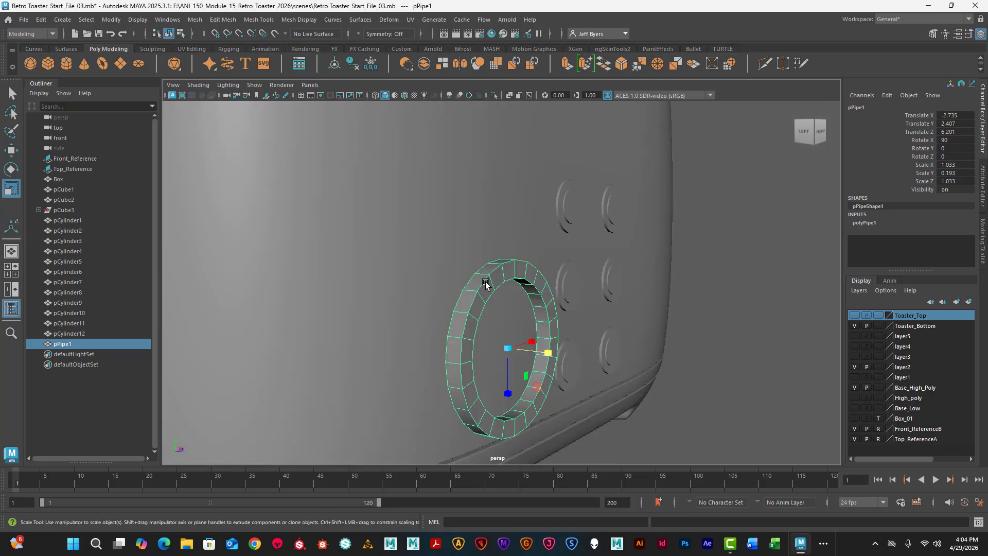
- Select the ring's rear outer edge loop and scale it up slightly to flare the base against the toaster body
right_drag(475, 282, 470, 213)
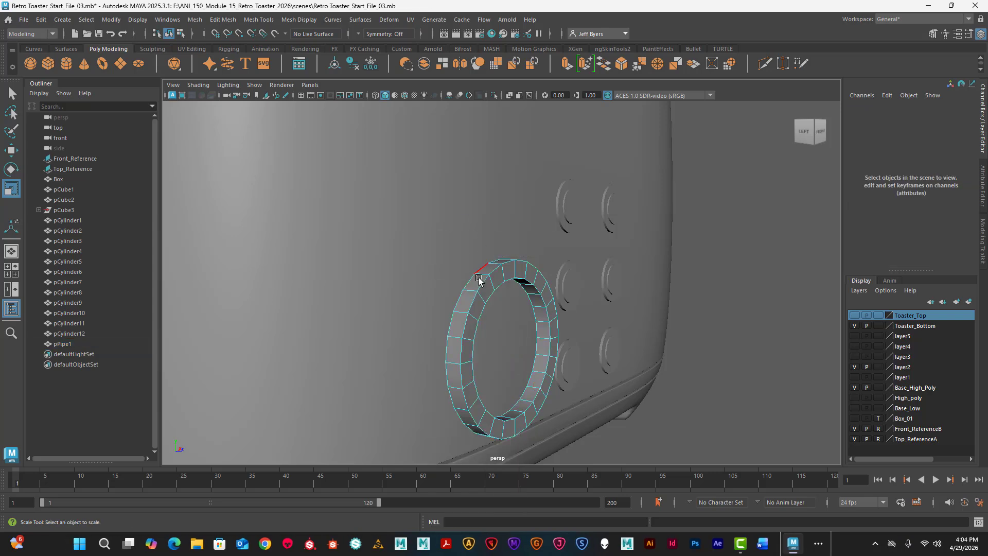
click(471, 286)
double_click(471, 286)
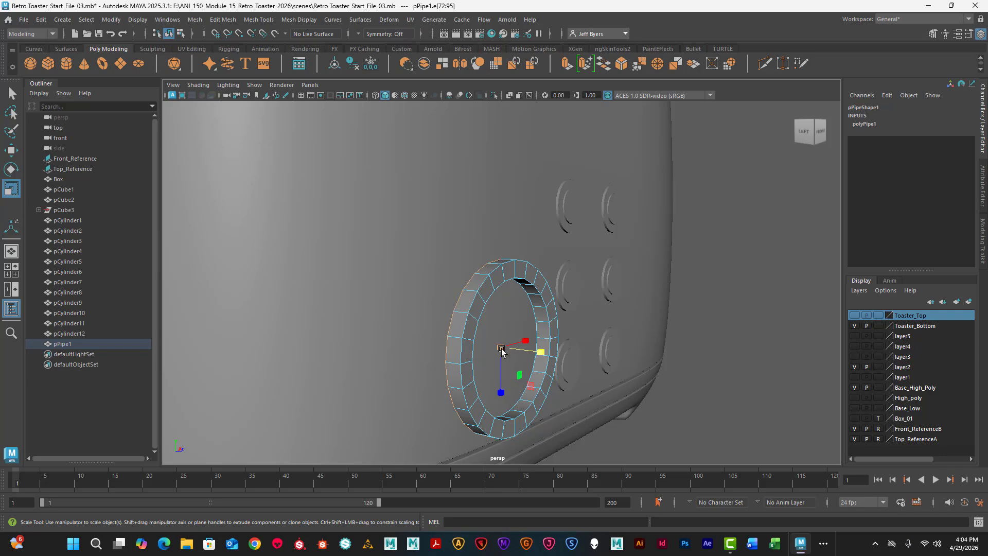
mouse_move(501, 349)
mouse_down()
mouse_move(483, 343)
mouse_move(514, 354)
mouse_up()
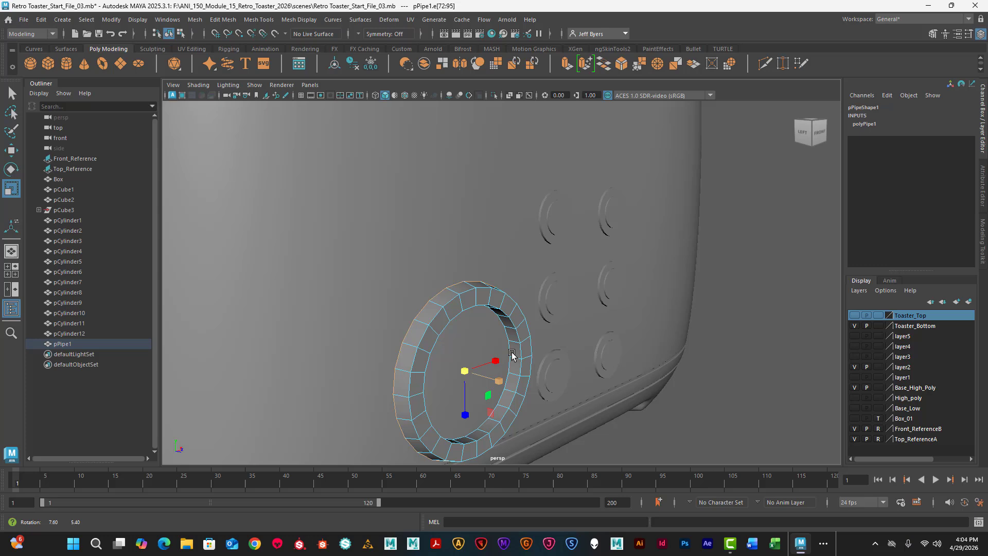
- Select the ring's front outer edge loop and scale it inward slightly to taper the ring's side
double_click(447, 303)
drag(479, 375, 474, 372)
alt+drag(504, 362, 387, 305)
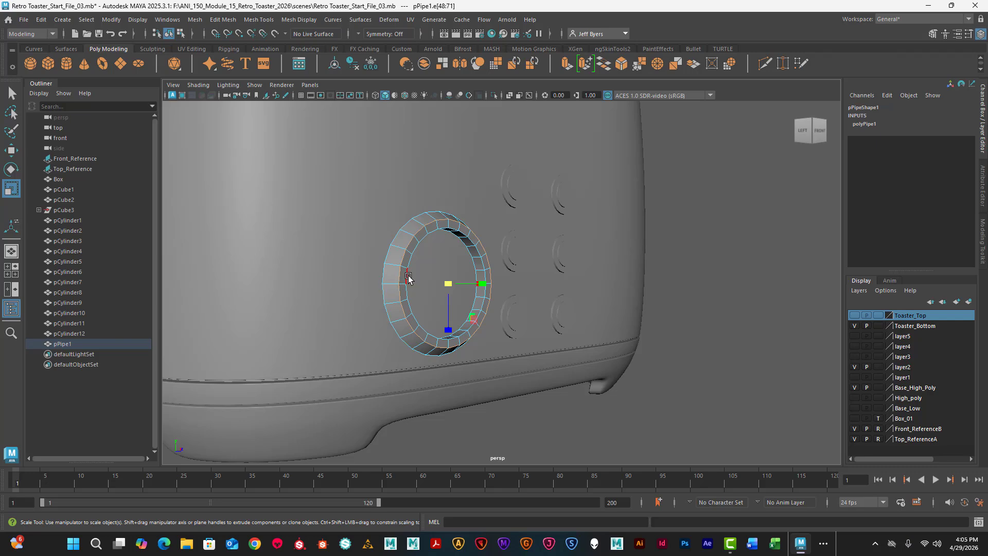
- Return to object mode, deselect the ring and compare its tapered shape with the dial in the perspective and front views
right_drag(408, 278, 400, 299)
click(453, 279)
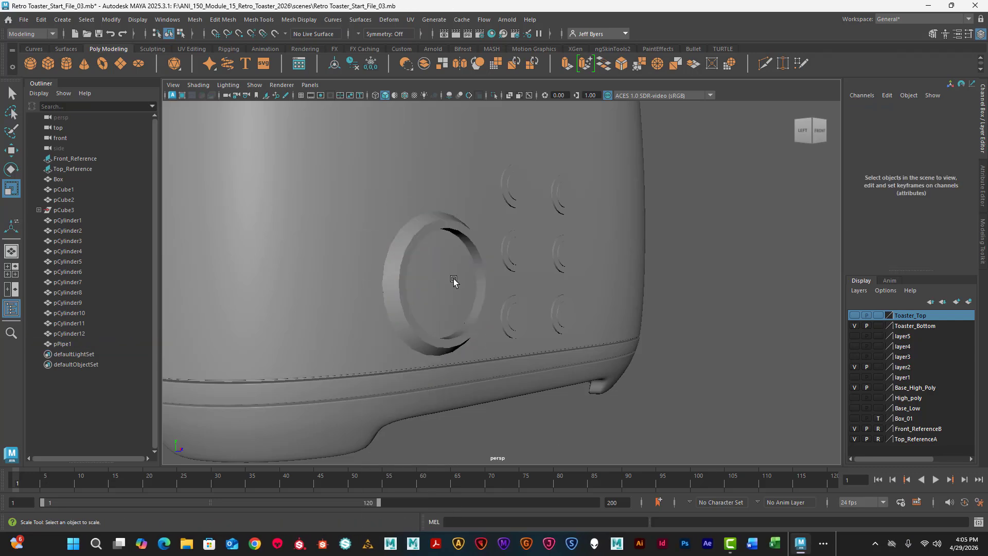
alt+drag(453, 279, 387, 283)
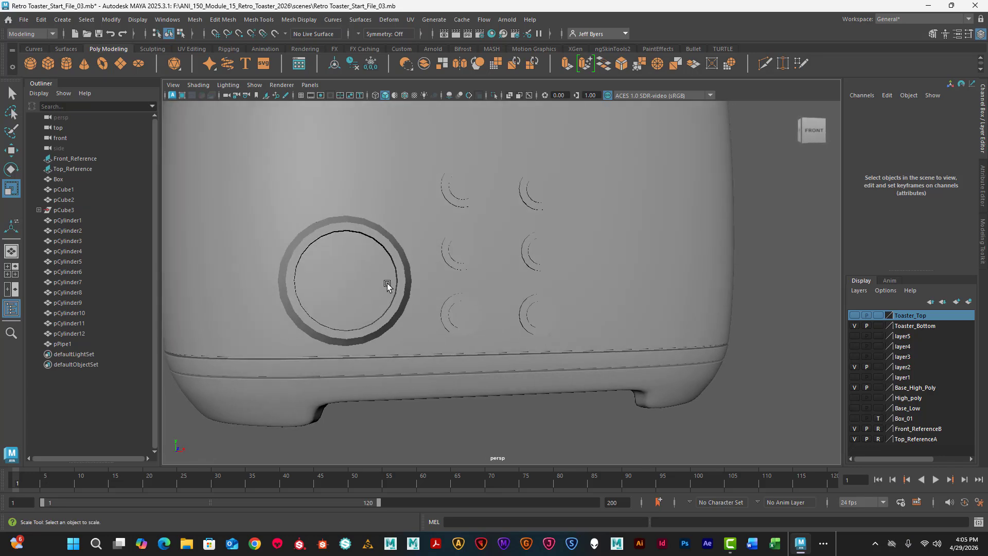
key(space)
- Create a polygon cylinder and move it in front of the toaster to a Translate Z of about 7.083
key(space)
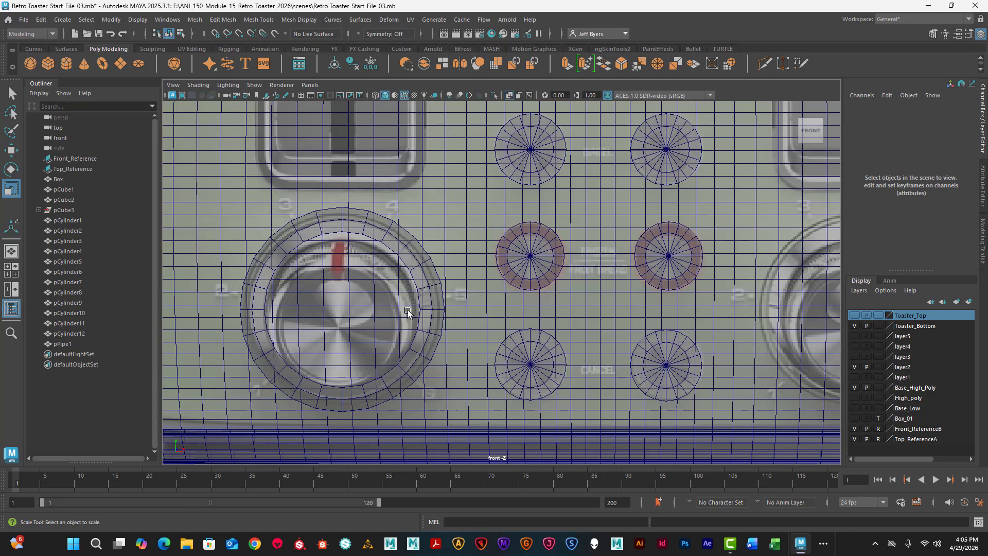
key(space)
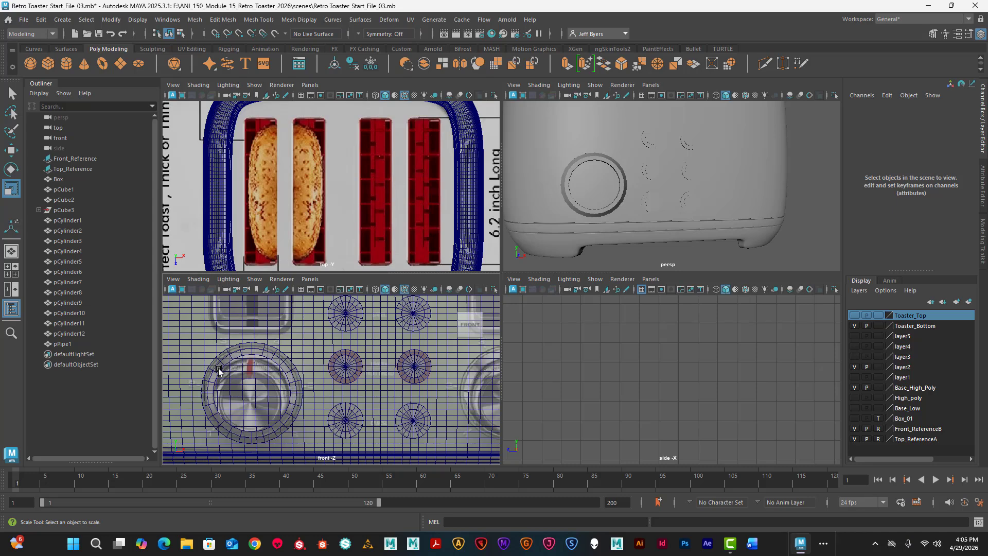
key(space)
alt+drag(469, 279, 361, 240)
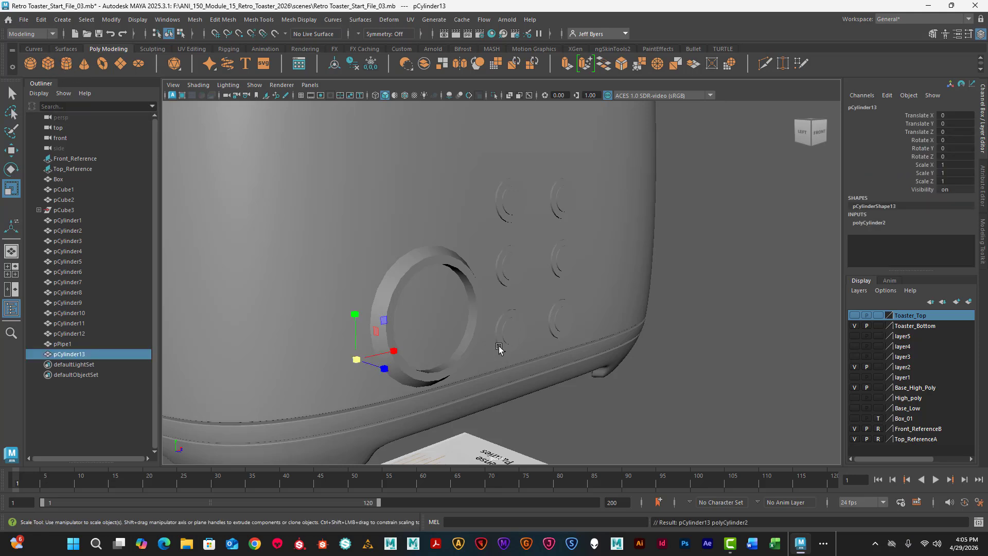
alt+right_drag(499, 349, 440, 350)
key(w)
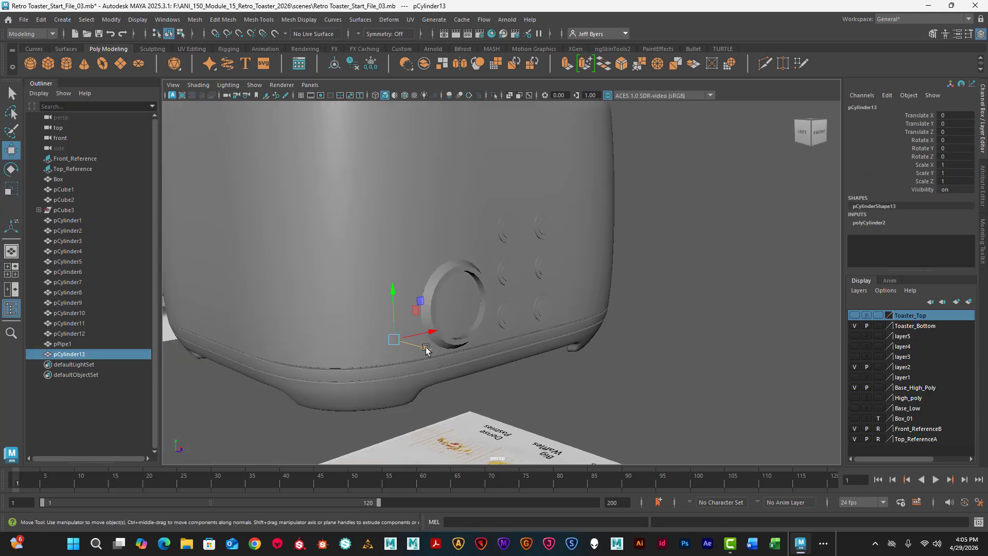
drag(426, 350, 605, 428)
- Rotate the new cylinder to a Rotate X of 90 so its cap faces forward
key(e)
double_click(950, 140)
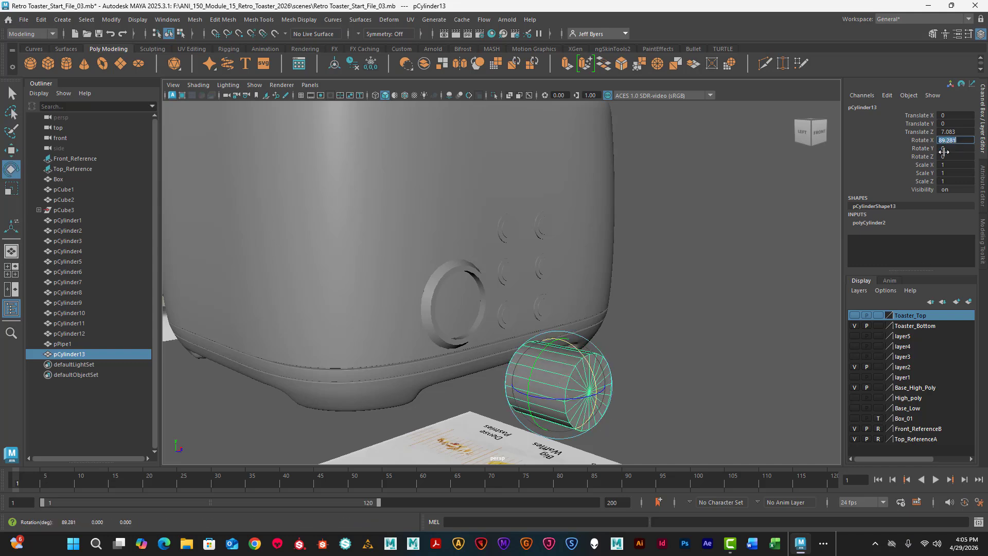
text(90)
key(Return)
- Set the cylinder's Subdivisions Caps to 2
alt+drag(628, 286, 556, 170)
click(879, 224)
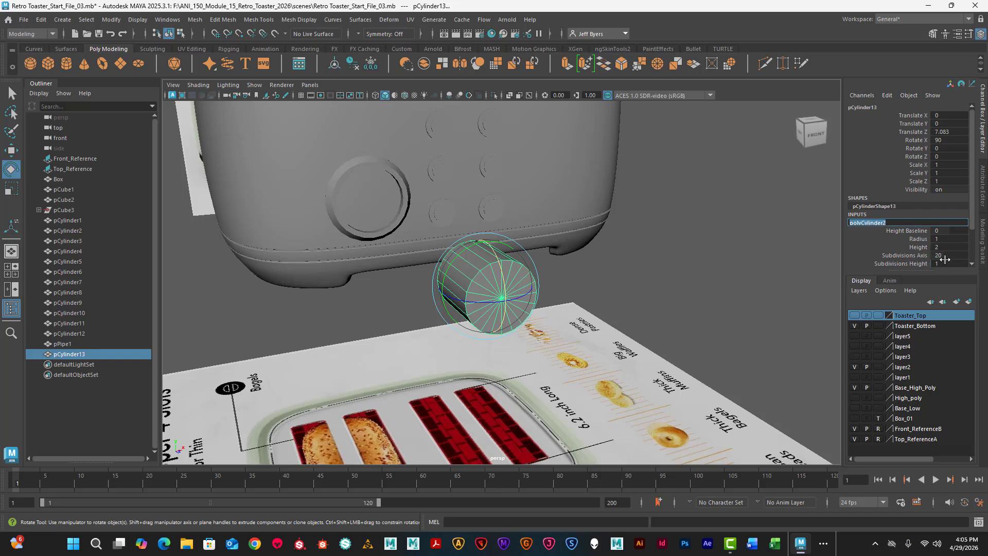
scroll(946, 257, down, 1)
double_click(945, 249)
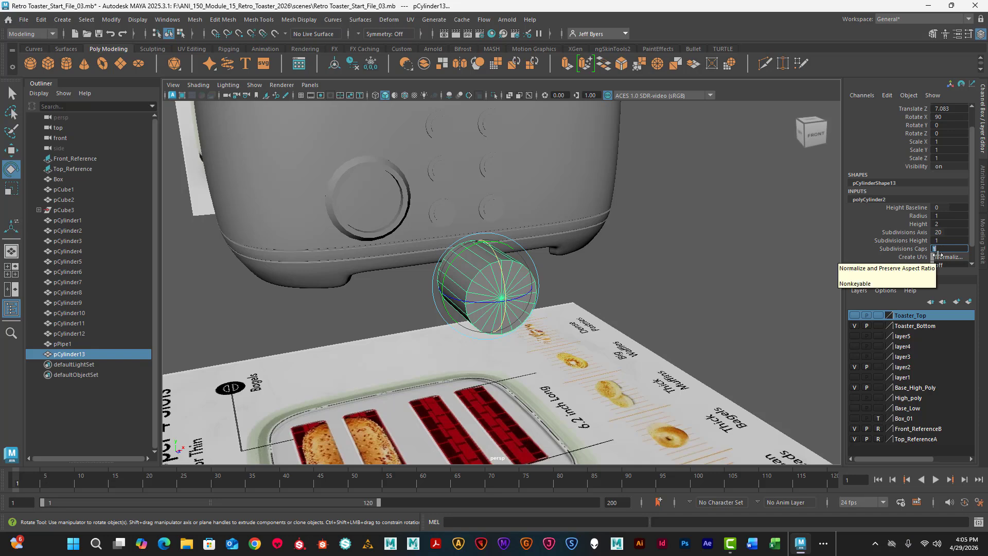
key(Return)
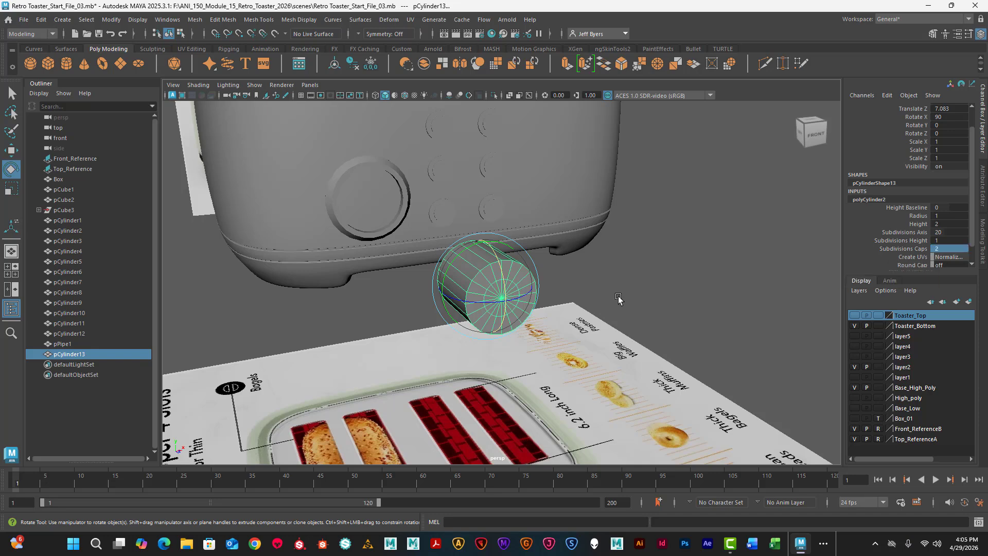
- Select the front cap's inner edge loop and scale it up by about 1.85, close to the cylinder's outer rim
scroll(556, 300, up, 2)
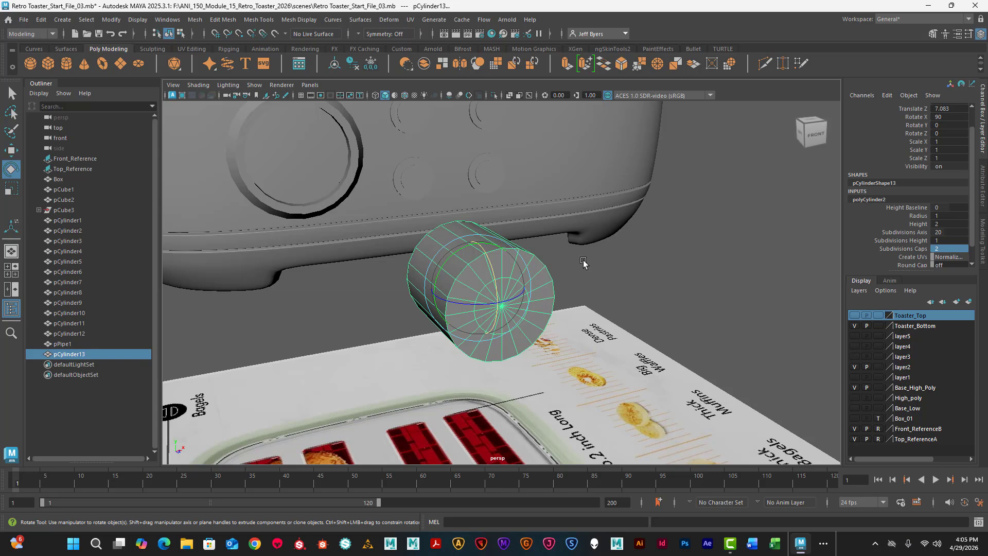
key(q)
scroll(536, 270, up, 2)
right_drag(529, 237, 530, 210)
double_click(524, 282)
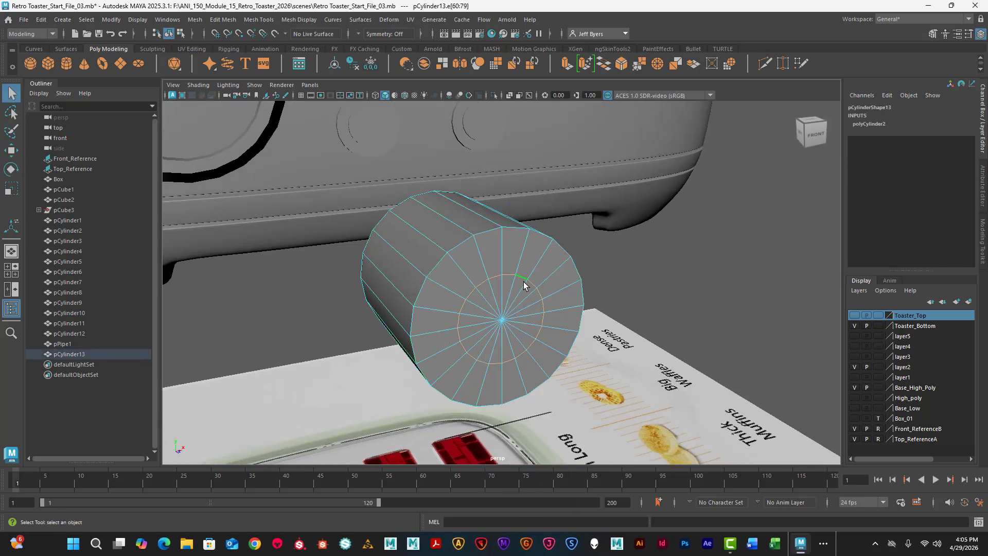
key(e)
key(r)
drag(508, 318, 561, 321)
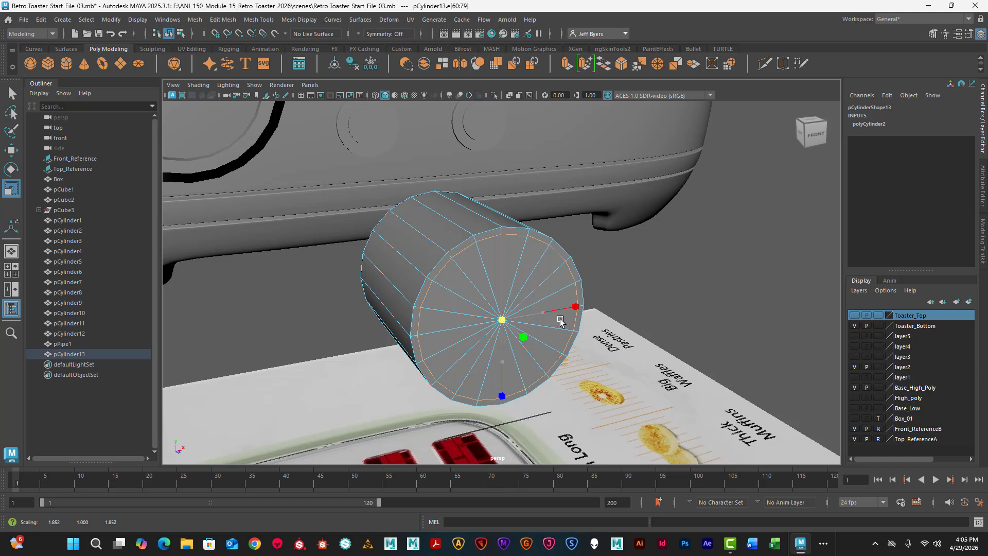
drag(560, 321, 558, 322)
- Paint-select the inner front cap faces, extrude them, push them into the cylinder and scale them down to form a tapered recess
right_drag(529, 237, 528, 271)
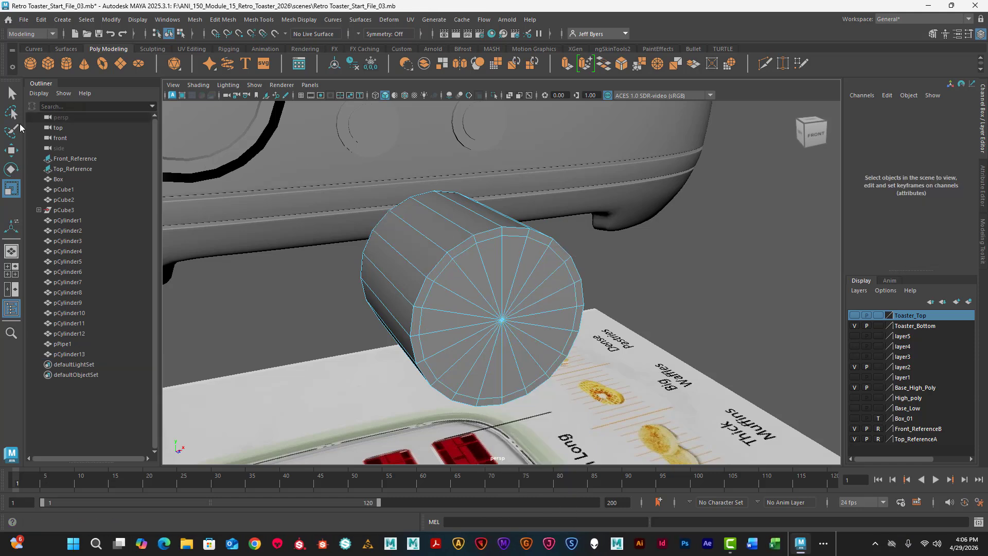
click(11, 131)
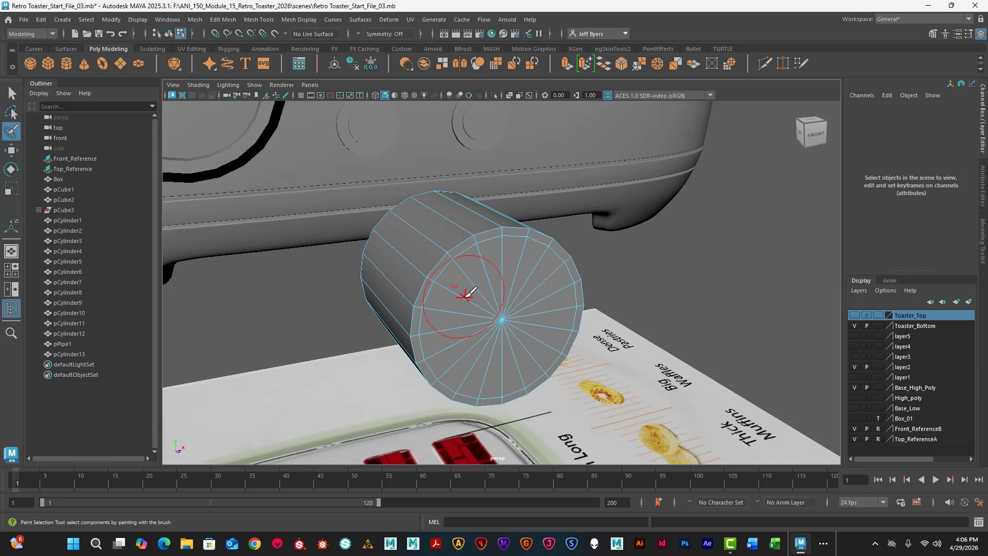
mouse_move(463, 291)
mouse_down()
mouse_move(538, 320)
mouse_move(471, 335)
mouse_up()
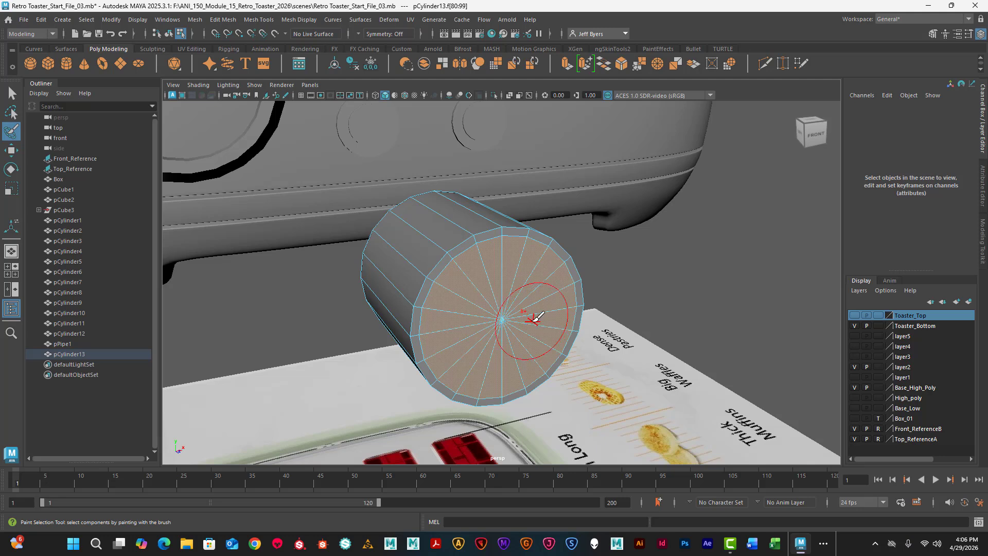
key(ctrl+e)
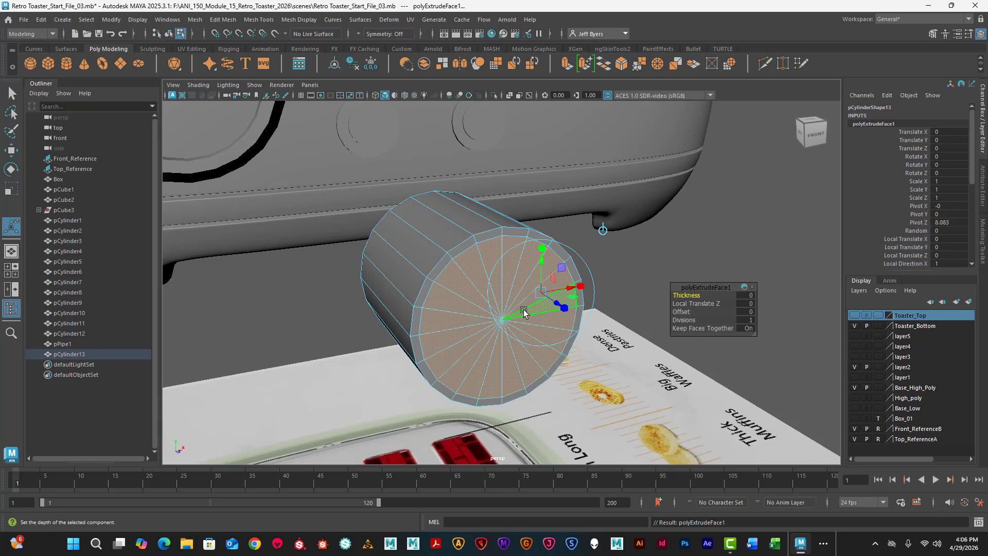
key(w)
mouse_move(526, 340)
mouse_down()
mouse_move(505, 328)
mouse_move(512, 332)
mouse_up()
key(r)
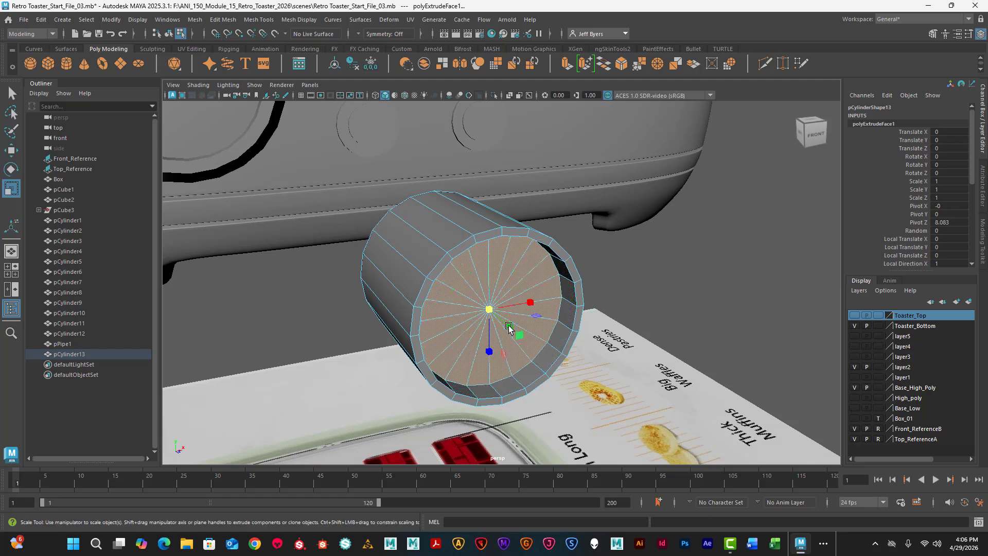
drag(491, 310, 465, 314)
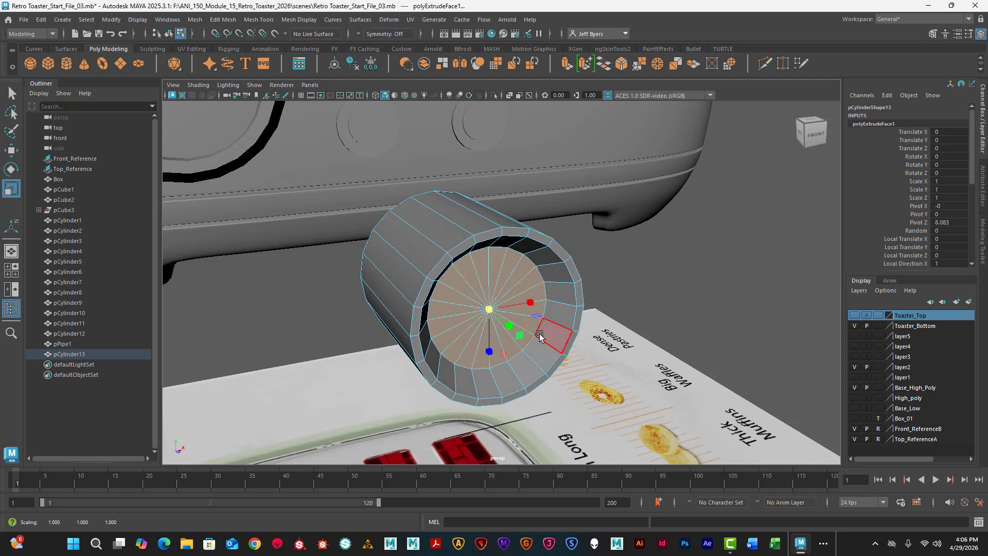
- Preview the recessed cylinder in smooth mode, examine its rim from several angles, and return to the unsmoothed display
key(3)
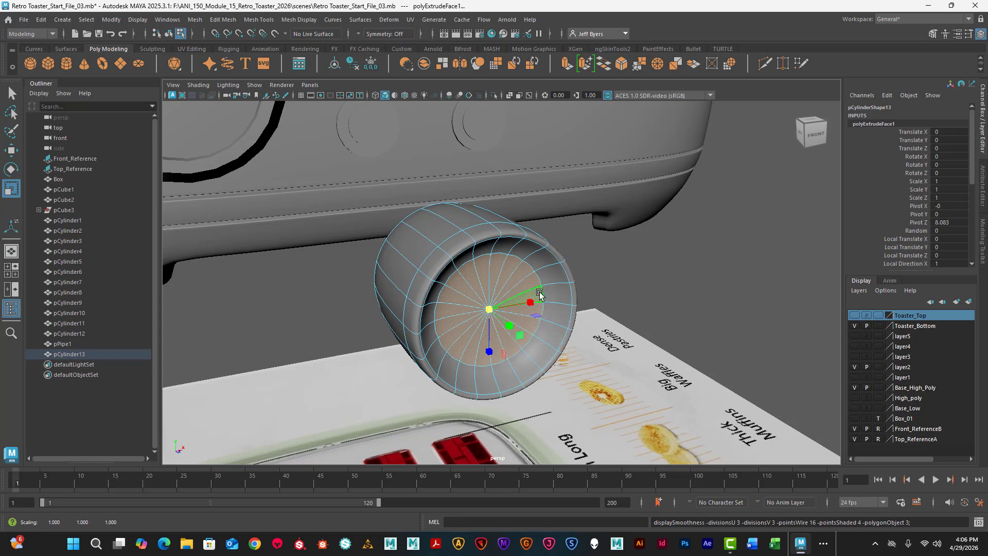
scroll(538, 296, down, 6)
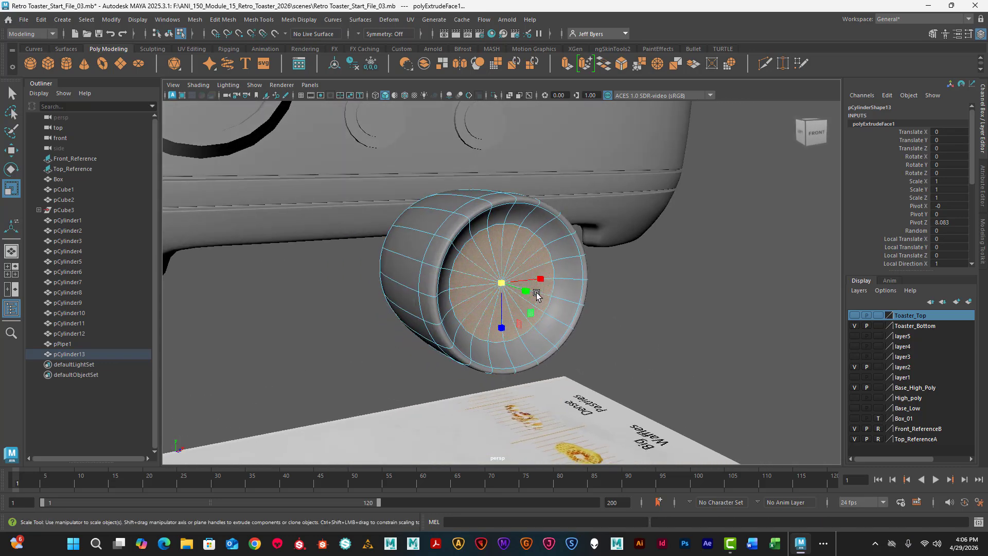
alt+drag(529, 297, 587, 265)
alt+middle_drag(587, 266, 551, 271)
alt+drag(551, 268, 519, 270)
scroll(538, 272, up, 5)
alt+middle_drag(509, 270, 439, 265)
mouse_move(439, 265)
alt+mouse_down()
mouse_move(404, 237)
mouse_move(439, 254)
alt+mouse_up()
scroll(413, 242, up, 5)
key(1)
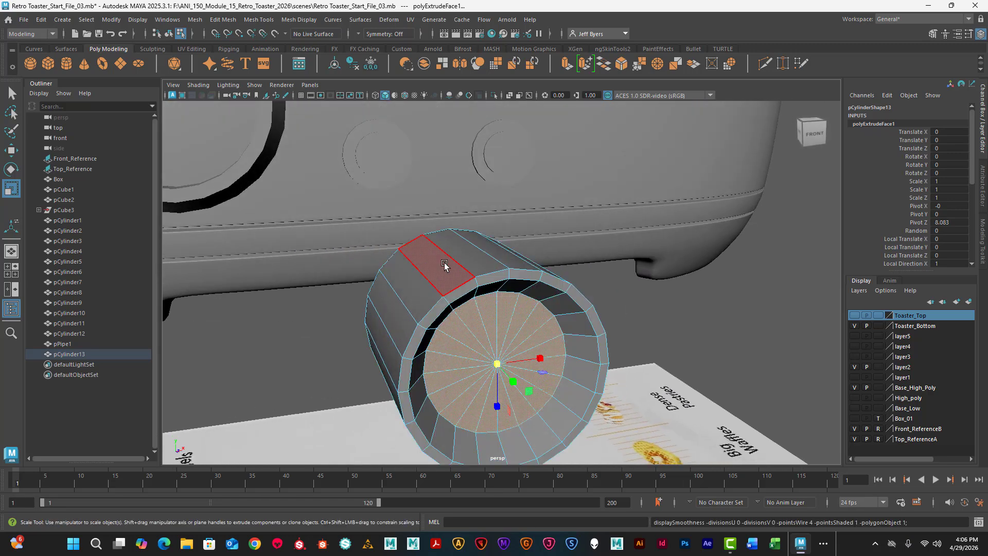
alt+drag(530, 314, 526, 286)
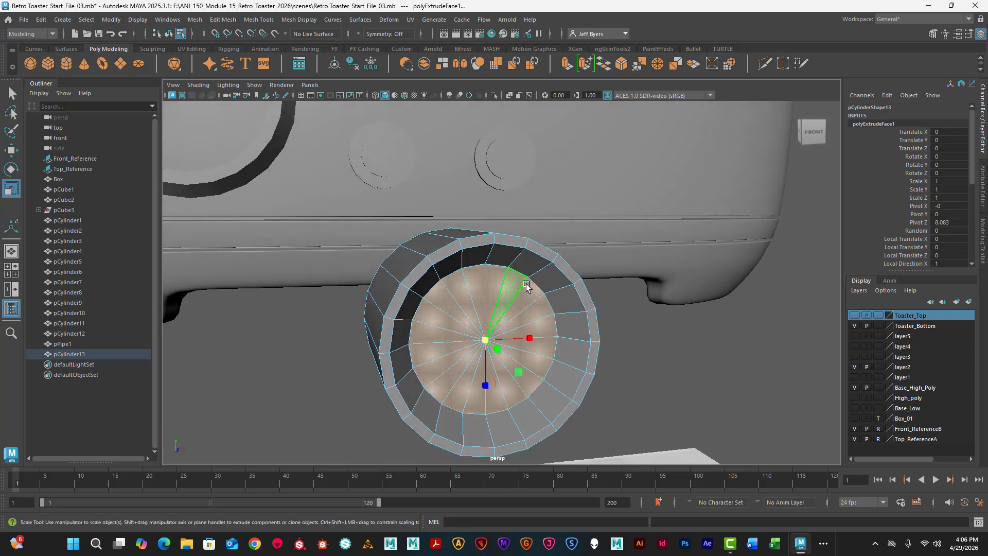
right_click(540, 237)
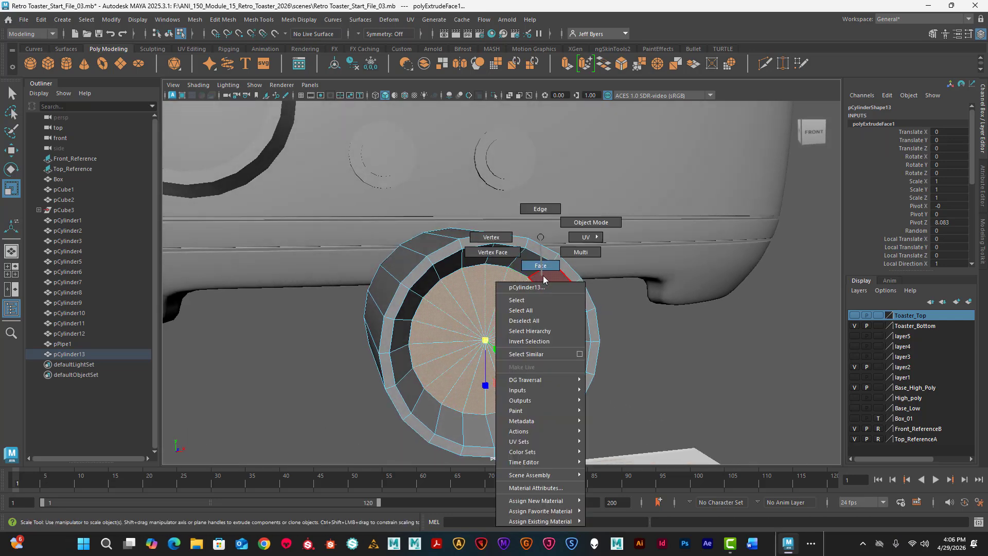
click(526, 300)
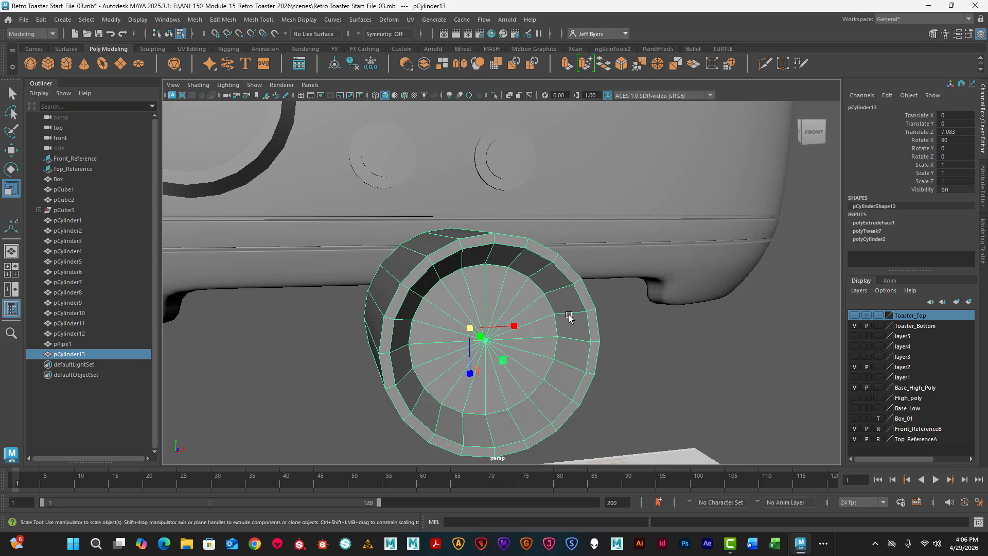
alt+drag(530, 345, 558, 327)
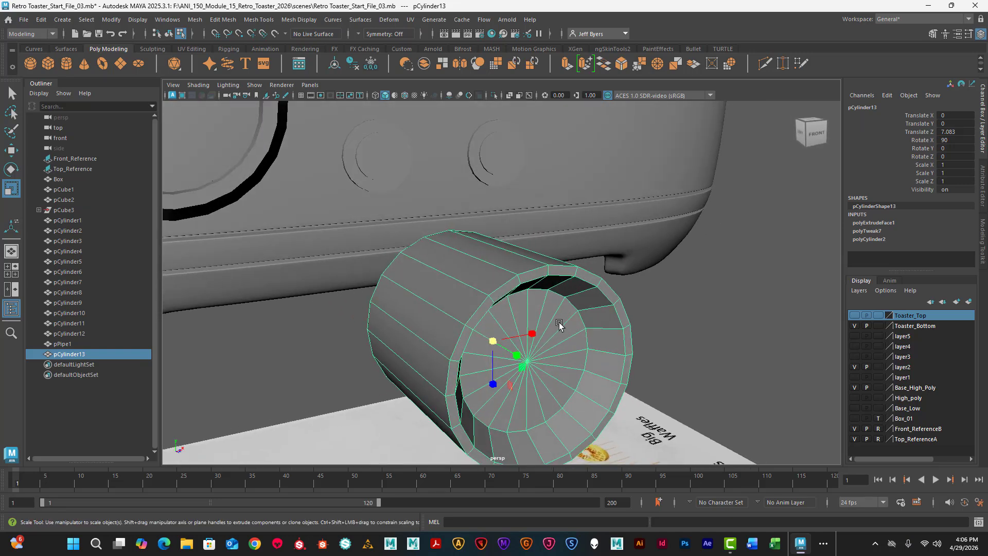
right_click(558, 325)
click(542, 301)
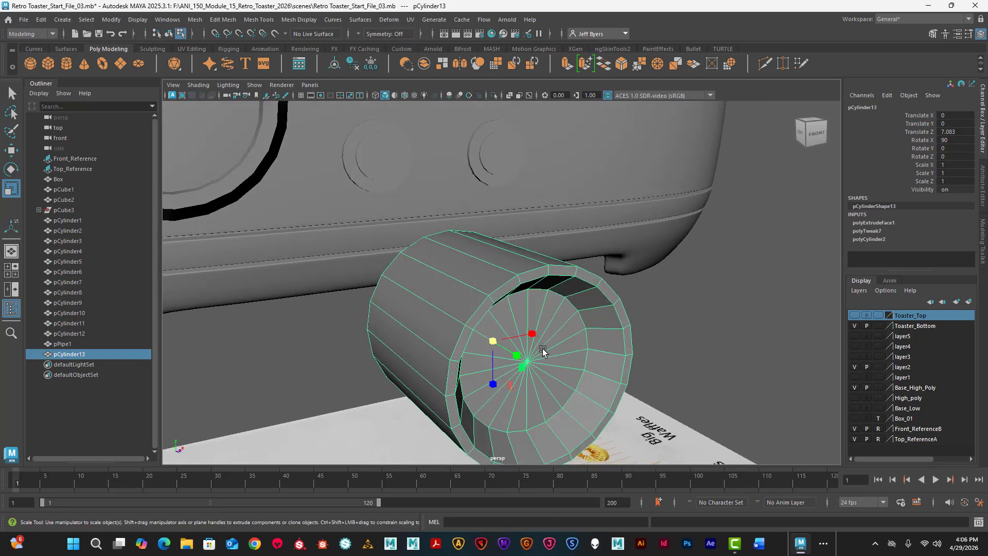
key(ctrl+z)
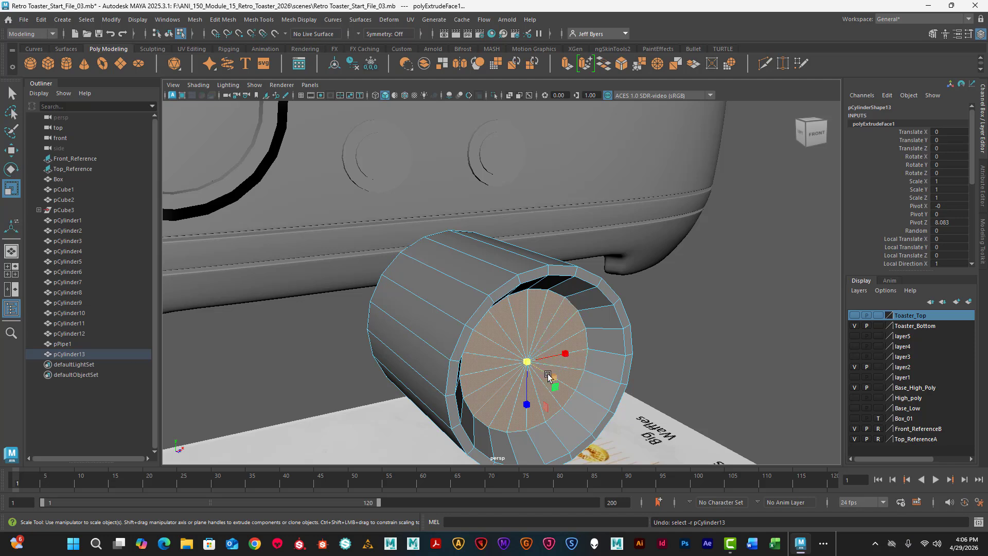
- Move the recessed cap faces slightly forward to make the recess shallower, and return the cylinder to object mode
key(w)
drag(551, 378, 560, 385)
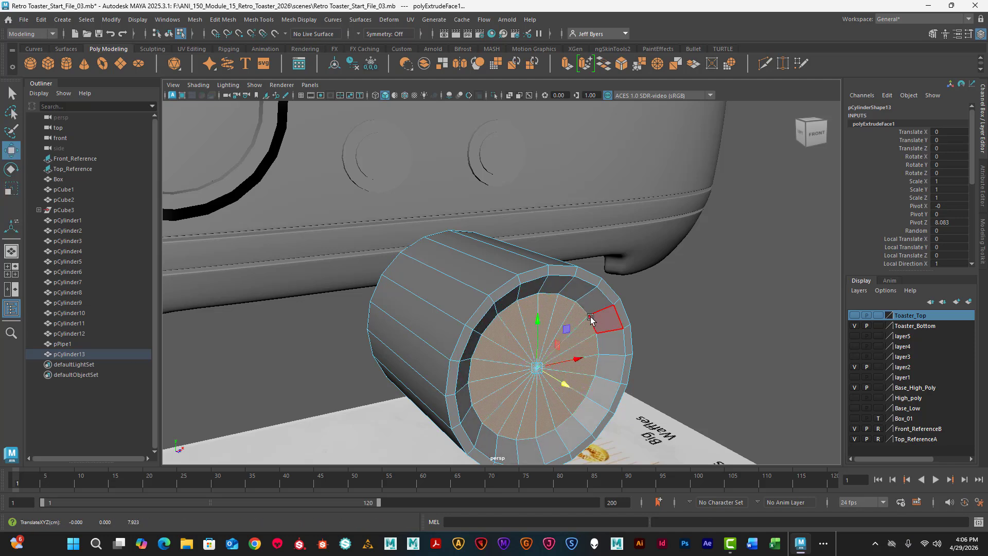
alt+drag(589, 318, 552, 297)
right_click(555, 297)
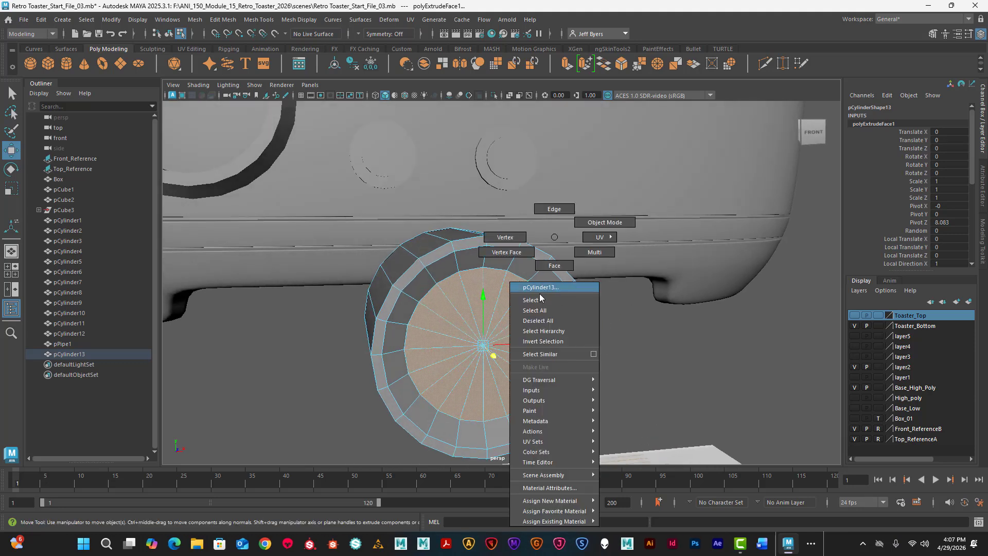
click(540, 300)
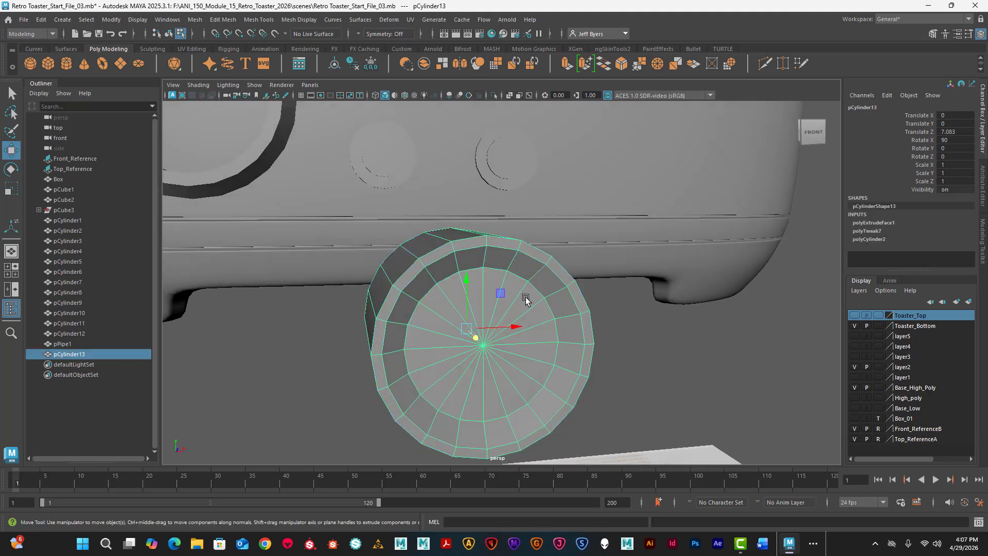
- Insert four supporting edge loops around the cylinder's front rim and recess to hold their edges, and leave the tool
key(q)
shift+right_click(567, 296)
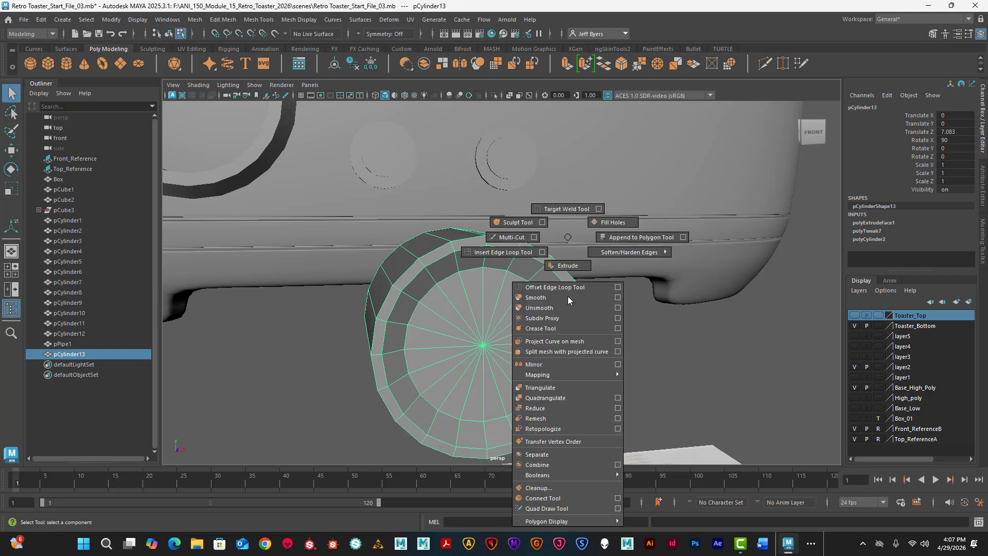
click(500, 253)
click(461, 247)
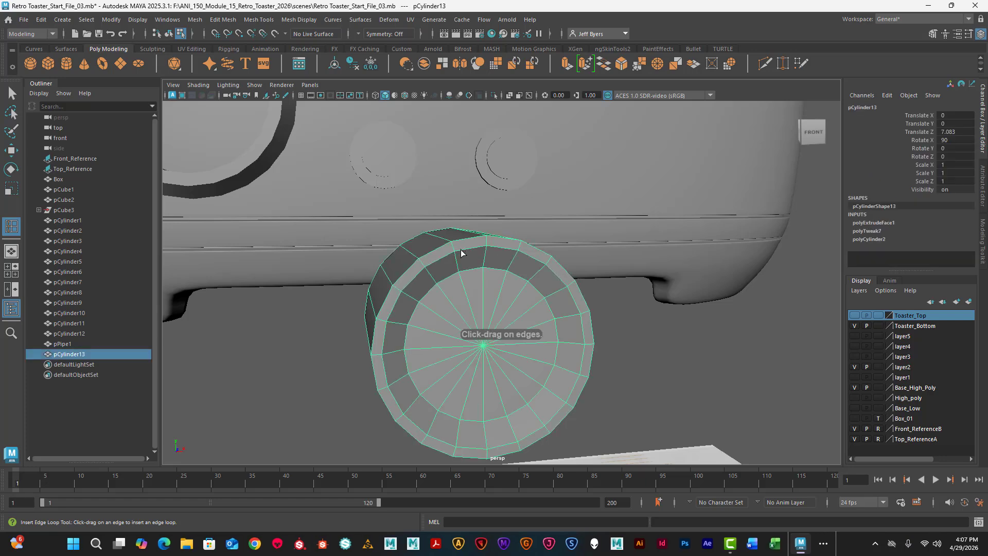
alt+drag(461, 251, 468, 265)
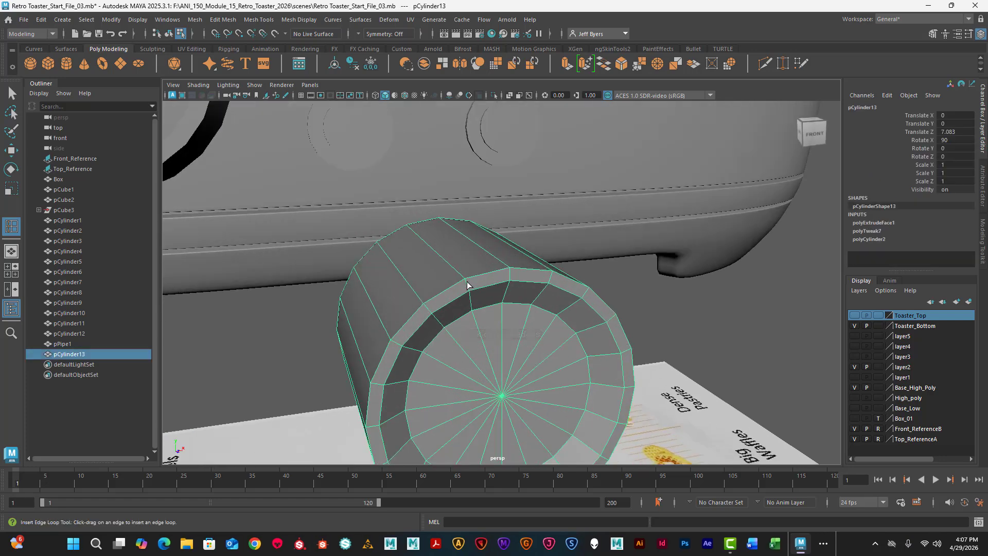
click(468, 285)
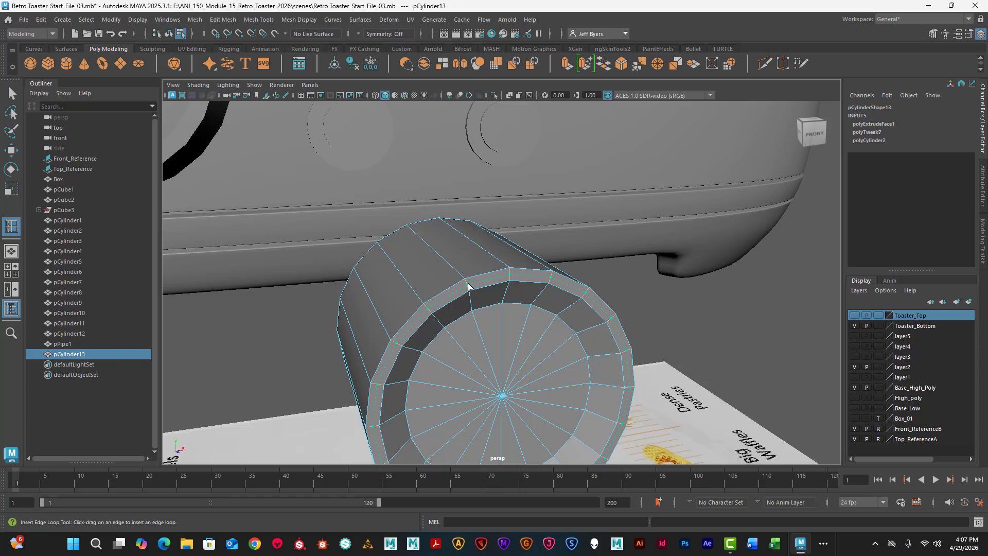
click(468, 285)
drag(471, 298, 541, 306)
scroll(536, 316, down, 8)
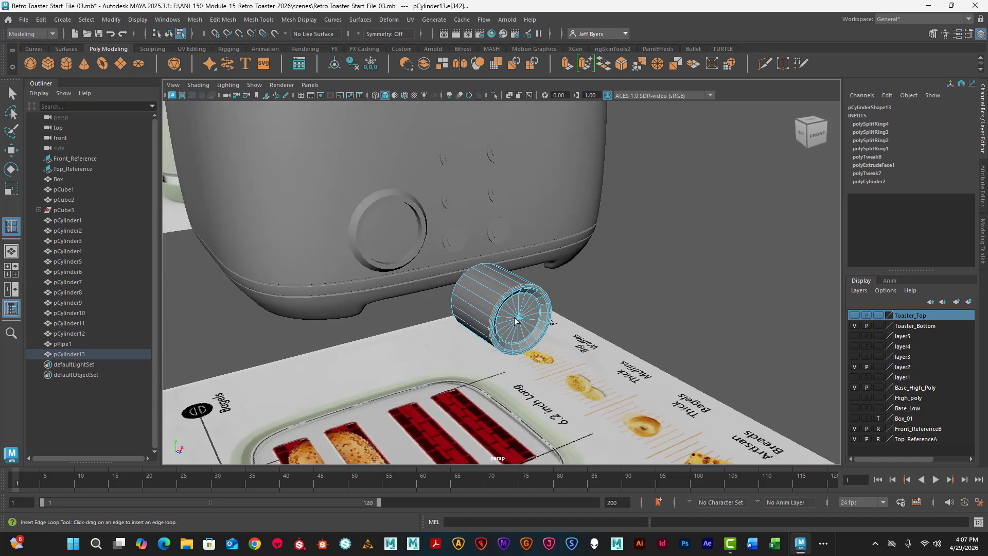
alt+drag(373, 283, 465, 273)
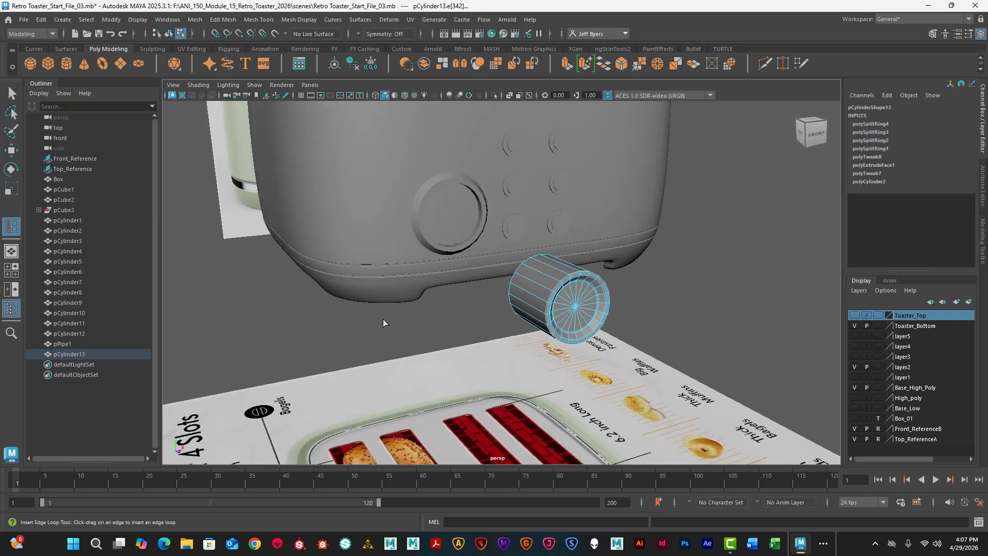
key(q)
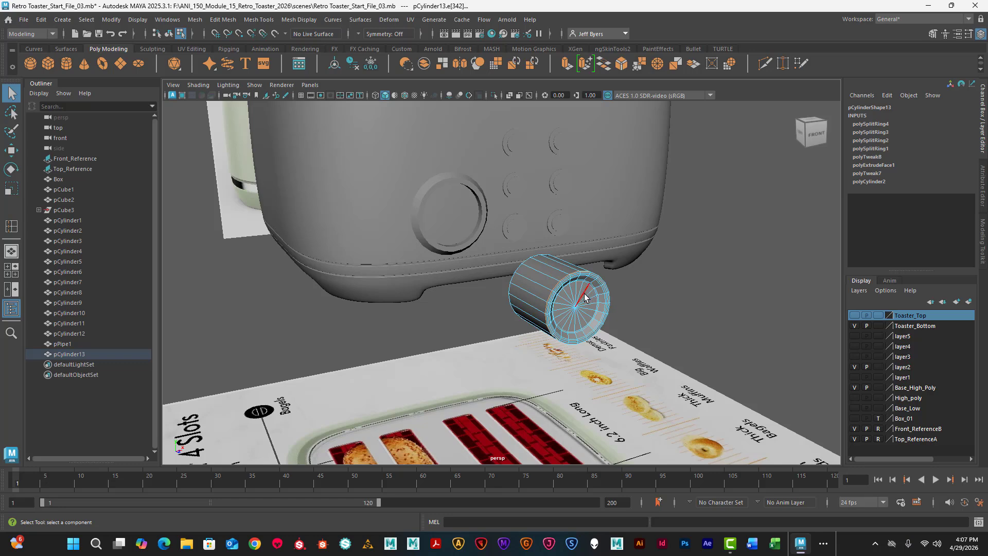
- Return the recessed cylinder to object mode and move it over the left dial in the front view, about X -2.71, Y 2.35
right_drag(584, 297, 601, 331)
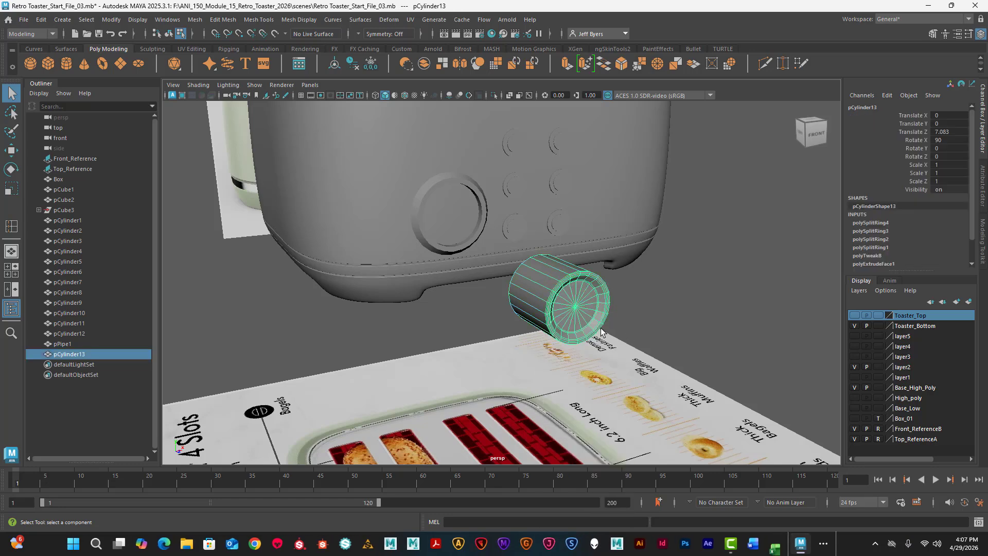
key(space)
key(space)
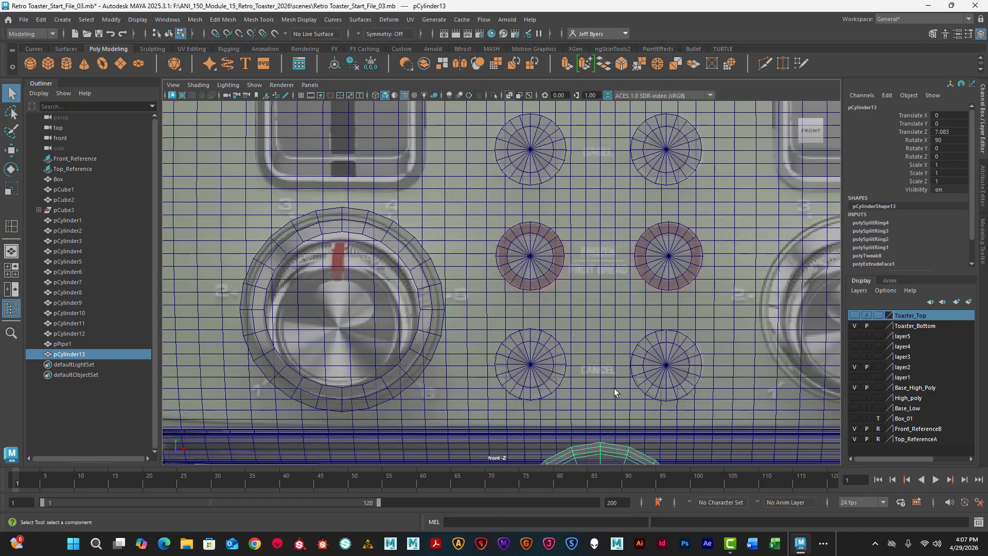
key(a)
scroll(611, 390, up, 2)
key(w)
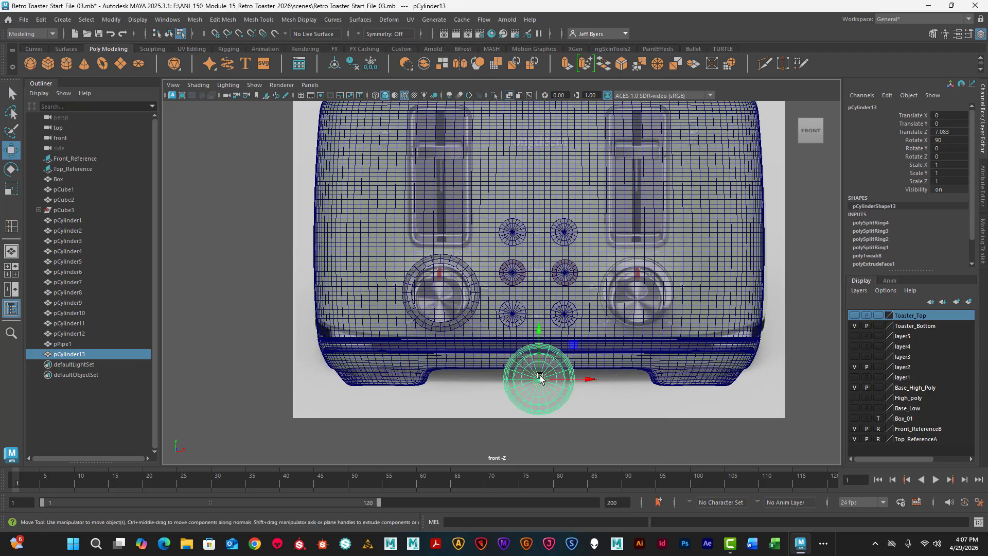
drag(540, 379, 441, 292)
scroll(455, 302, up, 2)
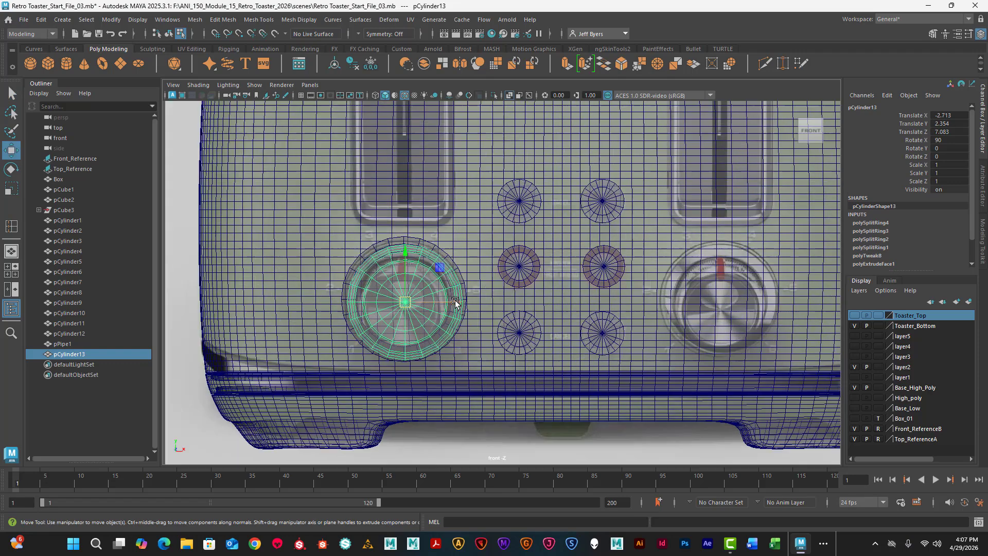
scroll(457, 304, up, 3)
alt+middle_drag(460, 306, 536, 307)
scroll(525, 306, up, 1)
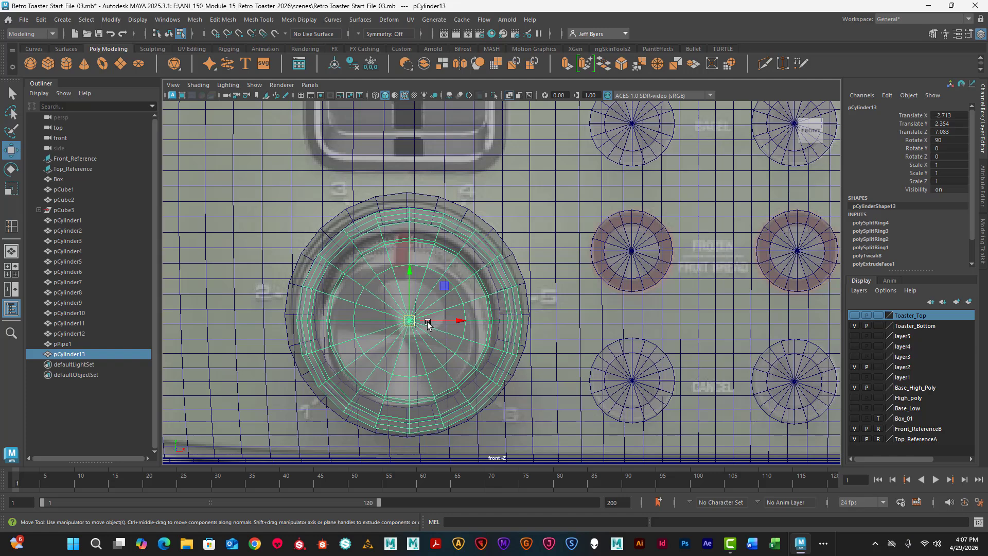
- Scale the cylinder uniformly to about 0.78 and recentre it inside the left dial's ring at about X -2.72, Y 2.41
key(r)
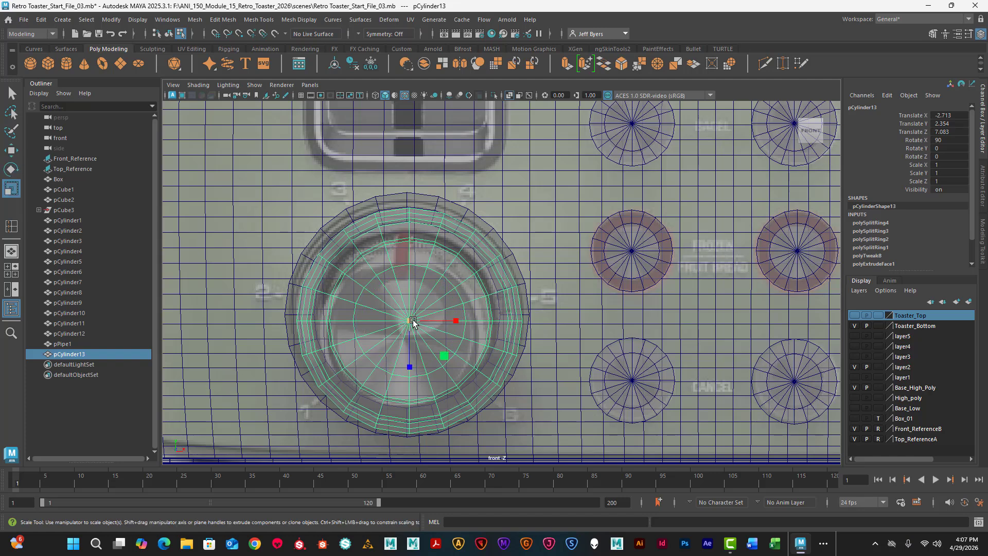
mouse_move(412, 321)
mouse_down()
mouse_move(371, 319)
mouse_move(407, 317)
mouse_up()
key(w)
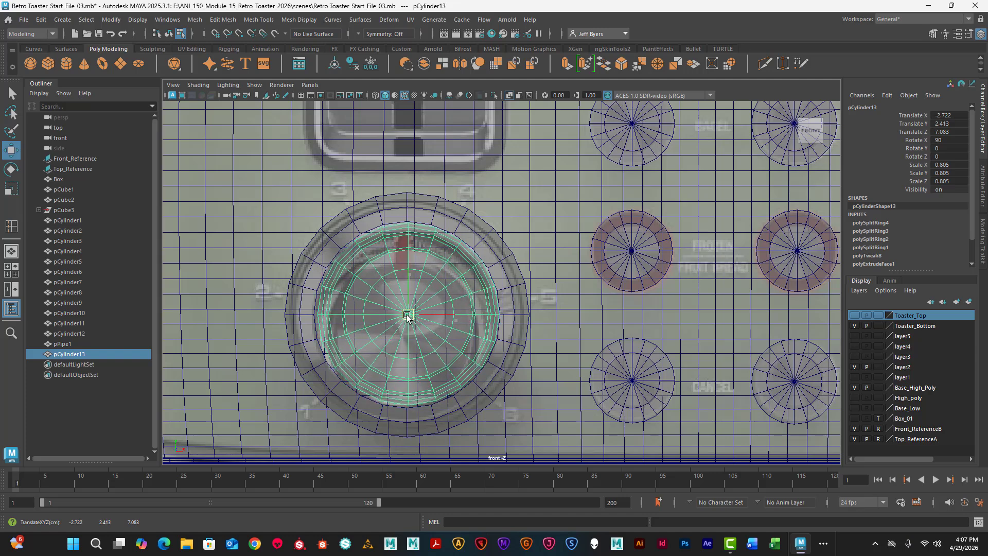
key(e)
key(r)
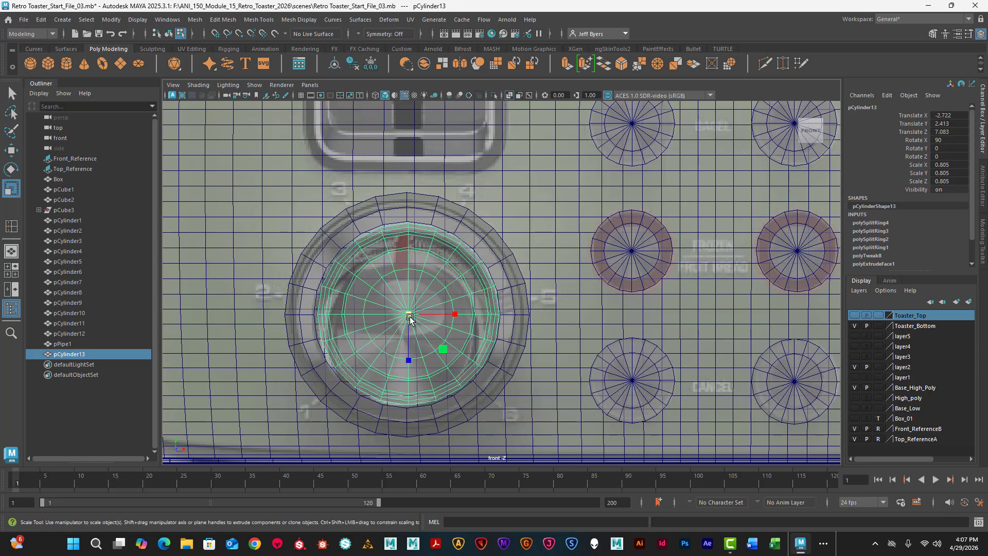
drag(409, 319, 407, 318)
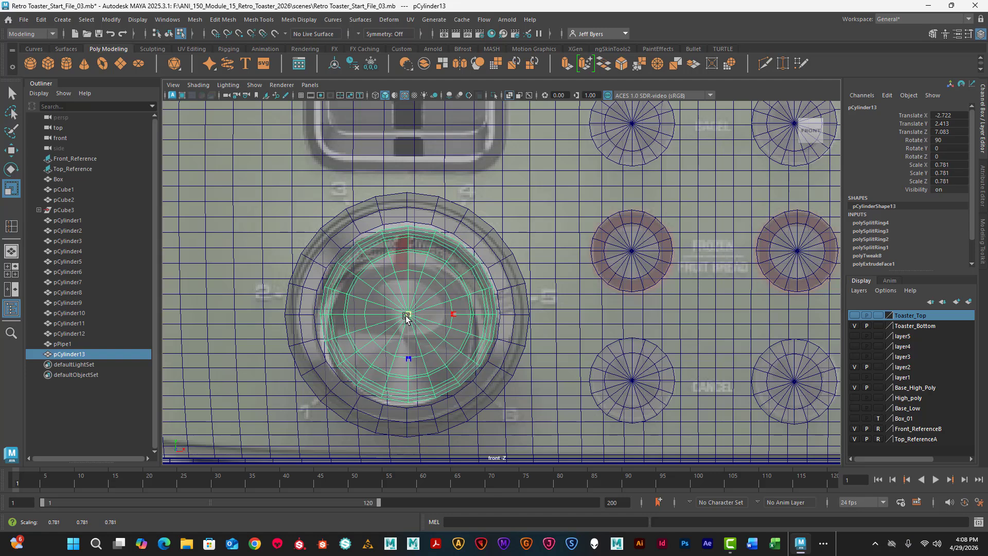
- Pull the cylinder forward, clear of the dial ring, to a Translate Z of about 7.24 in the perspective view
key(space)
key(space)
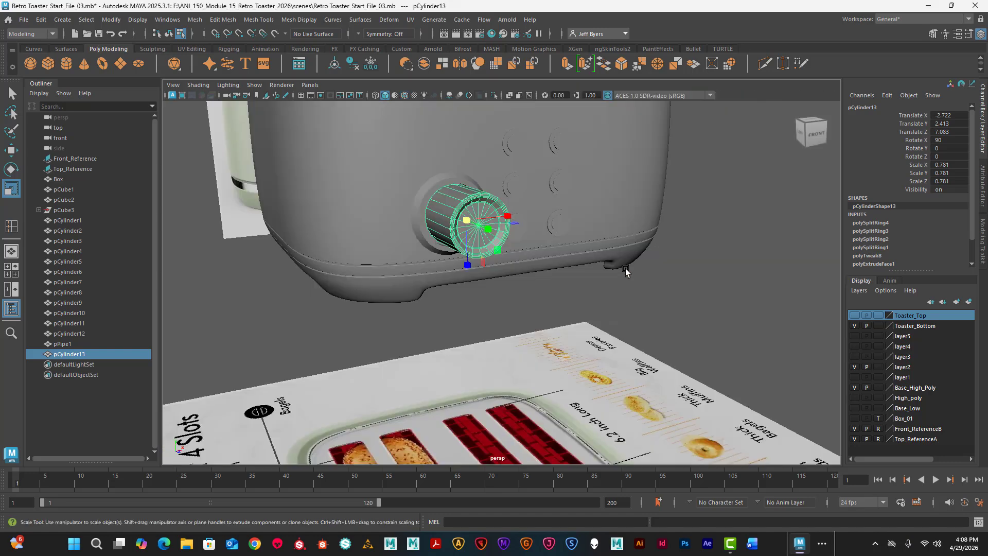
alt+drag(474, 291, 495, 295)
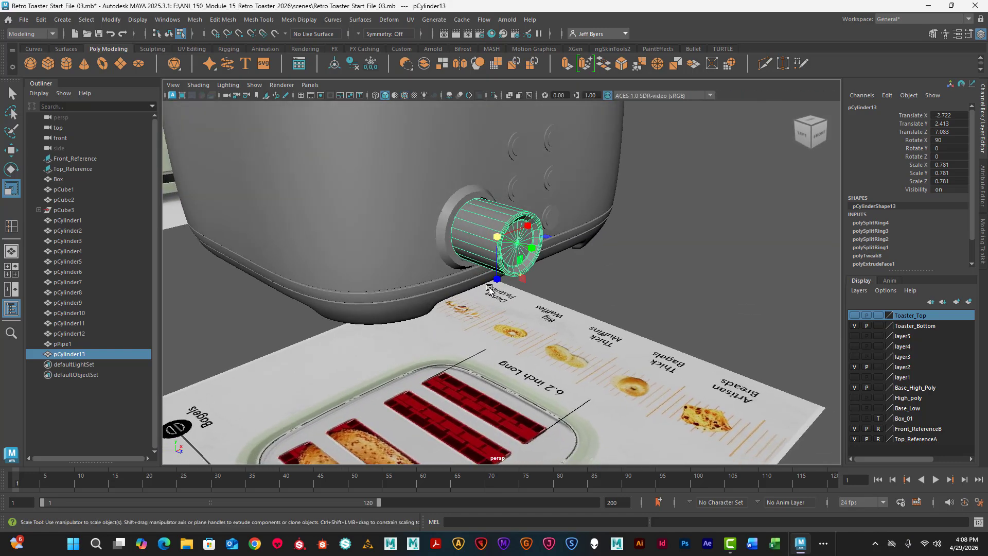
alt+middle_drag(473, 302, 441, 338)
scroll(452, 328, up, 3)
alt+drag(452, 328, 501, 313)
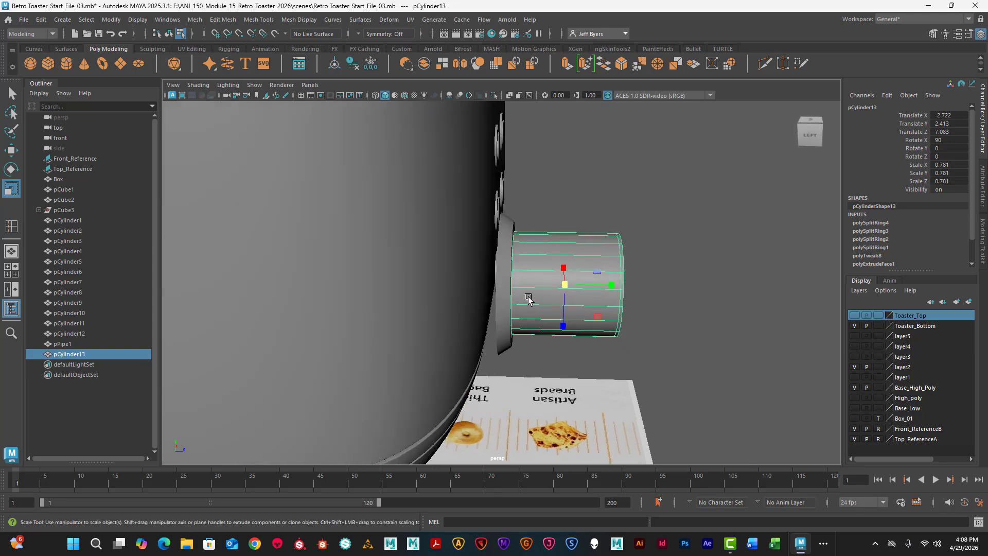
key(w)
drag(619, 286, 629, 286)
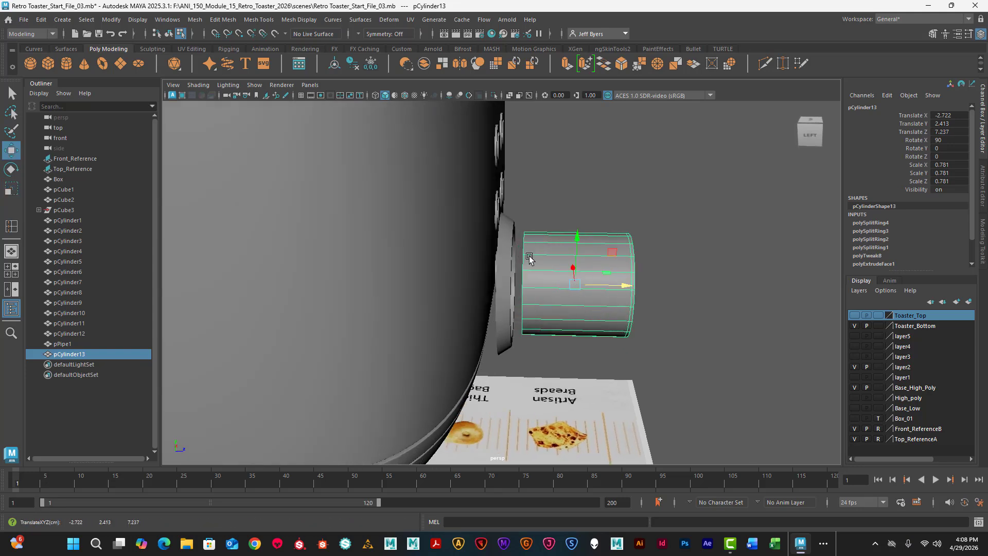
- Select the vertices at the cylinder's back end and move them forward to shorten the knob
right_drag(529, 259, 482, 254)
drag(514, 212, 539, 335)
drag(575, 285, 533, 308)
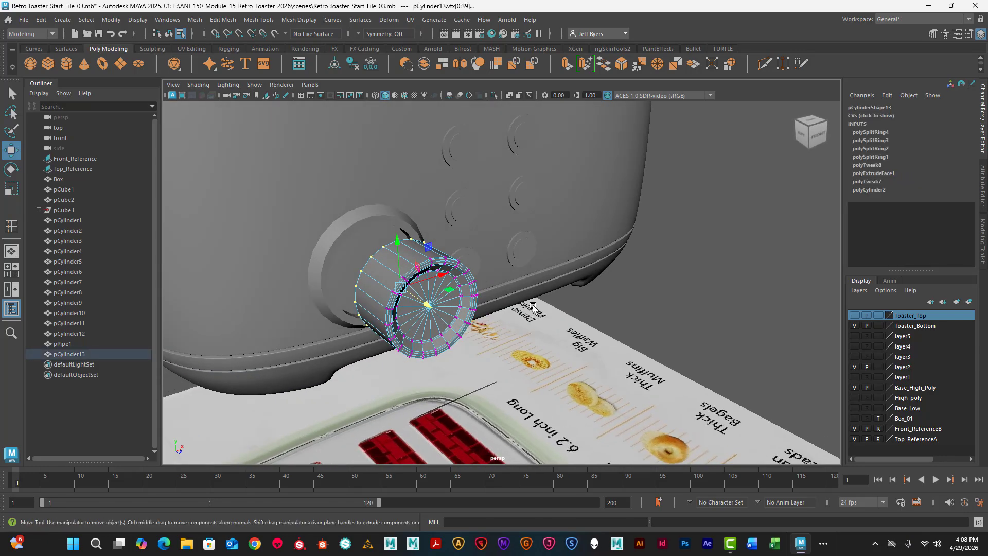
- Select the cylinder's front-end vertices, scale them down uniformly to taper the knob, and return to object mode
alt+drag(472, 318, 644, 343)
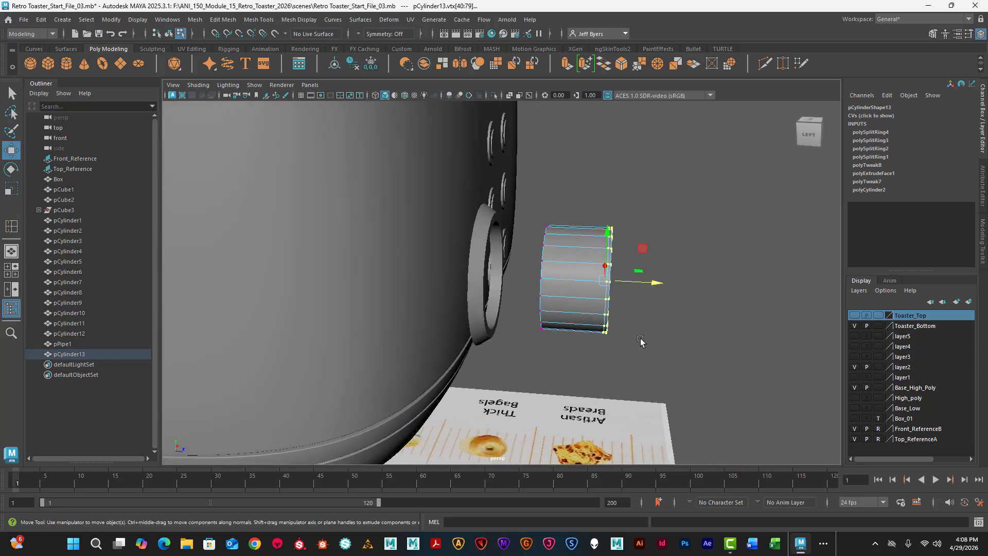
key(r)
alt+drag(629, 345, 558, 336)
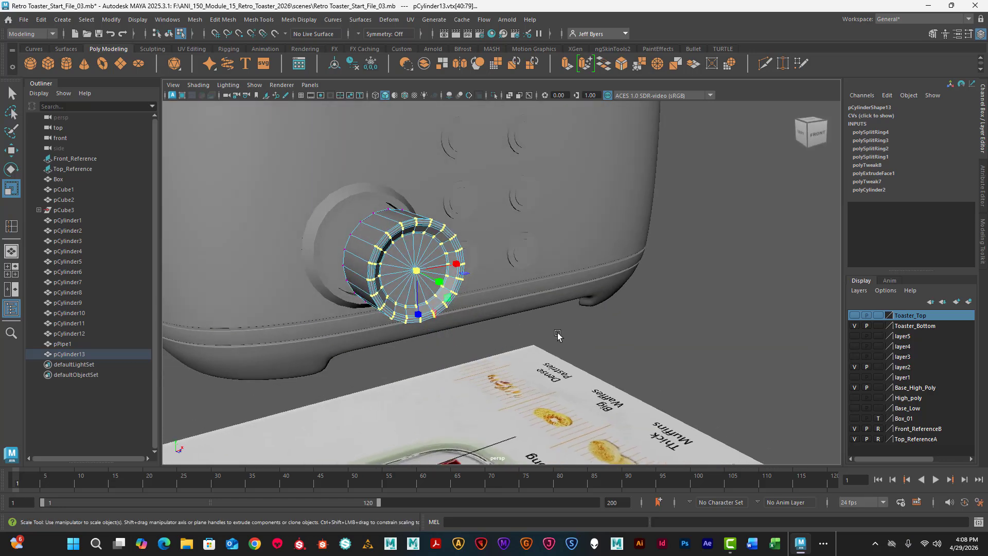
drag(425, 267, 403, 269)
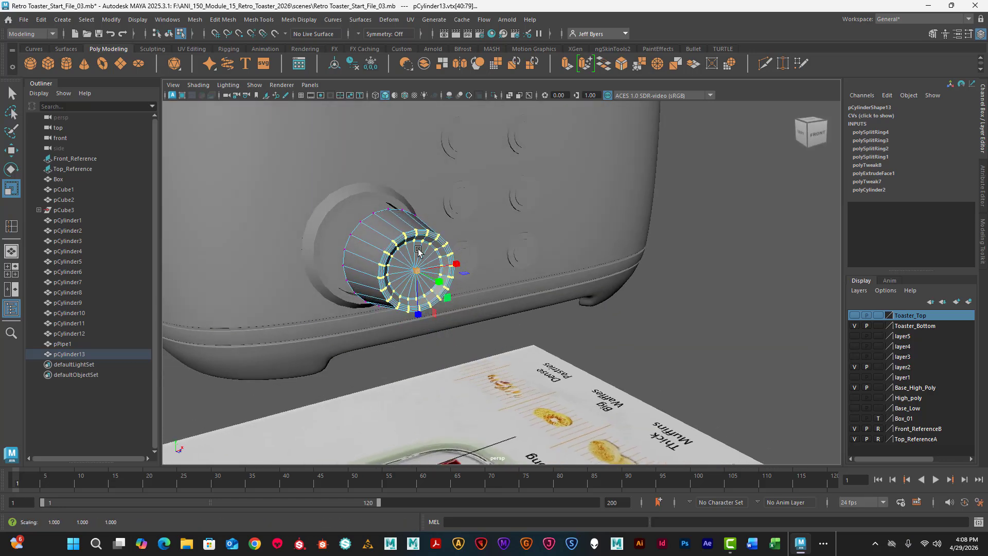
right_drag(389, 226, 375, 287)
scroll(471, 299, up, 3)
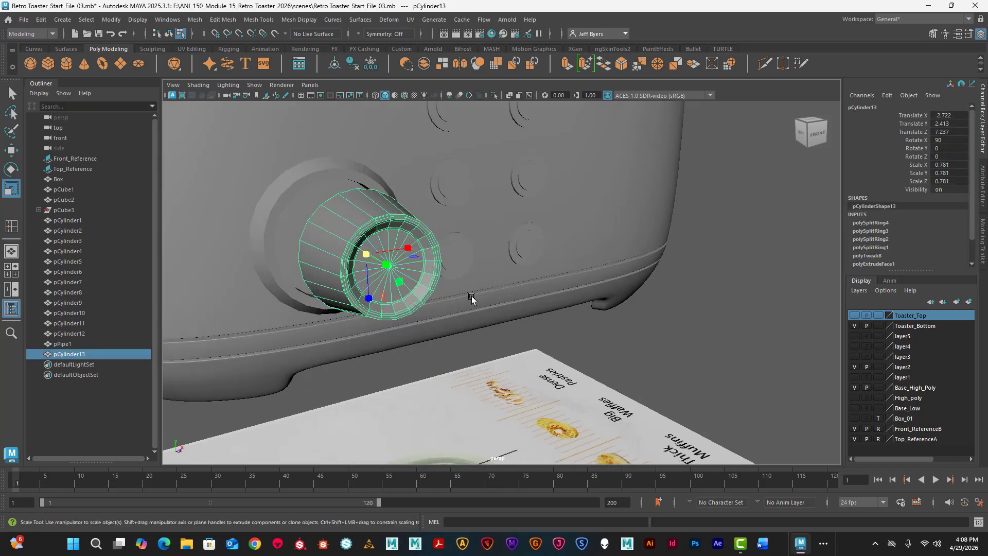
- Push the tapered knob back into the dial ring to a Translate Z of about 6.29
alt+drag(477, 302, 418, 310)
key(w)
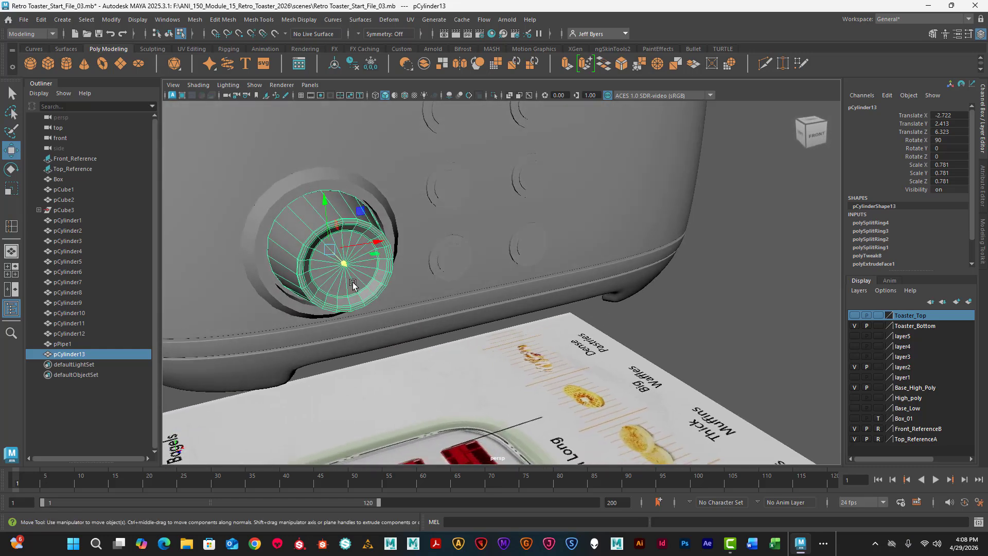
alt+drag(353, 283, 439, 278)
drag(599, 344, 591, 344)
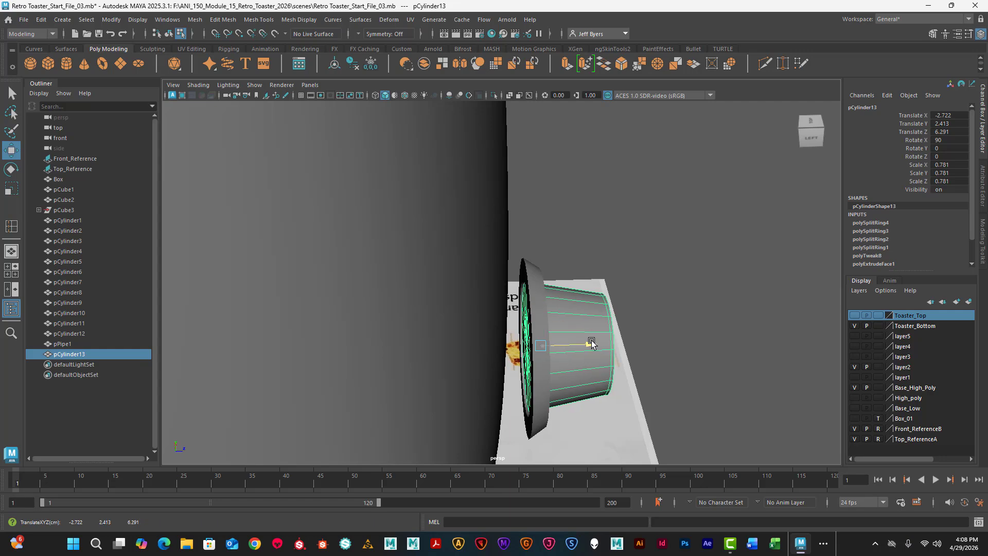
- Check the knob against the ring and reference in the top view and nudge it back to about Z 6.27
key(space)
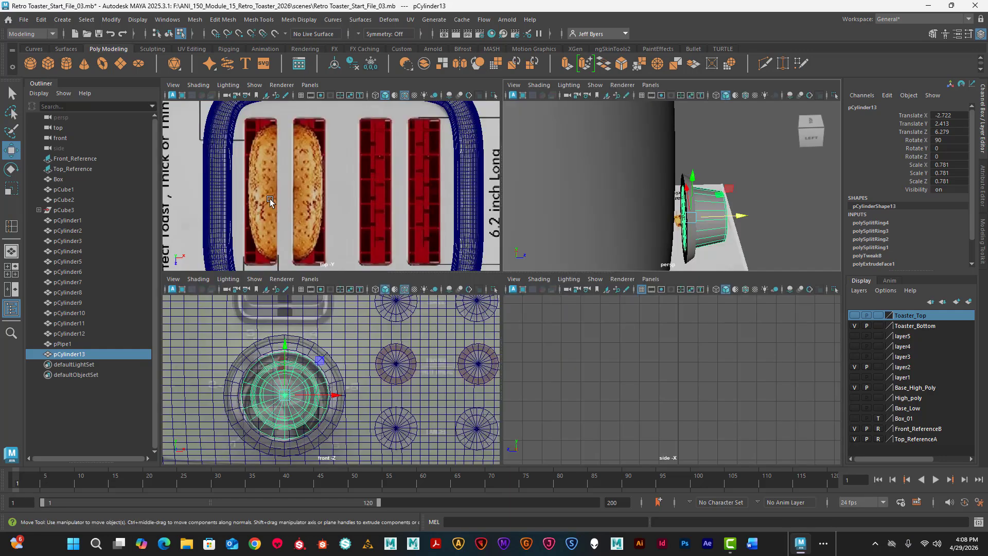
key(space)
scroll(448, 292, down, 1)
alt+middle_drag(465, 384, 576, 127)
scroll(409, 250, up, 10)
scroll(515, 176, up, 3)
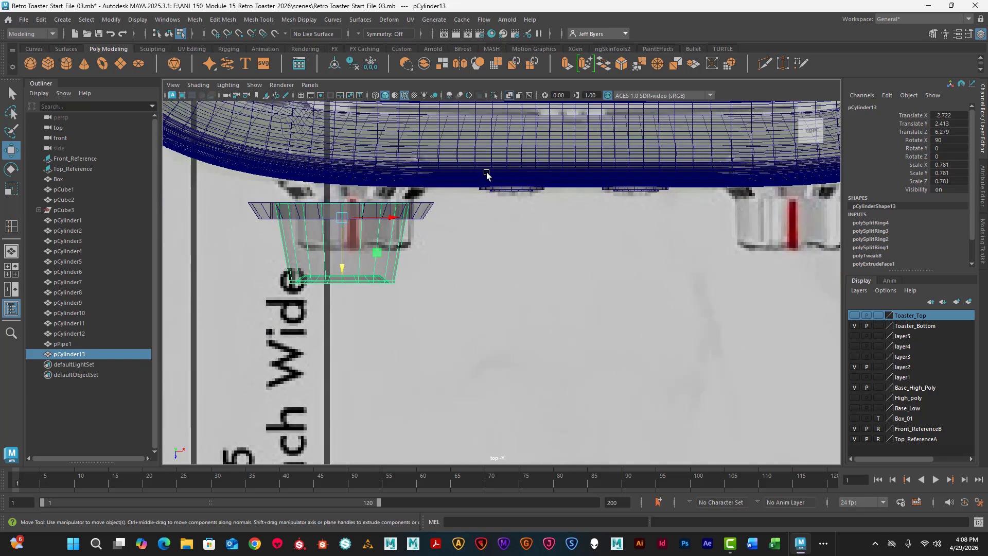
alt+middle_drag(448, 210, 491, 247)
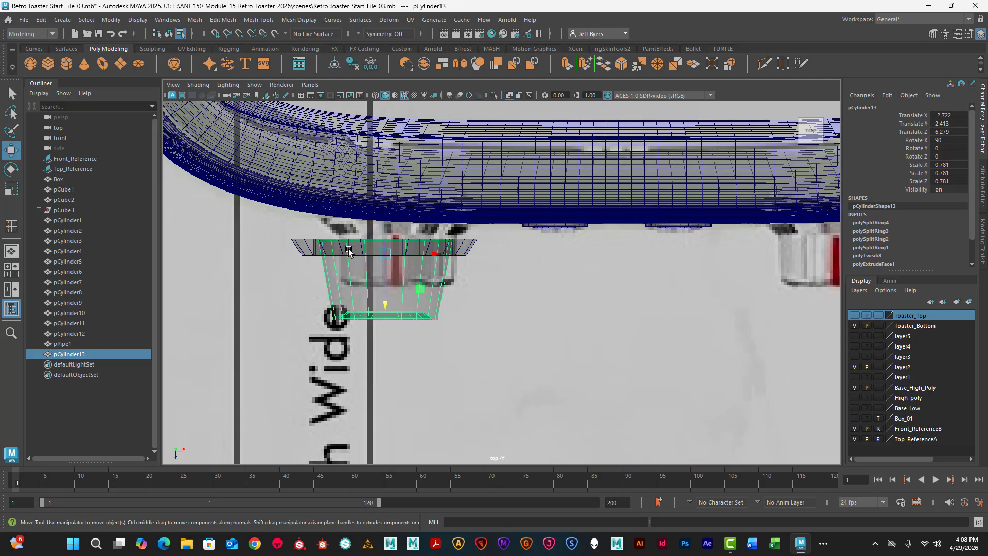
drag(385, 289, 386, 290)
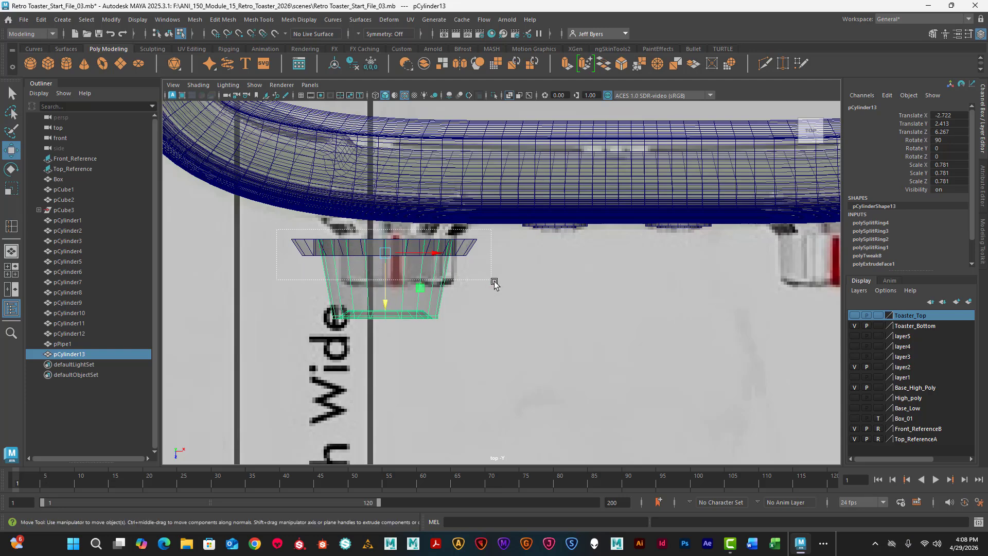
- Select the knob and its ring together as objects and move both back against the toaster body, bringing the knob to about Z 6.05
drag(494, 282, 494, 283)
key(F9)
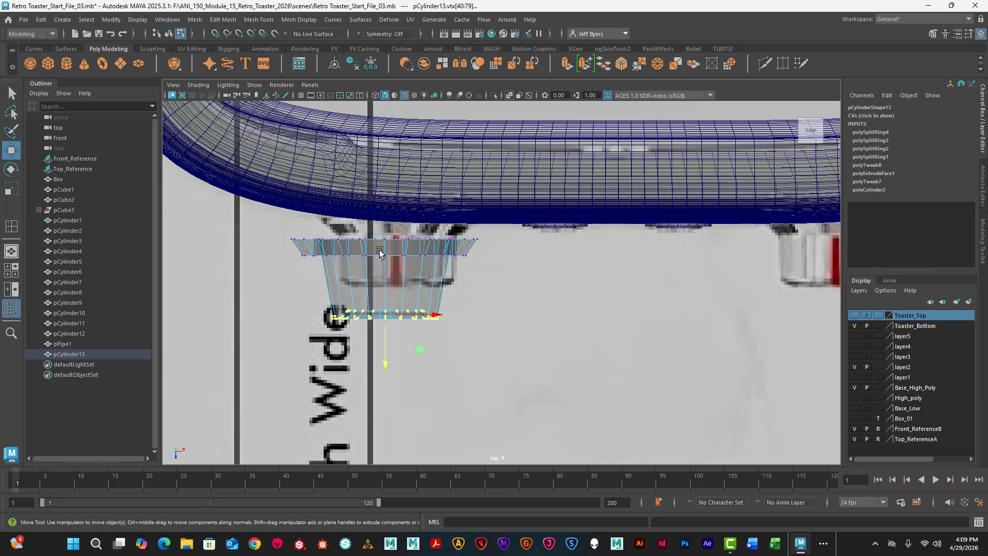
click(168, 34)
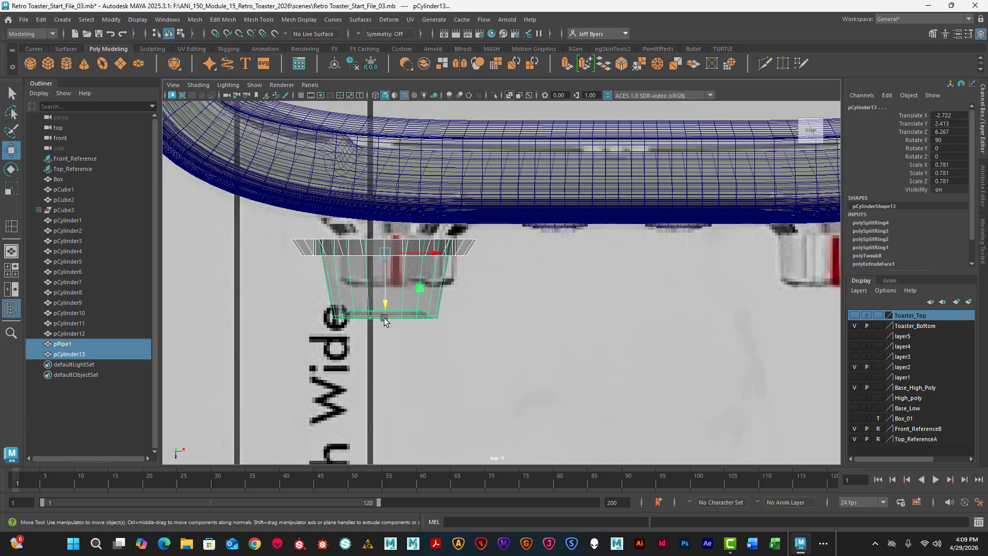
drag(385, 305, 380, 287)
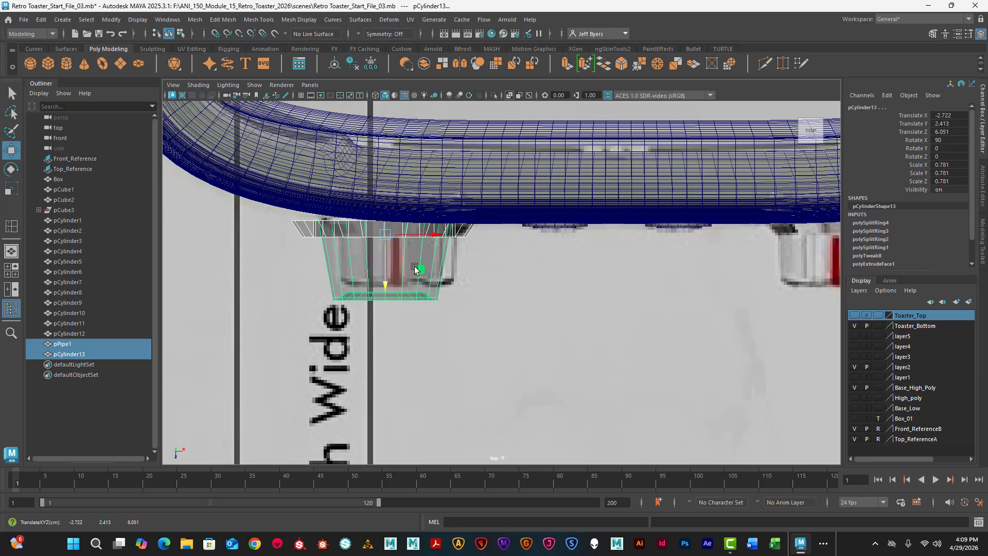
- Lower the knob and ring together slightly in the front view to match the reference dial, bringing the knob to about Y 2.36
key(space)
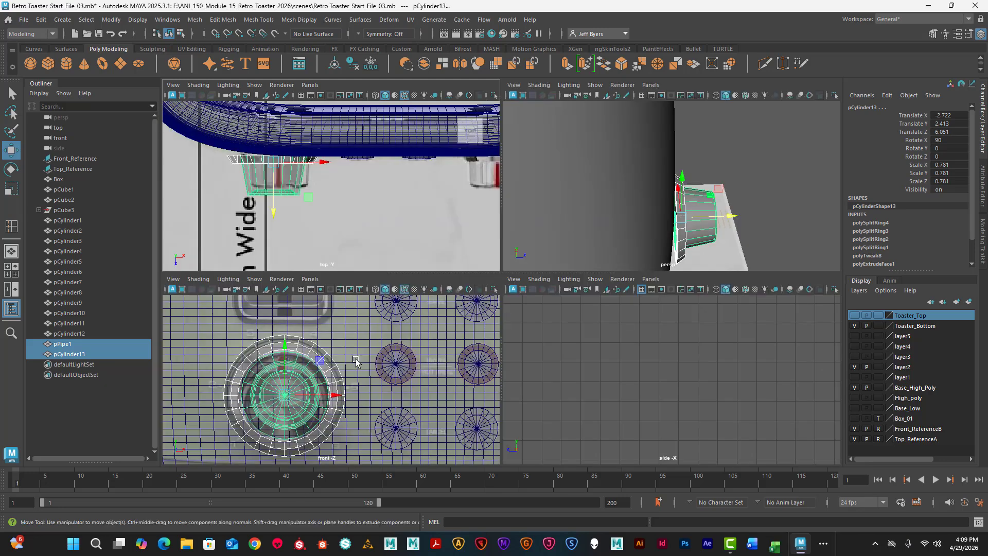
key(space)
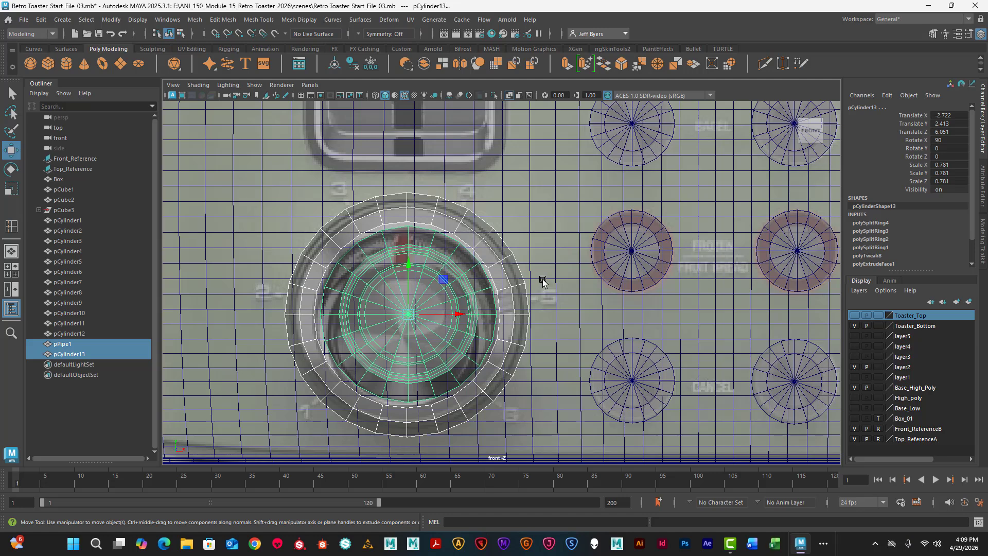
key(space)
key(space)
mouse_move(410, 269)
mouse_down()
mouse_move(409, 350)
mouse_move(408, 270)
mouse_up()
key(space)
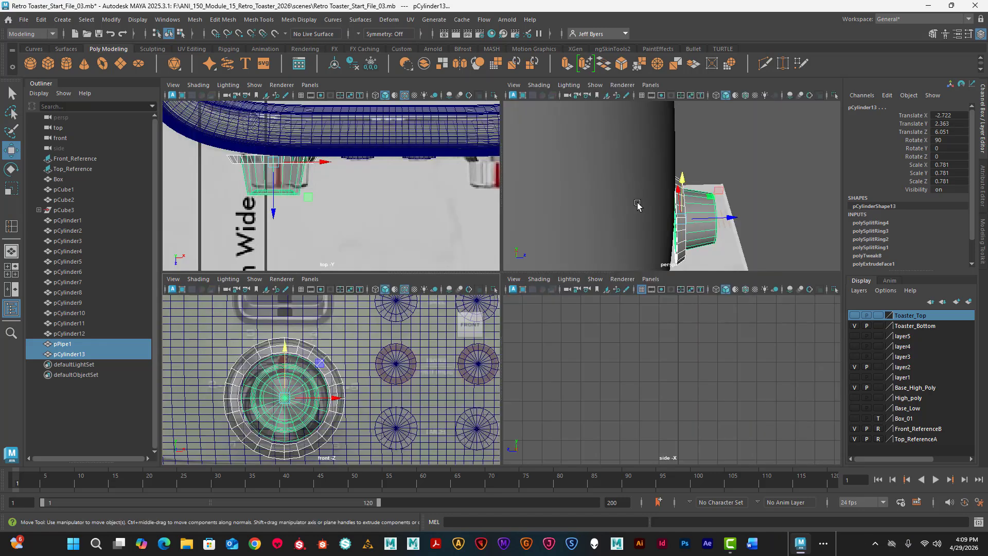
key(space)
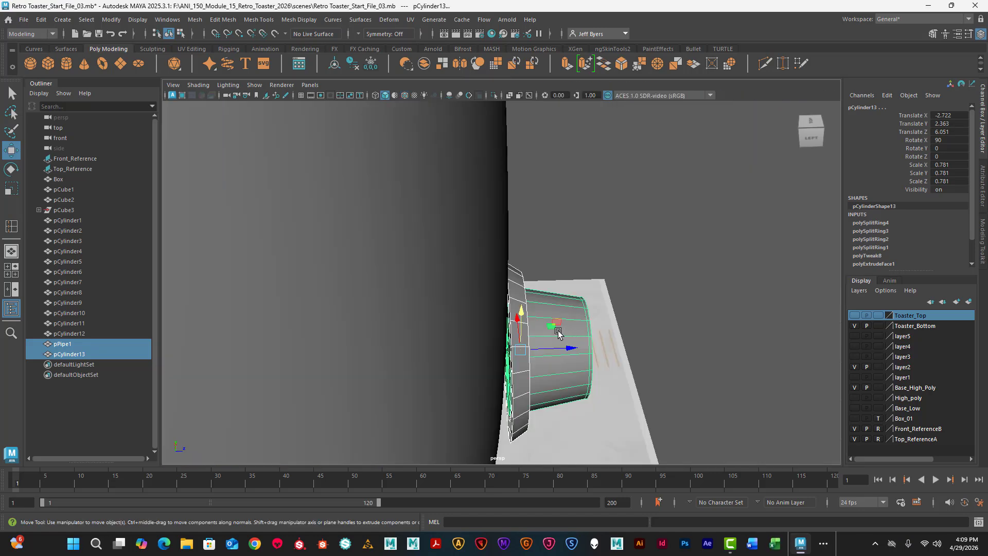
- Select the dial's outer ring and insert support edge loops along its outer wall and front face close to the corners
alt+drag(558, 333, 485, 323)
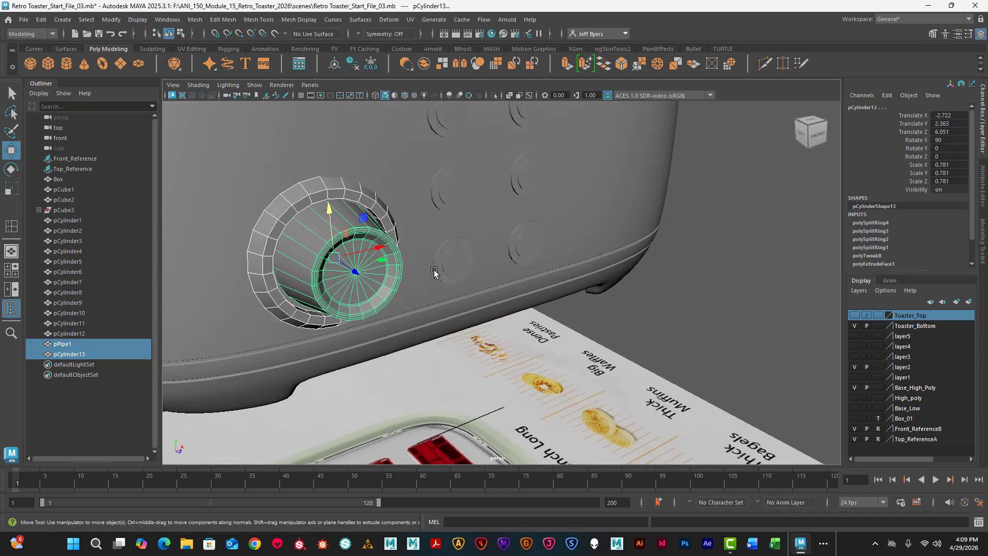
alt+drag(406, 288, 387, 267)
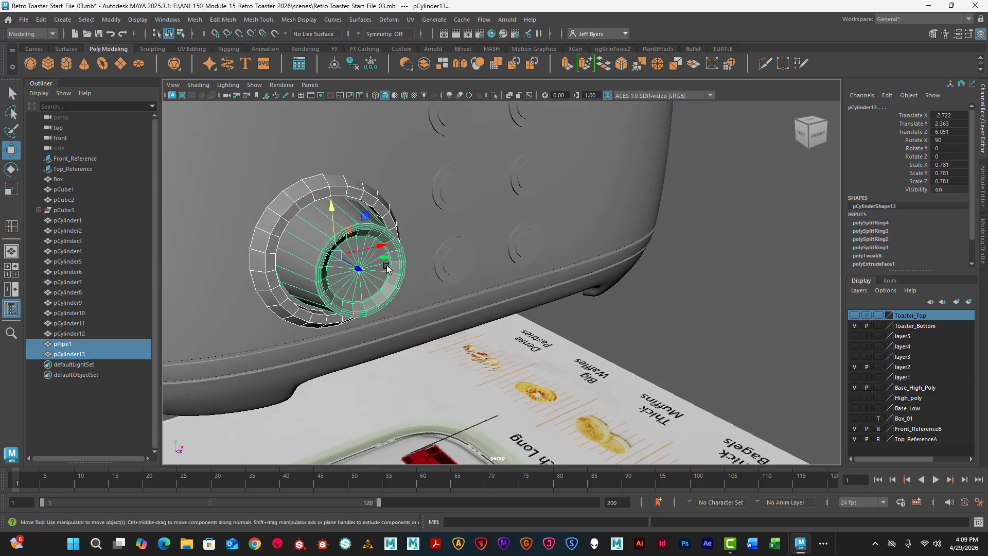
click(311, 229)
alt+drag(311, 228, 323, 253)
scroll(324, 253, down, 4)
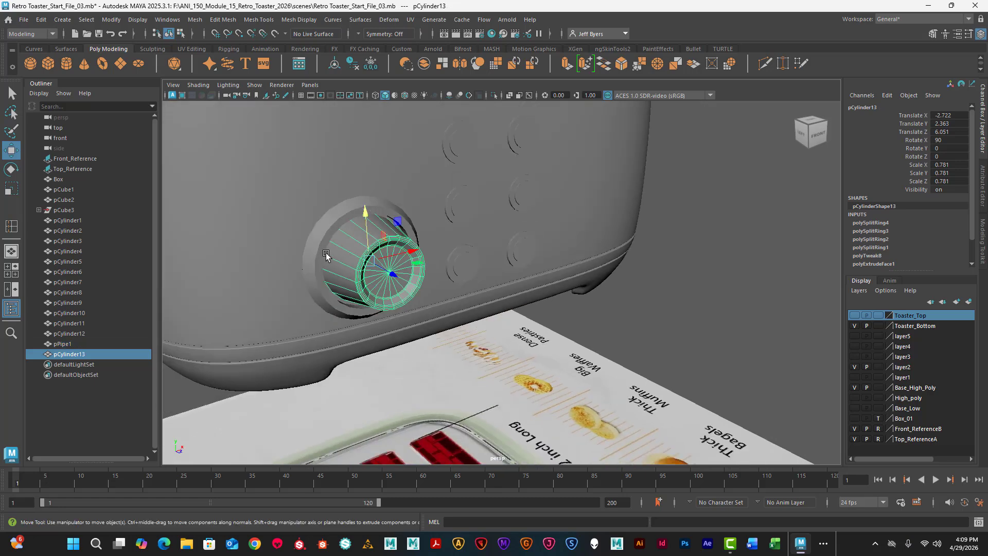
click(333, 228)
scroll(334, 228, up, 3)
scroll(332, 228, up, 3)
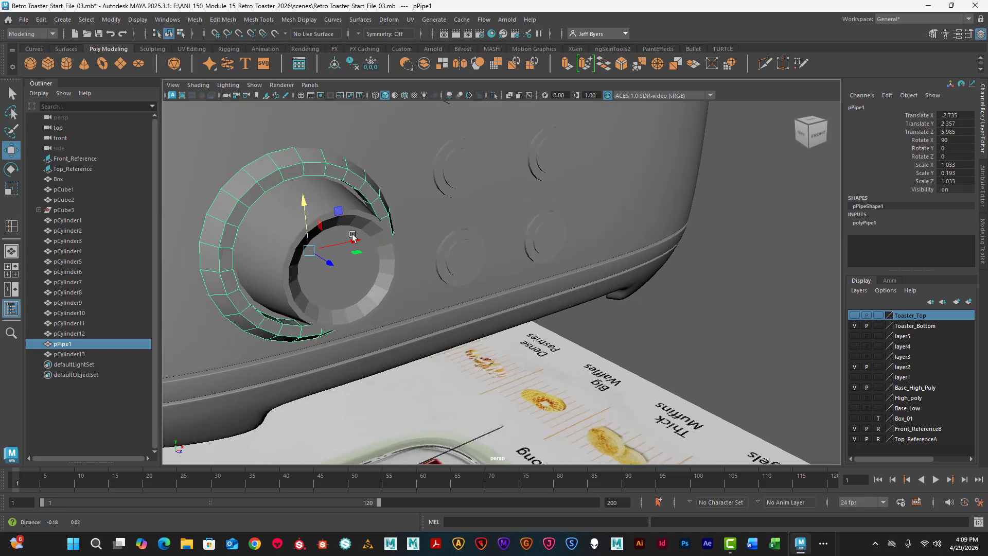
scroll(353, 254, up, 3)
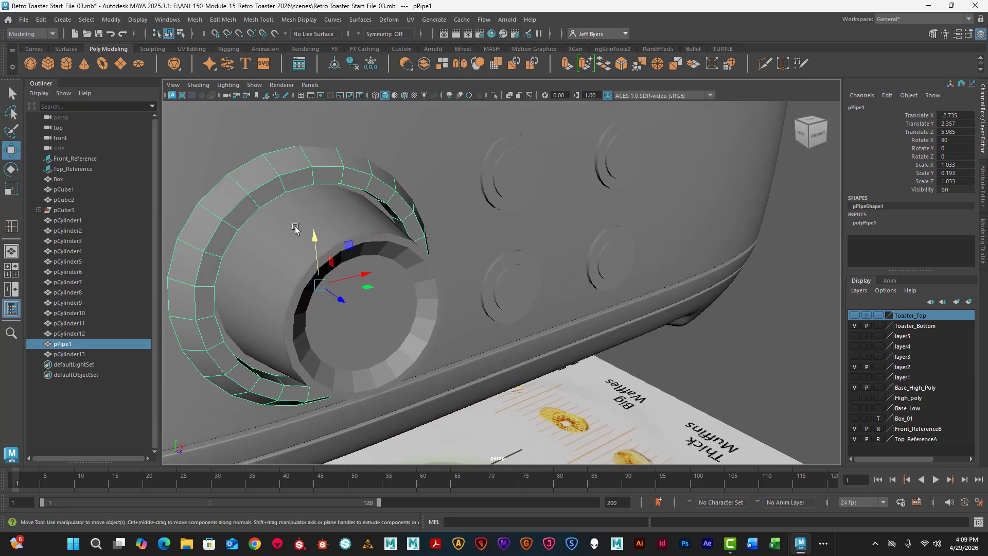
right_drag(346, 236, 342, 298)
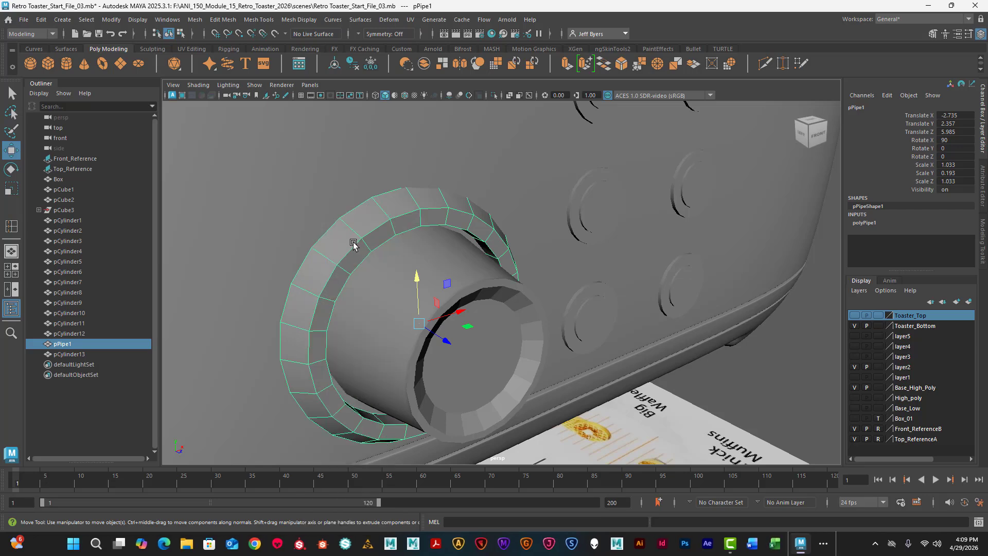
shift+right_drag(353, 244, 302, 253)
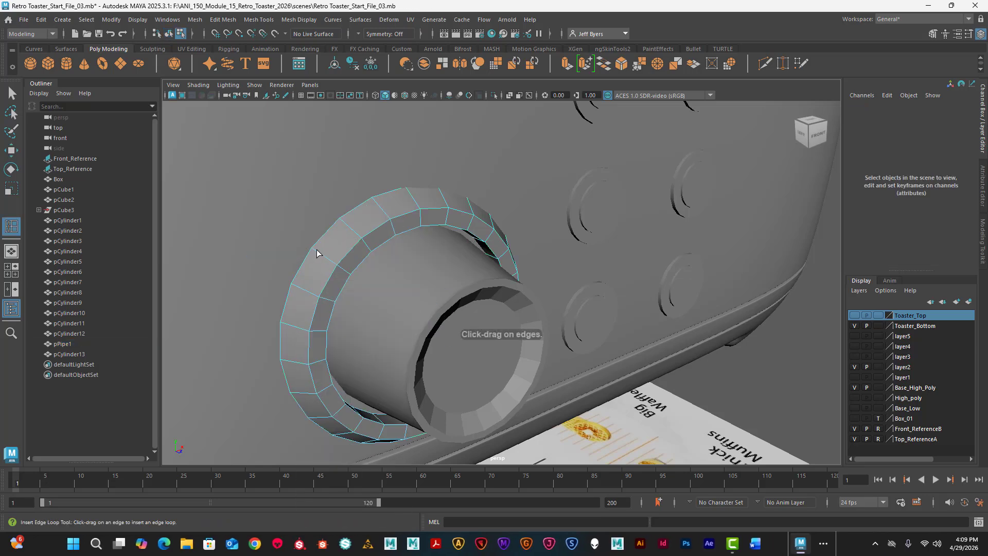
drag(316, 253, 301, 271)
alt+middle_drag(281, 199, 313, 246)
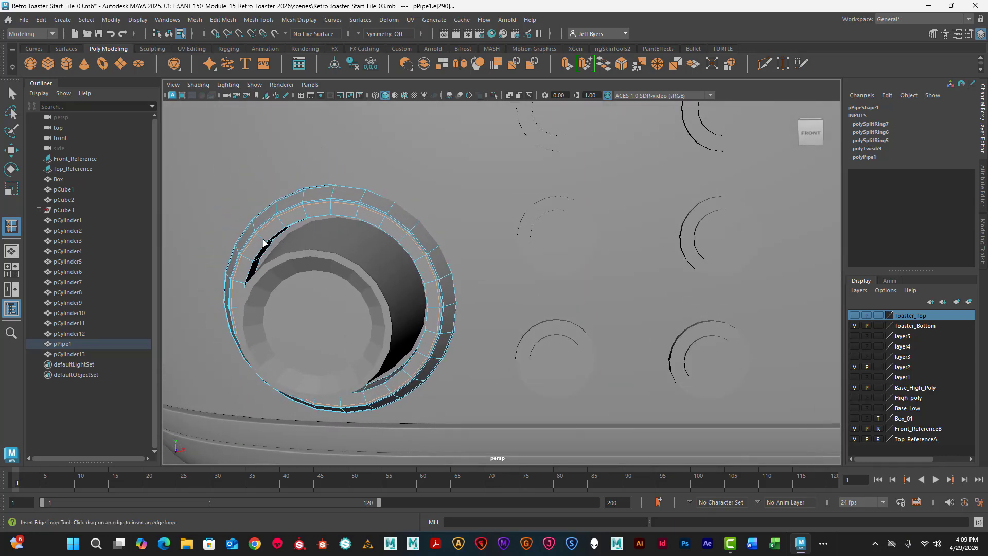
- Insert further support edge loops at the ring's inner rim and inside its inner wall, redoing the last loop once
drag(264, 240, 280, 230)
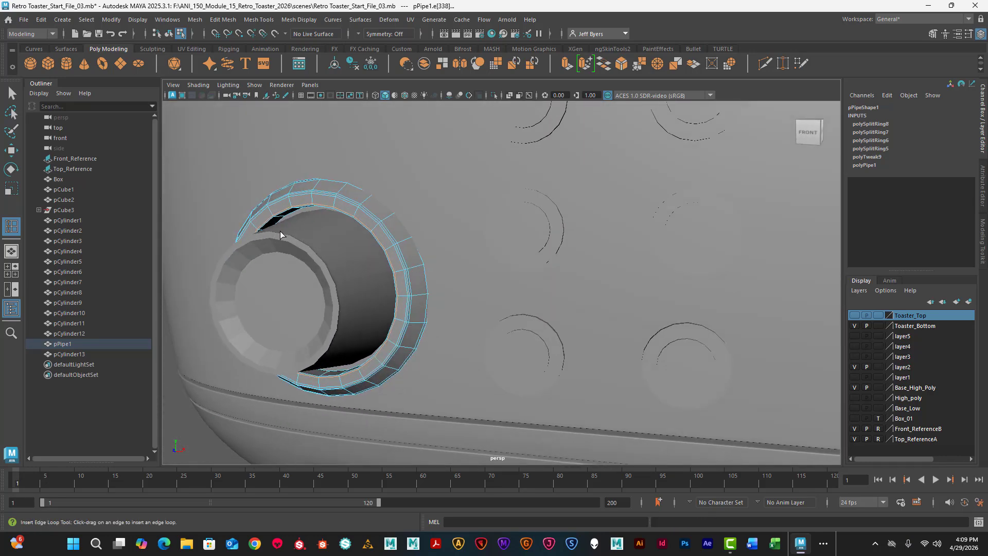
scroll(280, 230, up, 3)
alt+middle_drag(260, 205, 346, 247)
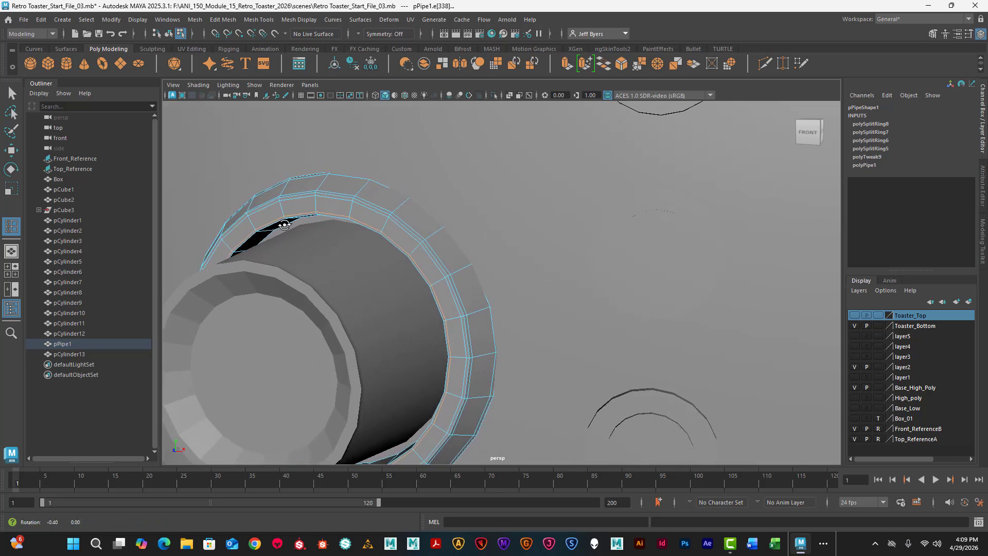
alt+drag(346, 247, 258, 247)
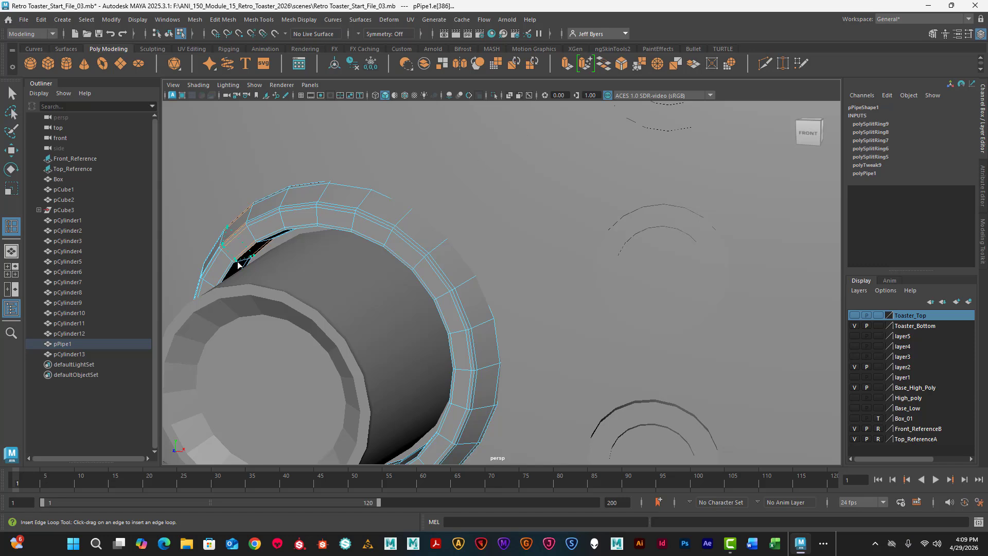
drag(238, 264, 244, 265)
key(ctrl+z)
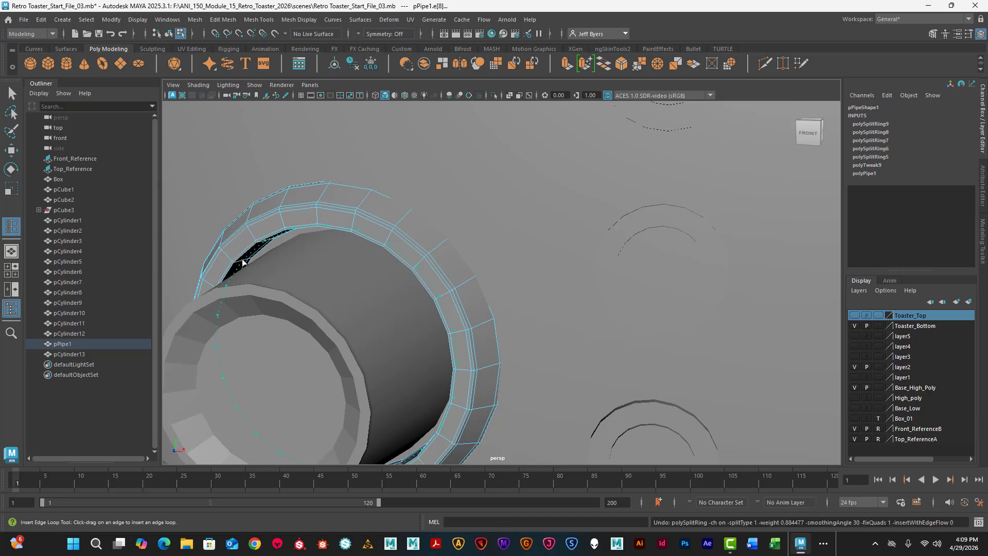
drag(238, 264, 242, 265)
alt+drag(242, 266, 331, 280)
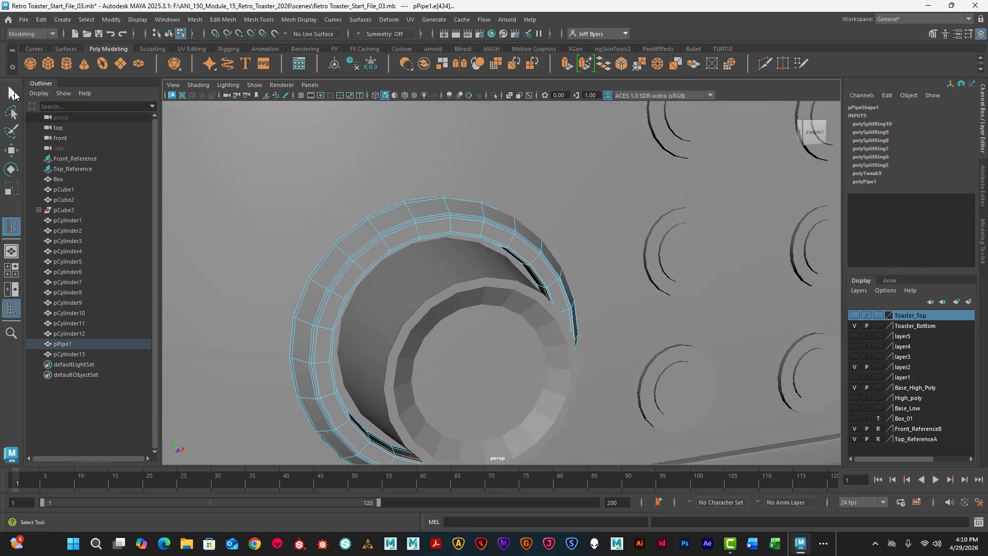
- Insert a support edge loop around the tapered knob close to its base edge
click(397, 280)
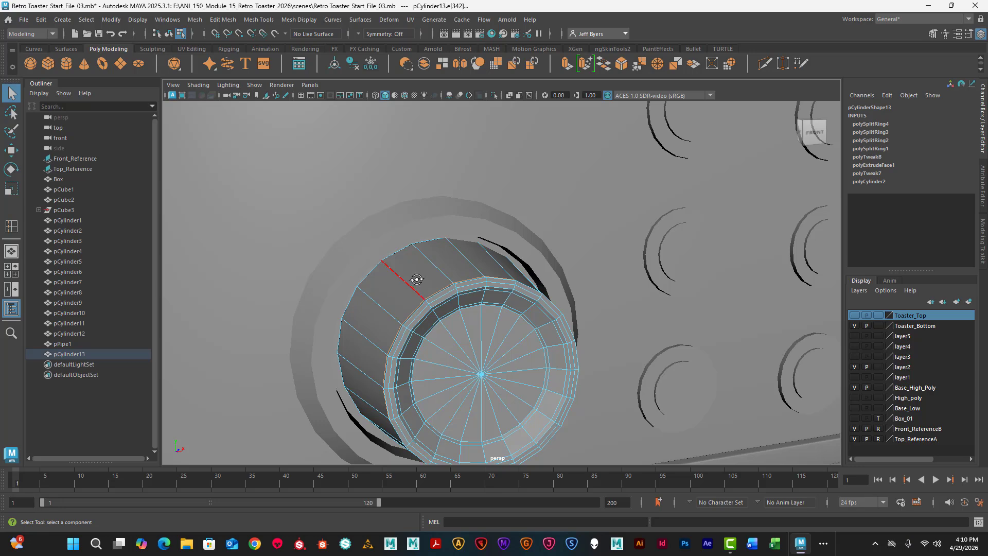
alt+drag(397, 281, 417, 278)
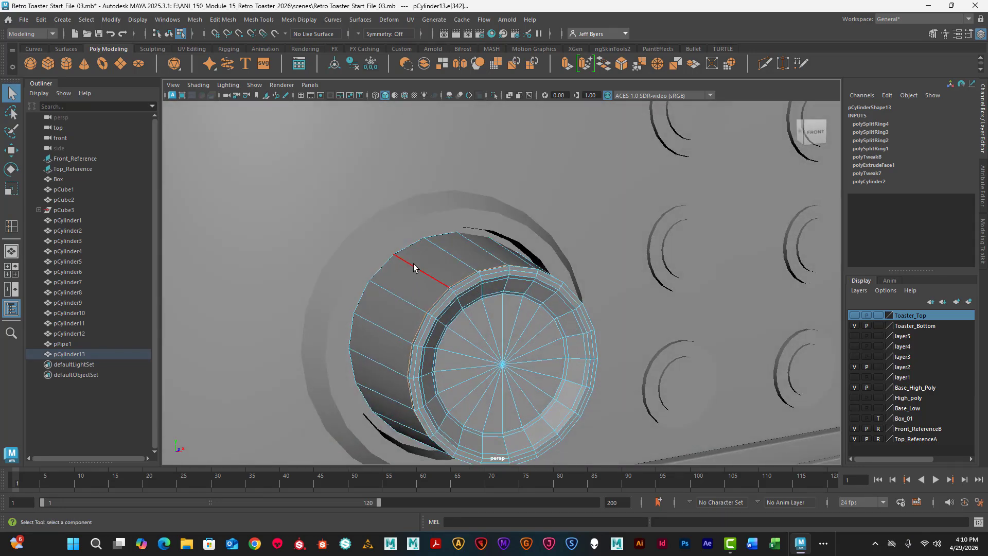
right_drag(417, 269, 349, 252)
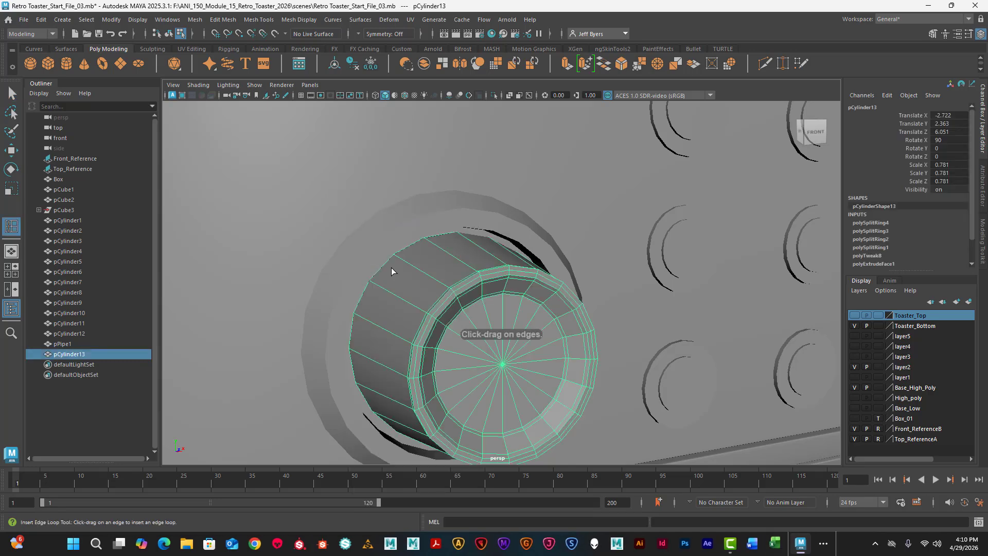
drag(397, 260, 446, 282)
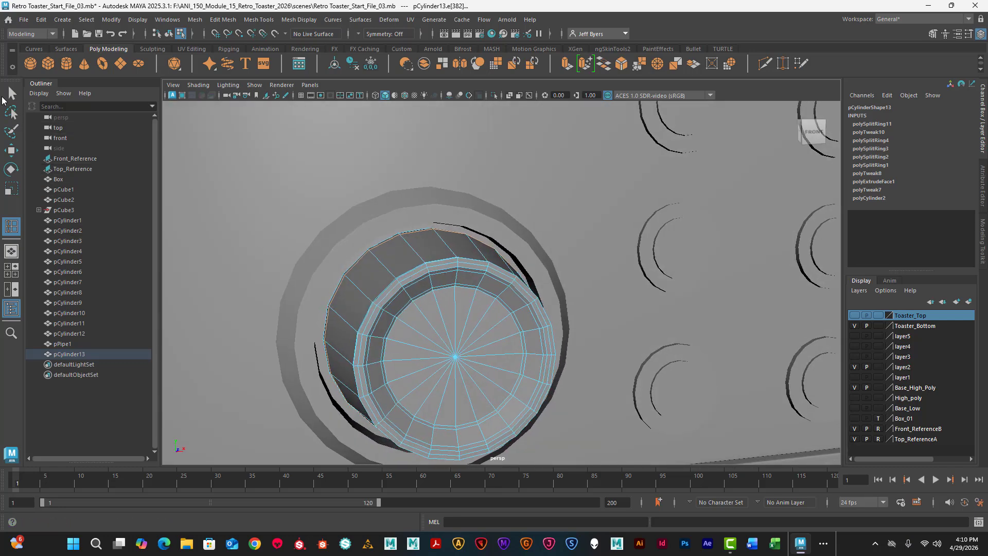
- Return the ring and the knob to object selection and turn on smooth mesh preview for each
click(361, 229)
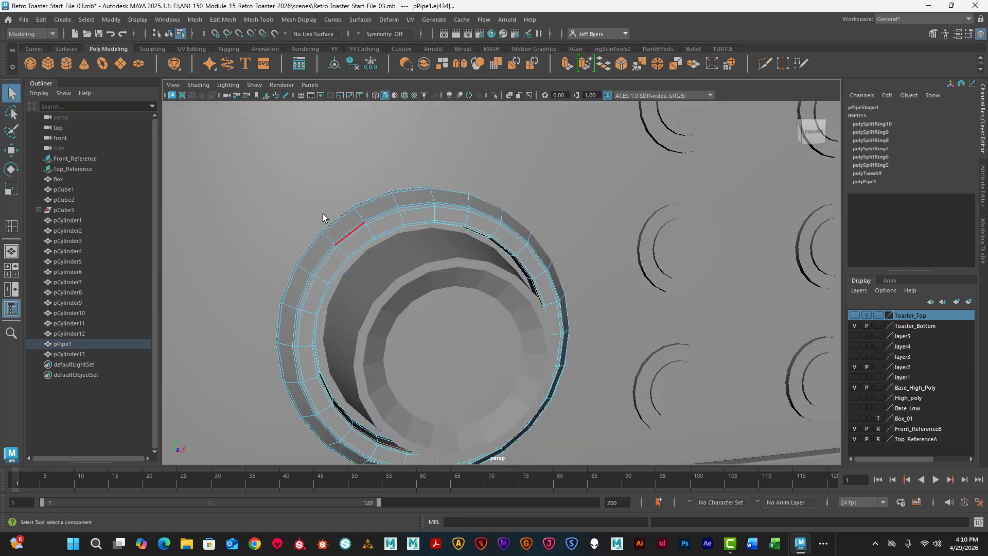
right_click(345, 230)
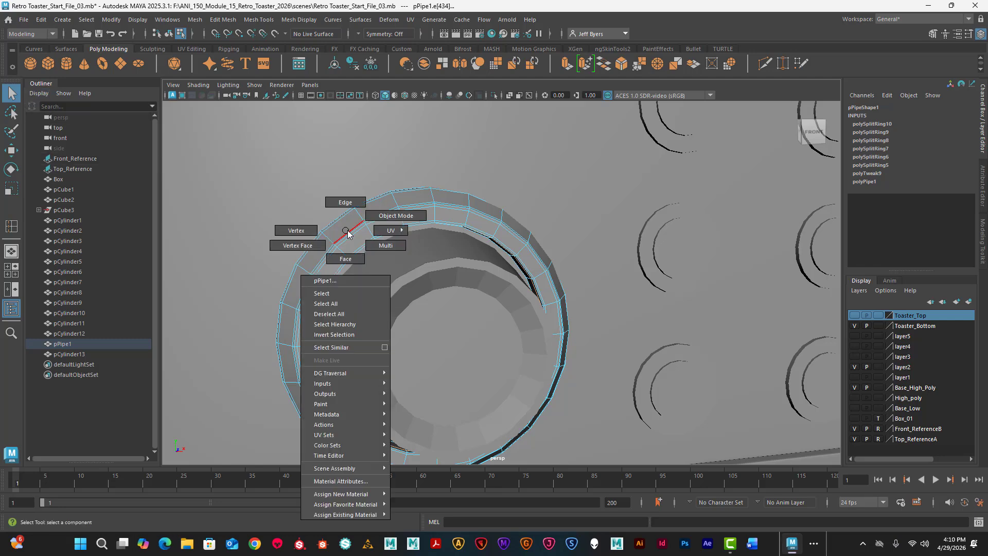
click(332, 293)
key(3)
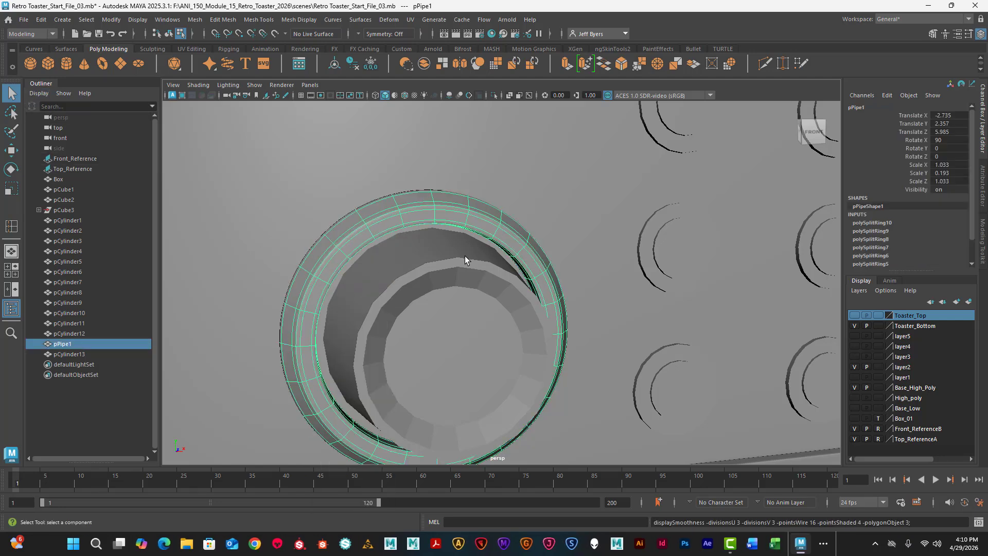
click(427, 269)
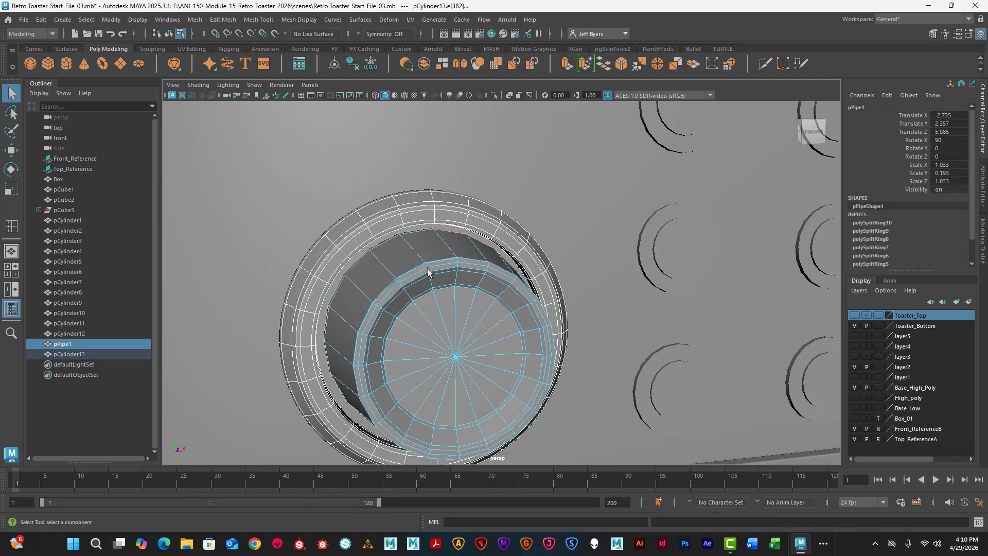
right_click(384, 247)
click(386, 298)
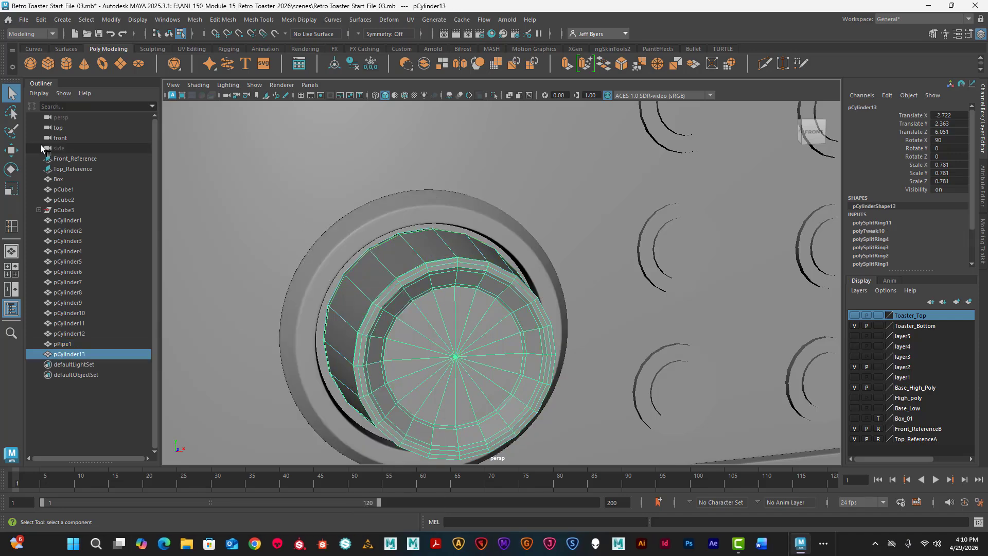
key(3)
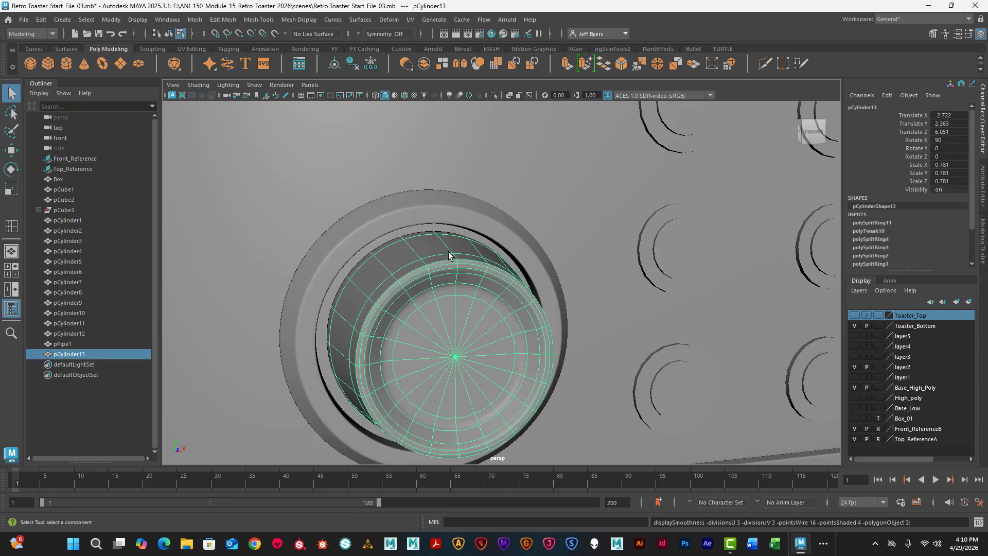
- Deselect everything and examine the smoothed dial on the toaster from several angles, including the gap between knob and ring
scroll(451, 257, down, 8)
click(555, 405)
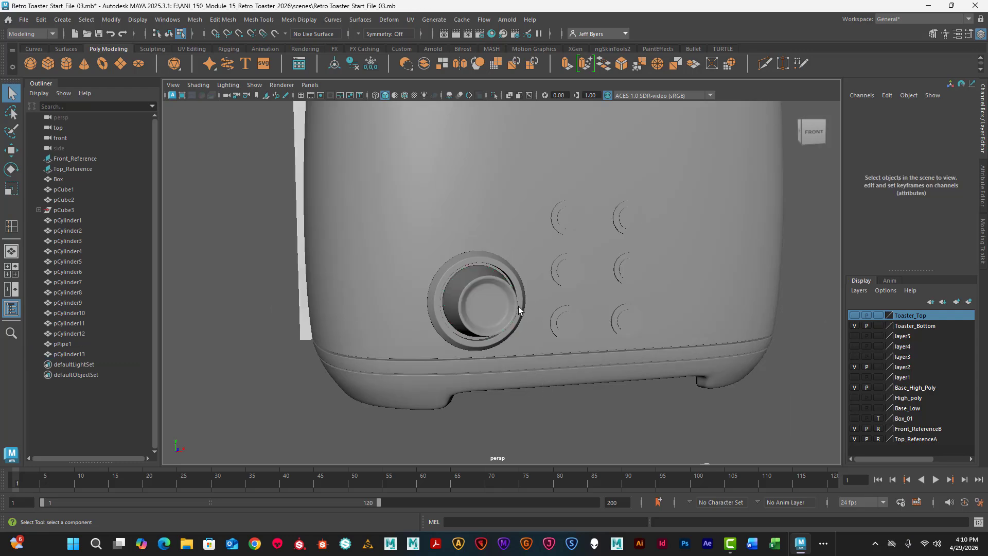
alt+drag(519, 310, 492, 290)
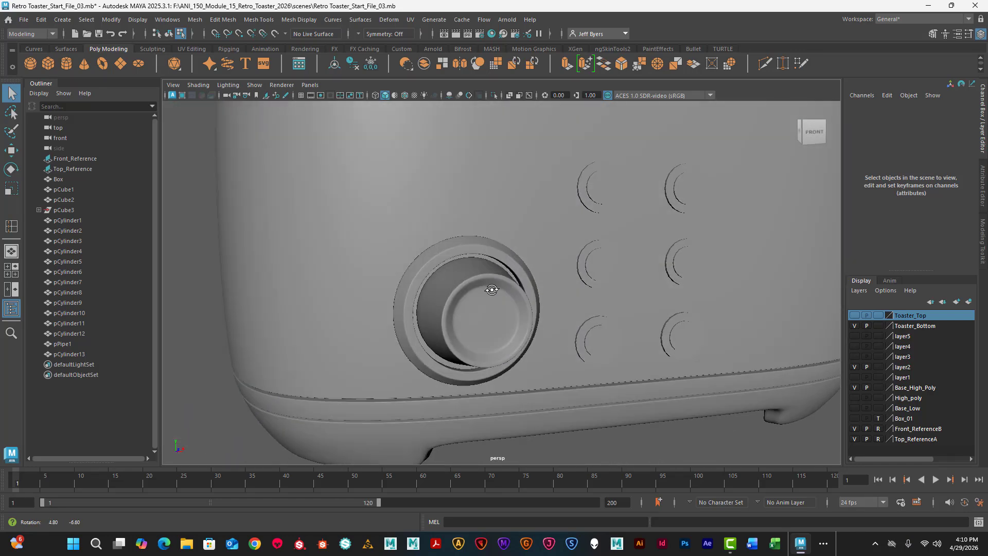
alt+right_drag(492, 290, 383, 281)
alt+drag(383, 282, 410, 278)
alt+right_drag(411, 278, 467, 277)
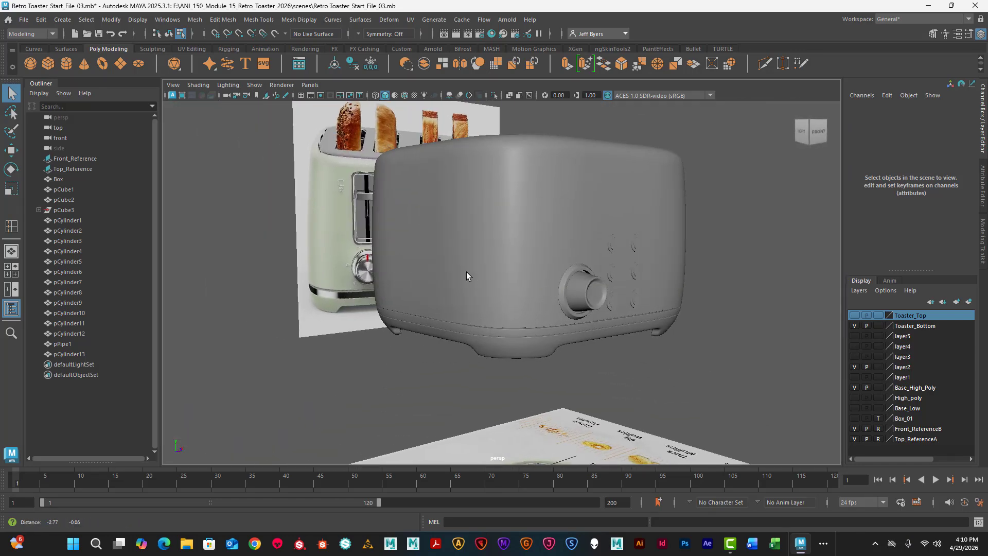
alt+drag(467, 276, 388, 273)
alt+right_drag(388, 274, 485, 279)
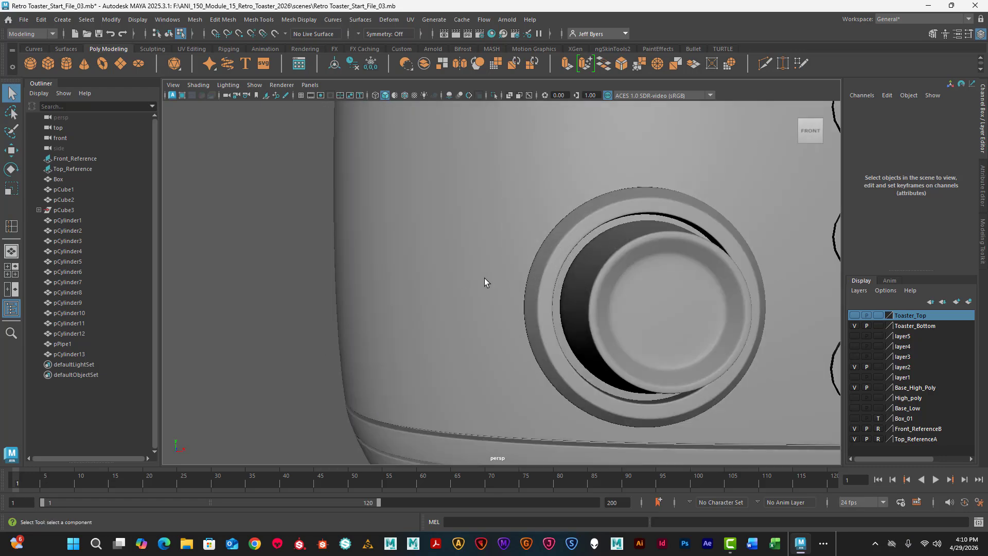
alt+drag(484, 282, 539, 217)
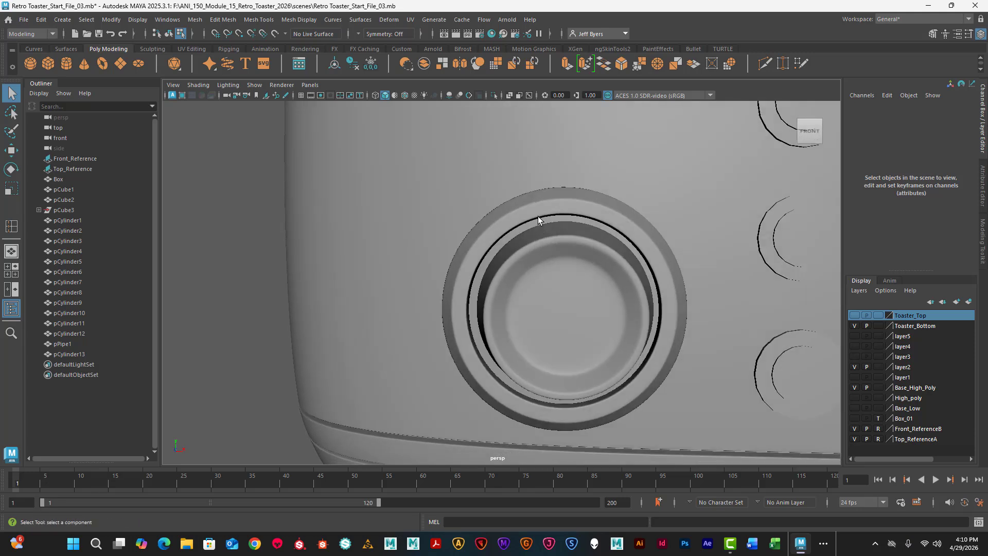
- Scale the knob up uniformly to about 0.817 and center it in the ring at Translate X of about -2.735
right_drag(538, 236, 524, 304)
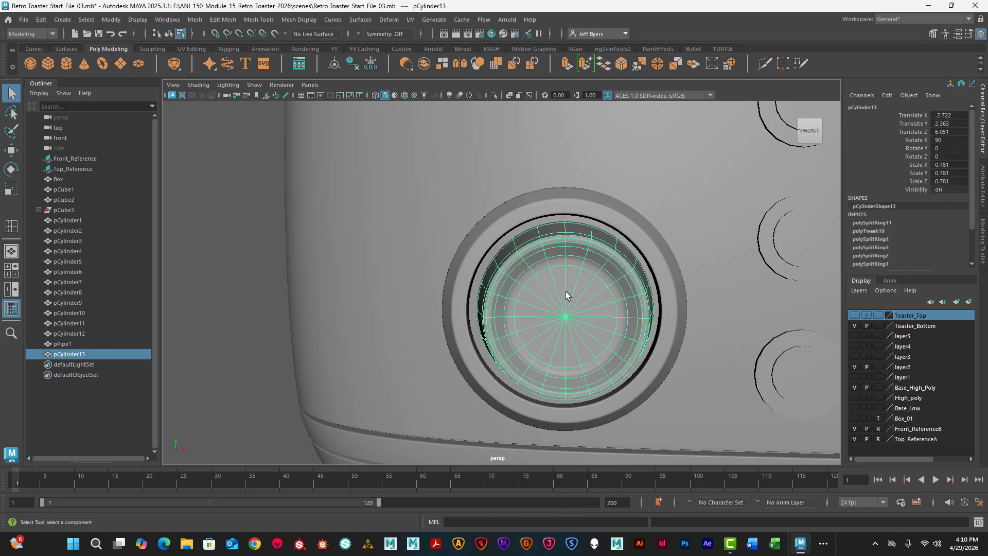
key(r)
drag(572, 310, 629, 316)
key(w)
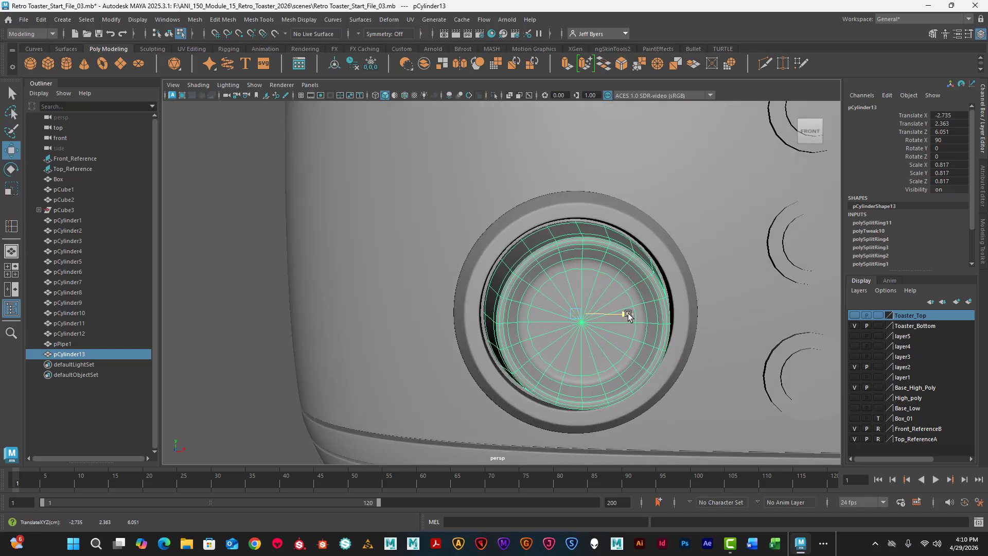
alt+drag(566, 317, 564, 309)
- Compare the enlarged knob with the front reference, and inspect its fit and protrusion on the toaster from the front and side
scroll(565, 306, down, 7)
key(space)
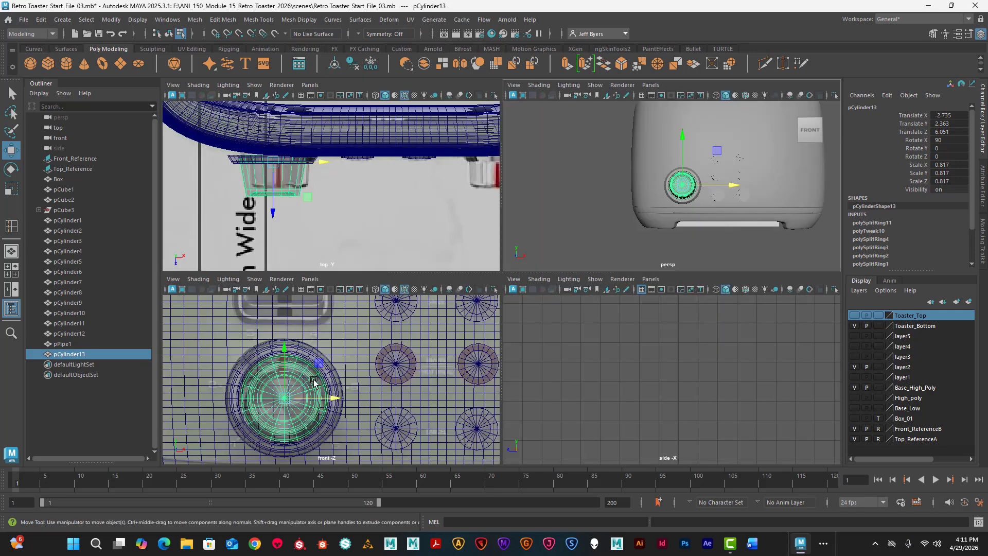
key(space)
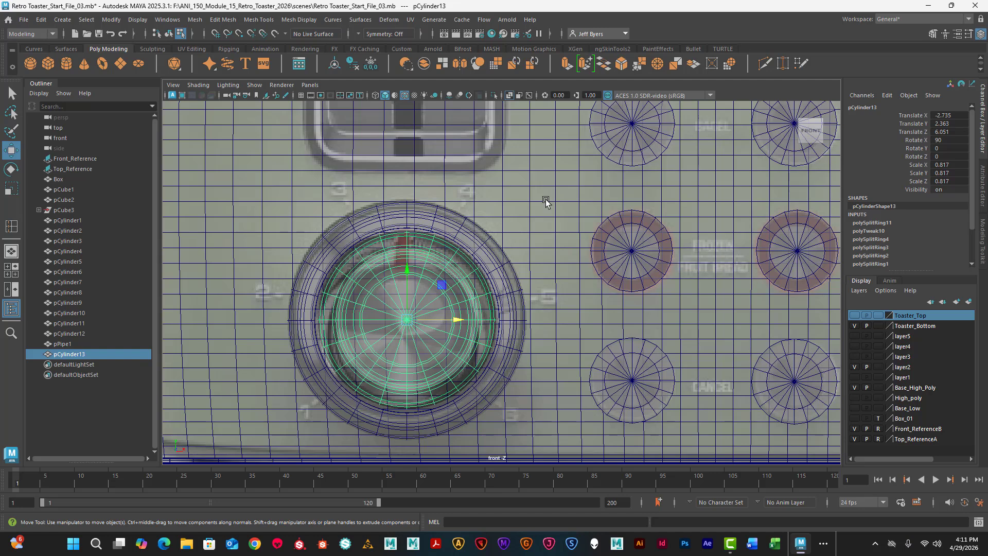
key(space)
key(space)
click(364, 344)
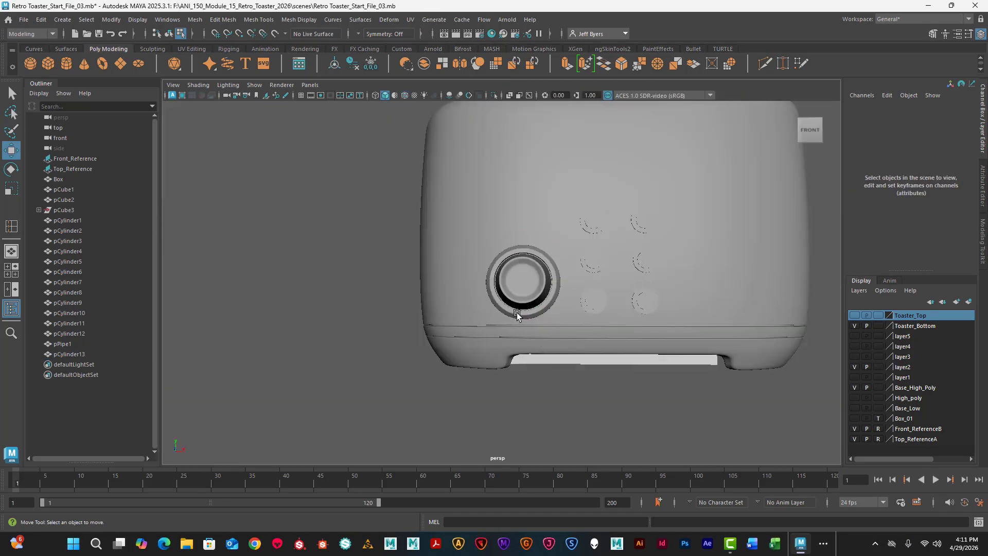
mouse_move(522, 312)
alt+mouse_down()
mouse_move(603, 314)
mouse_move(520, 319)
alt+mouse_up()
scroll(521, 301, up, 5)
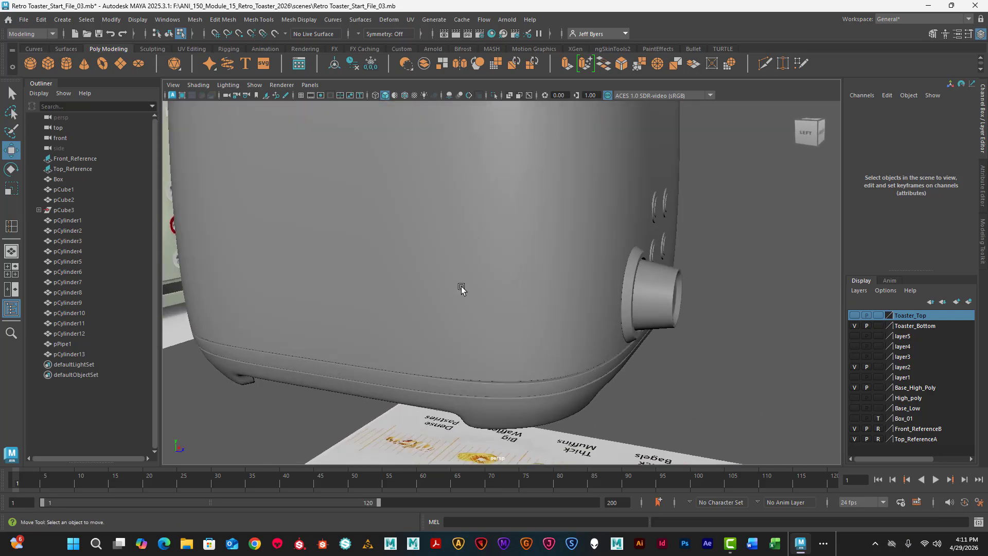
alt+middle_drag(461, 287, 609, 290)
alt+drag(609, 290, 377, 293)
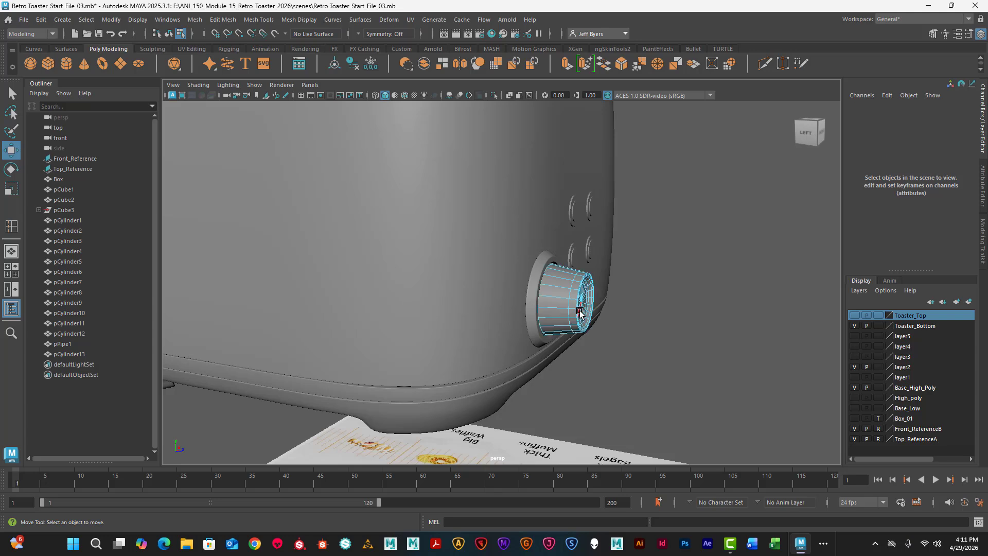
- Select the vertices at the knob's front end and move them along the depth axis to adjust how far it protrudes
scroll(577, 296, up, 1)
right_drag(578, 298, 544, 246)
alt+drag(545, 246, 594, 238)
drag(640, 393, 640, 393)
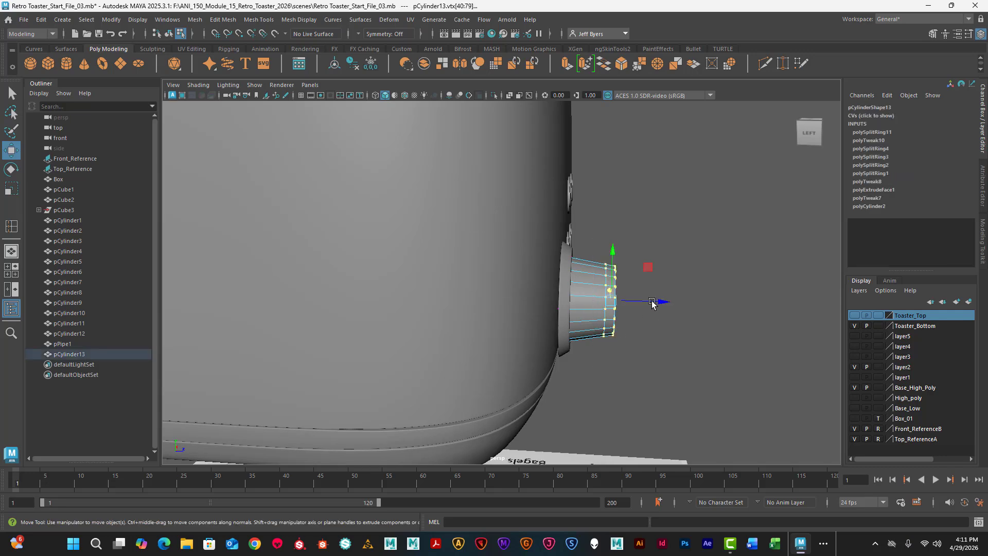
drag(660, 302, 532, 327)
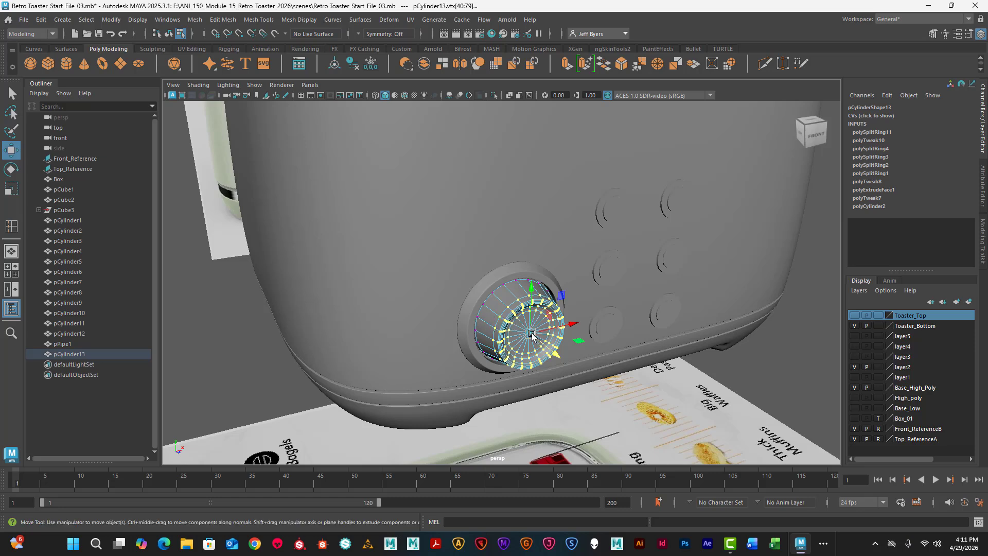
- Scale the knob's front-end vertices up slightly and uniformly, return the knob to object selection, and deselect everything
key(r)
drag(531, 334, 535, 336)
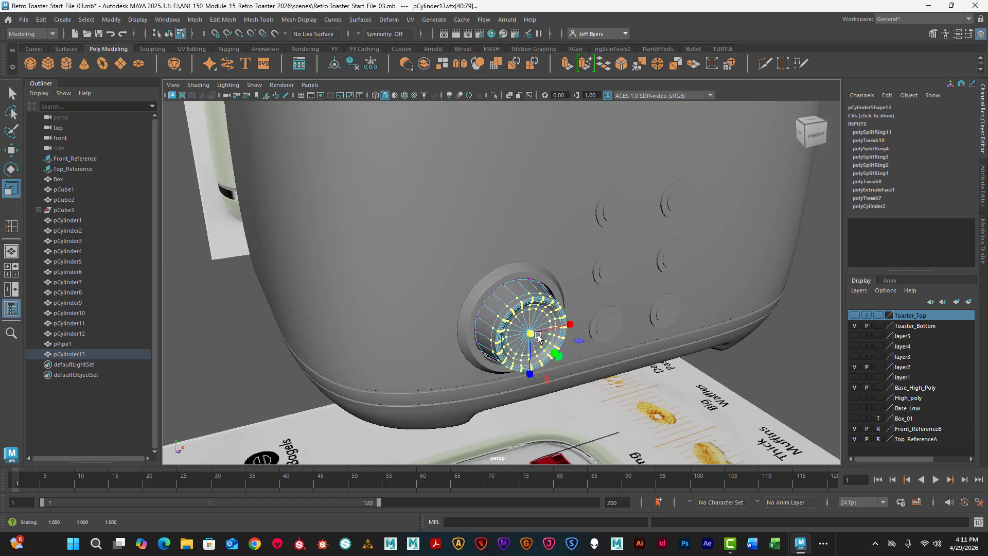
click(774, 359)
alt+right_drag(695, 342, 549, 321)
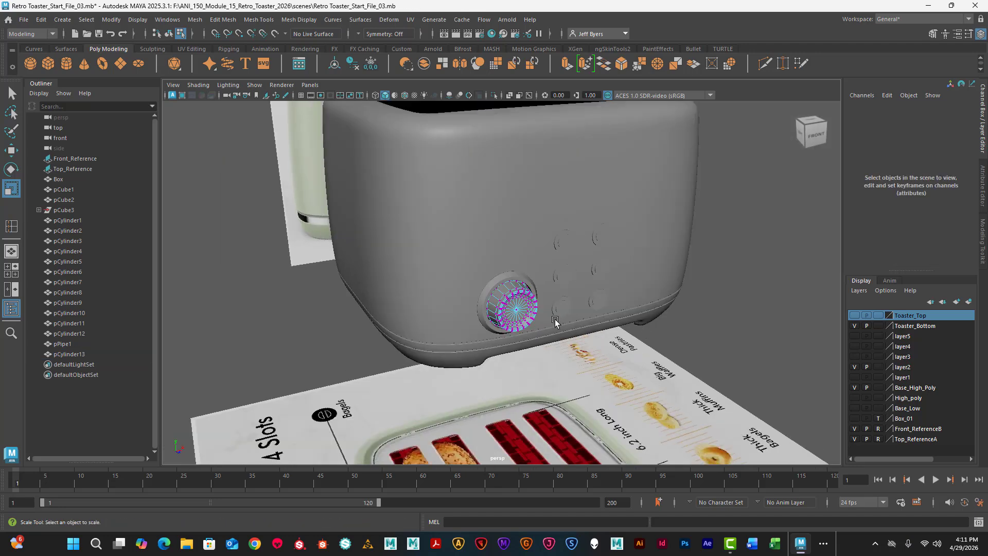
alt+drag(556, 323, 490, 296)
right_drag(488, 291, 538, 222)
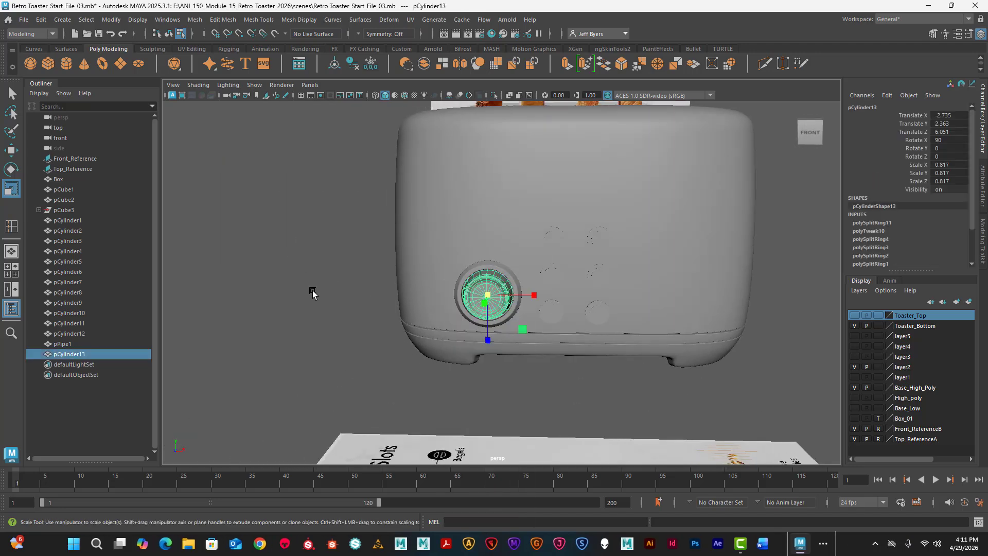
click(313, 292)
- Compare the reshaped dial with the left browning dial on the front reference image, examining its ring, knob edge and red marker up close
alt+drag(397, 311, 532, 308)
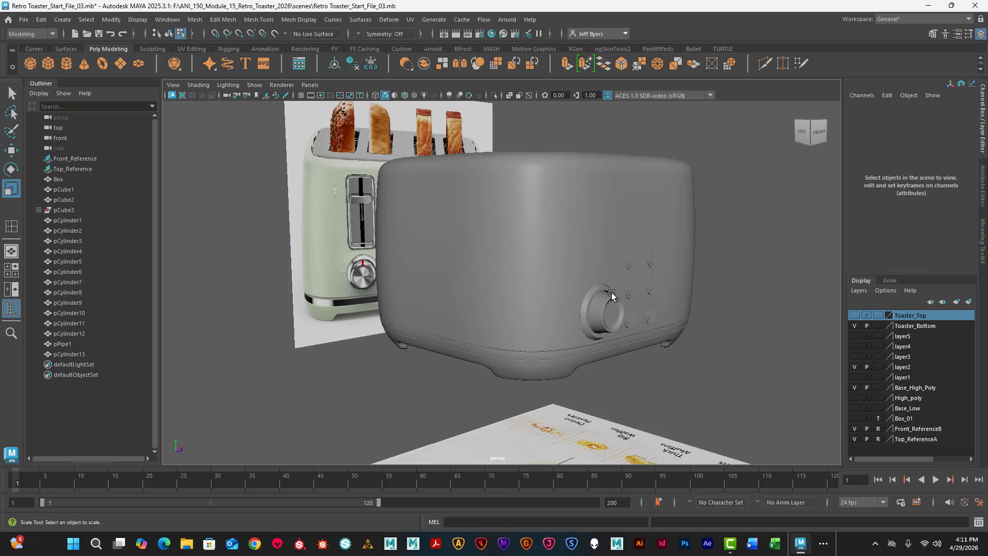
alt+drag(382, 281, 340, 257)
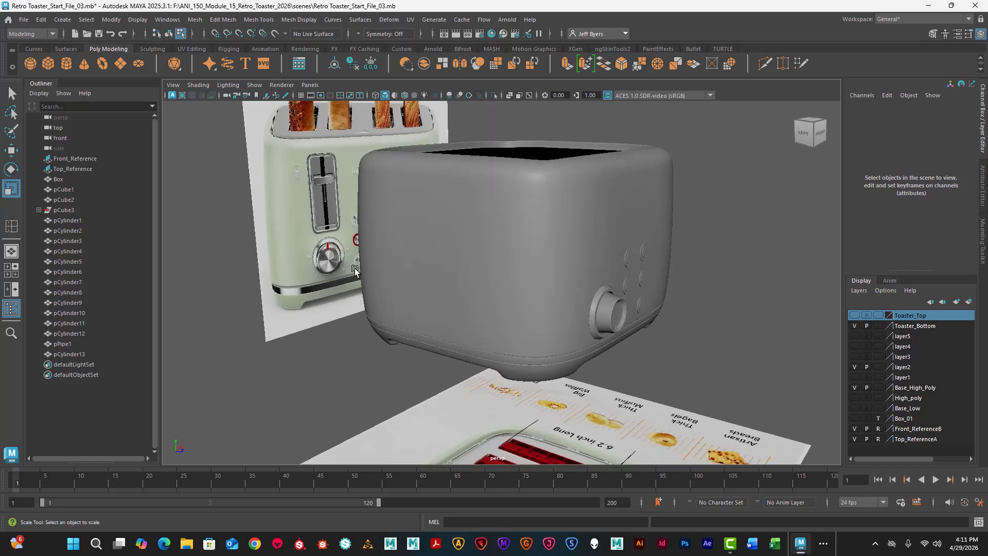
alt+middle_drag(355, 269, 573, 301)
scroll(464, 296, up, 8)
scroll(465, 295, up, 3)
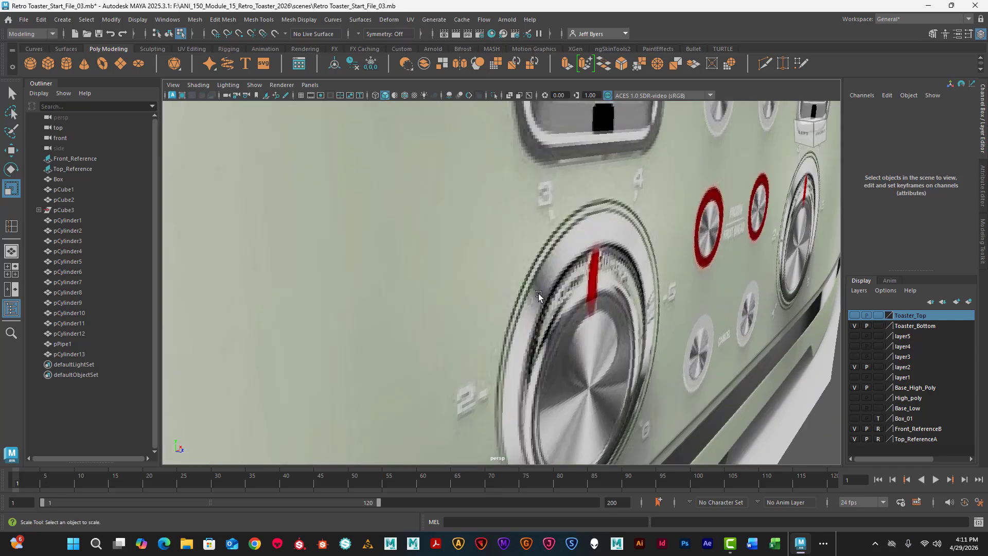
scroll(587, 282, up, 2)
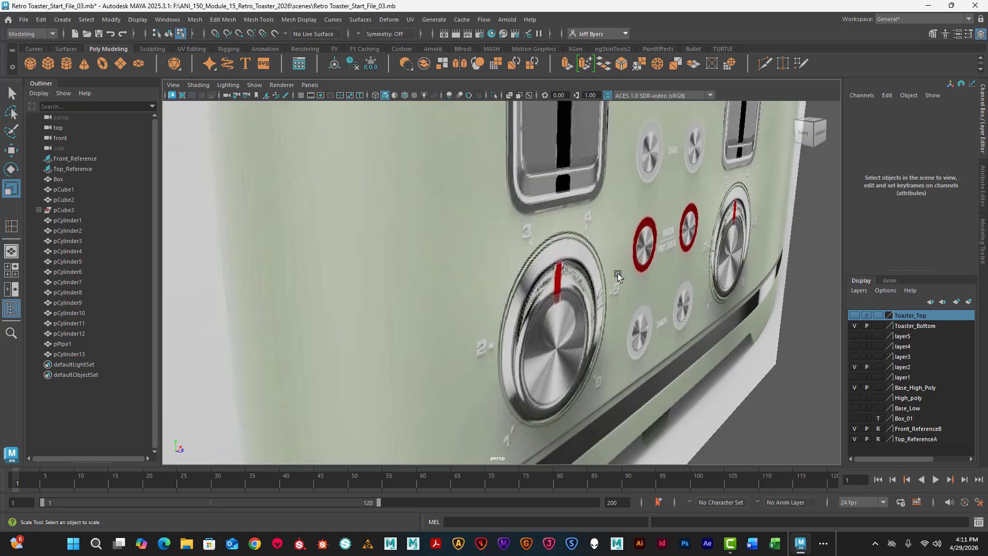
scroll(587, 287, down, 8)
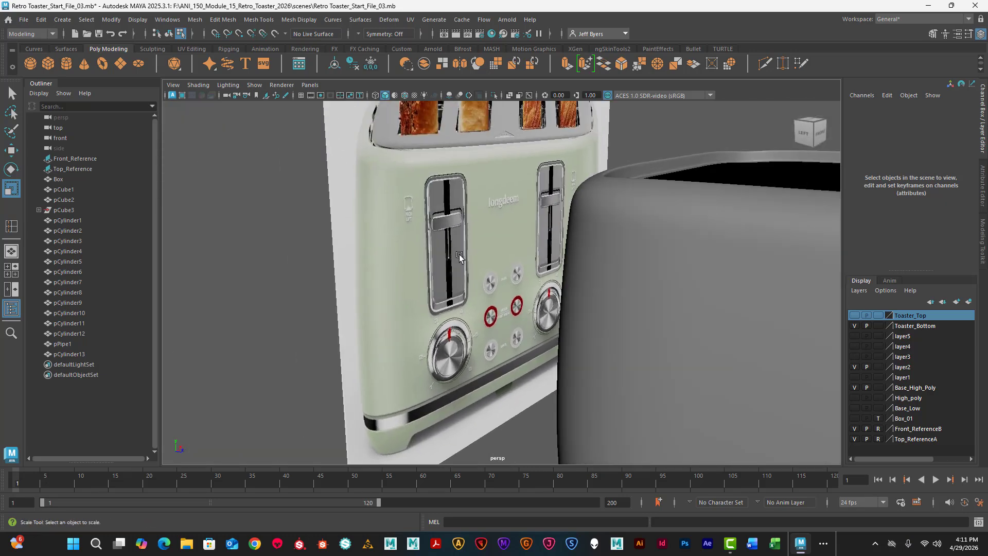
scroll(459, 254, down, 7)
- Examine the finished dial's shape and proportions on the toaster front from several angles and distances
alt+middle_drag(525, 267, 467, 261)
alt+drag(533, 281, 480, 275)
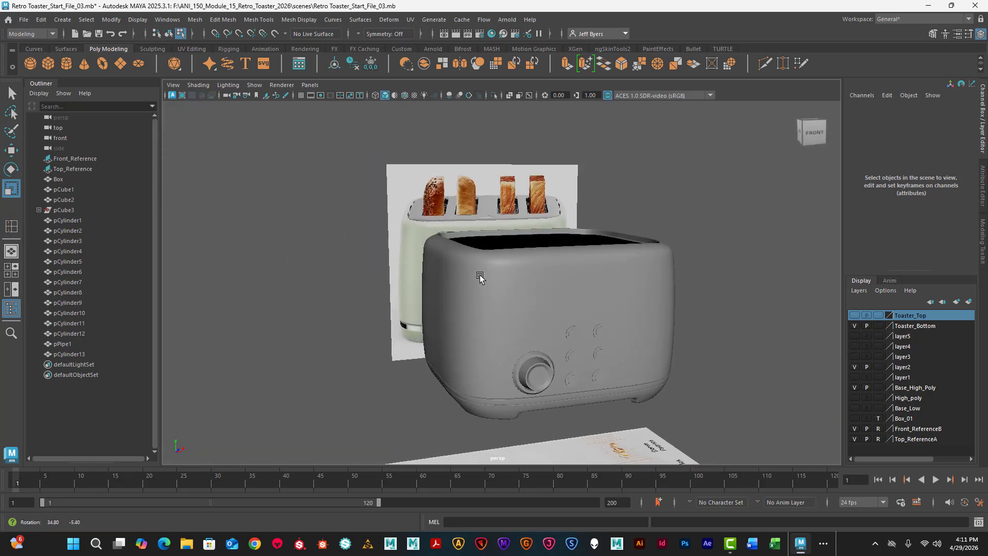
alt+middle_drag(480, 274, 407, 241)
scroll(407, 243, up, 5)
alt+drag(413, 254, 420, 265)
alt+middle_drag(420, 264, 408, 240)
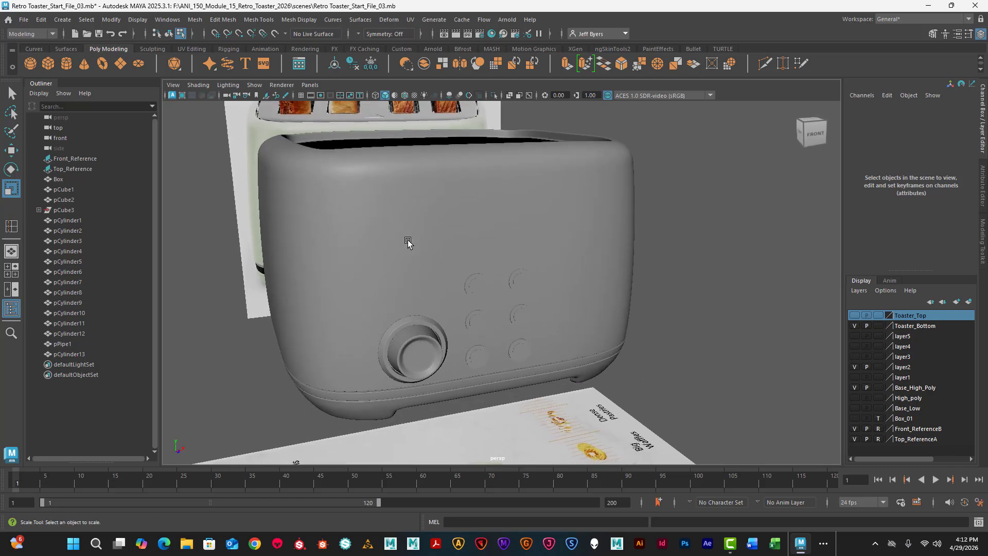
alt+drag(425, 245, 434, 269)
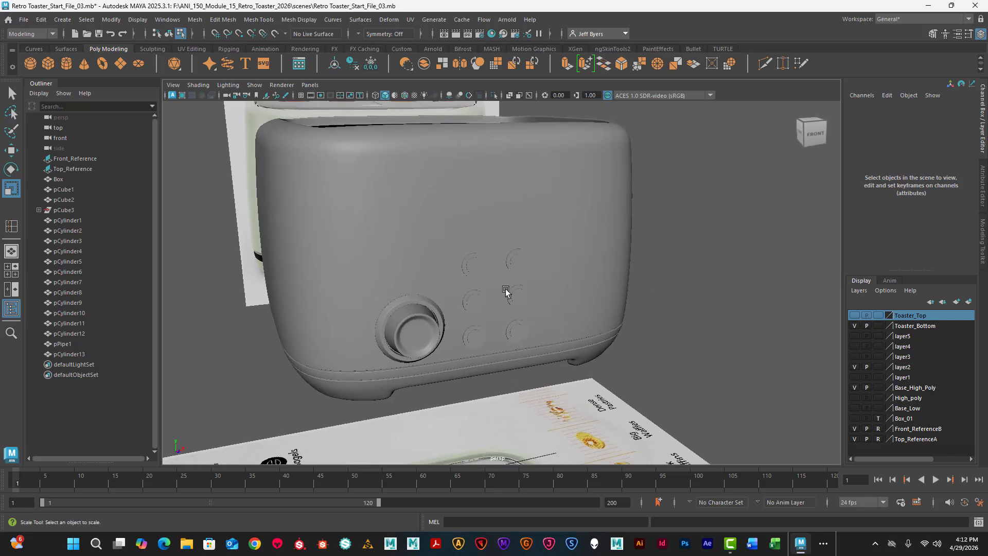
scroll(430, 295, down, 2)
scroll(436, 293, up, 5)
mouse_move(402, 296)
alt+mouse_down()
mouse_move(302, 287)
mouse_move(409, 292)
alt+mouse_up()
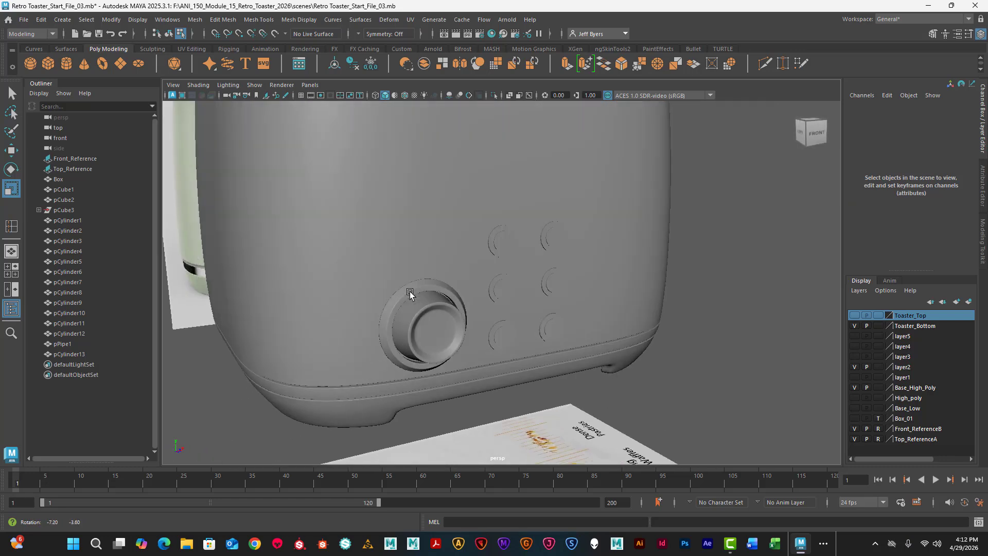
scroll(408, 291, down, 4)
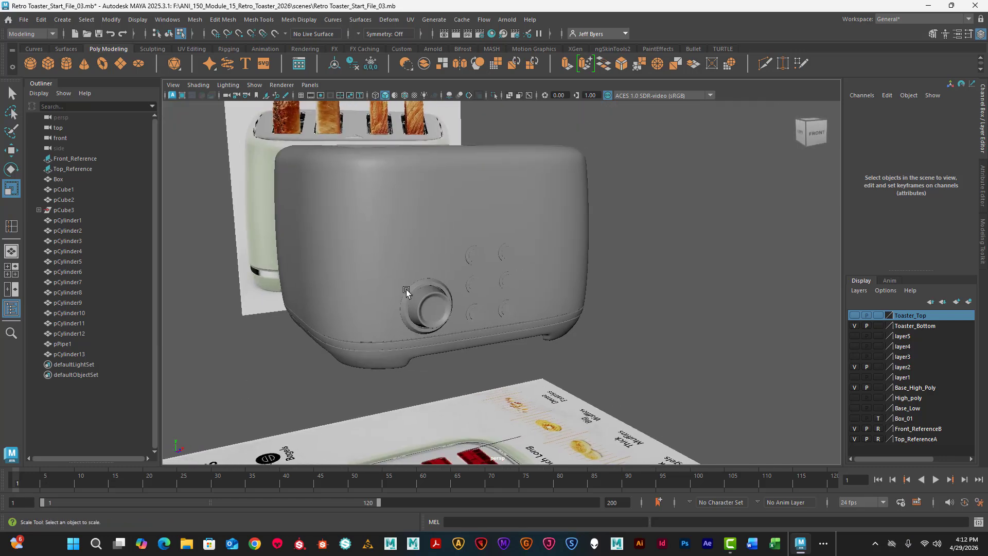